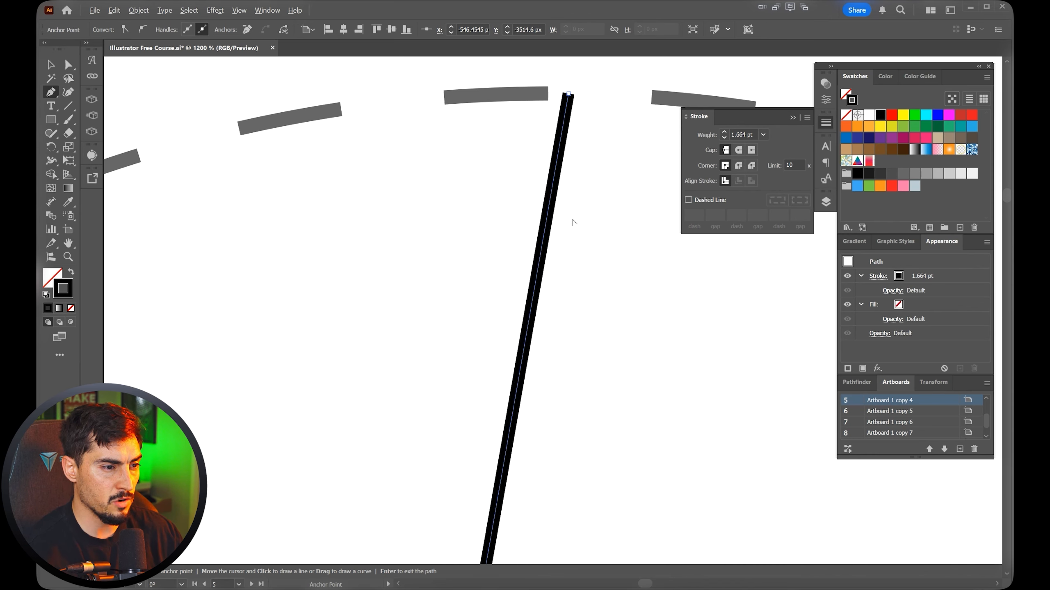
Recolor the straight line's stroke light orange.
{"action": "left_click", "coordinate": [869, 127]}
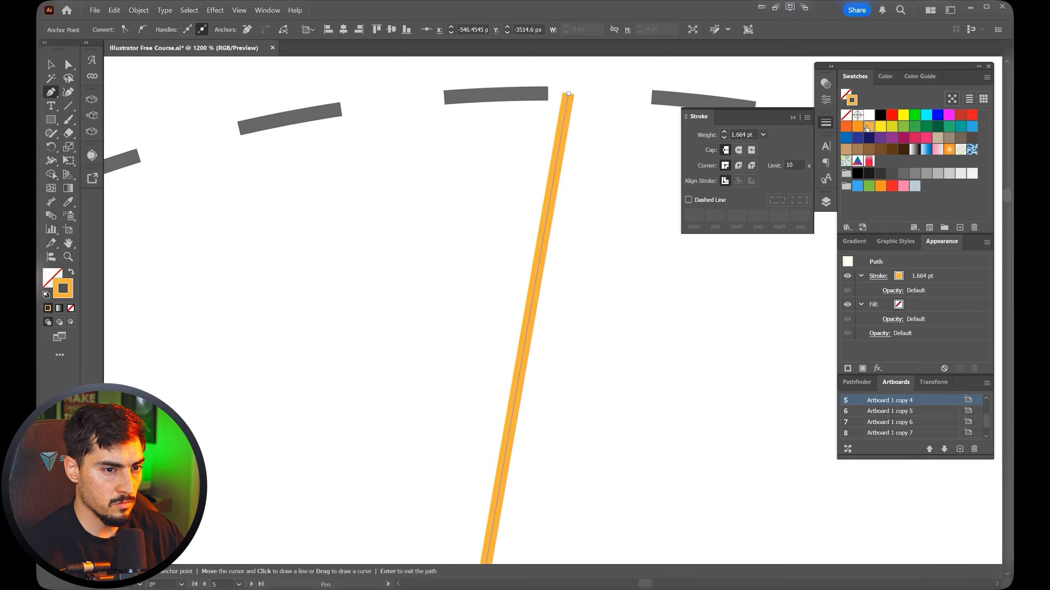
{"action": "scroll", "coordinate": [556, 265], "scroll_direction": "down", "scroll_amount": 5}
{"action": "left_click_drag", "start_coordinate": [580, 290], "coordinate": [585, 247]}
{"action": "scroll", "coordinate": [582, 252], "scroll_direction": "up", "scroll_amount": 2}
Undo the straight practice line drawn from the top of the dashed circle, including its color change.
{"action": "key", "text": "v"}
{"action": "key", "text": "ctrl+z"}
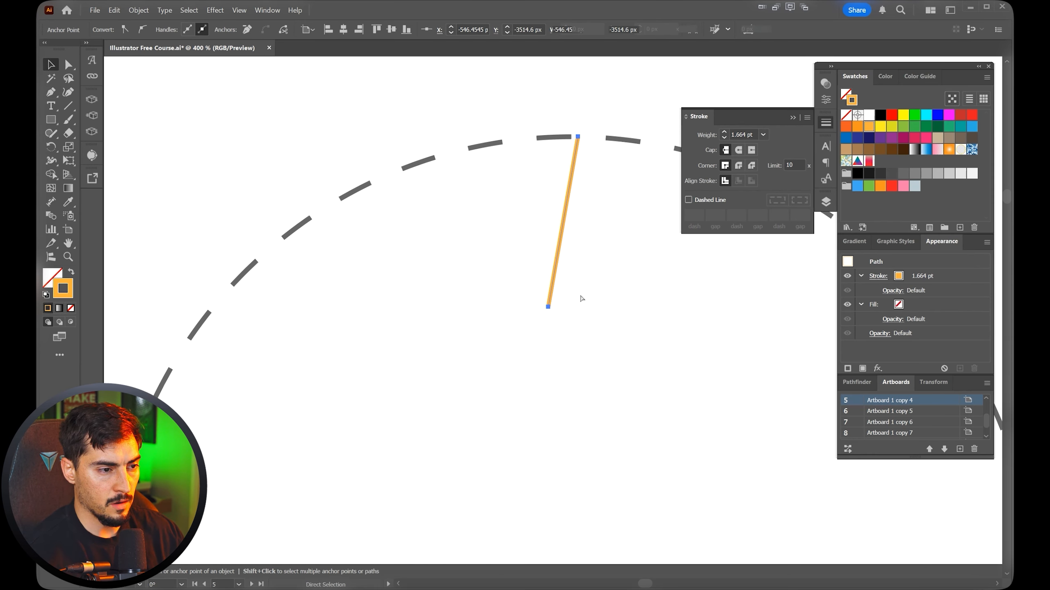
{"action": "key", "text": "ctrl+z"}
{"action": "key", "text": "ctrl+z"}
{"action": "key", "text": "ctrl+z"}
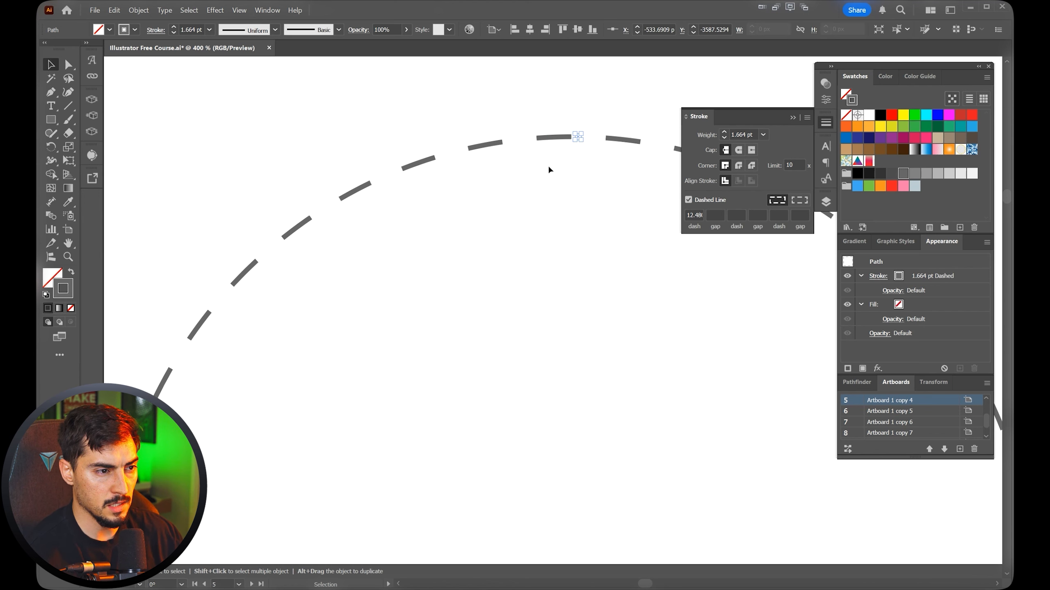
Draw a solid orange Pen curve with no fill from the dashed circle's top point to its left point.
{"action": "left_click", "coordinate": [548, 164]}
{"action": "key", "text": "p"}
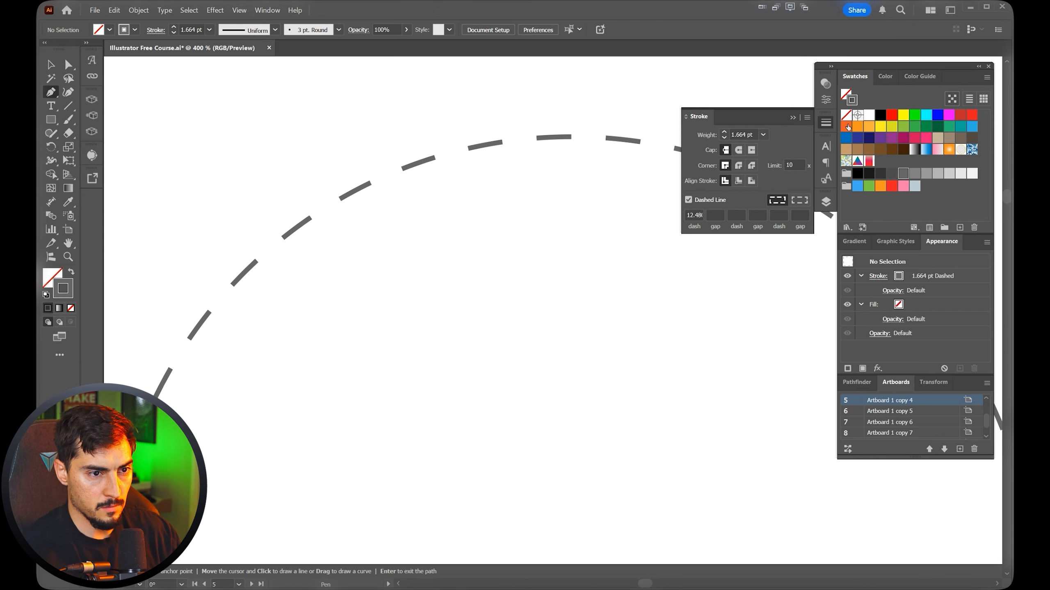
{"action": "left_click", "coordinate": [688, 199]}
{"action": "scroll", "coordinate": [655, 142], "scroll_direction": "down", "scroll_amount": 5}
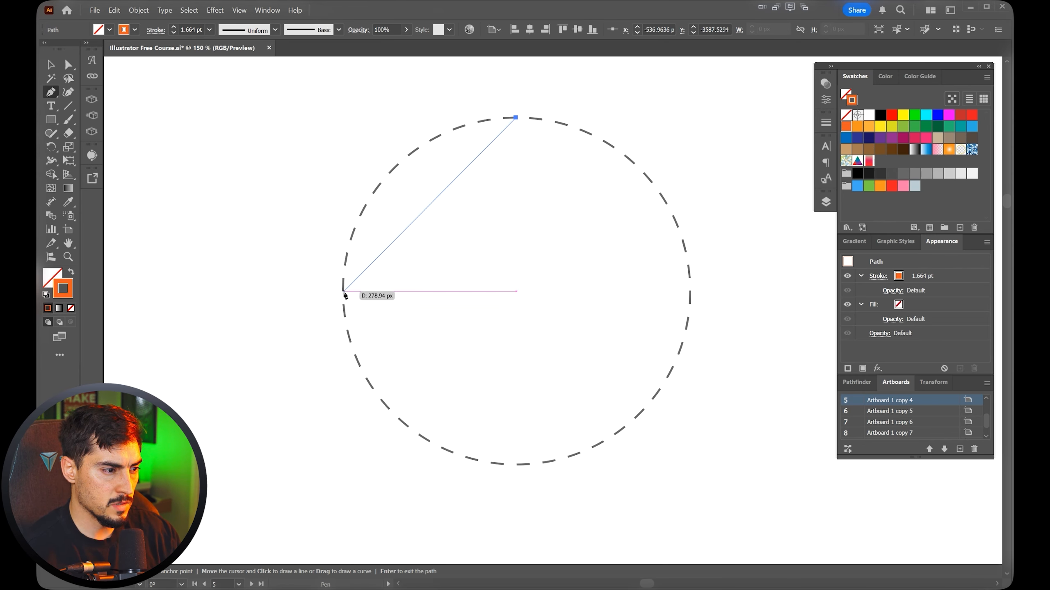
{"action": "mouse_move", "coordinate": [349, 340]}
{"action": "left_mouse_down"}
{"action": "mouse_move", "coordinate": [345, 378]}
{"action": "mouse_move", "coordinate": [410, 462]}
{"action": "mouse_move", "coordinate": [364, 499]}
{"action": "mouse_move", "coordinate": [492, 435]}
{"action": "mouse_move", "coordinate": [386, 398]}
{"action": "mouse_move", "coordinate": [395, 471]}
{"action": "mouse_move", "coordinate": [353, 469]}
{"action": "mouse_move", "coordinate": [371, 473]}
{"action": "left_mouse_up"}
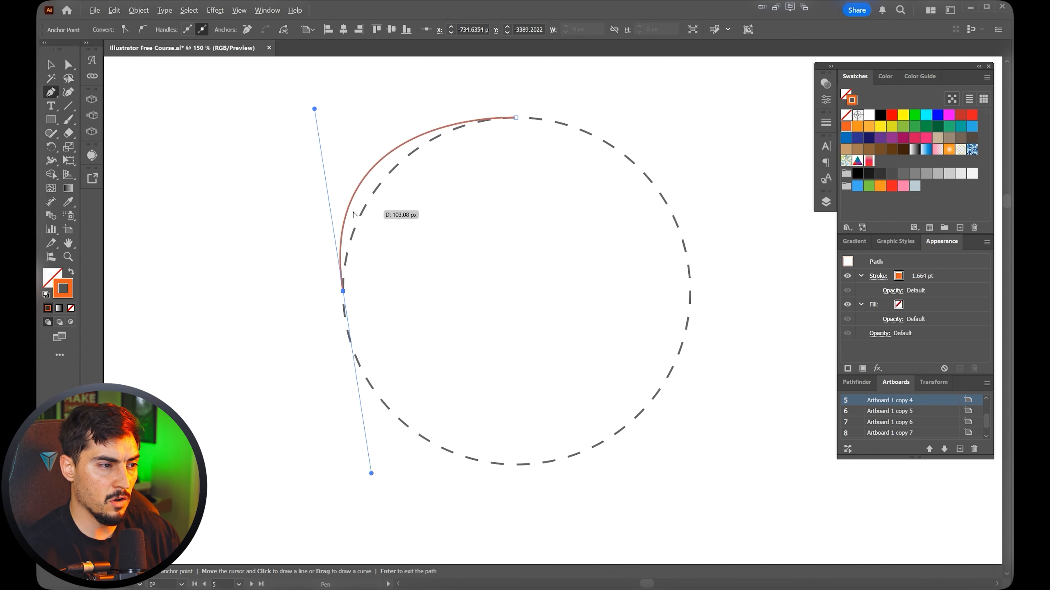
Increase the orange curve's stroke weight to 5 pt.
{"action": "scroll", "coordinate": [336, 212], "scroll_direction": "up", "scroll_amount": 2}
{"action": "left_click", "coordinate": [826, 122]}
{"action": "left_click", "coordinate": [726, 131]}
{"action": "left_click", "coordinate": [725, 131]}
{"action": "left_click", "coordinate": [724, 132]}
{"action": "left_click", "coordinate": [725, 132]}
{"action": "left_click", "coordinate": [827, 121]}
Extend the Pen path with four freeform curve segments running through and beyond the dashed circle.
{"action": "scroll", "coordinate": [486, 194], "scroll_direction": "down", "scroll_amount": 3}
{"action": "left_click_drag", "start_coordinate": [576, 188], "coordinate": [554, 199]}
{"action": "left_click_drag", "start_coordinate": [555, 249], "coordinate": [530, 300]}
{"action": "mouse_move", "coordinate": [508, 350]}
{"action": "left_mouse_down"}
{"action": "mouse_move", "coordinate": [600, 402]}
{"action": "mouse_move", "coordinate": [724, 364]}
{"action": "left_mouse_up"}
{"action": "left_click_drag", "start_coordinate": [740, 286], "coordinate": [653, 160]}
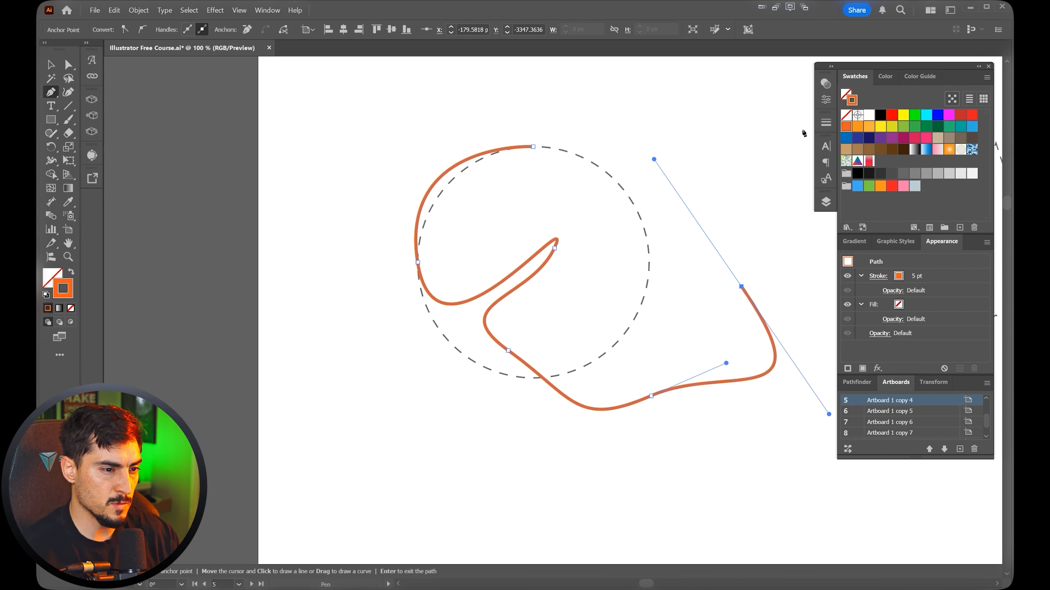
Undo the freeform segments and step back to a 3 pt stroke, ready to redraw the curve at the circle's left point.
{"action": "key", "text": "ctrl+z"}
{"action": "key", "text": "ctrl+z"}
{"action": "key", "text": "ctrl+z"}
{"action": "key", "text": "ctrl+z"}
{"action": "key", "text": "ctrl+z"}
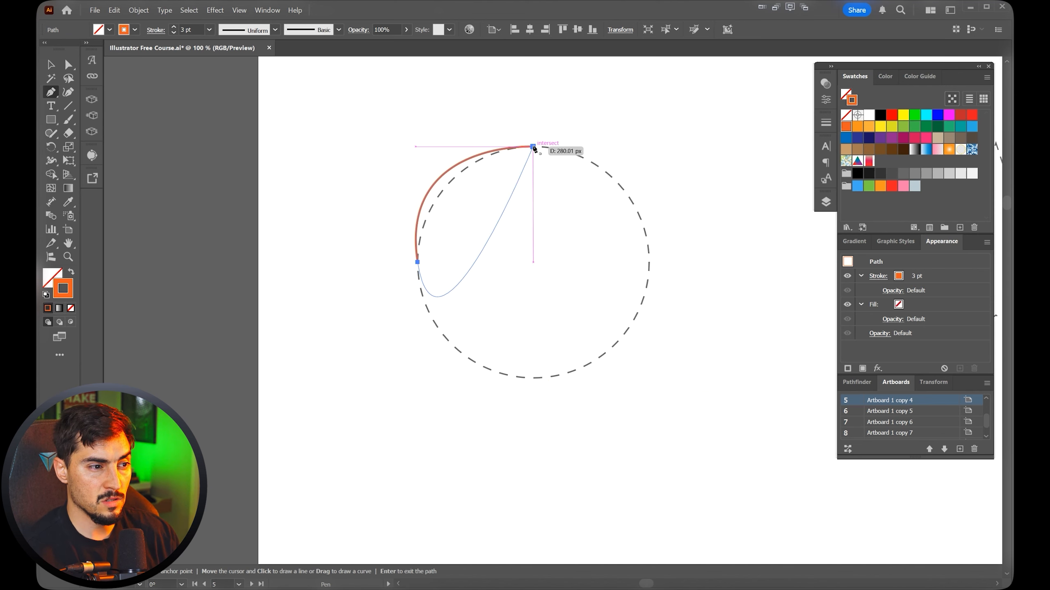
{"action": "key", "text": "ctrl+z"}
Redraw the curve to the circle's left point with vertical direction handles so it follows the dashed upper-left quarter.
{"action": "mouse_move", "coordinate": [418, 261]}
{"action": "left_mouse_down"}
{"action": "mouse_move", "coordinate": [428, 347]}
{"action": "mouse_move", "coordinate": [417, 368]}
{"action": "mouse_move", "coordinate": [426, 250]}
{"action": "left_mouse_up"}
{"action": "mouse_move", "coordinate": [417, 384]}
{"action": "left_mouse_down"}
{"action": "mouse_move", "coordinate": [426, 384]}
{"action": "mouse_move", "coordinate": [435, 311]}
{"action": "mouse_move", "coordinate": [431, 365]}
{"action": "left_mouse_up"}
{"action": "scroll", "coordinate": [479, 165], "scroll_direction": "up", "scroll_amount": 5}
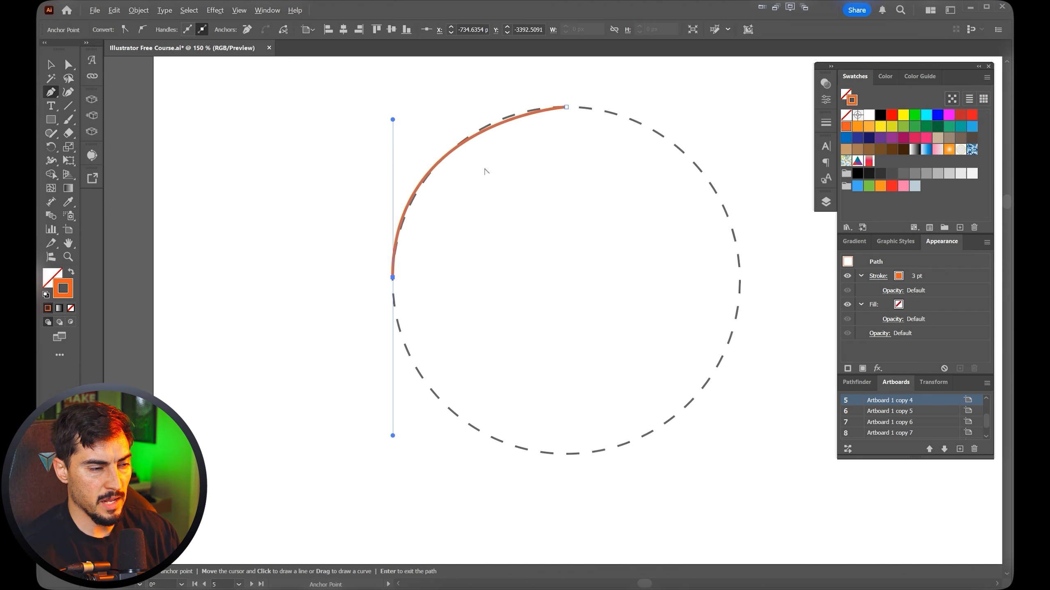
{"action": "scroll", "coordinate": [310, 159], "scroll_direction": "down", "scroll_amount": 1}
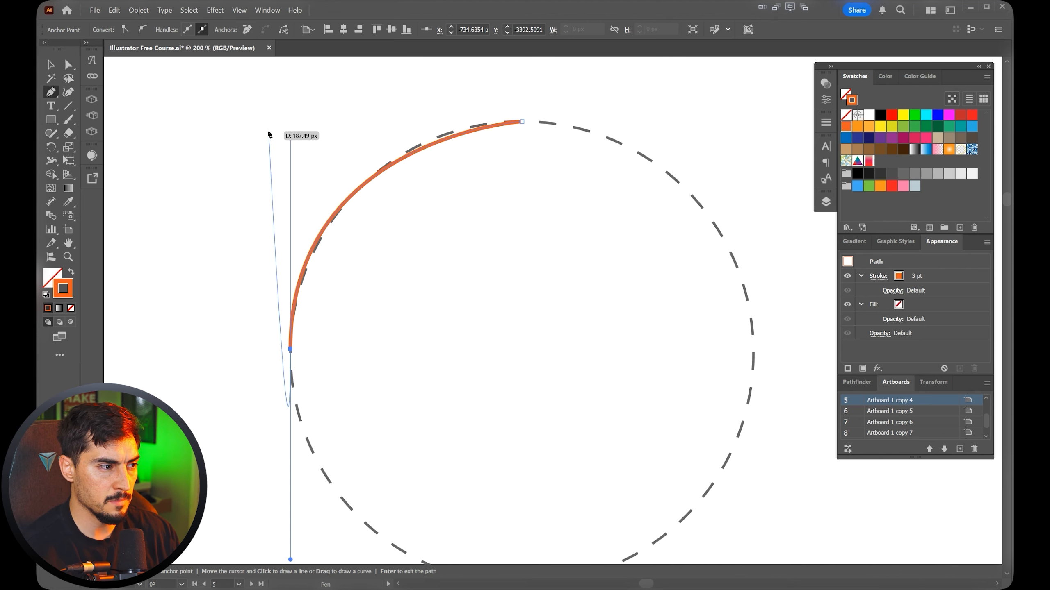
Try to move the left anchor's upper direction handle with the Pen tool.
{"action": "left_click_drag", "start_coordinate": [270, 133], "coordinate": [410, 150]}
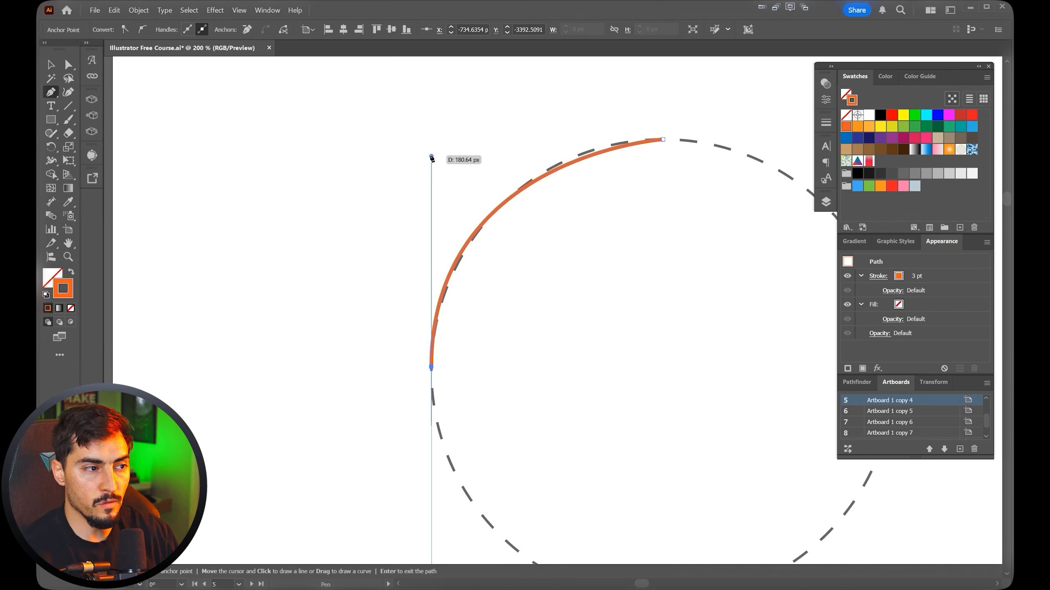
{"action": "left_click_drag", "start_coordinate": [431, 156], "coordinate": [468, 140]}
{"action": "key", "text": "ctrl+z"}
Use Direct Selection to adjust the left anchor's upper handle so the orange arc matches the dashed circle, and deselect the path.
{"action": "key", "text": "a"}
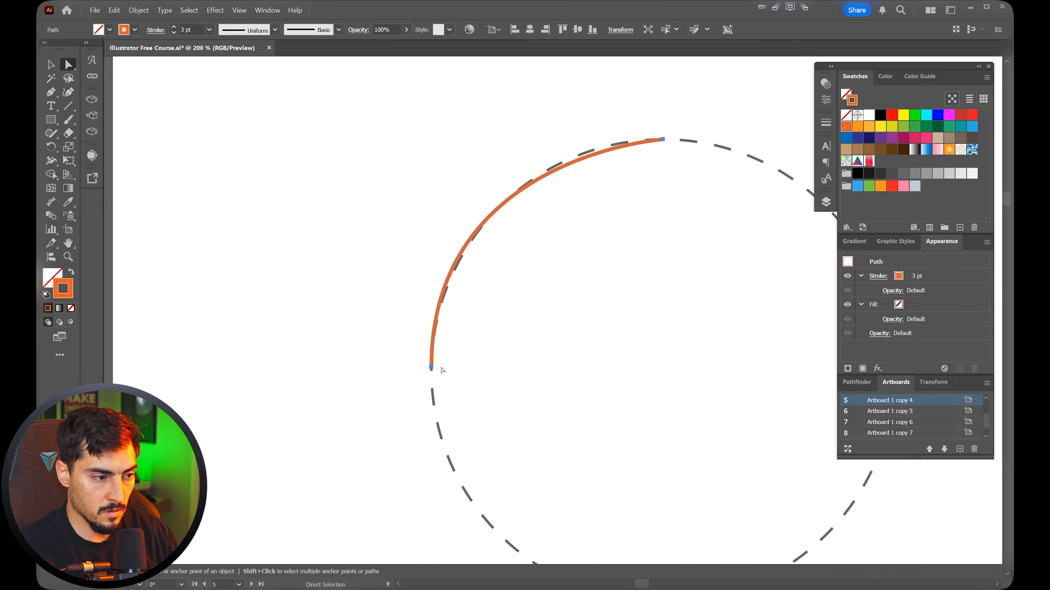
{"action": "left_click", "coordinate": [521, 308]}
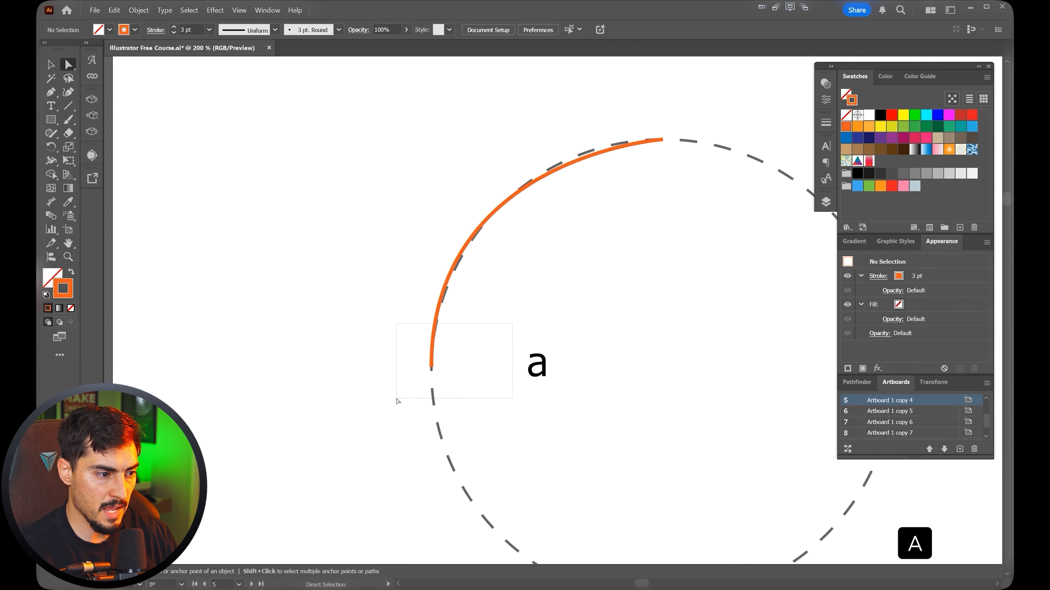
{"action": "left_click_drag", "start_coordinate": [398, 401], "coordinate": [398, 399]}
{"action": "scroll", "coordinate": [430, 367], "scroll_direction": "up", "scroll_amount": 4}
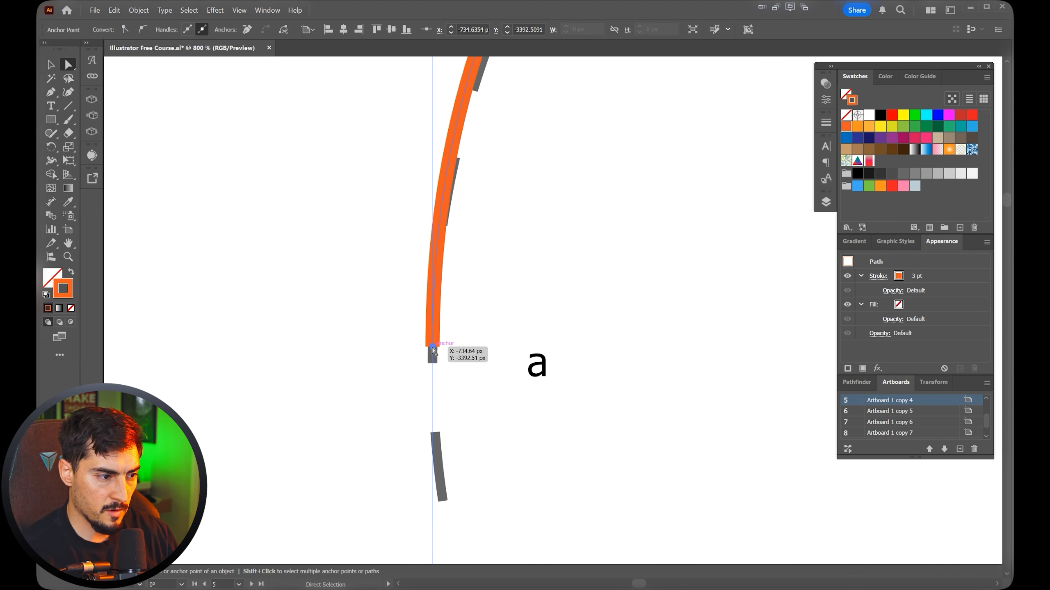
{"action": "scroll", "coordinate": [444, 336], "scroll_direction": "down", "scroll_amount": 2}
{"action": "left_click_drag", "start_coordinate": [463, 135], "coordinate": [483, 388]}
{"action": "scroll", "coordinate": [454, 186], "scroll_direction": "up", "scroll_amount": 2}
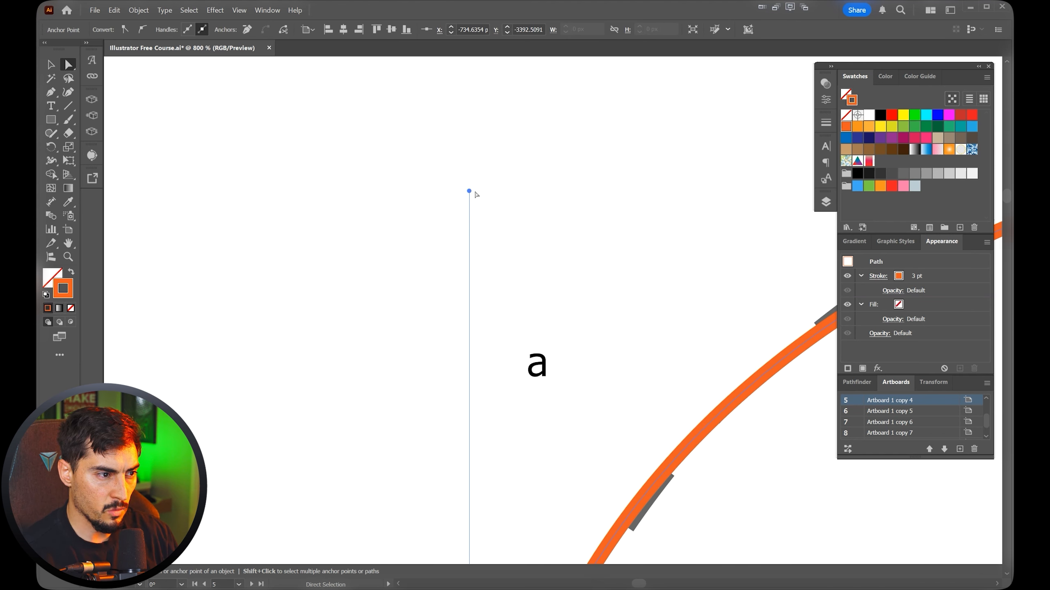
{"action": "scroll", "coordinate": [465, 182], "scroll_direction": "down", "scroll_amount": 4}
{"action": "left_click_drag", "start_coordinate": [449, 163], "coordinate": [417, 135]}
{"action": "scroll", "coordinate": [574, 174], "scroll_direction": "up", "scroll_amount": 1}
{"action": "scroll", "coordinate": [453, 136], "scroll_direction": "down", "scroll_amount": 3}
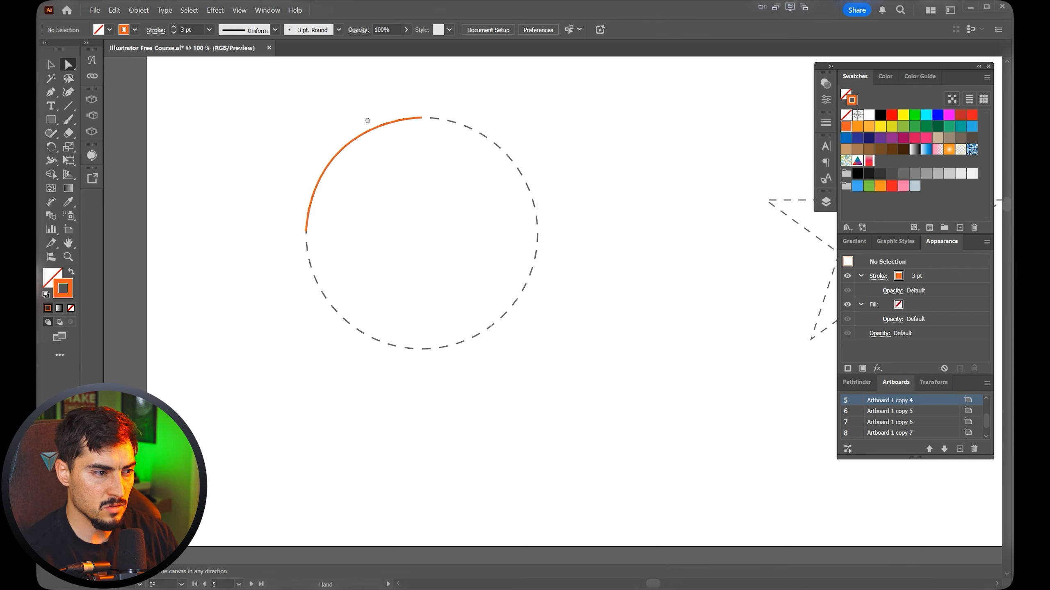
{"action": "left_click", "coordinate": [265, 259]}
Resume the Pen path at the left anchor and trace the remainder of the dashed circle with smooth curve points.
{"action": "key", "text": "p"}
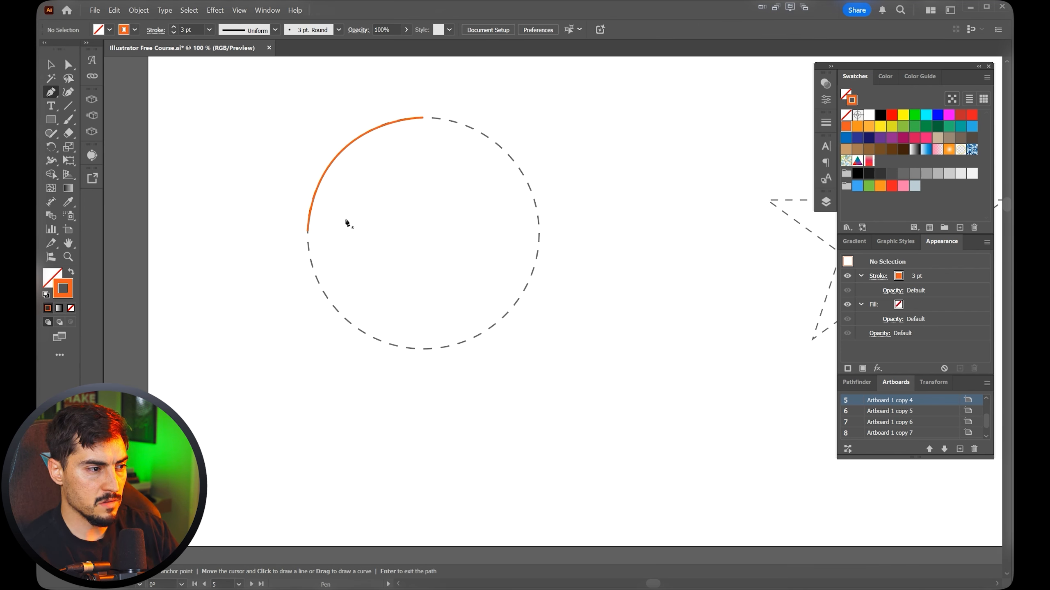
{"action": "scroll", "coordinate": [347, 223], "scroll_direction": "up", "scroll_amount": 2}
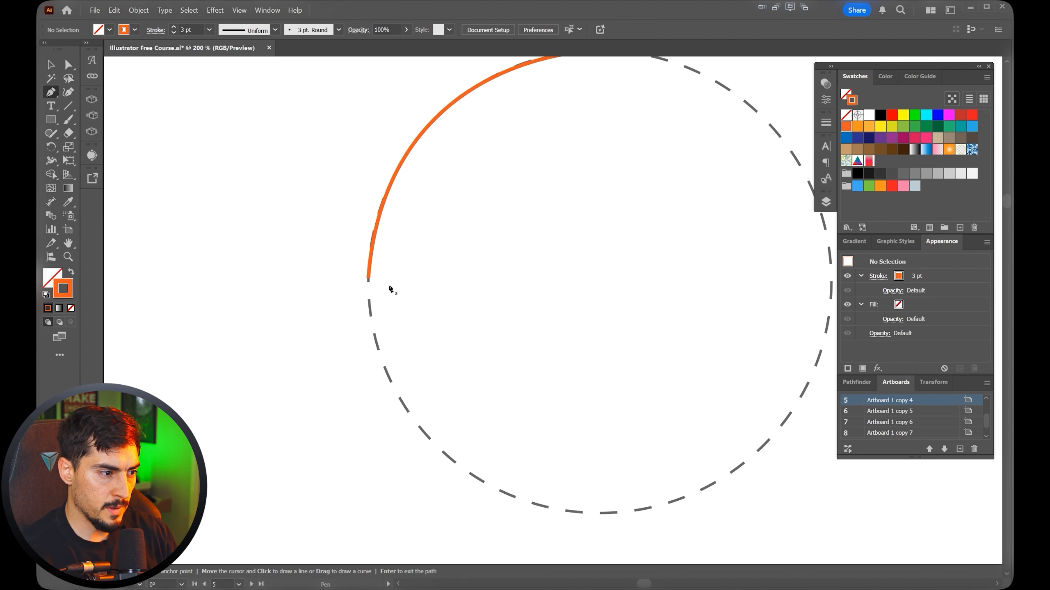
{"action": "left_click", "coordinate": [369, 280]}
{"action": "scroll", "coordinate": [423, 278], "scroll_direction": "down", "scroll_amount": 1}
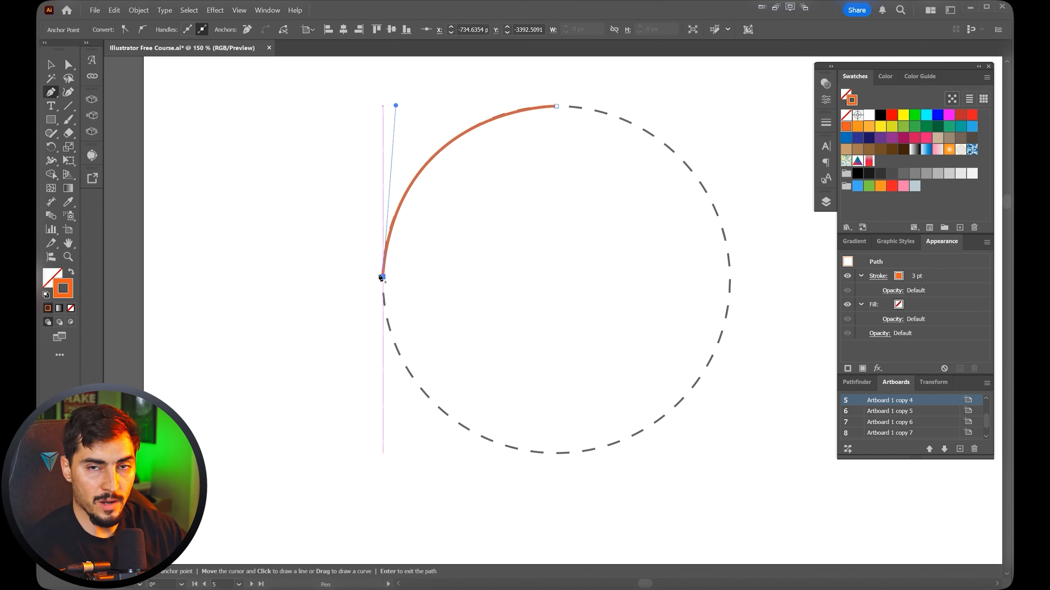
{"action": "left_click_drag", "start_coordinate": [552, 453], "coordinate": [709, 453]}
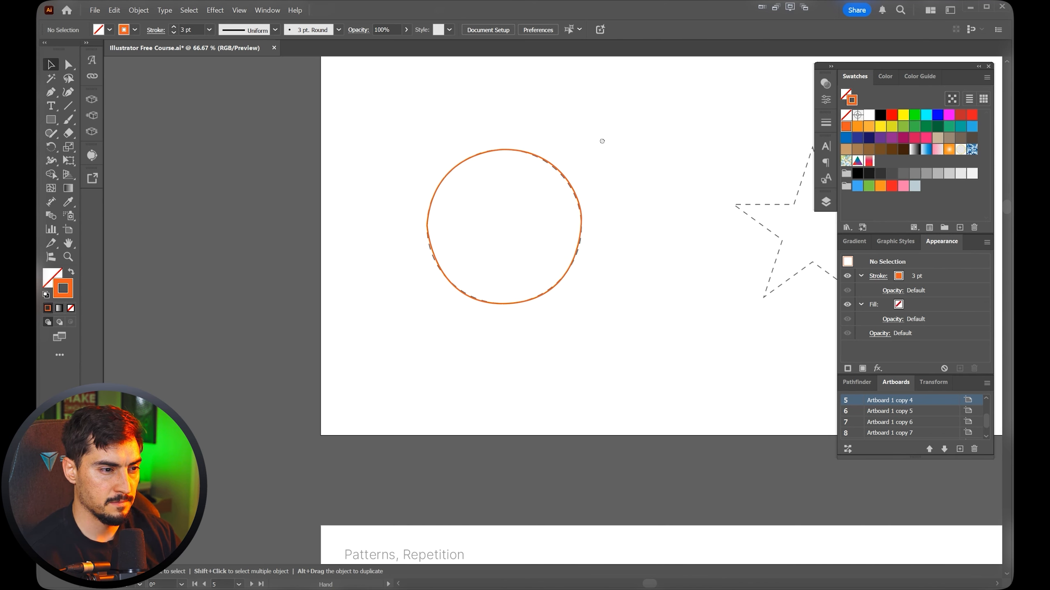
Trace the dashed star with straight Pen segments from its top tip past the left tip to the lower-left inner corner.
{"action": "left_click_drag", "start_coordinate": [649, 118], "coordinate": [431, 182]}
{"action": "scroll", "coordinate": [578, 219], "scroll_direction": "up", "scroll_amount": 2}
{"action": "left_click_drag", "start_coordinate": [585, 295], "coordinate": [558, 255]}
{"action": "key", "text": "p"}
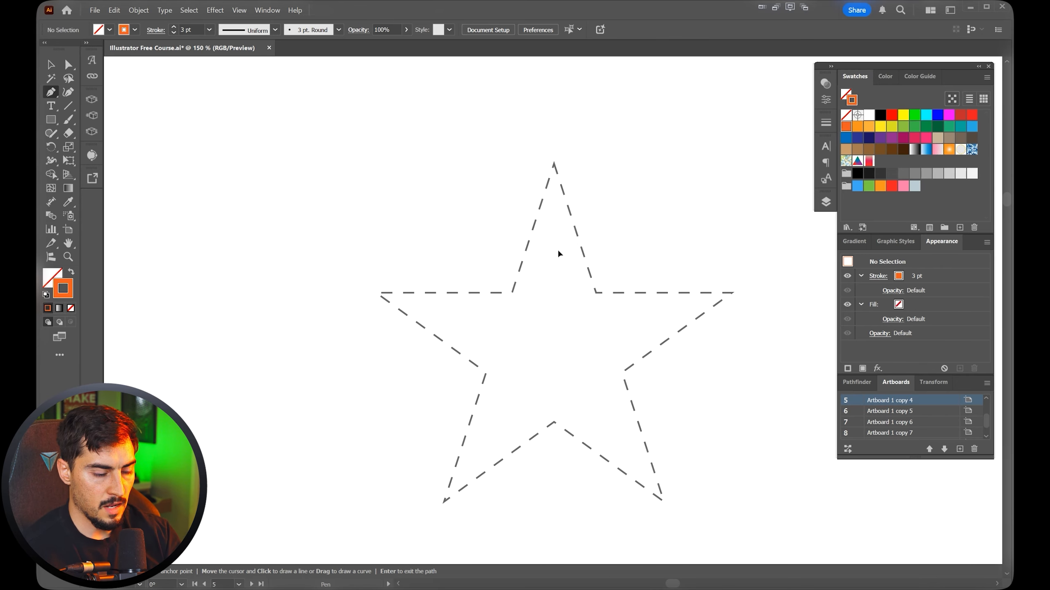
{"action": "left_click", "coordinate": [511, 292]}
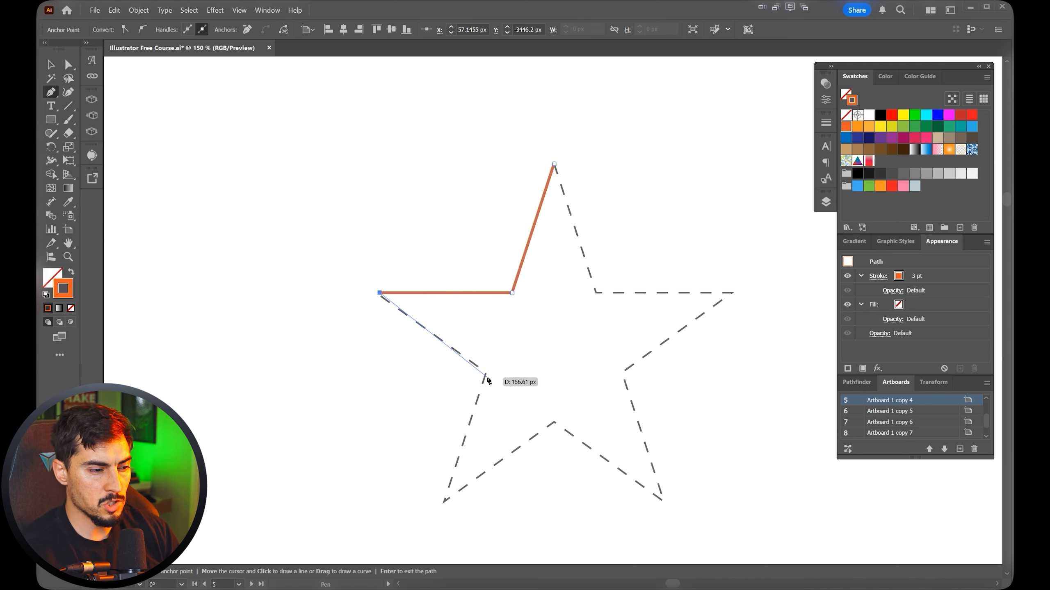
{"action": "scroll", "coordinate": [504, 384], "scroll_direction": "down", "scroll_amount": 3}
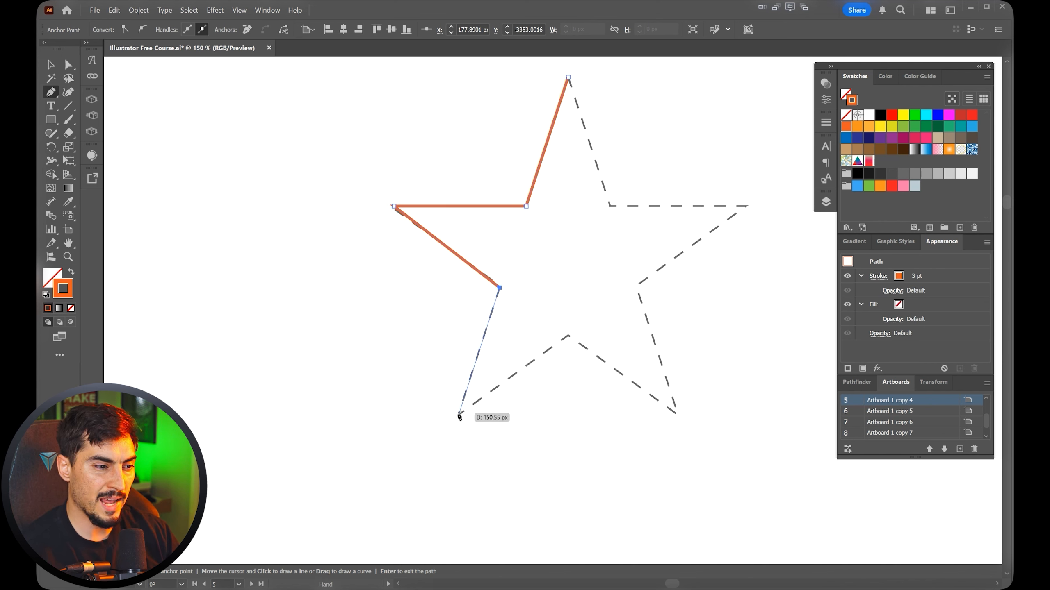
Continue the straight segments around the star's bottom and right points, and close the outline at the top tip.
{"action": "left_click", "coordinate": [568, 335]}
{"action": "left_click", "coordinate": [677, 414]}
{"action": "left_click", "coordinate": [637, 284]}
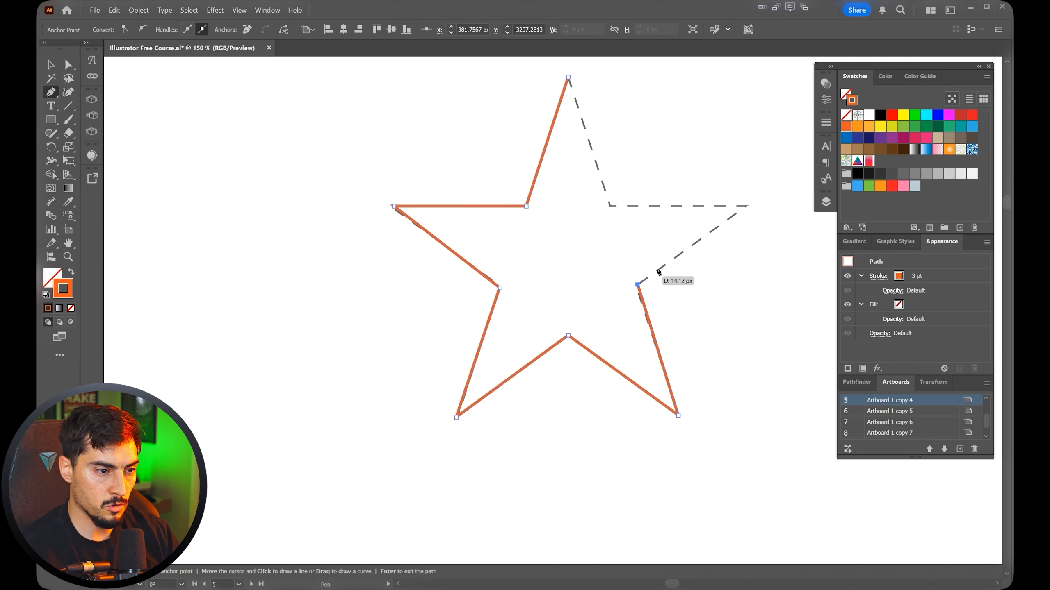
{"action": "left_click", "coordinate": [748, 206]}
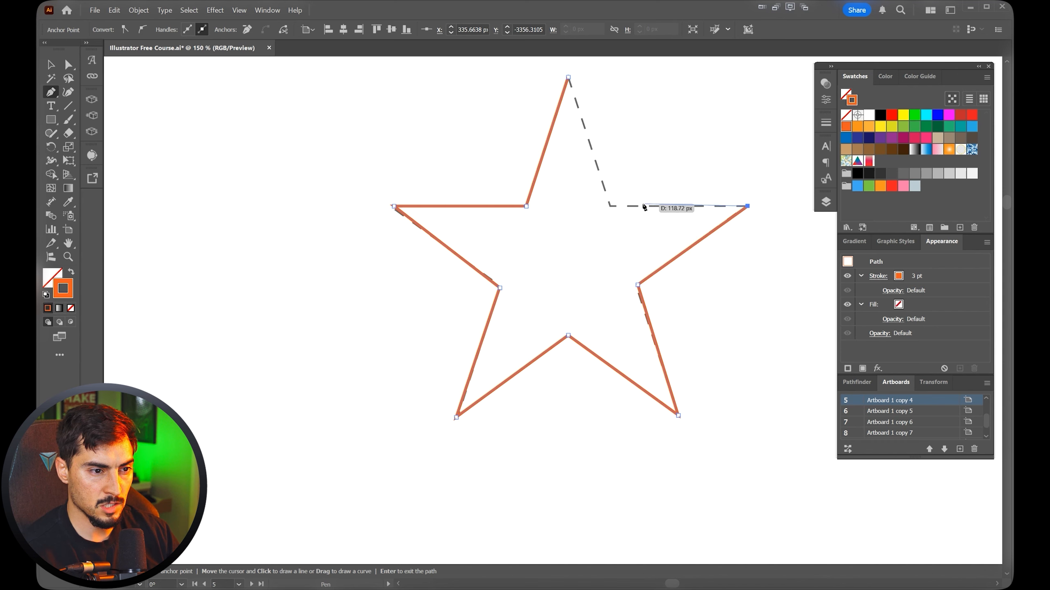
{"action": "left_click", "coordinate": [610, 207]}
{"action": "scroll", "coordinate": [574, 177], "scroll_direction": "up", "scroll_amount": 3}
{"action": "left_click", "coordinate": [539, 150]}
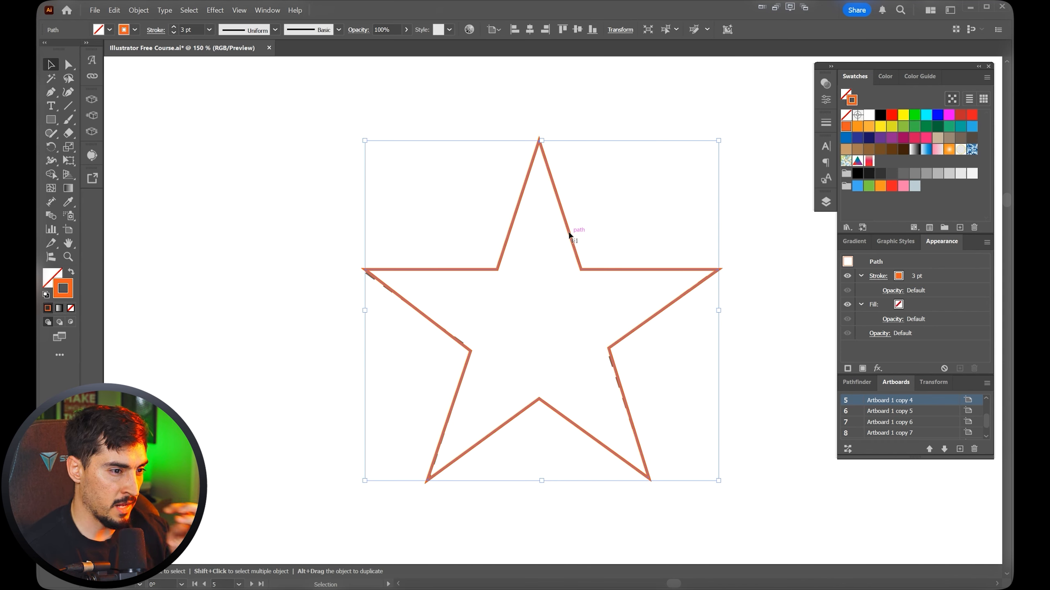
Prepare the cat photo for tracing with the Pen tool, with nothing selected and all panels hidden.
{"action": "left_click_drag", "start_coordinate": [569, 235], "coordinate": [444, 273]}
{"action": "left_click", "coordinate": [610, 159]}
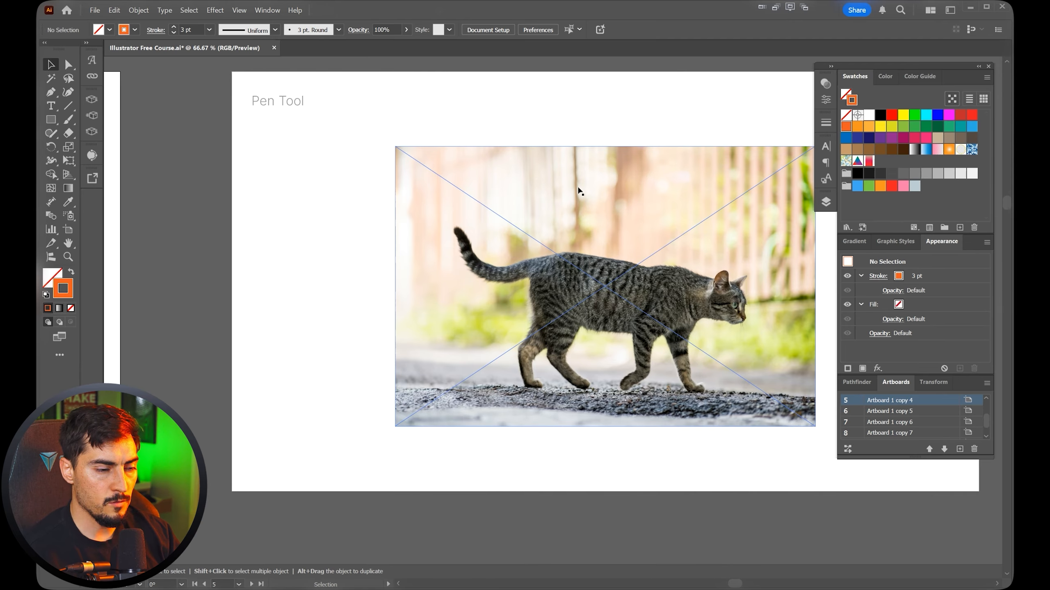
{"action": "scroll", "coordinate": [586, 210], "scroll_direction": "right", "scroll_amount": 3}
{"action": "key", "text": "ctrl+shift+a"}
{"action": "scroll", "coordinate": [561, 303], "scroll_direction": "up", "scroll_amount": 1}
{"action": "key", "text": "p"}
{"action": "left_click", "coordinate": [462, 242]}
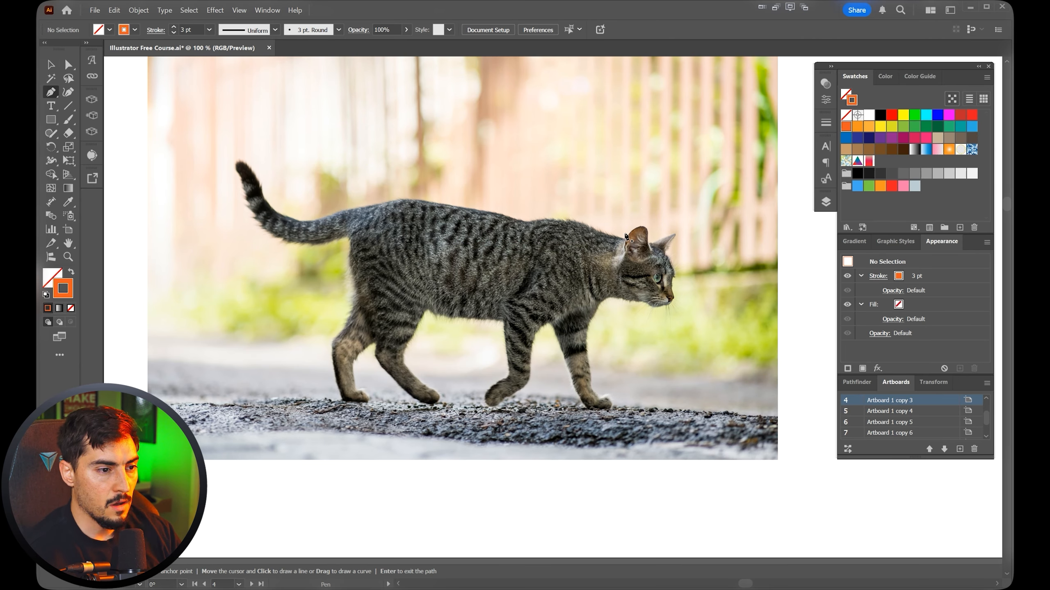
{"action": "scroll", "coordinate": [626, 238], "scroll_direction": "up", "scroll_amount": 5}
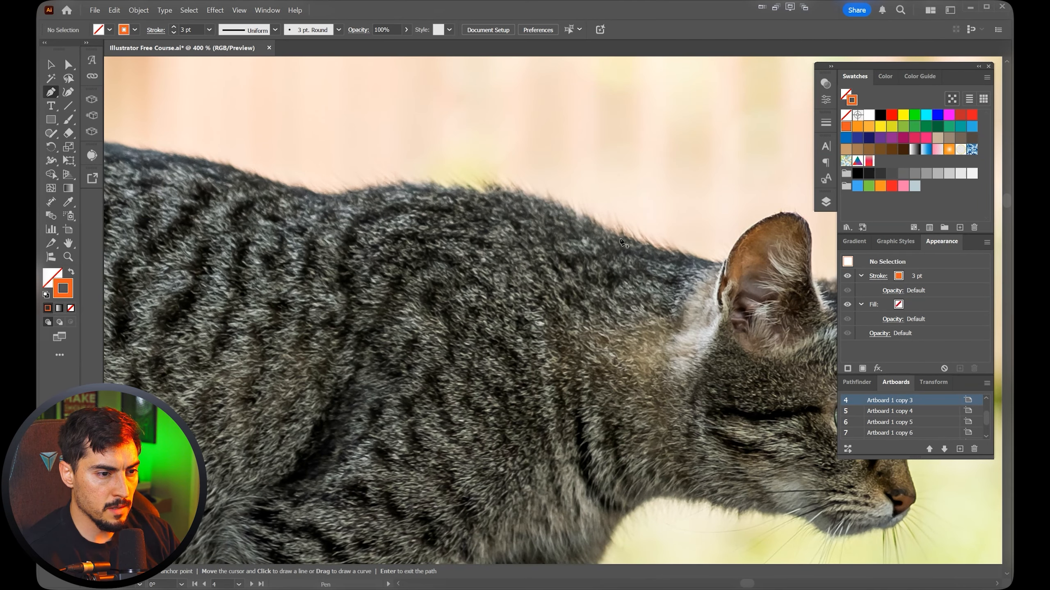
{"action": "left_click_drag", "start_coordinate": [621, 241], "coordinate": [555, 215]}
{"action": "key", "text": "Tab"}
{"action": "left_click_drag", "start_coordinate": [492, 250], "coordinate": [701, 246]}
{"action": "scroll", "coordinate": [659, 246], "scroll_direction": "down", "scroll_amount": 3}
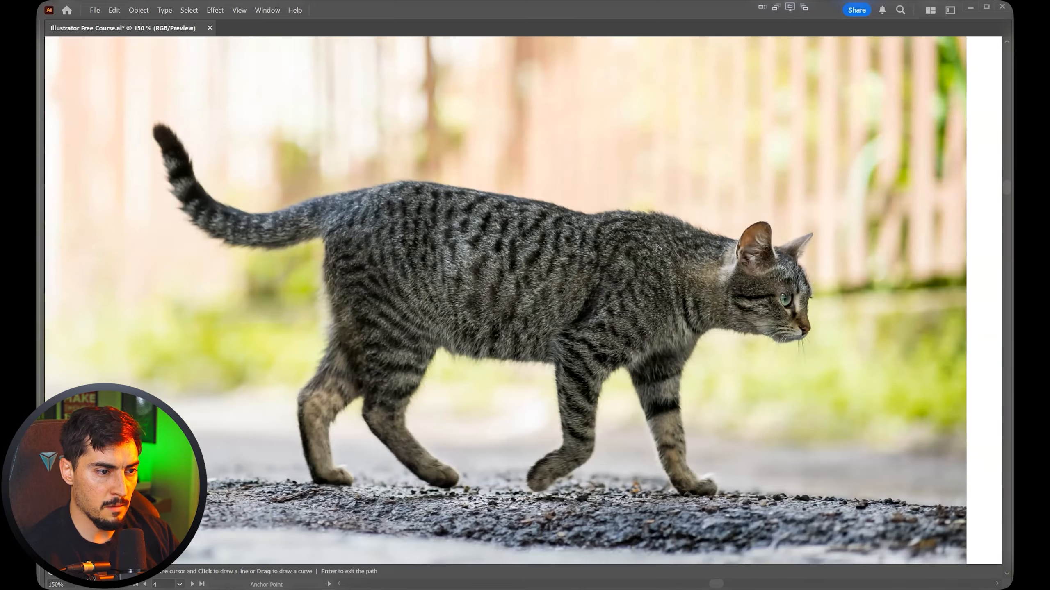
Trace the near ear's rear edge from tip to base with one curve, and redirect the base anchor's outgoing handle along the cat's back.
{"action": "scroll", "coordinate": [657, 247], "scroll_direction": "up", "scroll_amount": 2}
{"action": "scroll", "coordinate": [658, 247], "scroll_direction": "down", "scroll_amount": 5}
{"action": "scroll", "coordinate": [658, 248], "scroll_direction": "up", "scroll_amount": 4}
{"action": "scroll", "coordinate": [658, 248], "scroll_direction": "down", "scroll_amount": 5}
{"action": "scroll", "coordinate": [686, 265], "scroll_direction": "up", "scroll_amount": 6}
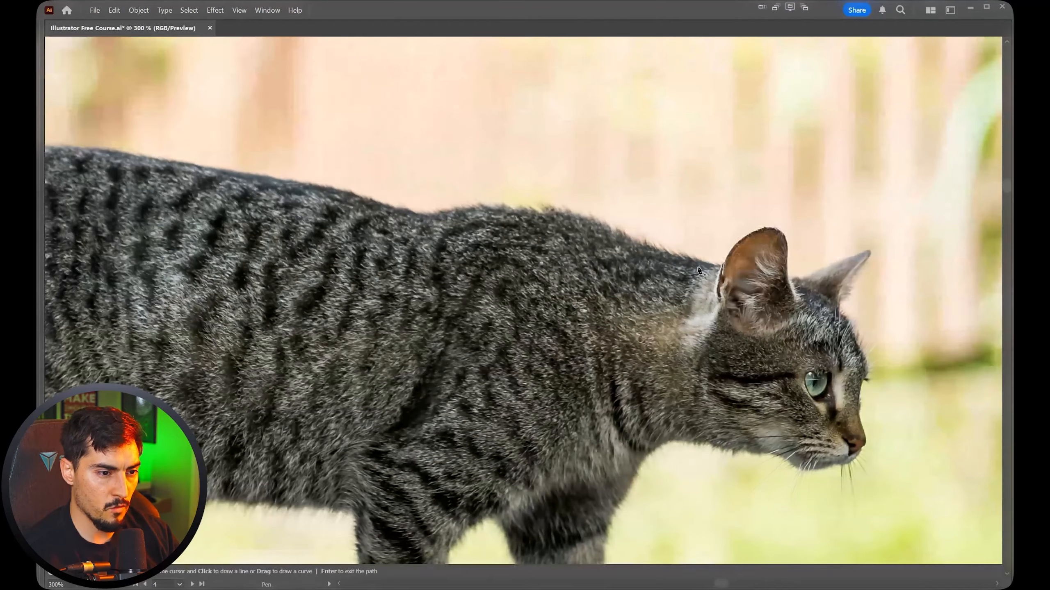
{"action": "scroll", "coordinate": [744, 252], "scroll_direction": "up", "scroll_amount": 2}
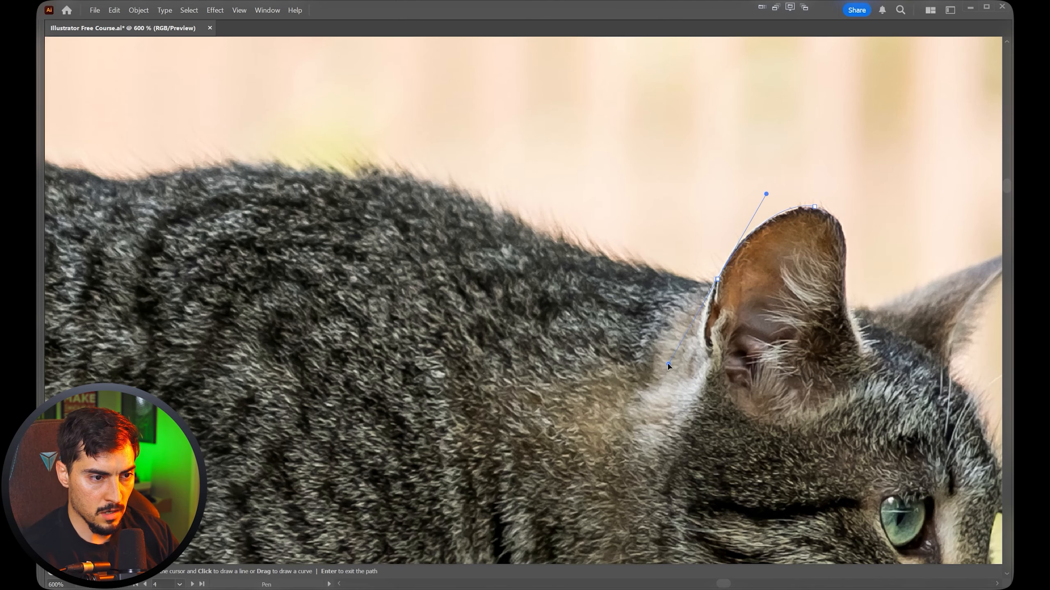
{"action": "left_click_drag", "start_coordinate": [669, 366], "coordinate": [669, 363]}
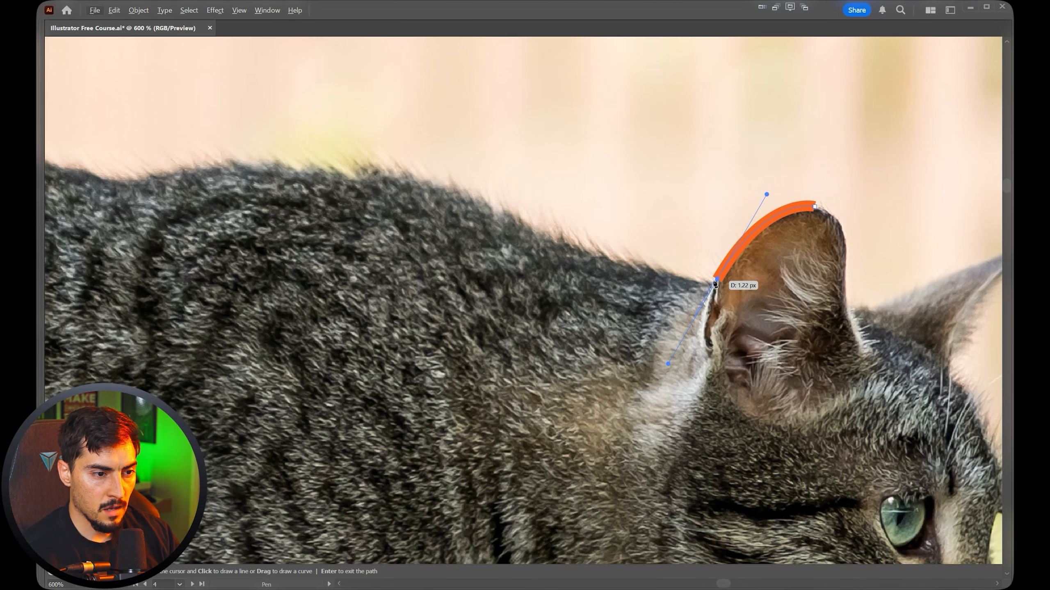
{"action": "scroll", "coordinate": [740, 291], "scroll_direction": "up", "scroll_amount": 1}
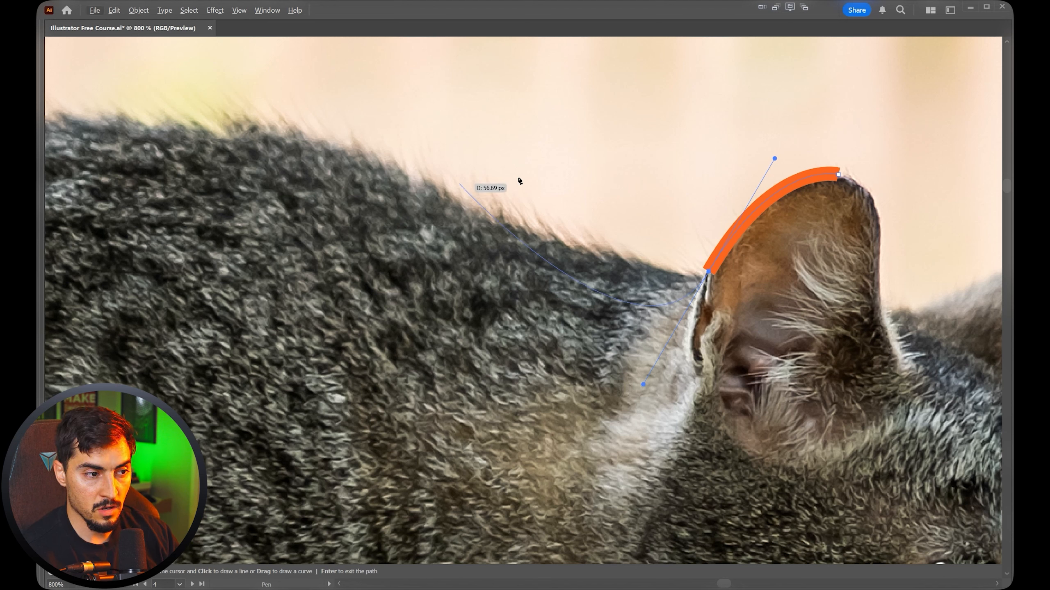
{"action": "left_click_drag", "start_coordinate": [643, 384], "coordinate": [648, 350]}
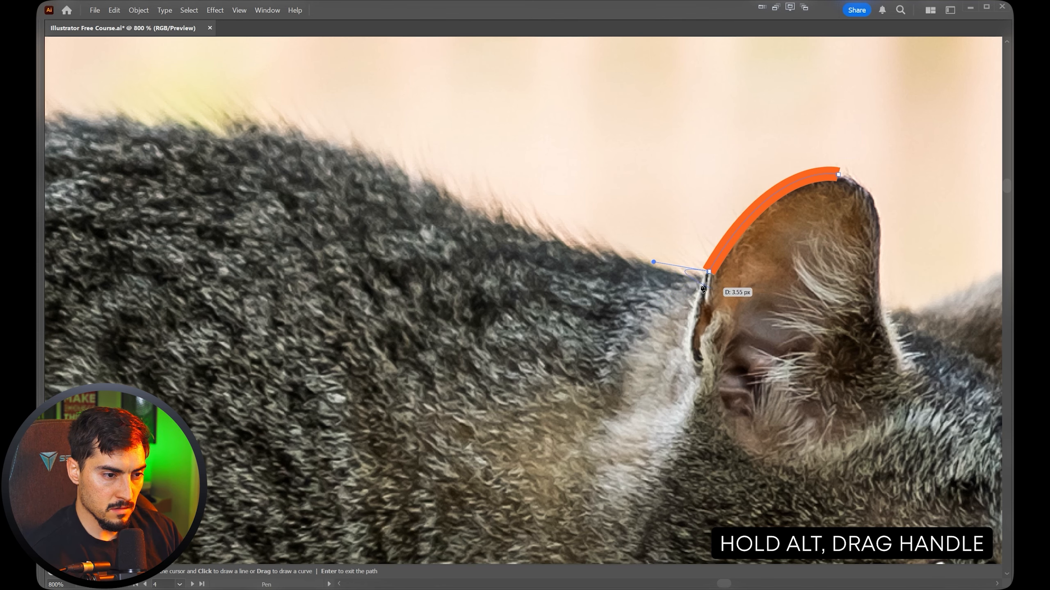
Continue the outline with curved segments from the near ear's base over the shoulders and along the cat's back.
{"action": "left_click_drag", "start_coordinate": [259, 121], "coordinate": [396, 164]}
{"action": "key", "text": "ctrl+z"}
{"action": "left_click_drag", "start_coordinate": [225, 168], "coordinate": [721, 208]}
{"action": "scroll", "coordinate": [730, 210], "scroll_direction": "down", "scroll_amount": 2}
{"action": "left_click_drag", "start_coordinate": [559, 201], "coordinate": [554, 205]}
{"action": "left_click_drag", "start_coordinate": [554, 205], "coordinate": [844, 290]}
{"action": "left_click_drag", "start_coordinate": [402, 200], "coordinate": [397, 197]}
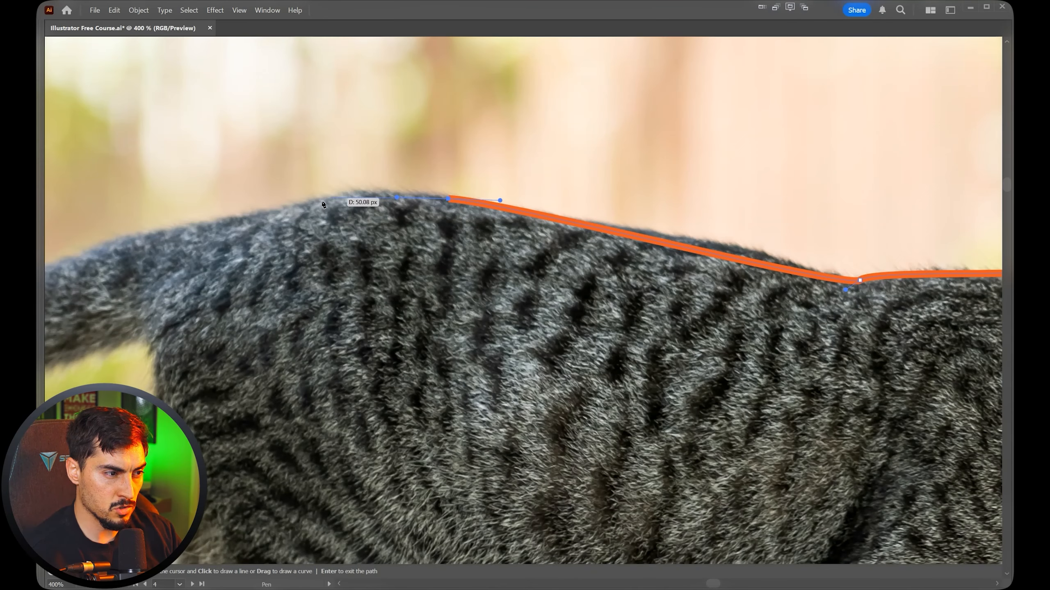
Trace over the rump and along the tail's upper edge with smooth curves, and round the tail tip.
{"action": "left_click_drag", "start_coordinate": [172, 230], "coordinate": [136, 246]}
{"action": "left_click_drag", "start_coordinate": [136, 247], "coordinate": [643, 174]}
{"action": "left_click_drag", "start_coordinate": [642, 174], "coordinate": [619, 171]}
{"action": "left_click_drag", "start_coordinate": [473, 206], "coordinate": [429, 184]}
{"action": "key", "text": "ctrl+minus"}
{"action": "left_click_drag", "start_coordinate": [378, 131], "coordinate": [401, 131]}
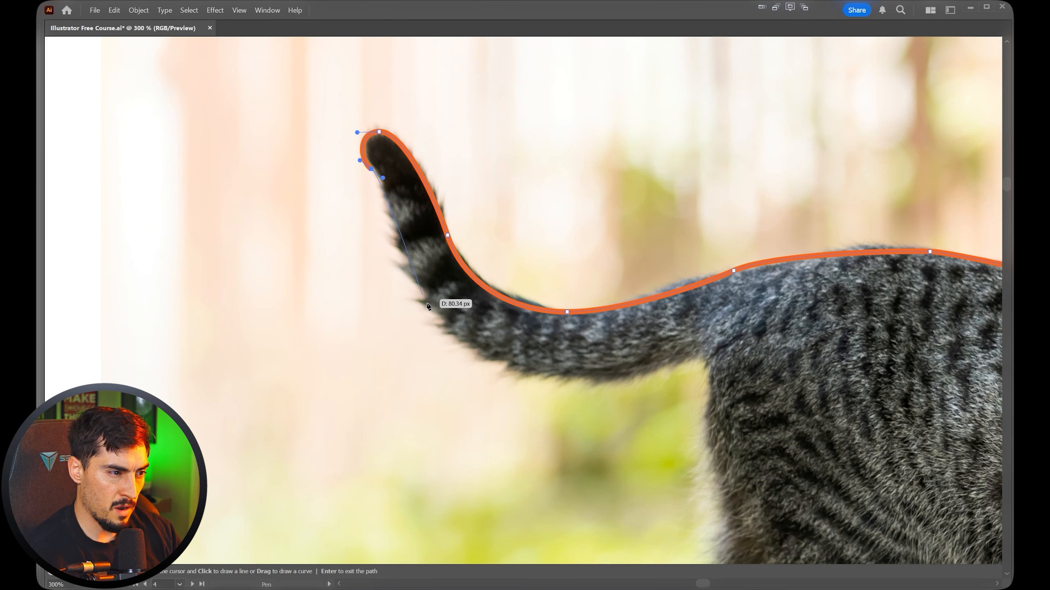
Trace the tail's underside from the tip back to where the tail meets the hind leg.
{"action": "left_click_drag", "start_coordinate": [510, 366], "coordinate": [511, 366]}
{"action": "scroll", "coordinate": [415, 275], "scroll_direction": "up", "scroll_amount": 3}
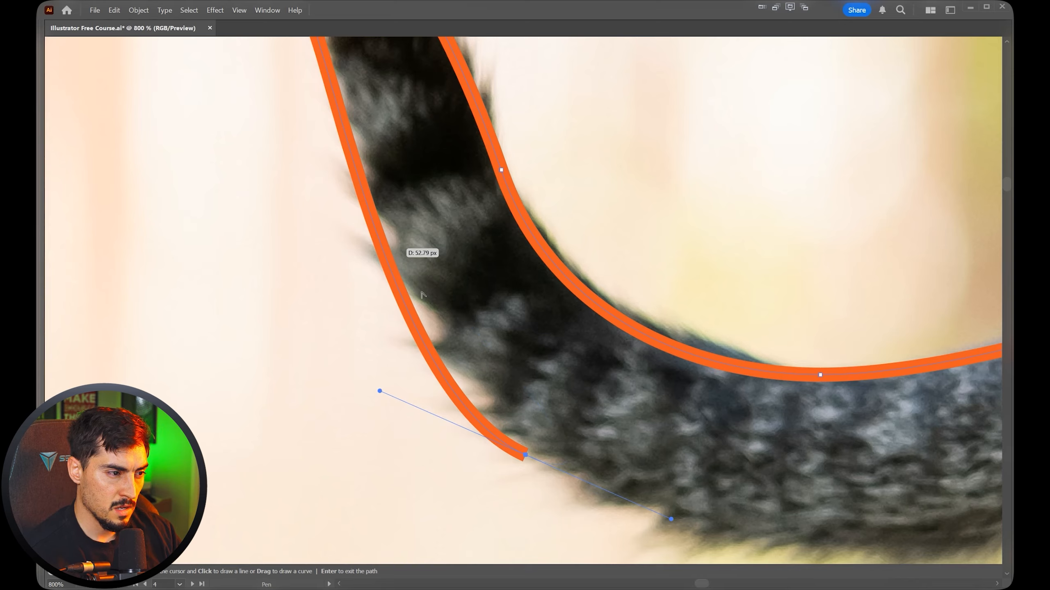
{"action": "scroll", "coordinate": [421, 295], "scroll_direction": "down", "scroll_amount": 1}
{"action": "left_click_drag", "start_coordinate": [559, 389], "coordinate": [632, 379]}
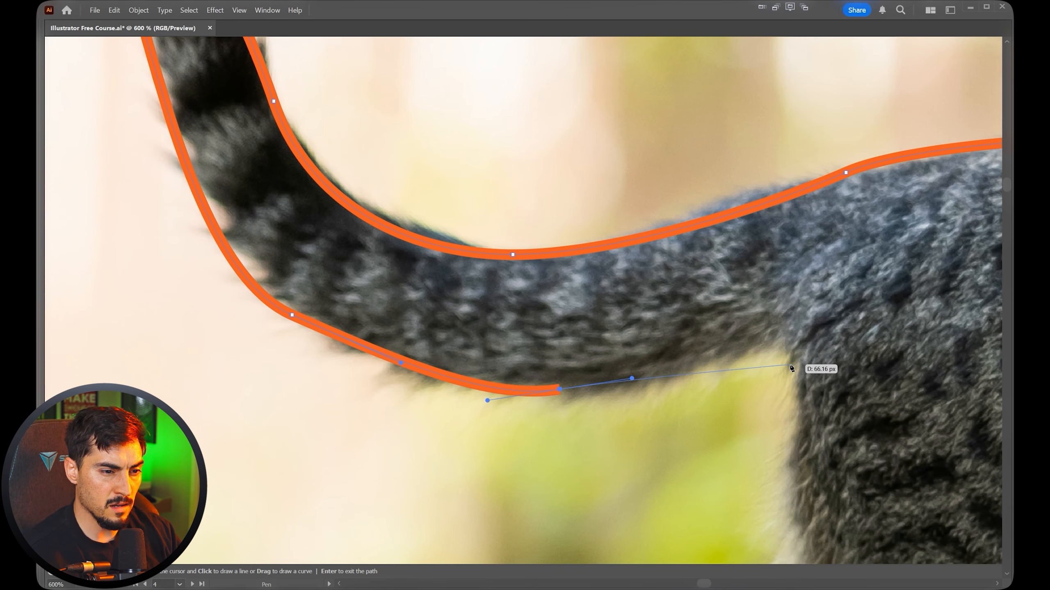
{"action": "left_click_drag", "start_coordinate": [806, 402], "coordinate": [806, 402]}
Trace the rearmost hind leg down its back edge, around the paw and up to the gap between the hind legs.
{"action": "left_click_drag", "start_coordinate": [806, 403], "coordinate": [645, 118]}
{"action": "left_click_drag", "start_coordinate": [641, 290], "coordinate": [693, 380]}
{"action": "scroll", "coordinate": [692, 380], "scroll_direction": "down", "scroll_amount": 2}
{"action": "left_click_drag", "start_coordinate": [653, 330], "coordinate": [653, 184]}
{"action": "left_click_drag", "start_coordinate": [610, 446], "coordinate": [571, 262]}
{"action": "left_click", "coordinate": [592, 353]}
{"action": "left_click_drag", "start_coordinate": [624, 236], "coordinate": [638, 222]}
{"action": "left_click_drag", "start_coordinate": [689, 176], "coordinate": [713, 169]}
Trace around the other hind leg and its paw, and continue the curves along the belly.
{"action": "left_click_drag", "start_coordinate": [764, 311], "coordinate": [776, 321]}
{"action": "left_click_drag", "start_coordinate": [839, 365], "coordinate": [865, 364]}
{"action": "mouse_move", "coordinate": [883, 344]}
{"action": "left_mouse_down"}
{"action": "mouse_move", "coordinate": [881, 325]}
{"action": "mouse_move", "coordinate": [823, 295]}
{"action": "mouse_move", "coordinate": [564, 265]}
{"action": "left_mouse_up"}
{"action": "mouse_move", "coordinate": [536, 208]}
{"action": "left_mouse_down"}
{"action": "mouse_move", "coordinate": [537, 173]}
{"action": "mouse_move", "coordinate": [511, 244]}
{"action": "left_mouse_up"}
{"action": "left_click_drag", "start_coordinate": [527, 228], "coordinate": [534, 213]}
{"action": "left_click_drag", "start_coordinate": [567, 162], "coordinate": [581, 167]}
{"action": "left_click_drag", "start_coordinate": [696, 191], "coordinate": [721, 189]}
Trace the first front leg from the belly down its rear edge, around the paw and up its front edge.
{"action": "left_click_drag", "start_coordinate": [794, 208], "coordinate": [794, 220]}
{"action": "left_click_drag", "start_coordinate": [809, 350], "coordinate": [809, 359]}
{"action": "left_click_drag", "start_coordinate": [734, 421], "coordinate": [735, 438]}
{"action": "left_click_drag", "start_coordinate": [762, 452], "coordinate": [819, 419]}
{"action": "left_click_drag", "start_coordinate": [867, 374], "coordinate": [872, 347]}
Outline the foremost front leg from the gap between the front legs around its paw and upward.
{"action": "left_click", "coordinate": [714, 209]}
{"action": "left_click_drag", "start_coordinate": [800, 420], "coordinate": [802, 445]}
{"action": "left_click_drag", "start_coordinate": [837, 468], "coordinate": [857, 470]}
{"action": "left_click_drag", "start_coordinate": [842, 405], "coordinate": [841, 389]}
{"action": "left_click_drag", "start_coordinate": [677, 357], "coordinate": [666, 295]}
Trace the chest and throat with curved segments up to the underside of the cat's jaw.
{"action": "left_click_drag", "start_coordinate": [675, 237], "coordinate": [683, 223]}
{"action": "left_click_drag", "start_coordinate": [705, 189], "coordinate": [759, 167]}
{"action": "left_click_drag", "start_coordinate": [801, 179], "coordinate": [818, 180]}
{"action": "left_click_drag", "start_coordinate": [762, 192], "coordinate": [773, 198]}
{"action": "scroll", "coordinate": [823, 209], "scroll_direction": "up", "scroll_amount": 3}
Trace the chin, mouth and nose with short curved segments up to the nose bridge.
{"action": "left_click_drag", "start_coordinate": [638, 229], "coordinate": [659, 223]}
{"action": "left_click_drag", "start_coordinate": [682, 215], "coordinate": [696, 204]}
{"action": "left_click_drag", "start_coordinate": [713, 163], "coordinate": [713, 152]}
{"action": "left_click_drag", "start_coordinate": [706, 139], "coordinate": [704, 126]}
{"action": "left_click_drag", "start_coordinate": [702, 112], "coordinate": [615, 337]}
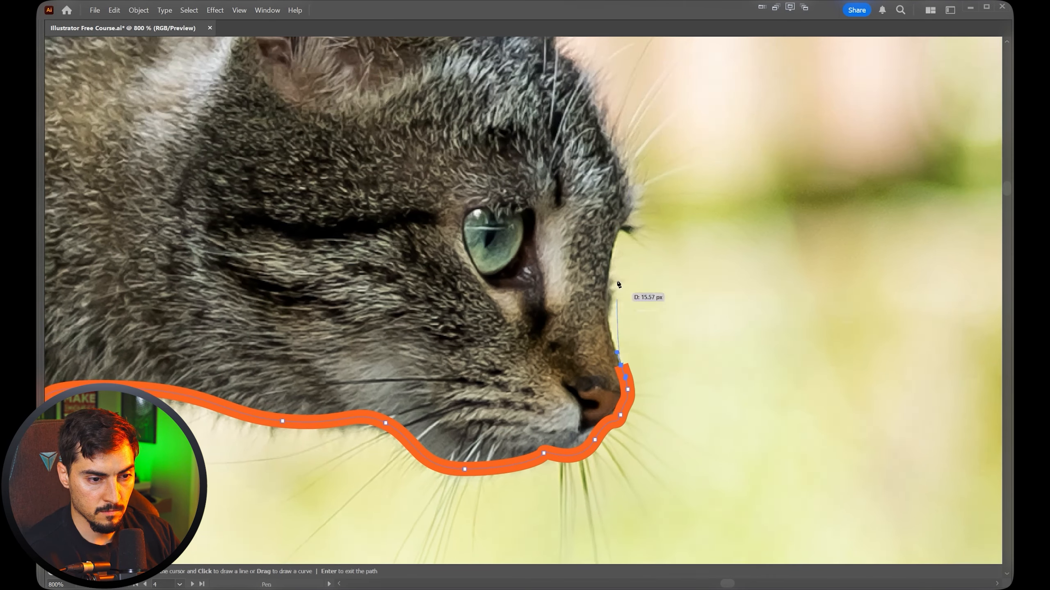
Trace the forehead, the far ear and the top of the head, and close the outline at the near ear's tip.
{"action": "left_click_drag", "start_coordinate": [617, 229], "coordinate": [622, 202]}
{"action": "left_click_drag", "start_coordinate": [546, 237], "coordinate": [514, 217]}
{"action": "left_click_drag", "start_coordinate": [514, 202], "coordinate": [521, 174]}
{"action": "left_click_drag", "start_coordinate": [492, 235], "coordinate": [465, 305]}
{"action": "left_click_drag", "start_coordinate": [579, 122], "coordinate": [580, 111]}
{"action": "left_click_drag", "start_coordinate": [544, 119], "coordinate": [521, 131]}
{"action": "left_click", "coordinate": [360, 195]}
{"action": "left_click_drag", "start_coordinate": [314, 52], "coordinate": [251, 38]}
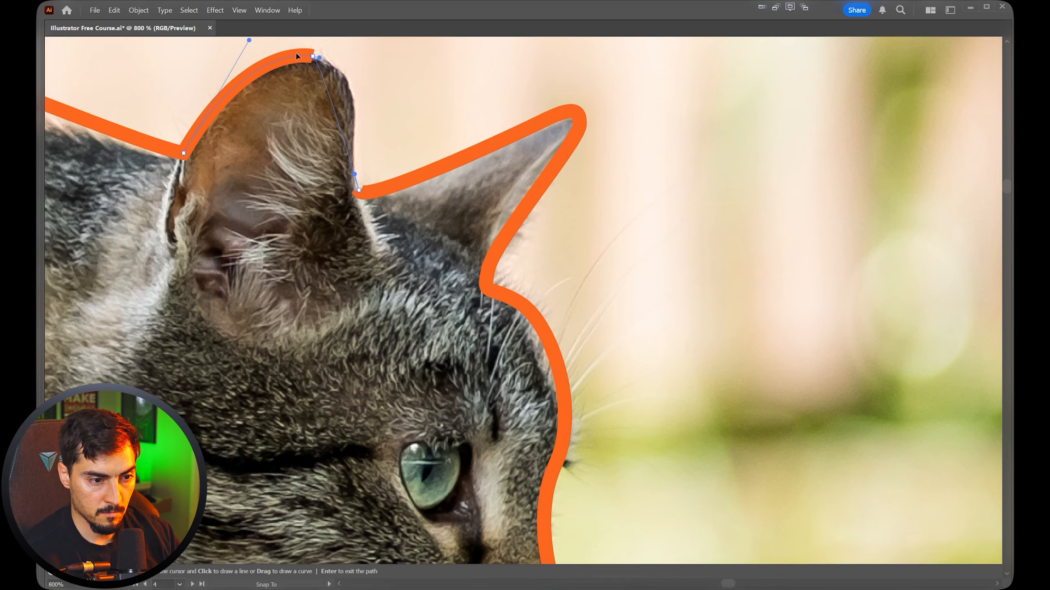
Swap the closed cat outline's stroke and fill to make a solid orange silhouette.
{"action": "key", "text": "v"}
{"action": "scroll", "coordinate": [695, 199], "scroll_direction": "down", "scroll_amount": 6}
{"action": "scroll", "coordinate": [529, 229], "scroll_direction": "down", "scroll_amount": 1}
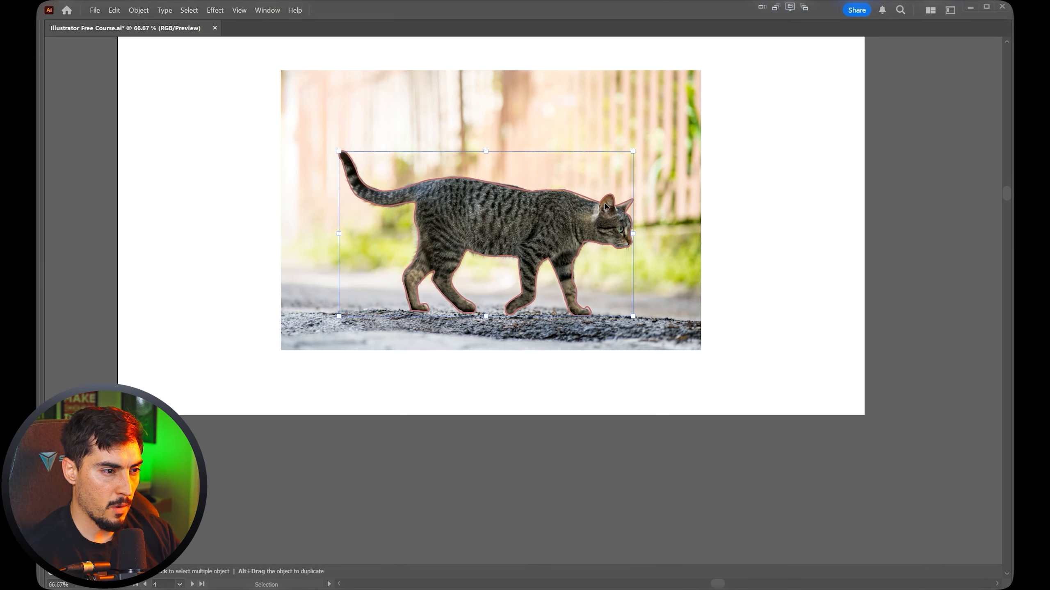
{"action": "key", "text": "shift+x"}
{"action": "key", "text": "shift+x"}
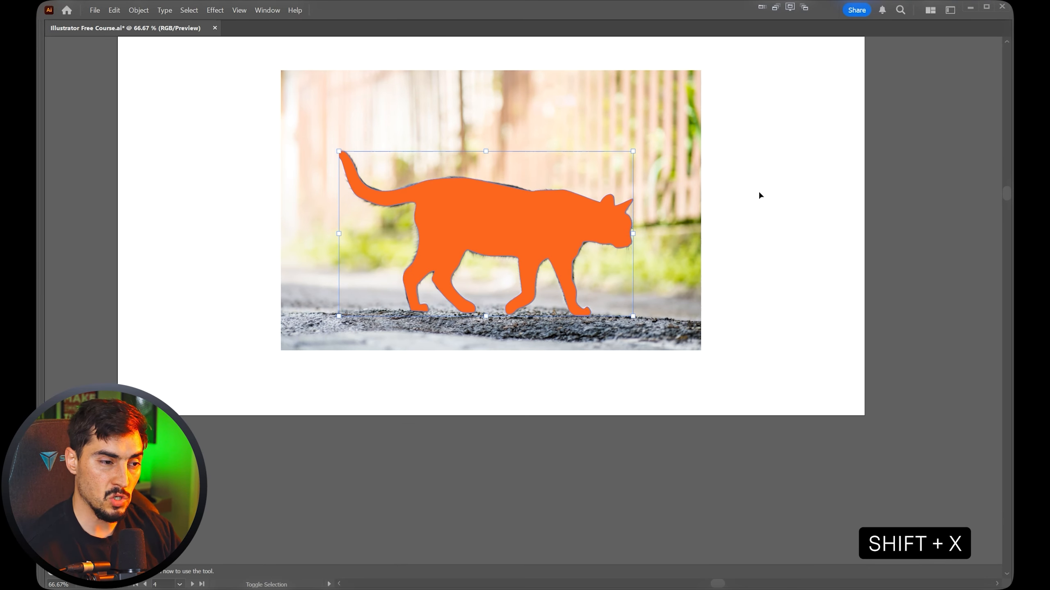
{"action": "key", "text": "shift+x"}
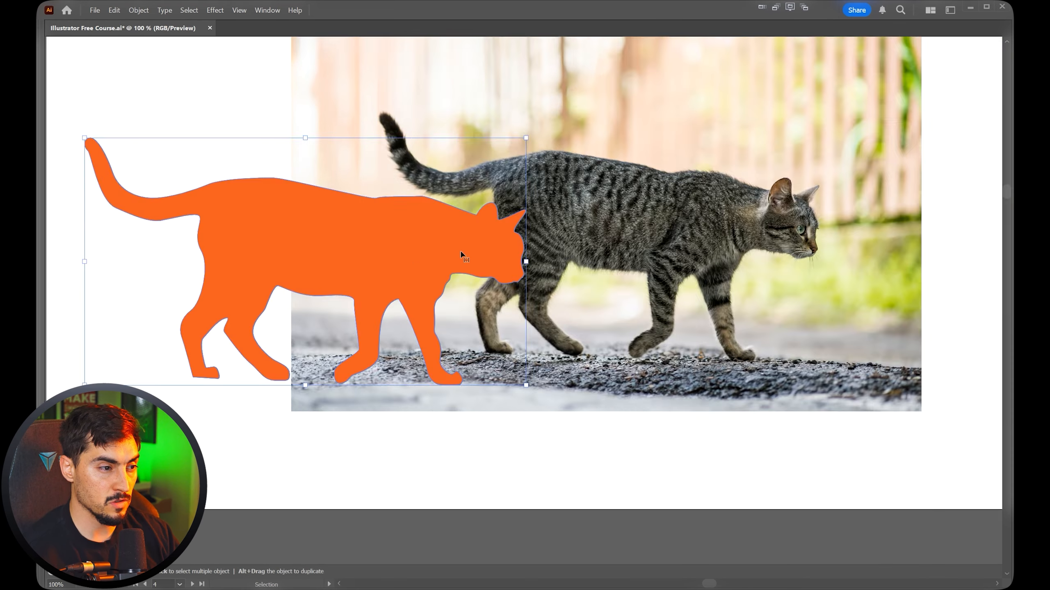
Move the orange silhouette aside from the cat photo, undo the excess move, and delete the photo.
{"action": "scroll", "coordinate": [460, 255], "scroll_direction": "left", "scroll_amount": 9}
{"action": "left_click_drag", "start_coordinate": [696, 264], "coordinate": [504, 283]}
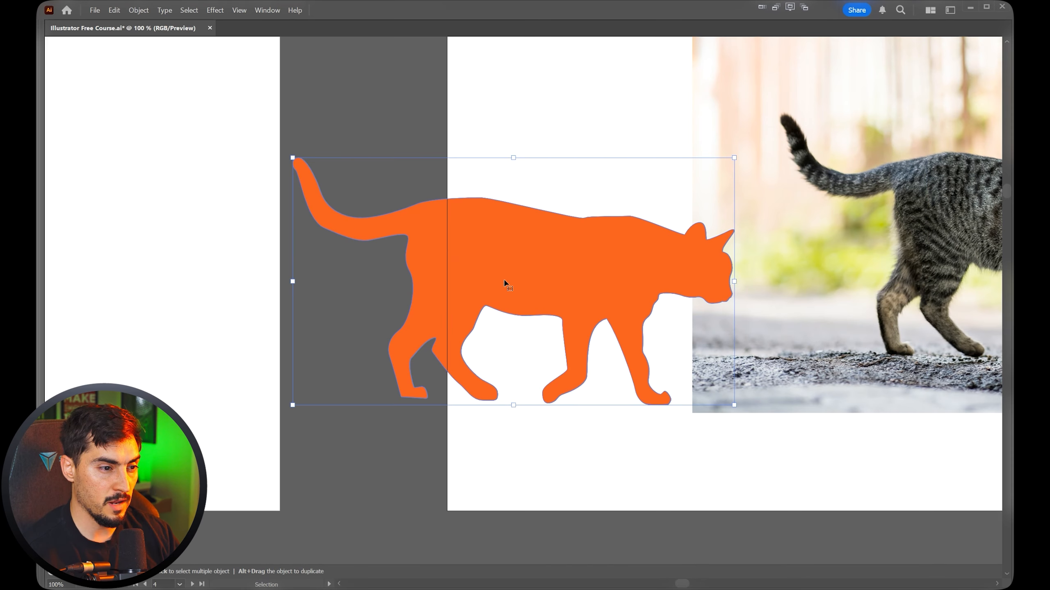
{"action": "scroll", "coordinate": [612, 168], "scroll_direction": "down", "scroll_amount": 2}
{"action": "left_click", "coordinate": [702, 173]}
{"action": "scroll", "coordinate": [701, 173], "scroll_direction": "right", "scroll_amount": 5}
{"action": "scroll", "coordinate": [701, 173], "scroll_direction": "up", "scroll_amount": 2}
{"action": "key", "text": "ctrl+z"}
{"action": "left_click", "coordinate": [703, 223]}
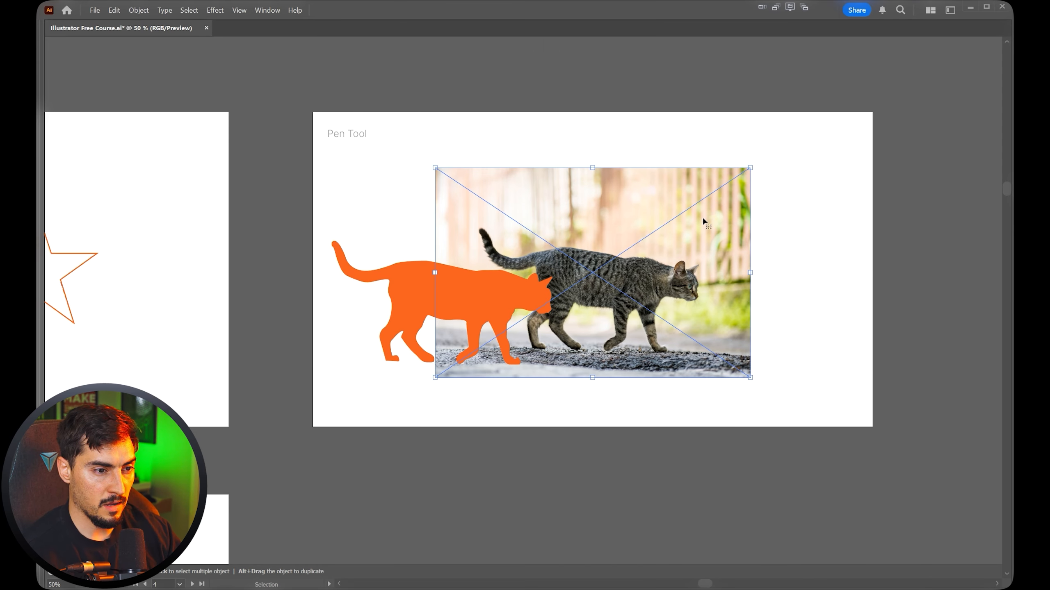
{"action": "key", "text": "Delete"}
Center the cat silhouette on the artboard and draw a dark brown ground rectangle across the artboard's lower part.
{"action": "key", "text": "v"}
{"action": "left_click_drag", "start_coordinate": [479, 282], "coordinate": [611, 244]}
{"action": "key", "text": "ctrl+3"}
{"action": "key", "text": "m"}
{"action": "left_click_drag", "start_coordinate": [873, 331], "coordinate": [311, 425]}
{"action": "key", "text": "Tab"}
{"action": "key", "text": "v"}
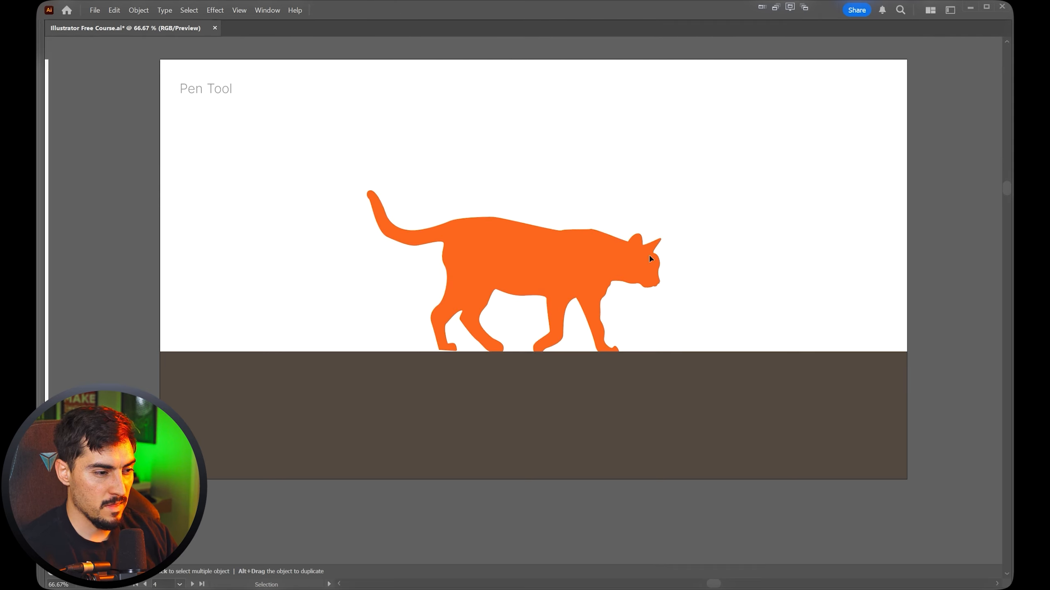
Try sinking the cat's paws into the ground, undo a corner transform, and raise the cat above the ground.
{"action": "left_click_drag", "start_coordinate": [534, 254], "coordinate": [534, 263]}
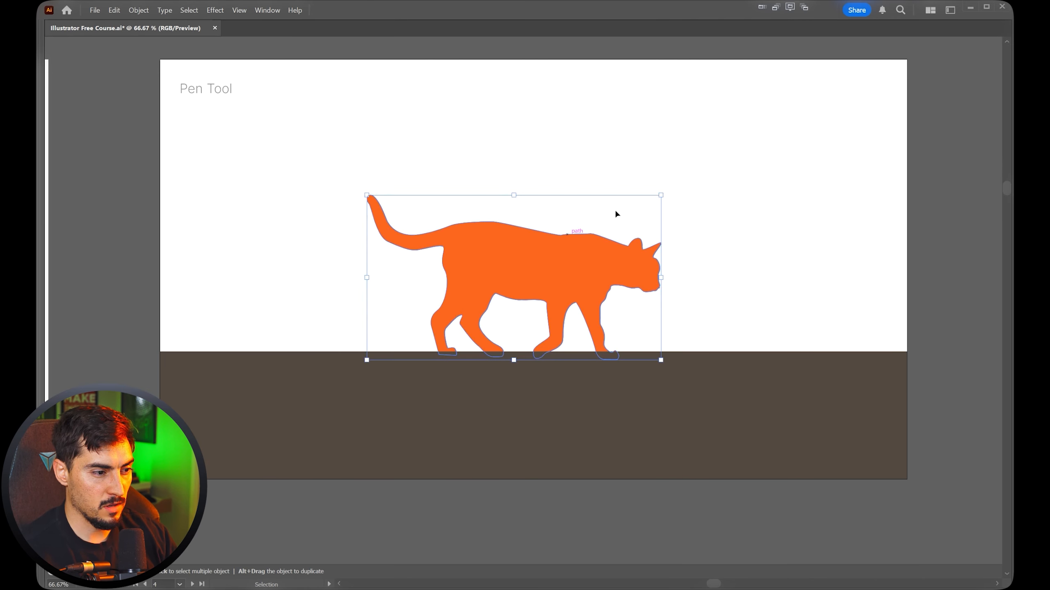
{"action": "left_click", "coordinate": [782, 175]}
{"action": "left_click", "coordinate": [622, 240]}
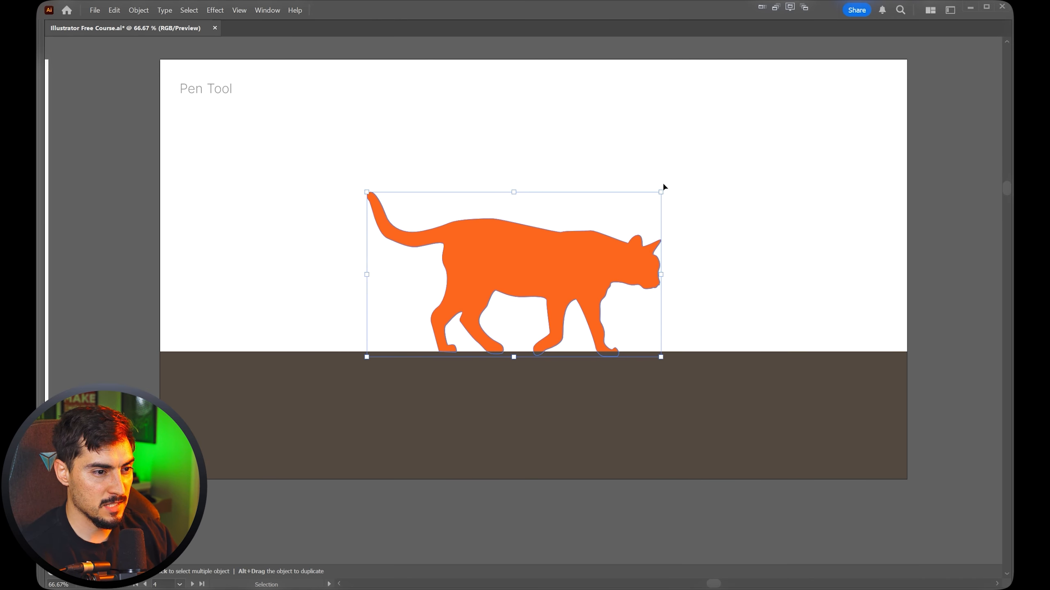
{"action": "left_click_drag", "start_coordinate": [667, 189], "coordinate": [730, 173]}
{"action": "key", "text": "ctrl+z"}
{"action": "left_click_drag", "start_coordinate": [590, 275], "coordinate": [595, 225]}
Move the cat higher above the ground and scale it down slightly.
{"action": "key", "text": "Tab"}
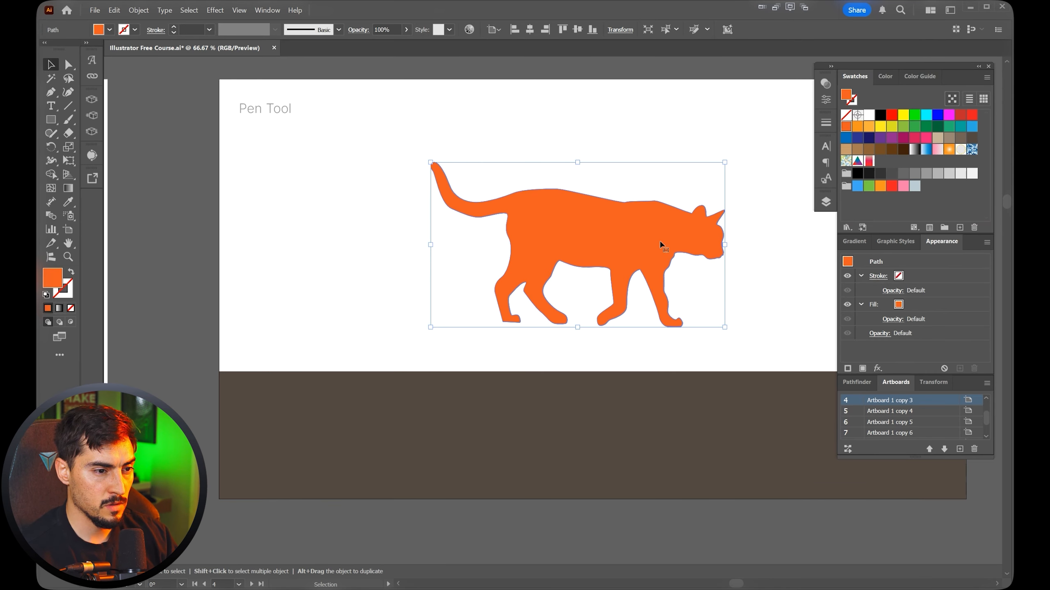
{"action": "key", "text": "Tab"}
{"action": "key", "text": "ctrl+1"}
{"action": "left_click_drag", "start_coordinate": [534, 227], "coordinate": [546, 184]}
{"action": "left_click_drag", "start_coordinate": [698, 69], "coordinate": [699, 106]}
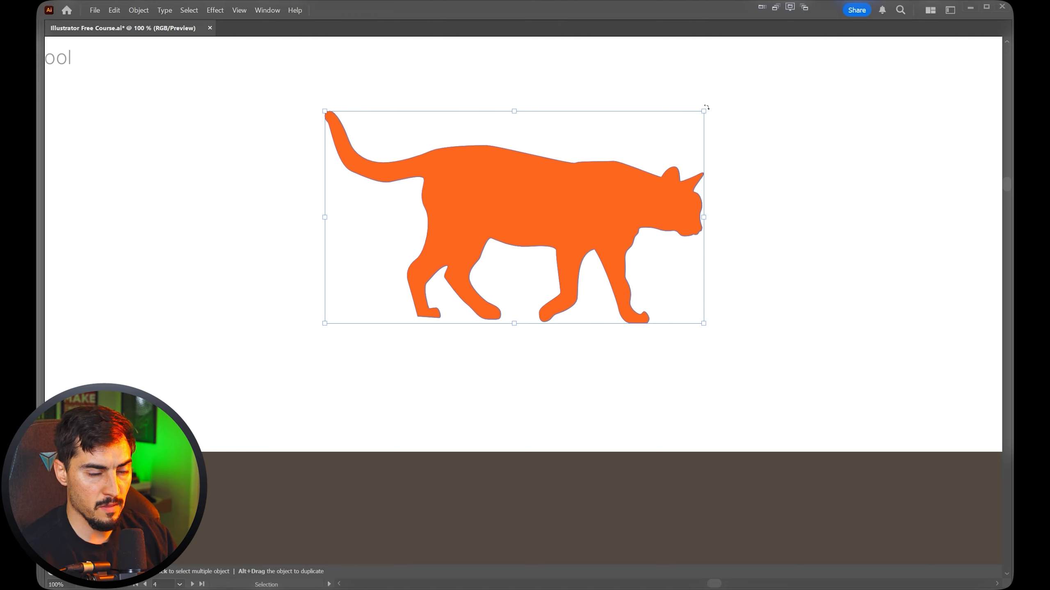
Rotate the cat clockwise until it is head-down, and lower its head into the ground.
{"action": "left_click_drag", "start_coordinate": [706, 108], "coordinate": [710, 87]}
{"action": "scroll", "coordinate": [732, 234], "scroll_direction": "up", "scroll_amount": 1}
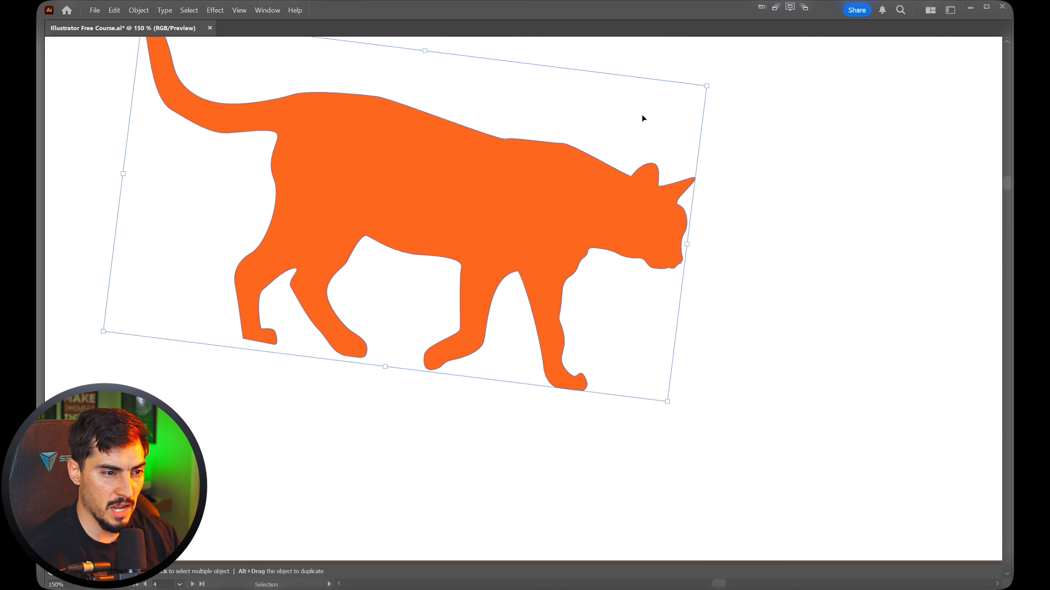
{"action": "scroll", "coordinate": [647, 118], "scroll_direction": "down", "scroll_amount": 4}
{"action": "left_click_drag", "start_coordinate": [663, 135], "coordinate": [666, 273]}
{"action": "left_click_drag", "start_coordinate": [601, 133], "coordinate": [609, 145]}
{"action": "scroll", "coordinate": [705, 171], "scroll_direction": "up", "scroll_amount": 2}
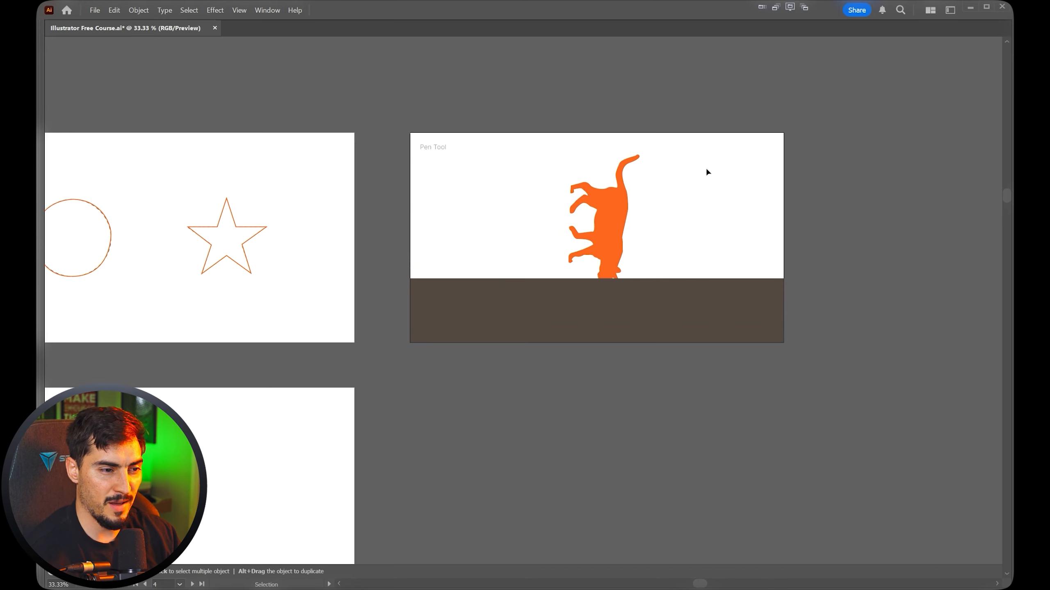
Scale the cat down further and rotate it back to an upright walking position.
{"action": "scroll", "coordinate": [626, 181], "scroll_direction": "up", "scroll_amount": 1}
{"action": "left_click_drag", "start_coordinate": [642, 110], "coordinate": [513, 295]}
{"action": "left_click_drag", "start_coordinate": [661, 183], "coordinate": [471, 216]}
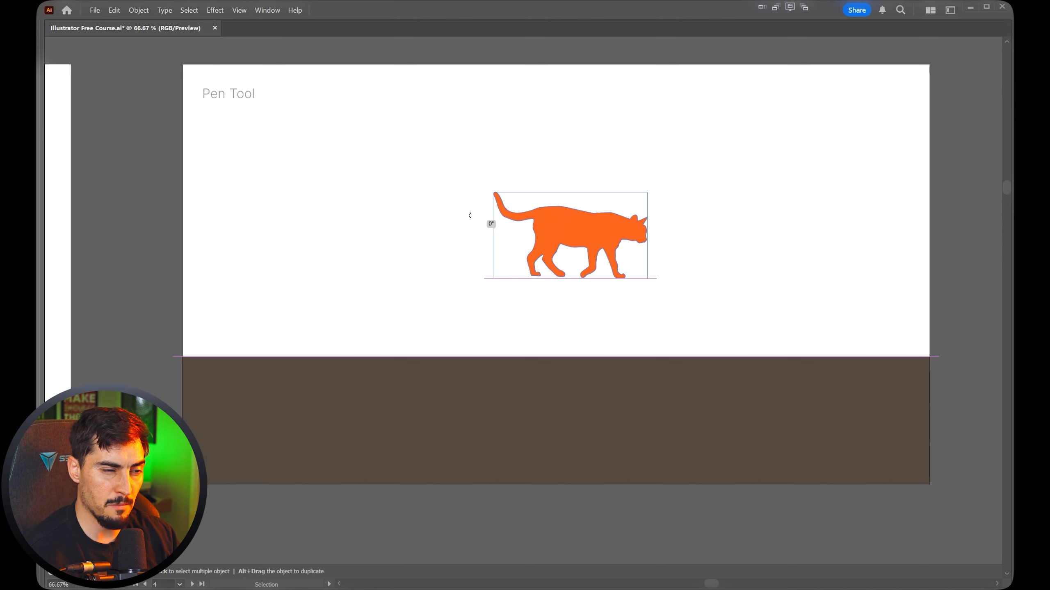
Place the cat with its paws on the ground, add a second copy beside it, and space the two apart.
{"action": "left_click_drag", "start_coordinate": [597, 231], "coordinate": [803, 293]}
{"action": "left_click", "coordinate": [525, 314], "text": "shift"}
{"action": "left_click_drag", "start_coordinate": [524, 314], "coordinate": [426, 314]}
{"action": "left_click", "coordinate": [764, 284]}
{"action": "left_click", "coordinate": [714, 310]}
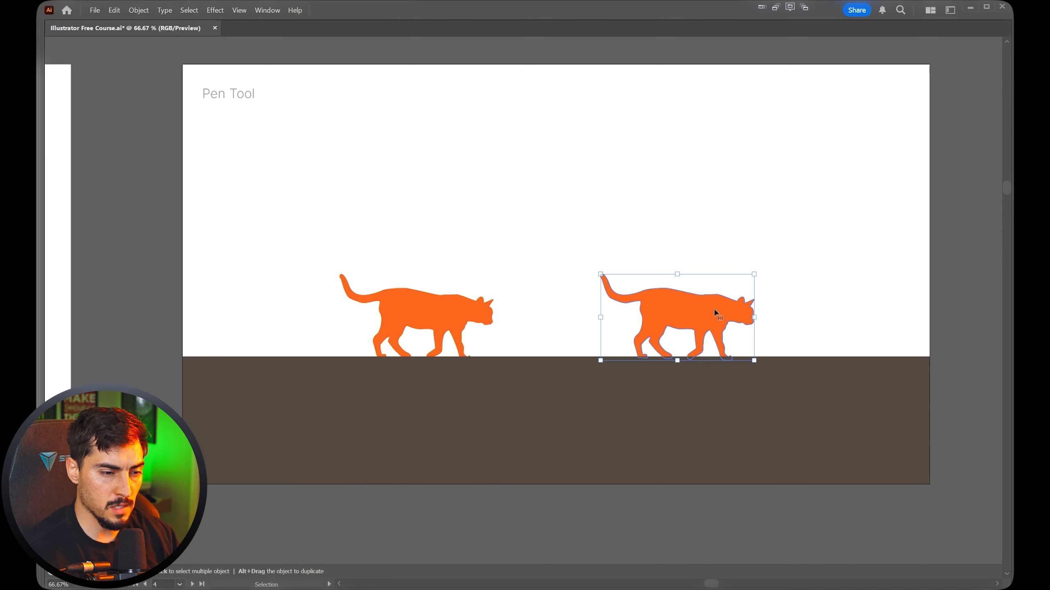
{"action": "mouse_move", "coordinate": [697, 315]}
{"action": "left_mouse_down"}
{"action": "mouse_move", "coordinate": [304, 321]}
{"action": "mouse_move", "coordinate": [779, 330]}
{"action": "mouse_move", "coordinate": [678, 332]}
{"action": "mouse_move", "coordinate": [696, 332]}
{"action": "left_mouse_up"}
Reflect the right-hand cat across the vertical axis at 90° so it faces the other cat.
{"action": "scroll", "coordinate": [673, 308], "scroll_direction": "up", "scroll_amount": 1}
{"action": "right_click", "coordinate": [669, 318]}
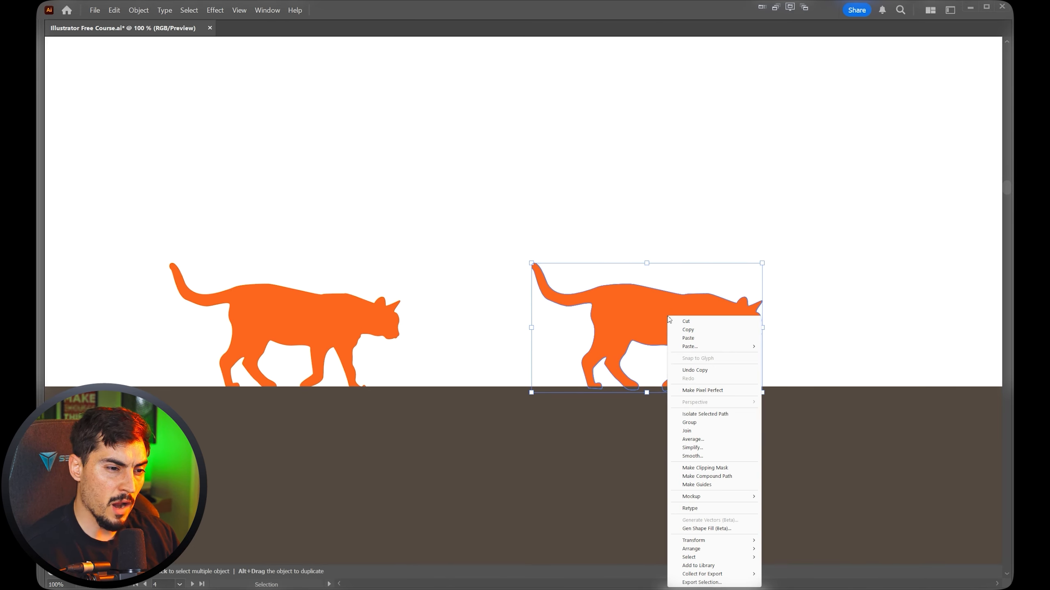
{"action": "mouse_move", "coordinate": [703, 544]}
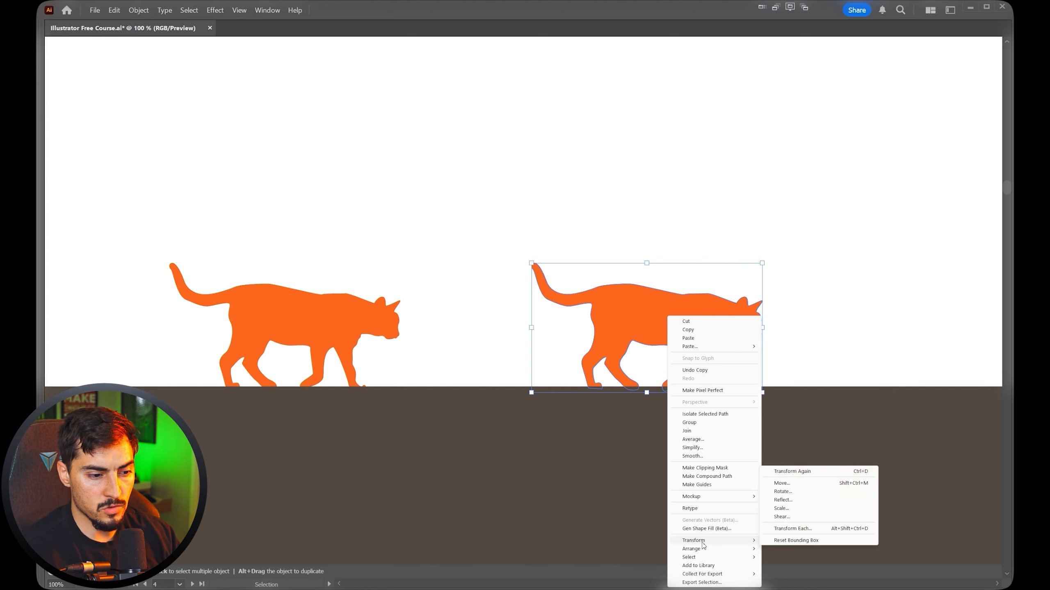
{"action": "left_click", "coordinate": [782, 500]}
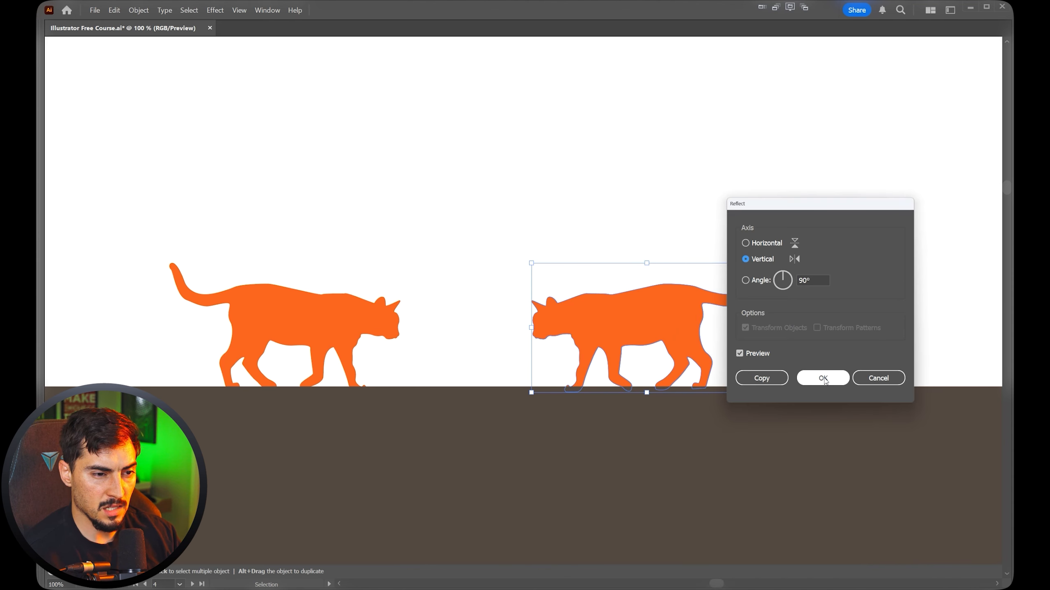
{"action": "left_click", "coordinate": [823, 378]}
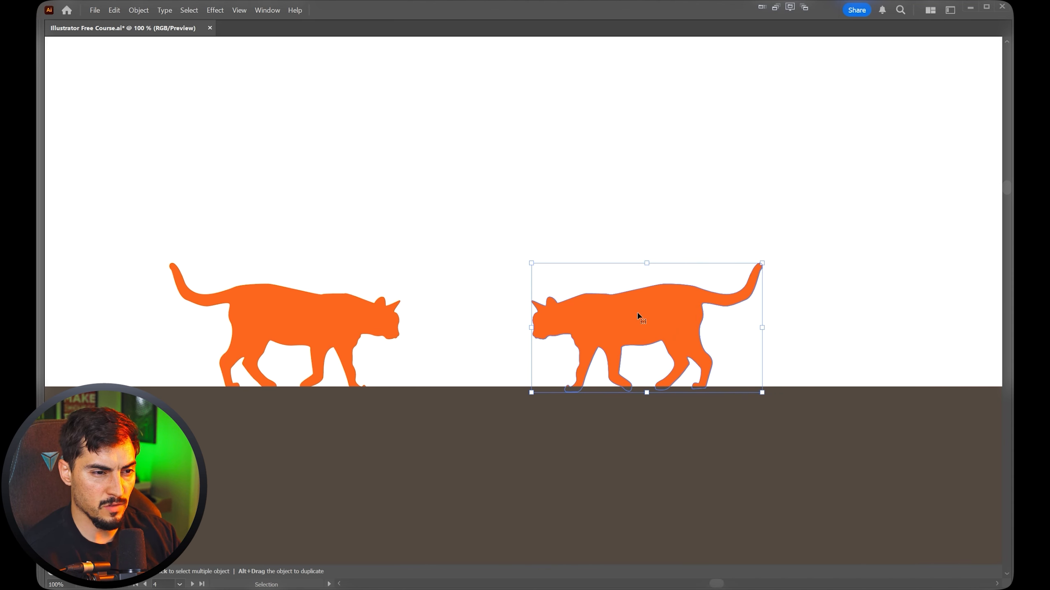
Flip the right-hand cat horizontally using the Transform options, and move it clear of the other cat.
{"action": "scroll", "coordinate": [638, 316], "scroll_direction": "up", "scroll_amount": 1}
{"action": "key", "text": "Tab"}
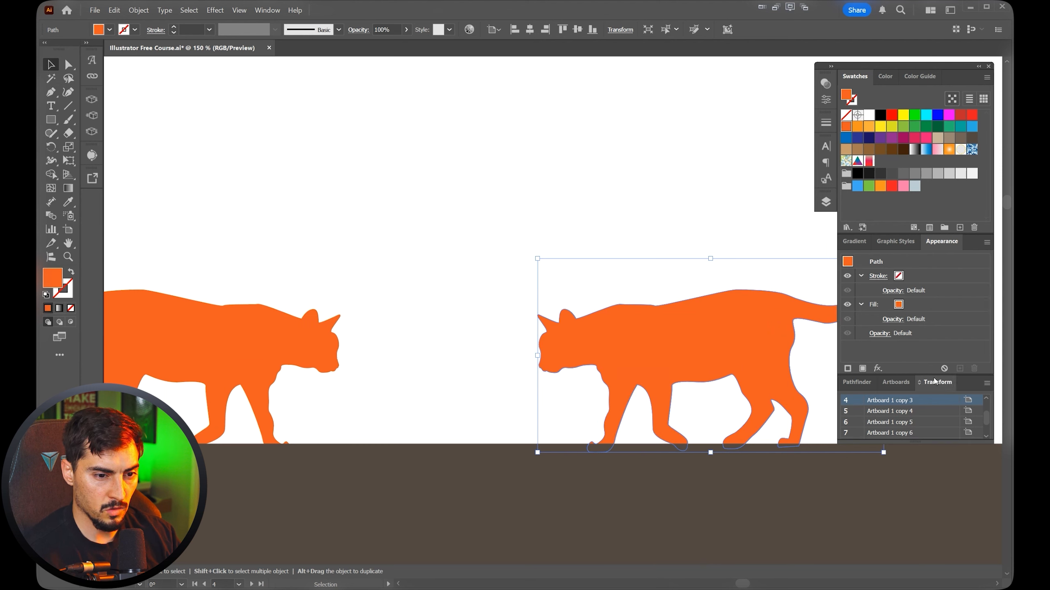
{"action": "left_click", "coordinate": [909, 383]}
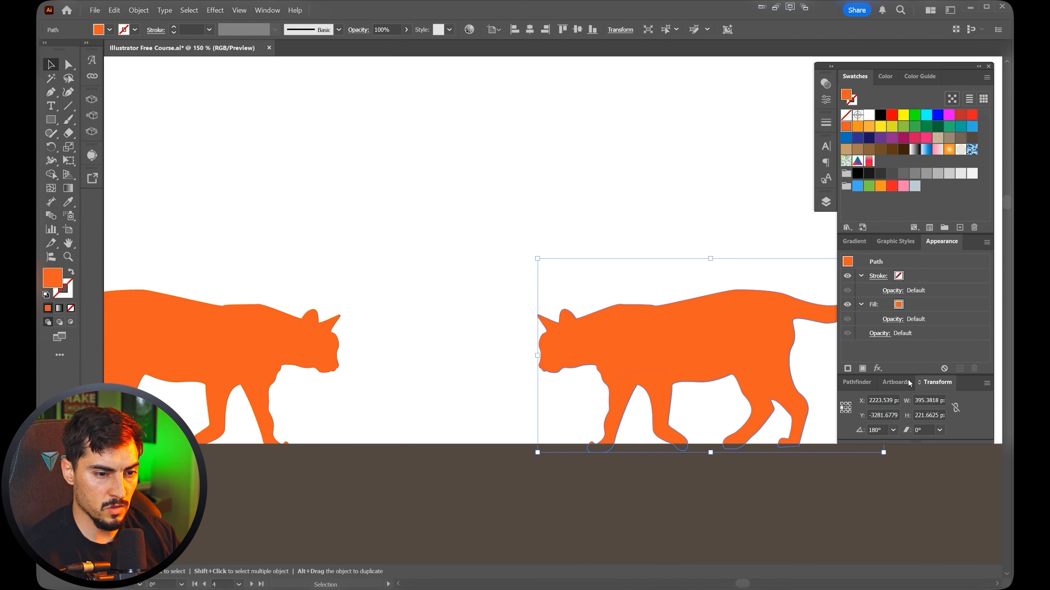
{"action": "left_click", "coordinate": [987, 384]}
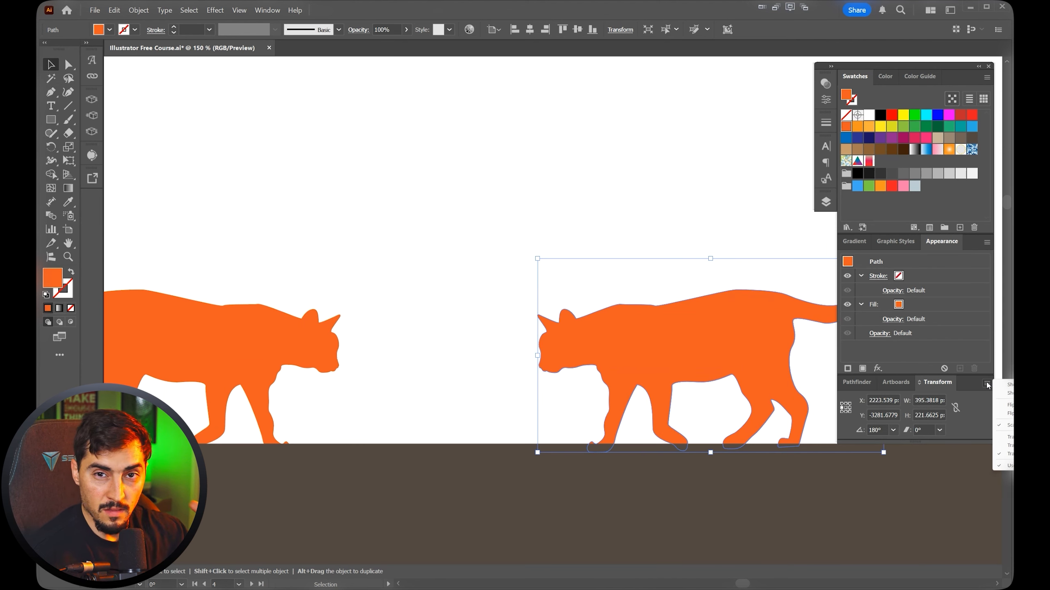
{"action": "left_click", "coordinate": [1009, 405]}
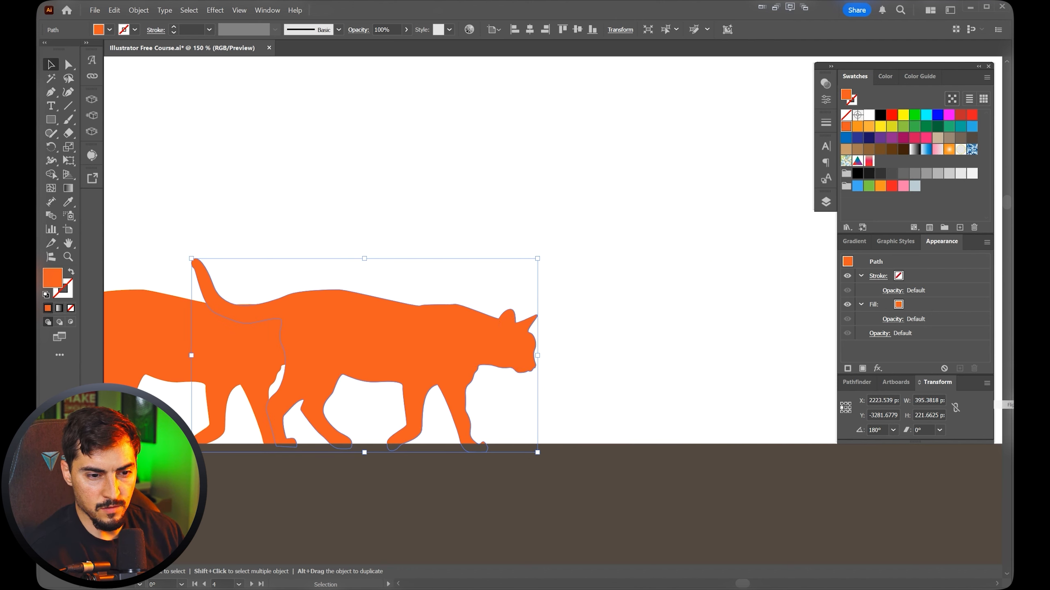
{"action": "left_click_drag", "start_coordinate": [519, 345], "coordinate": [777, 347]}
Flip the right-hand cat horizontally again to face the other cat, and reposition it along the ground.
{"action": "left_click", "coordinate": [987, 384]}
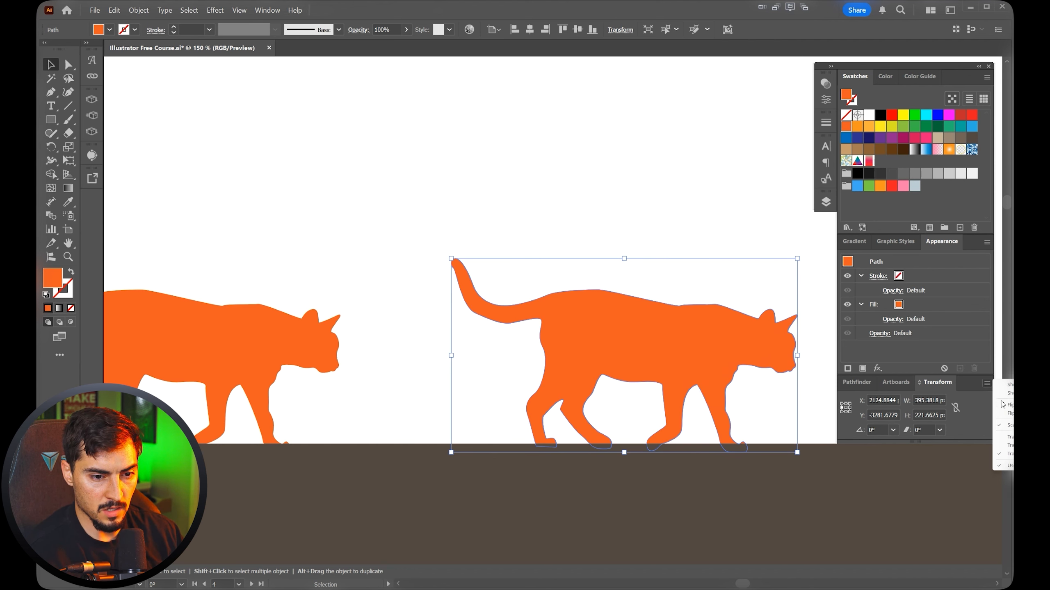
{"action": "left_click", "coordinate": [1008, 405]}
{"action": "scroll", "coordinate": [622, 264], "scroll_direction": "down", "scroll_amount": 3}
{"action": "left_click_drag", "start_coordinate": [502, 294], "coordinate": [683, 294]}
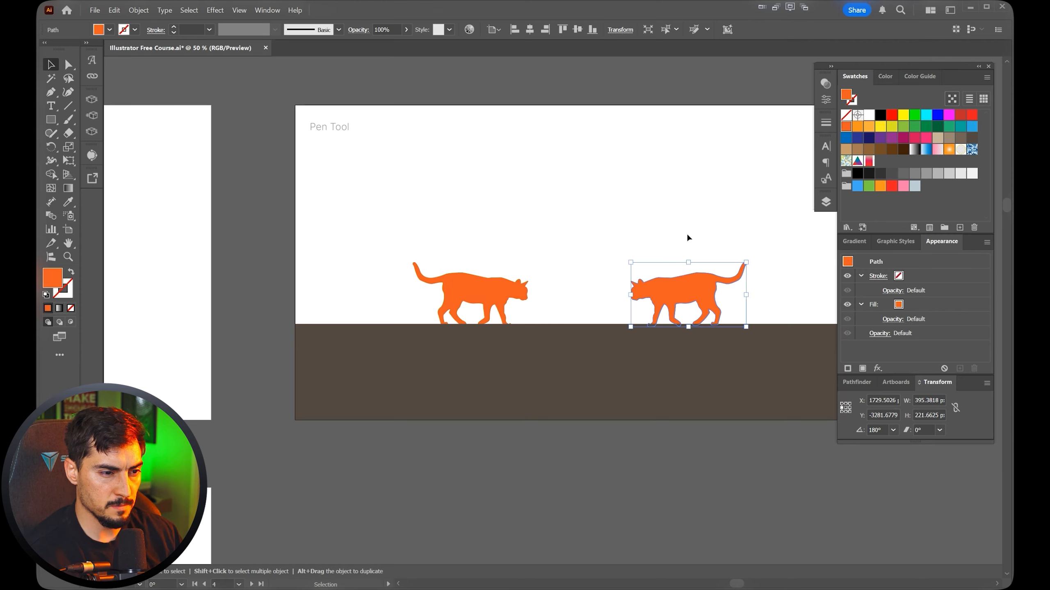
Fill the left-facing cat with green and move the orange cat closer to it.
{"action": "left_click", "coordinate": [938, 126]}
{"action": "left_click", "coordinate": [949, 126]}
{"action": "key", "text": "Tab"}
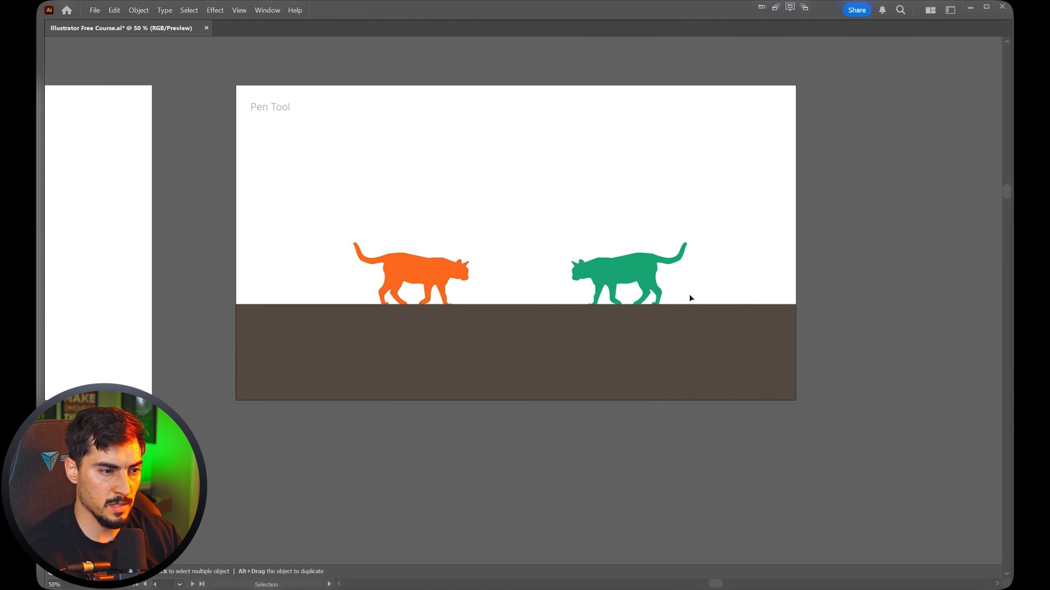
{"action": "left_click_drag", "start_coordinate": [441, 281], "coordinate": [471, 282]}
{"action": "left_click", "coordinate": [628, 175]}
{"action": "left_click_drag", "start_coordinate": [591, 161], "coordinate": [635, 183]}
{"action": "scroll", "coordinate": [638, 232], "scroll_direction": "up", "scroll_amount": 1}
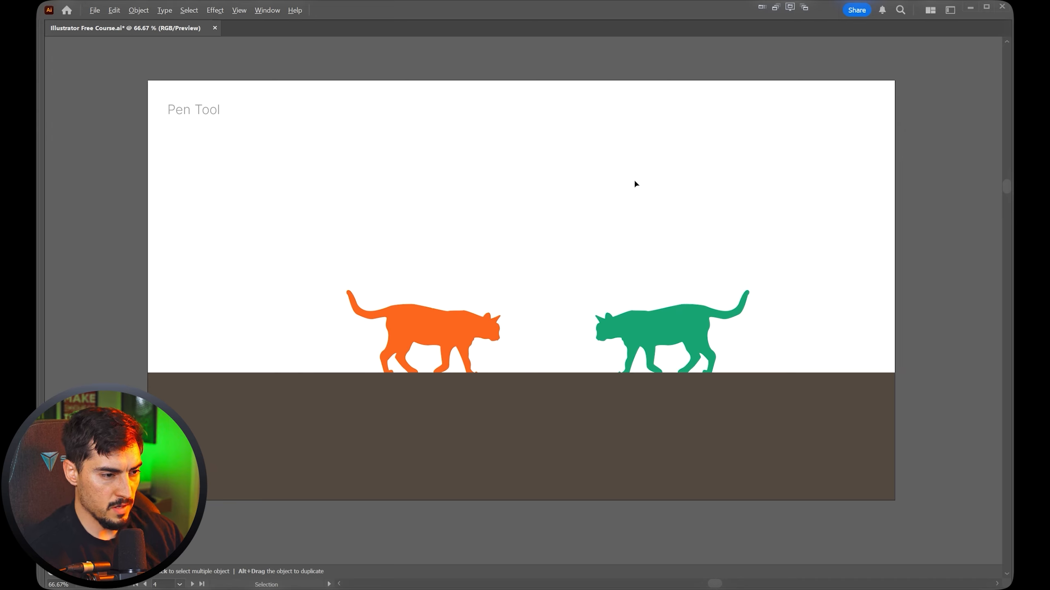
On the Patterns, Repetition artboard, duplicate the gradient triangle twice and arrange the copies tip to tip as an hourglass.
{"action": "key", "text": "ctrl+alt+0"}
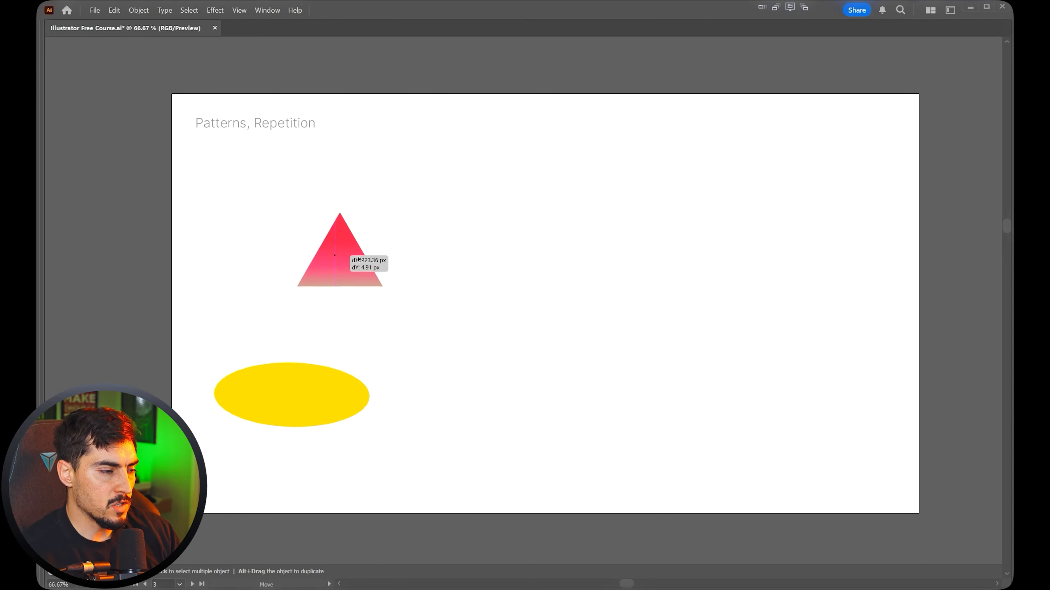
{"action": "left_click_drag", "start_coordinate": [331, 261], "coordinate": [629, 266]}
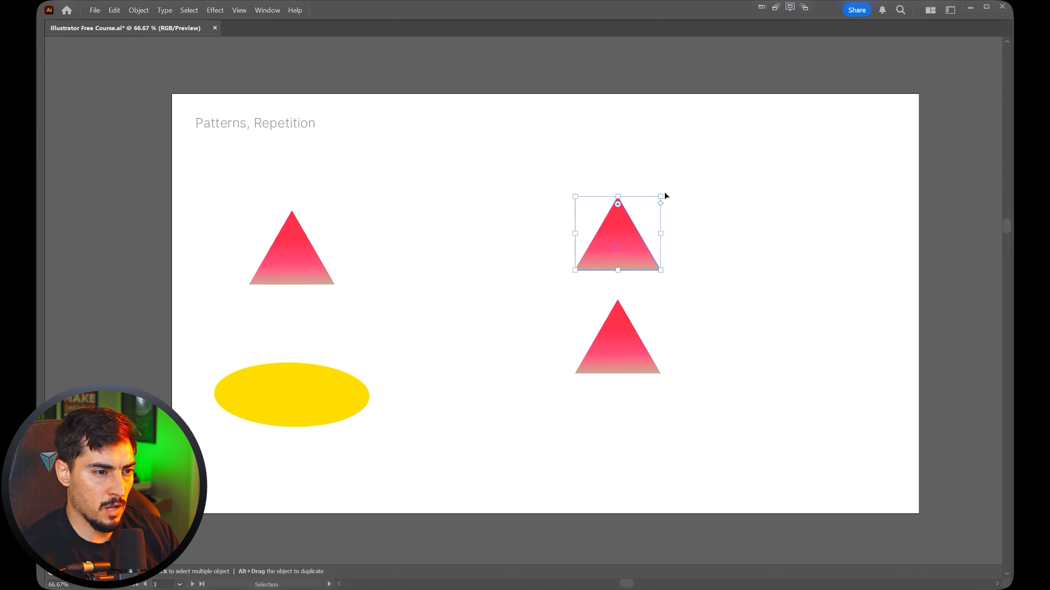
{"action": "left_click_drag", "start_coordinate": [662, 193], "coordinate": [588, 305]}
{"action": "scroll", "coordinate": [648, 244], "scroll_direction": "up", "scroll_amount": 1}
{"action": "left_click_drag", "start_coordinate": [604, 244], "coordinate": [605, 250]}
{"action": "left_click_drag", "start_coordinate": [605, 251], "coordinate": [605, 250]}
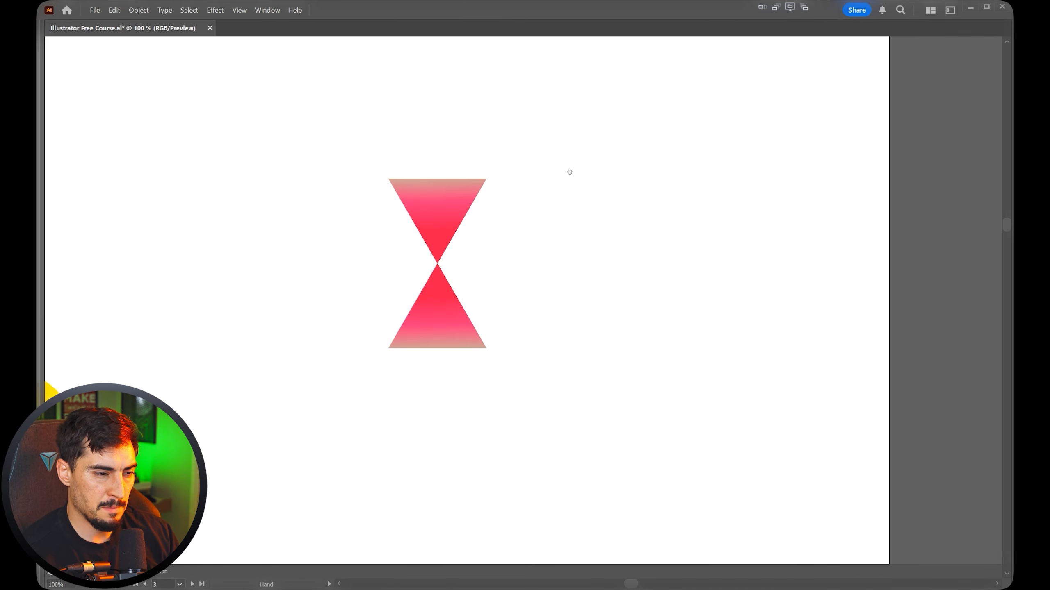
Select both triangles of the hourglass, move it towards the triangle, and make a new pattern from it.
{"action": "left_click_drag", "start_coordinate": [570, 171], "coordinate": [643, 215]}
{"action": "left_click_drag", "start_coordinate": [595, 202], "coordinate": [482, 311]}
{"action": "left_click_drag", "start_coordinate": [509, 242], "coordinate": [411, 246]}
{"action": "left_click", "coordinate": [138, 10]}
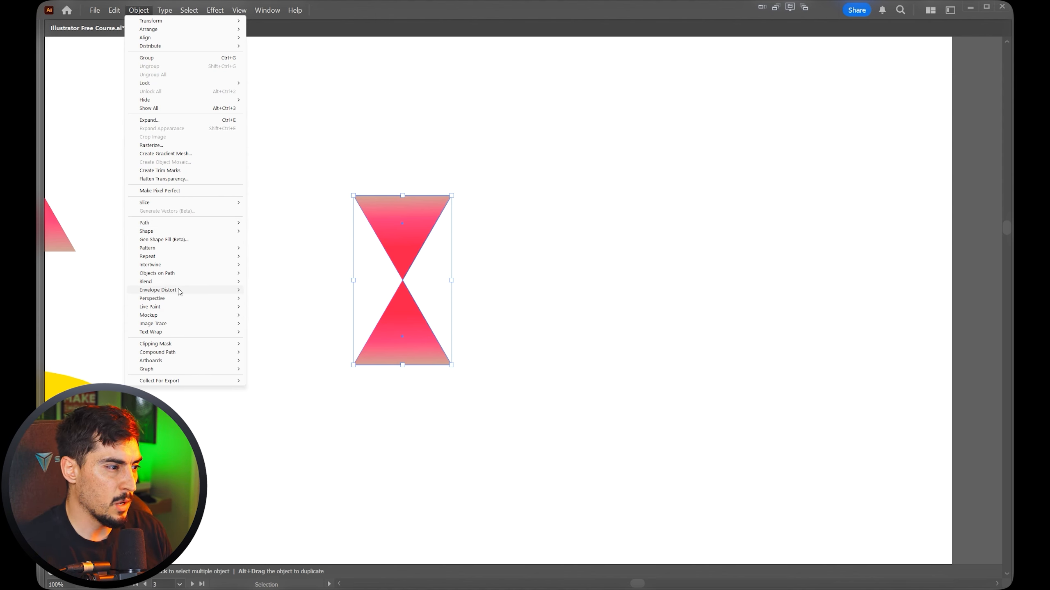
{"action": "mouse_move", "coordinate": [157, 292]}
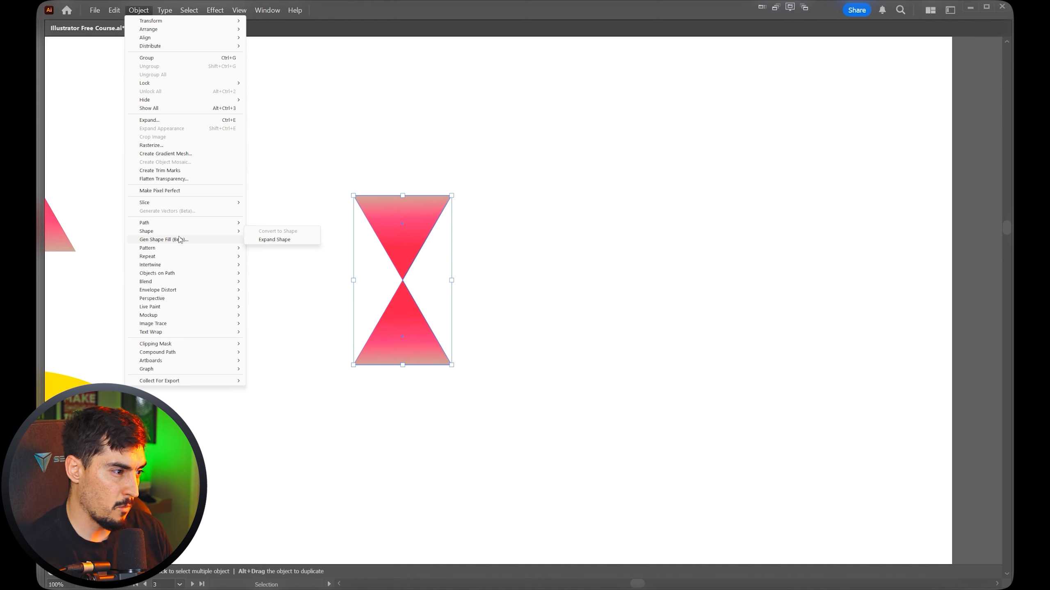
{"action": "mouse_move", "coordinate": [180, 250]}
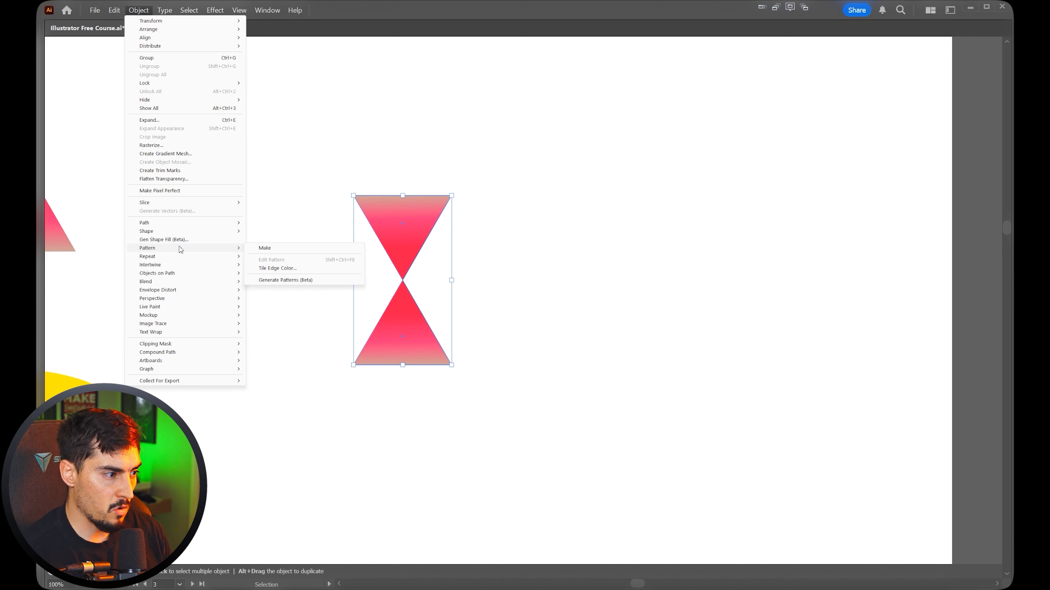
{"action": "left_click", "coordinate": [265, 249]}
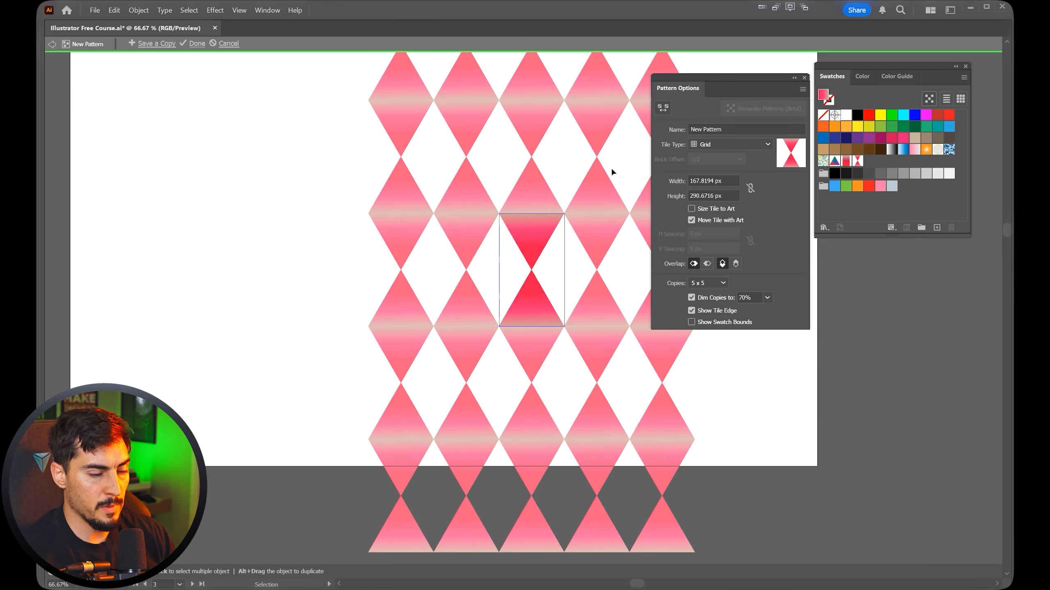
Try the Brick by Row, Brick by Column, Hex by Column and Grid tile types on the new pattern.
{"action": "left_click", "coordinate": [715, 144]}
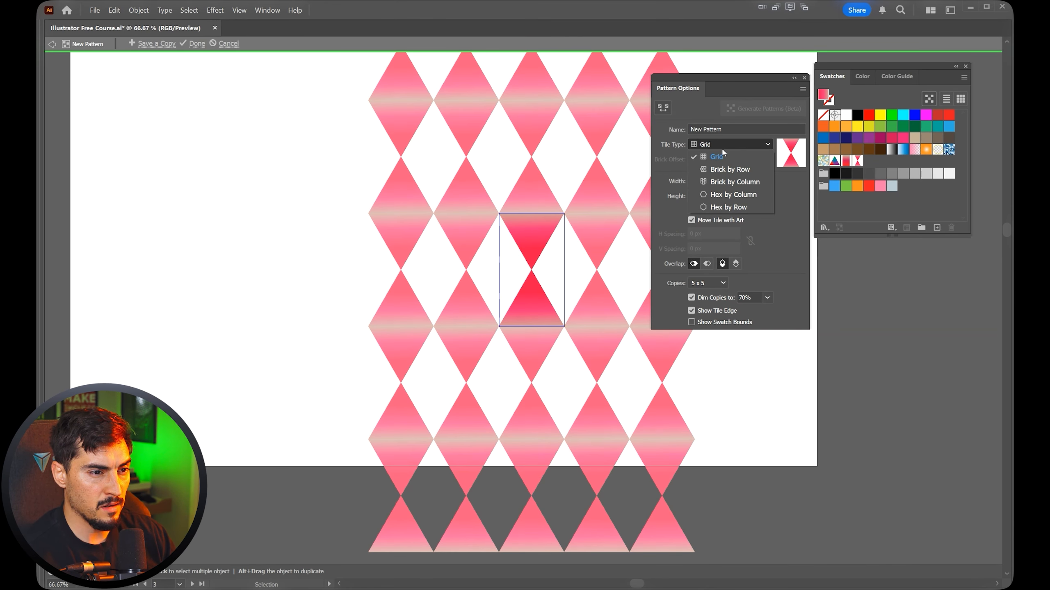
{"action": "left_click", "coordinate": [727, 169]}
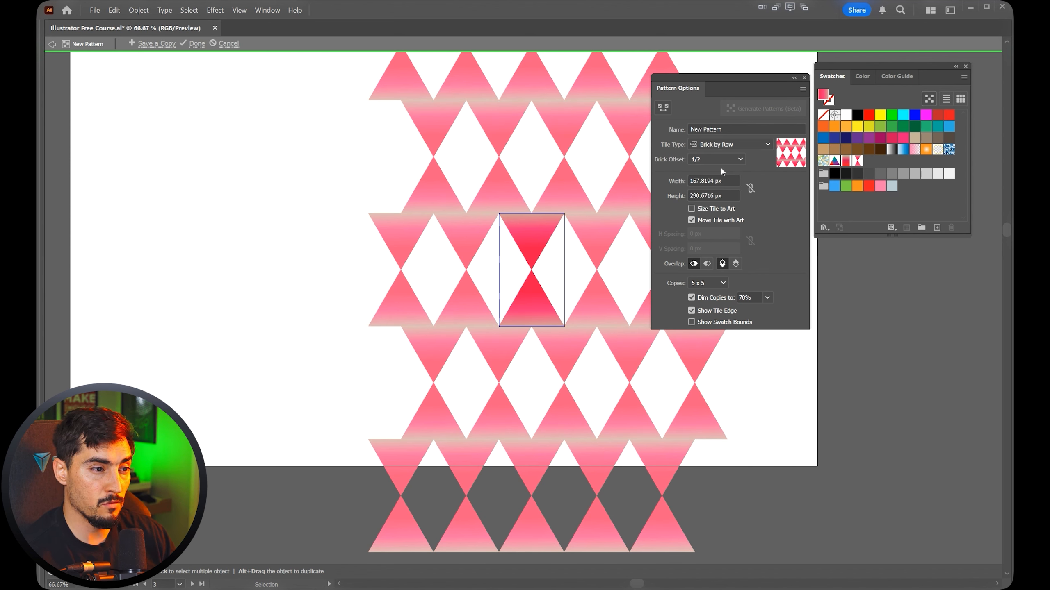
{"action": "left_click", "coordinate": [727, 144]}
{"action": "left_click", "coordinate": [731, 183]}
{"action": "left_click", "coordinate": [729, 144]}
{"action": "left_click", "coordinate": [731, 194]}
{"action": "left_click", "coordinate": [729, 144]}
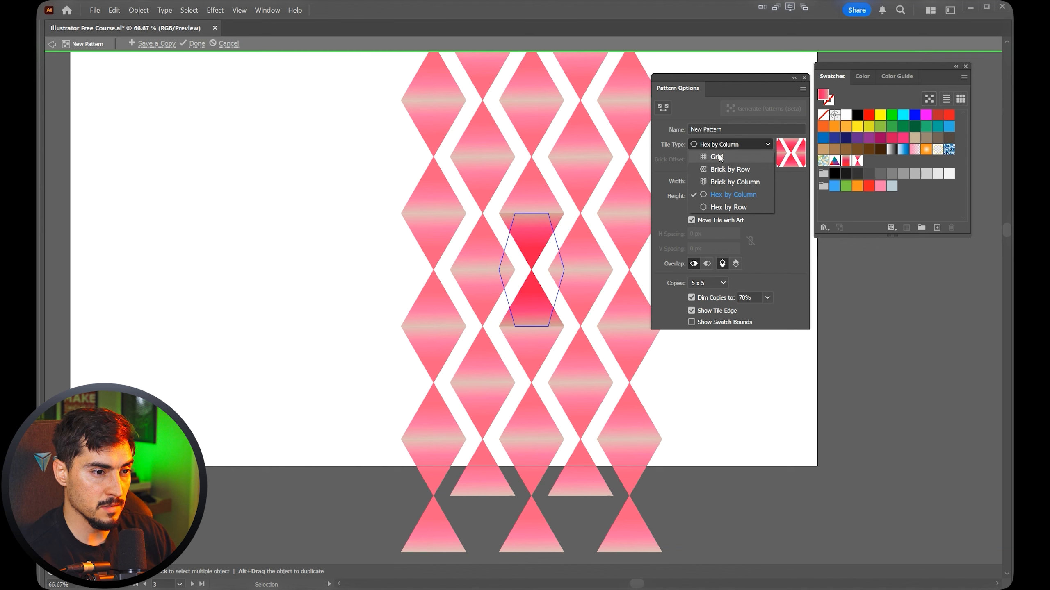
{"action": "left_click", "coordinate": [719, 158]}
{"action": "left_click", "coordinate": [720, 145]}
{"action": "left_click", "coordinate": [715, 166]}
Set the tile type to Brick by Column, trying a 3/4 brick offset and returning it to 1/2.
{"action": "left_click", "coordinate": [719, 145]}
{"action": "left_click", "coordinate": [722, 181]}
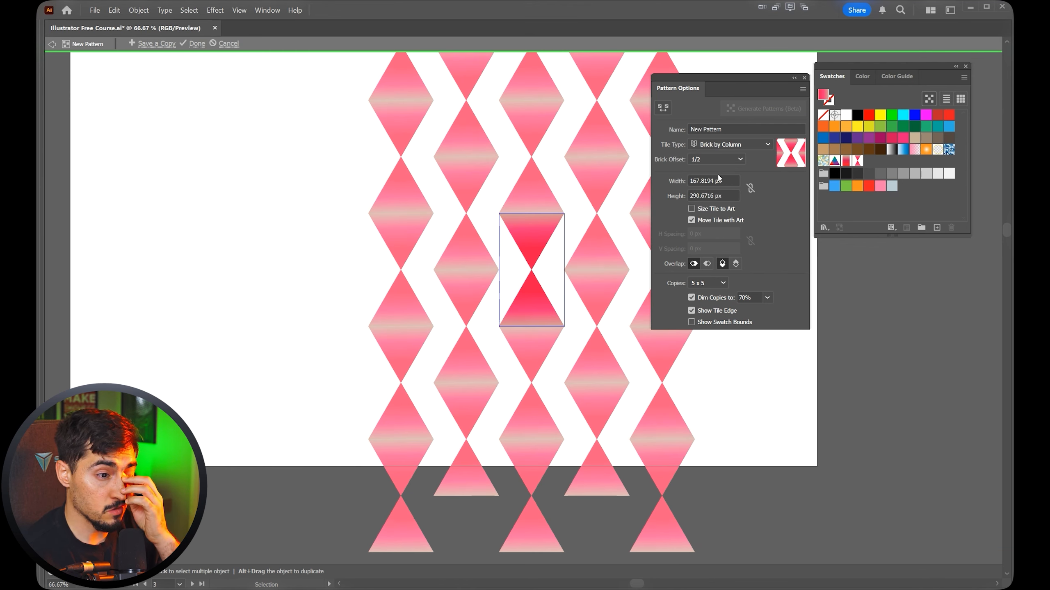
{"action": "left_click", "coordinate": [720, 159]}
{"action": "left_click", "coordinate": [723, 222]}
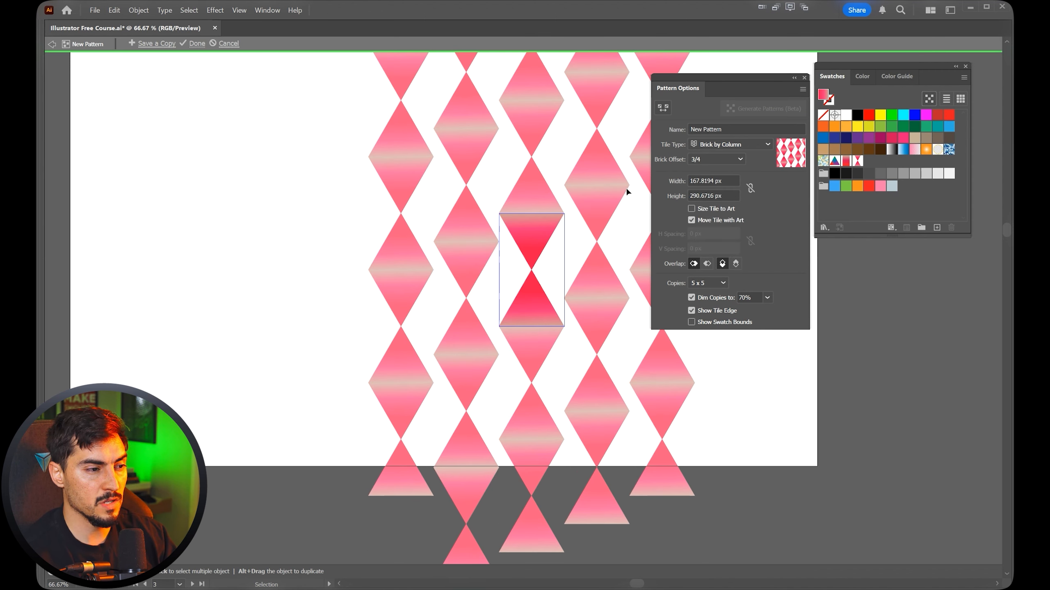
{"action": "left_click", "coordinate": [719, 159]}
{"action": "left_click", "coordinate": [711, 197]}
Set the pattern preview to 9 x 9 copies and finish the pattern.
{"action": "left_click", "coordinate": [727, 145]}
{"action": "left_click", "coordinate": [730, 145]}
{"action": "left_click", "coordinate": [707, 283]}
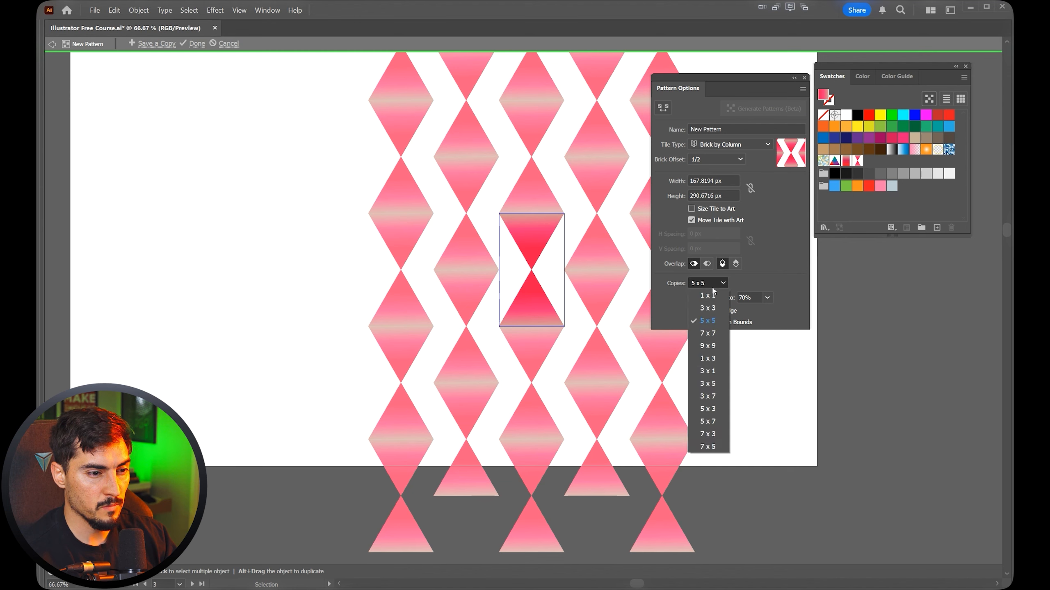
{"action": "left_click", "coordinate": [704, 345]}
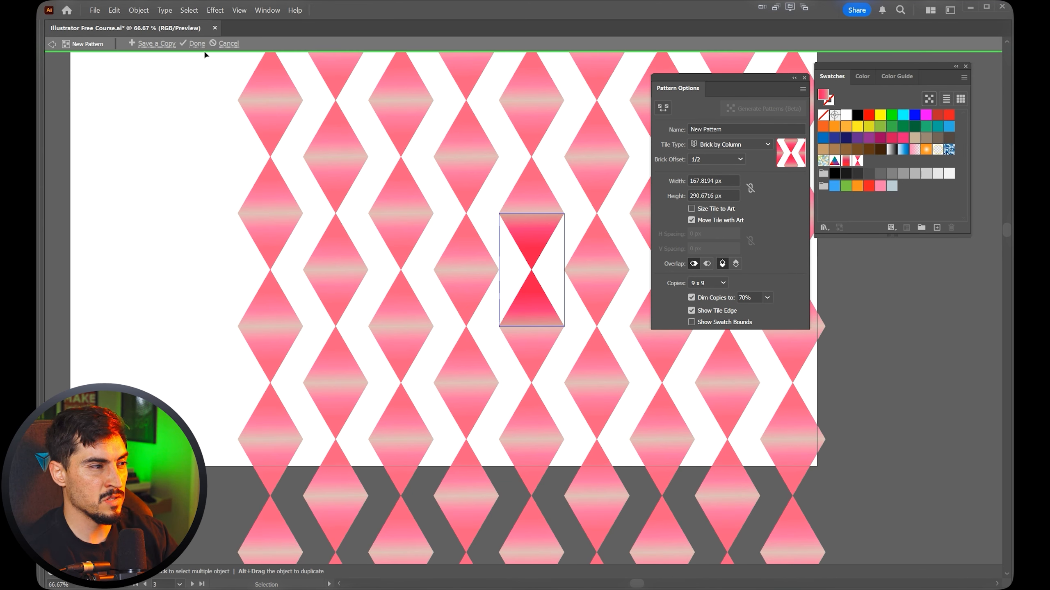
{"action": "left_click", "coordinate": [194, 44]}
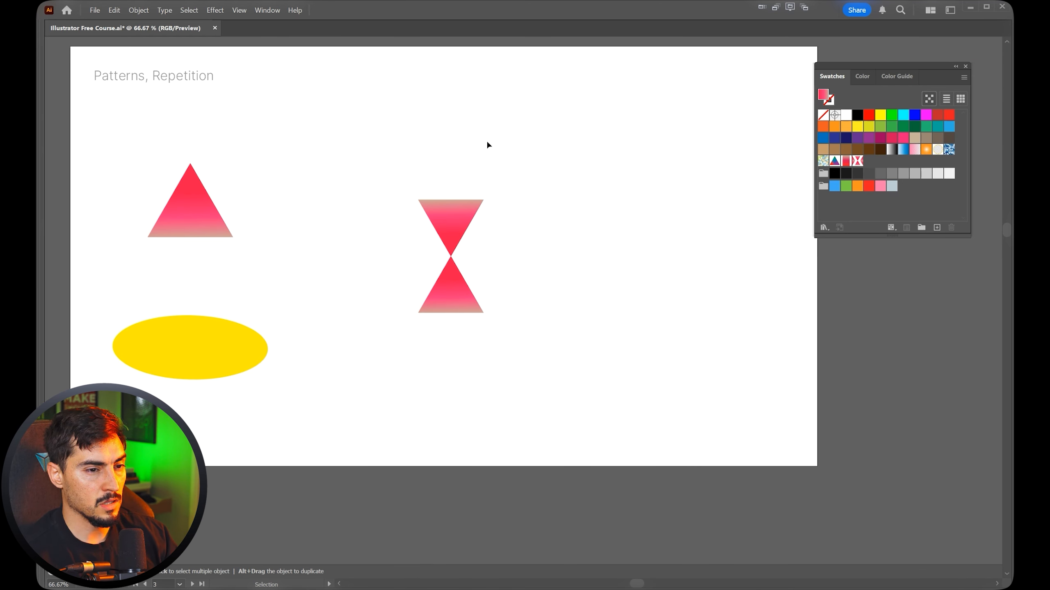
Move the hourglass closer to the triangle and place a rectangle filled with the new hourglass pattern in the artboard's empty area.
{"action": "key", "text": "ctrl+alt+3"}
{"action": "left_click_drag", "start_coordinate": [455, 198], "coordinate": [358, 203]}
{"action": "left_click_drag", "start_coordinate": [883, 76], "coordinate": [899, 60]}
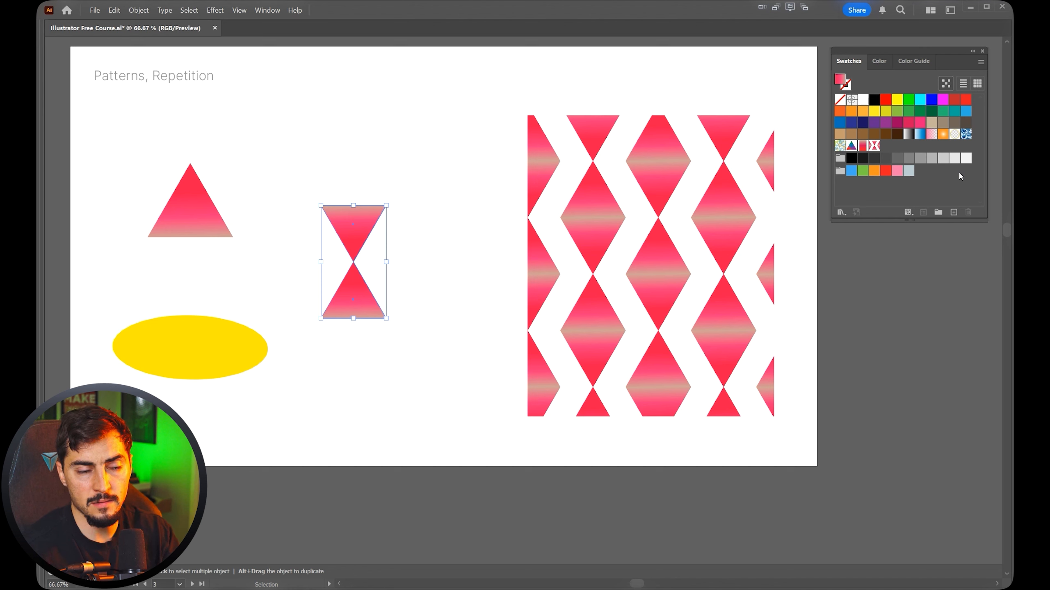
Try the alternative display views for the swatches.
{"action": "left_click", "coordinate": [962, 84]}
{"action": "left_click", "coordinate": [977, 84]}
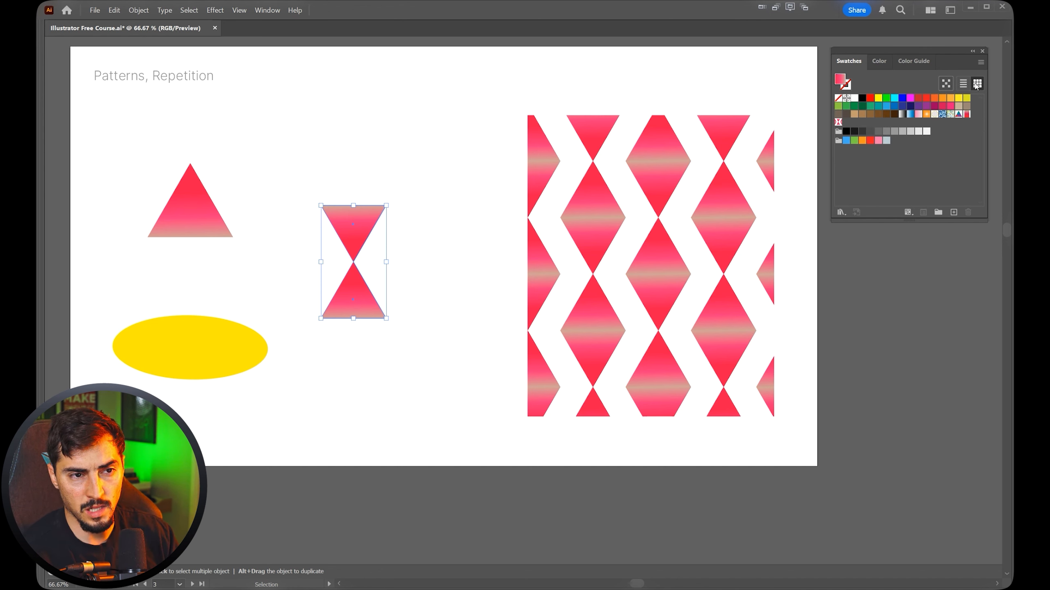
{"action": "left_click", "coordinate": [962, 84]}
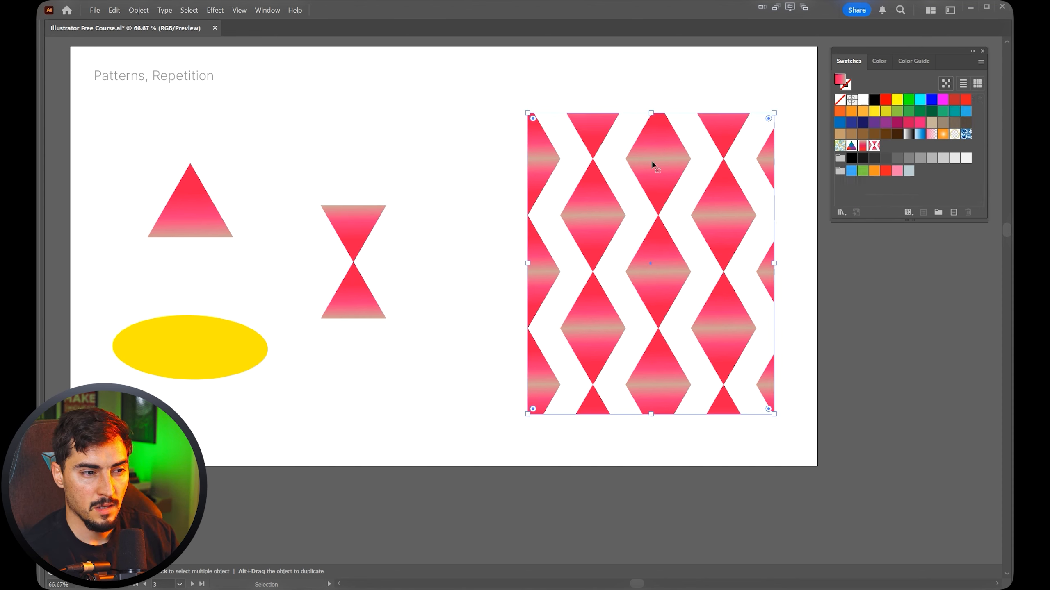
Draw a large rectangle filled with the hourglass pattern outside the Patterns, Repetition artboard.
{"action": "scroll", "coordinate": [586, 160], "scroll_direction": "down", "scroll_amount": 3}
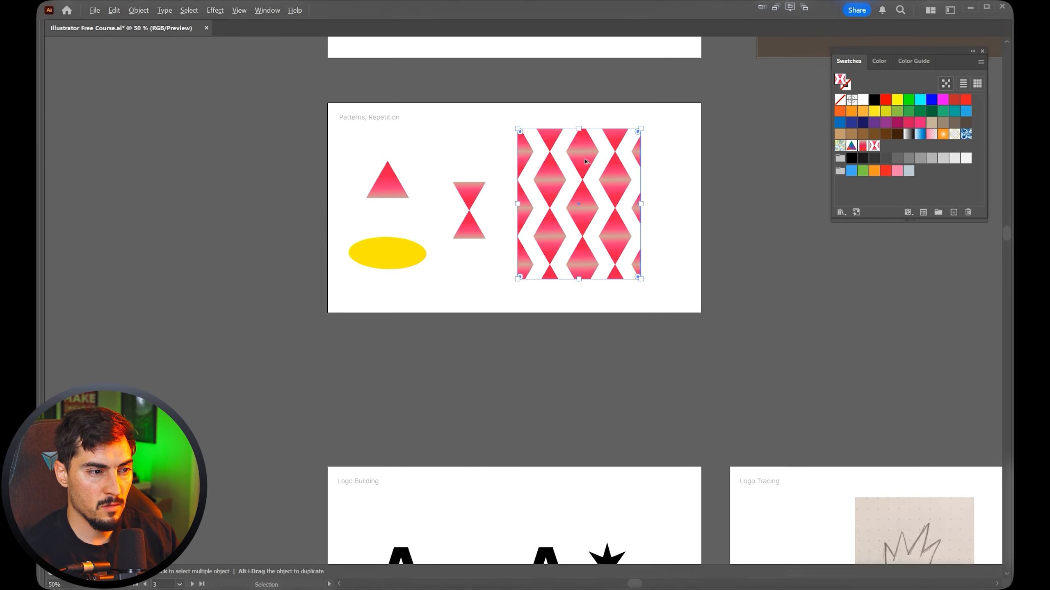
{"action": "left_click_drag", "start_coordinate": [672, 238], "coordinate": [554, 301]}
{"action": "scroll", "coordinate": [571, 267], "scroll_direction": "up", "scroll_amount": 1}
{"action": "key", "text": "m"}
{"action": "left_click_drag", "start_coordinate": [581, 145], "coordinate": [930, 425]}
{"action": "scroll", "coordinate": [754, 227], "scroll_direction": "up", "scroll_amount": 2}
{"action": "left_click_drag", "start_coordinate": [736, 221], "coordinate": [635, 203]}
{"action": "key", "text": "v"}
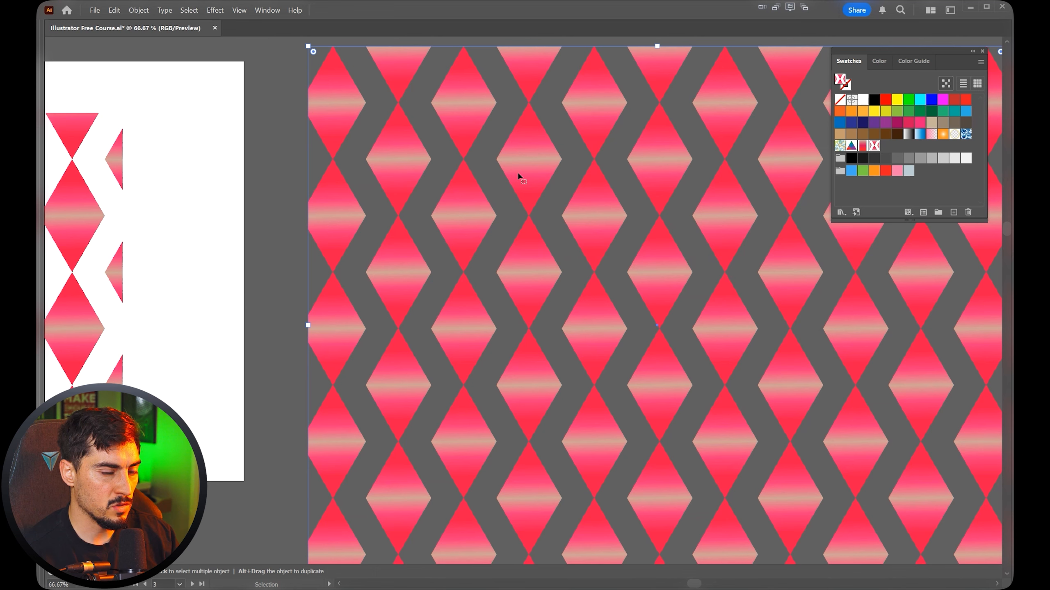
Edit the hourglass pattern swatch, change its tile type to Grid, and exit pattern editing.
{"action": "double_click", "coordinate": [874, 145]}
{"action": "left_click", "coordinate": [721, 145]}
{"action": "left_click", "coordinate": [725, 157]}
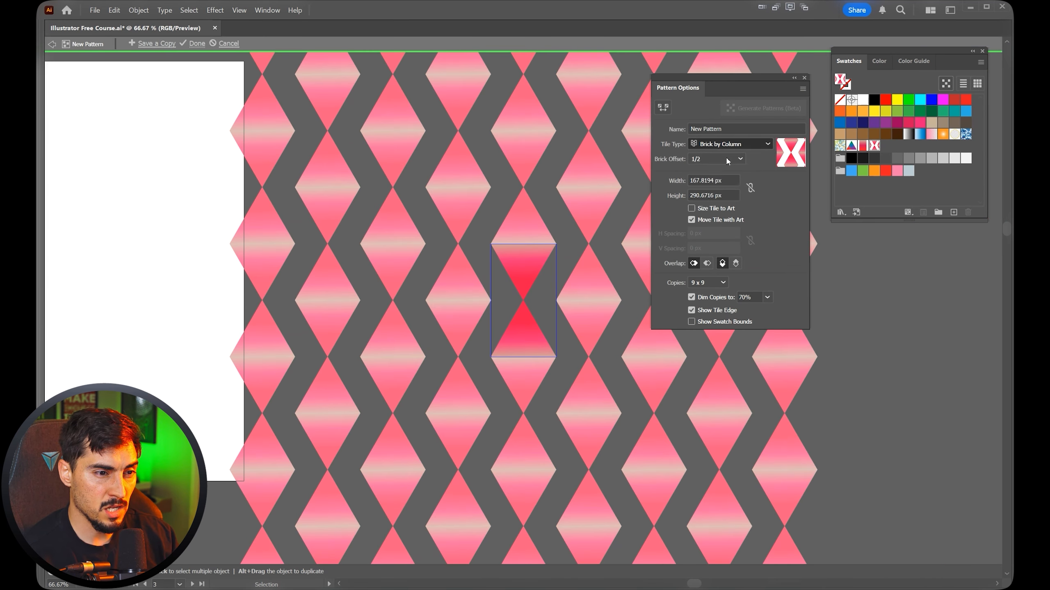
{"action": "key", "text": "Escape"}
Replace the patterned rectangle on the artboard with a new one filled with the Grid hourglass pattern, and check the tiling up close.
{"action": "key", "text": "Delete"}
{"action": "left_click_drag", "start_coordinate": [466, 185], "coordinate": [559, 198]}
{"action": "key", "text": "m"}
{"action": "left_click_drag", "start_coordinate": [371, 149], "coordinate": [701, 470]}
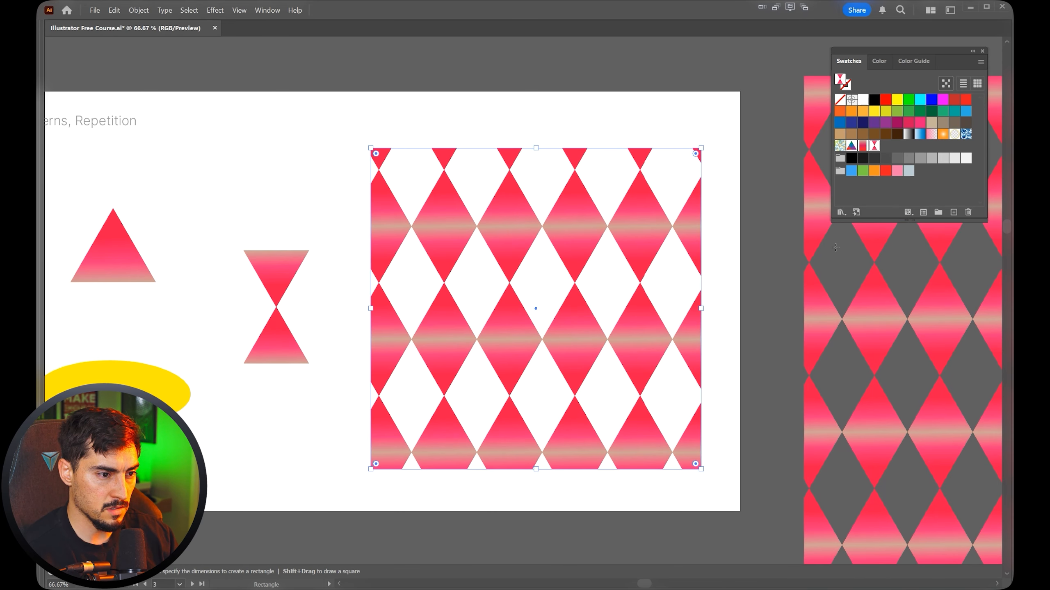
{"action": "left_click", "coordinate": [874, 147]}
{"action": "scroll", "coordinate": [532, 261], "scroll_direction": "up", "scroll_amount": 5}
{"action": "scroll", "coordinate": [572, 223], "scroll_direction": "down", "scroll_amount": 1}
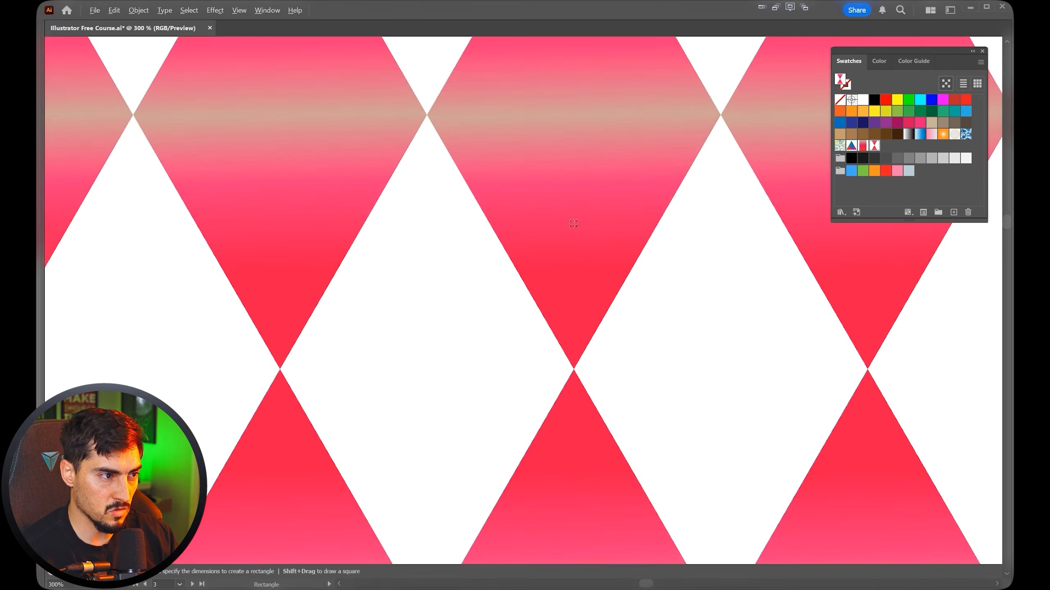
Clear both patterned rectangles and move the hourglass next to the triangle.
{"action": "scroll", "coordinate": [573, 224], "scroll_direction": "down", "scroll_amount": 6}
{"action": "key", "text": "v"}
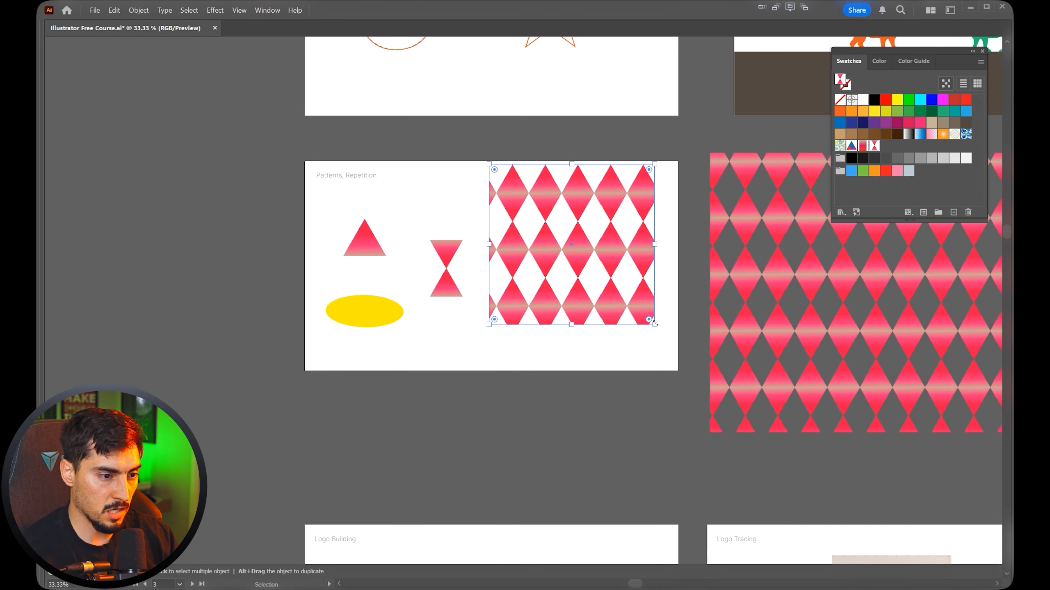
{"action": "left_click_drag", "start_coordinate": [655, 324], "coordinate": [678, 370]}
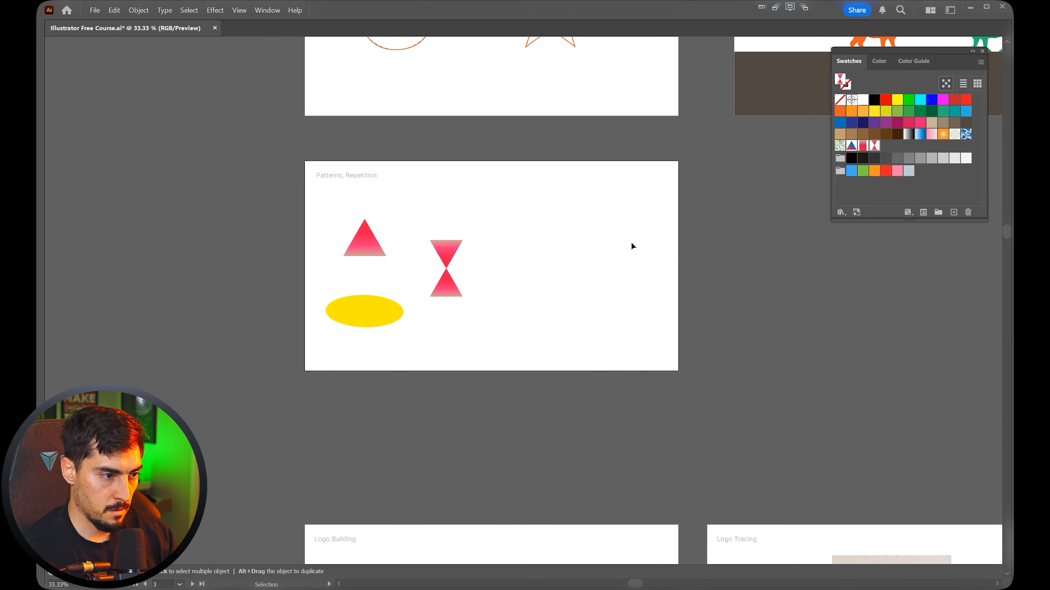
{"action": "left_click", "coordinate": [446, 253]}
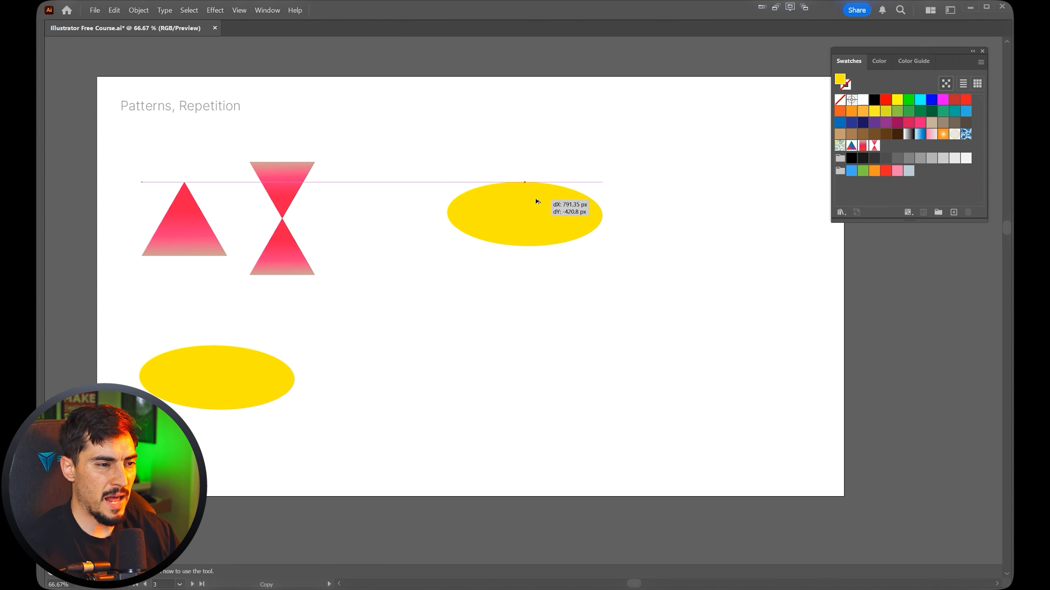
Place a copy of the yellow ellipse in the artboard's empty area and create a Grid repeat from it.
{"action": "left_click_drag", "start_coordinate": [538, 199], "coordinate": [557, 198]}
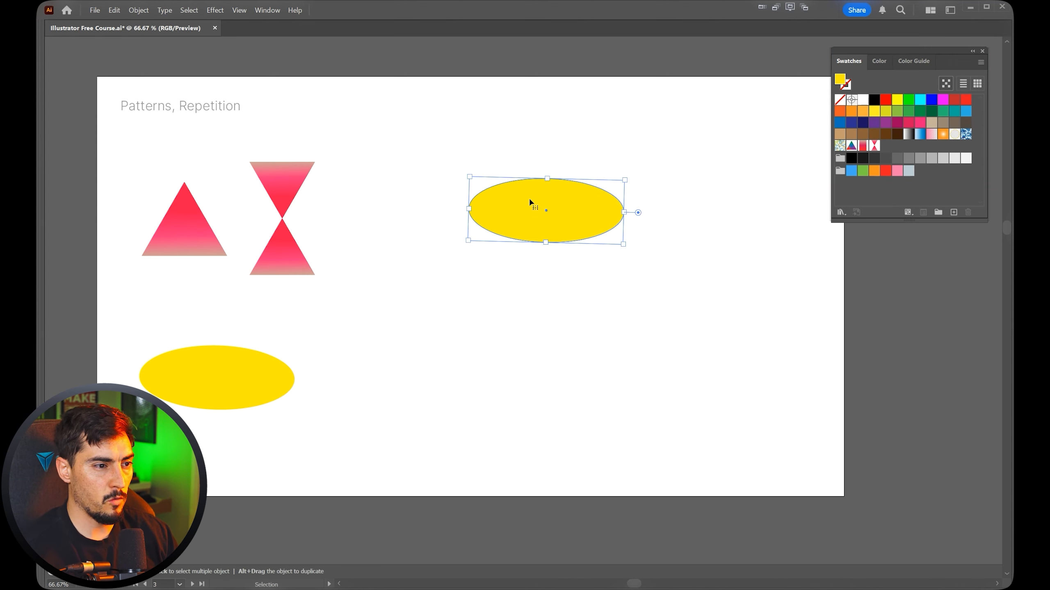
{"action": "left_click", "coordinate": [140, 10]}
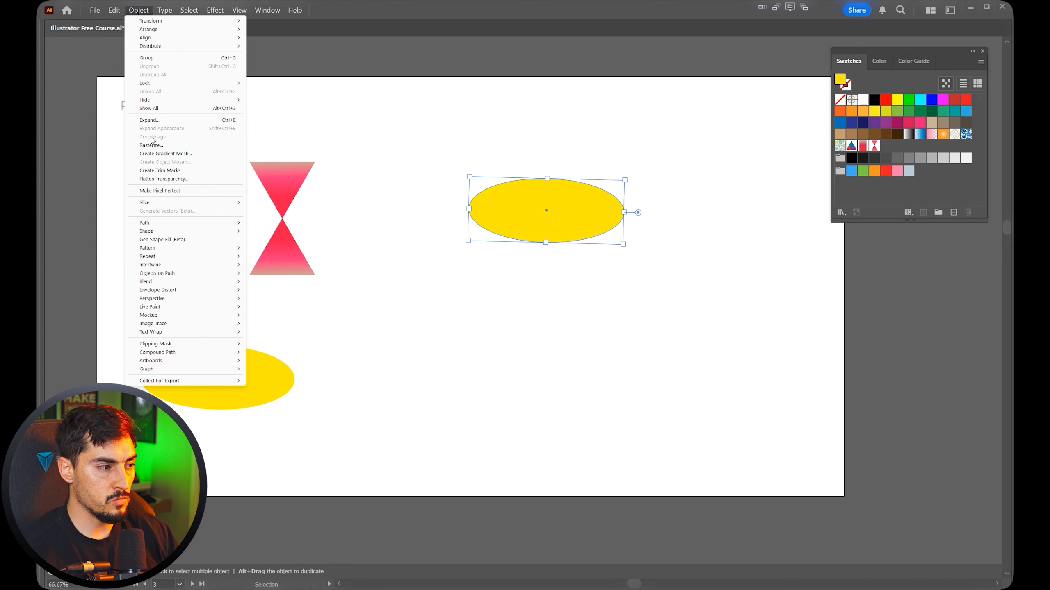
{"action": "mouse_move", "coordinate": [169, 257]}
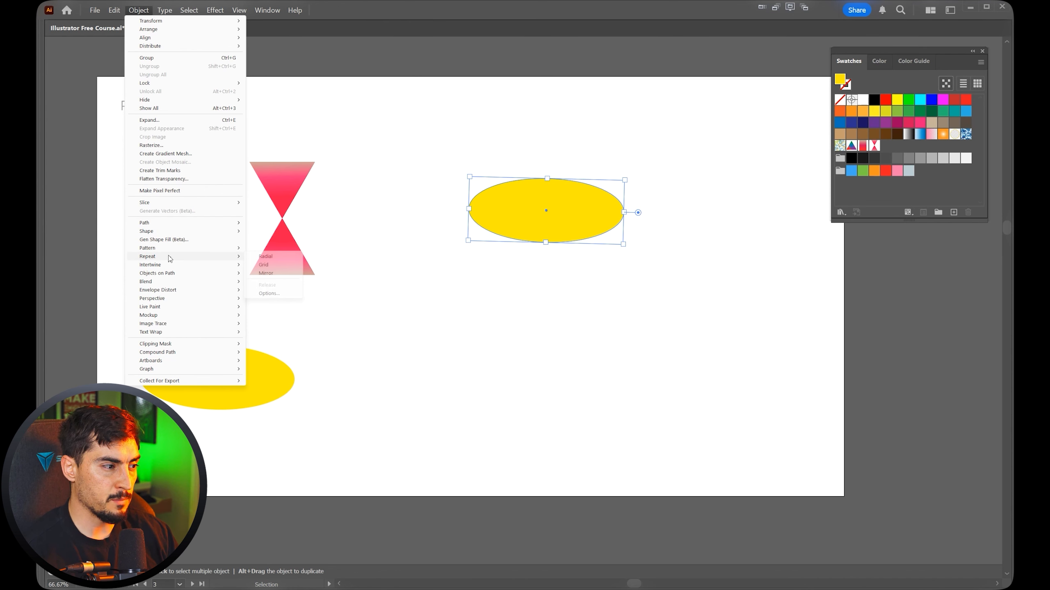
{"action": "left_click", "coordinate": [264, 265]}
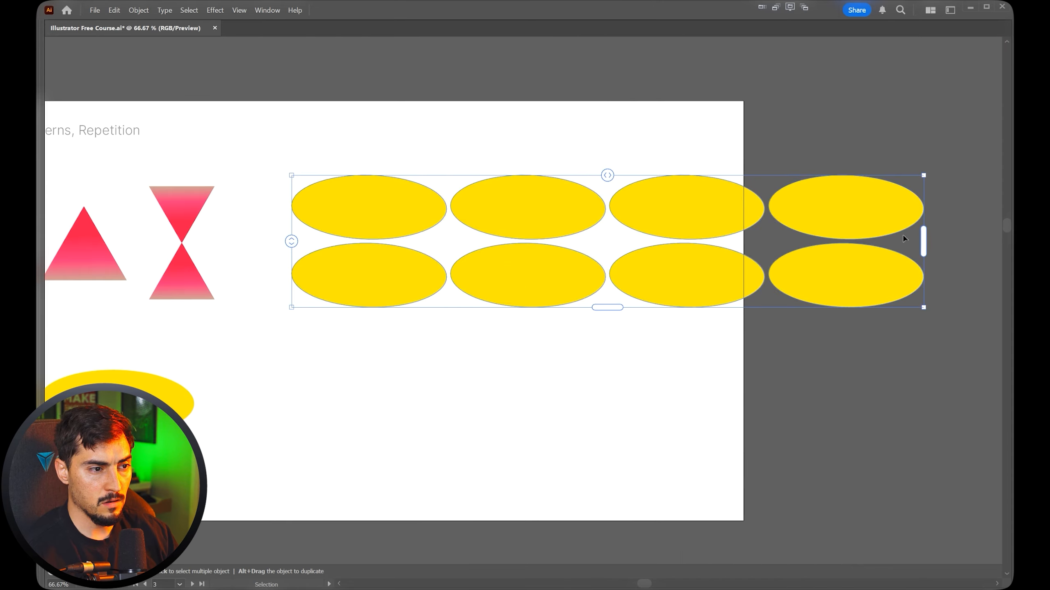
Narrow the ellipse grid repeat, extend it downward with more rows, and adjust its extent and spacing with the repeat controls.
{"action": "left_click_drag", "start_coordinate": [923, 242], "coordinate": [621, 241]}
{"action": "left_click_drag", "start_coordinate": [456, 307], "coordinate": [496, 516]}
{"action": "left_click_drag", "start_coordinate": [522, 345], "coordinate": [497, 300]}
{"action": "left_click_drag", "start_coordinate": [597, 301], "coordinate": [698, 301]}
{"action": "mouse_move", "coordinate": [488, 133]}
{"action": "left_mouse_down"}
{"action": "mouse_move", "coordinate": [596, 134]}
{"action": "mouse_move", "coordinate": [485, 132]}
{"action": "left_mouse_up"}
{"action": "left_click_drag", "start_coordinate": [488, 472], "coordinate": [479, 490]}
Extend the ellipse grid repeat sideways well past the artboard edge, and delete the repeat.
{"action": "left_click_drag", "start_coordinate": [692, 308], "coordinate": [979, 285]}
{"action": "scroll", "coordinate": [711, 273], "scroll_direction": "down", "scroll_amount": 3}
{"action": "left_click_drag", "start_coordinate": [909, 286], "coordinate": [938, 287]}
{"action": "scroll", "coordinate": [521, 255], "scroll_direction": "up", "scroll_amount": 3}
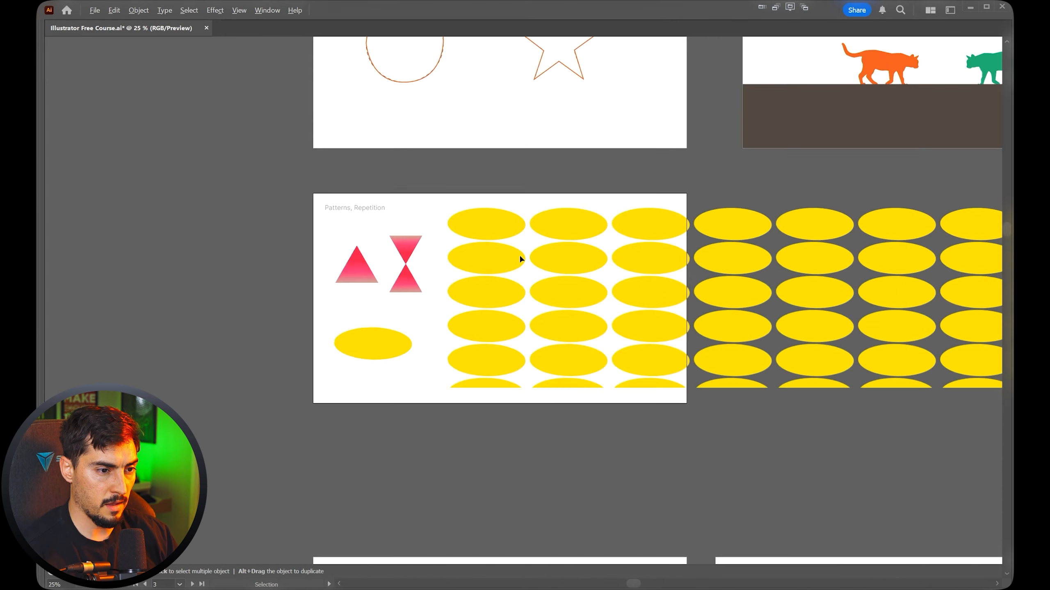
{"action": "key", "text": "Delete"}
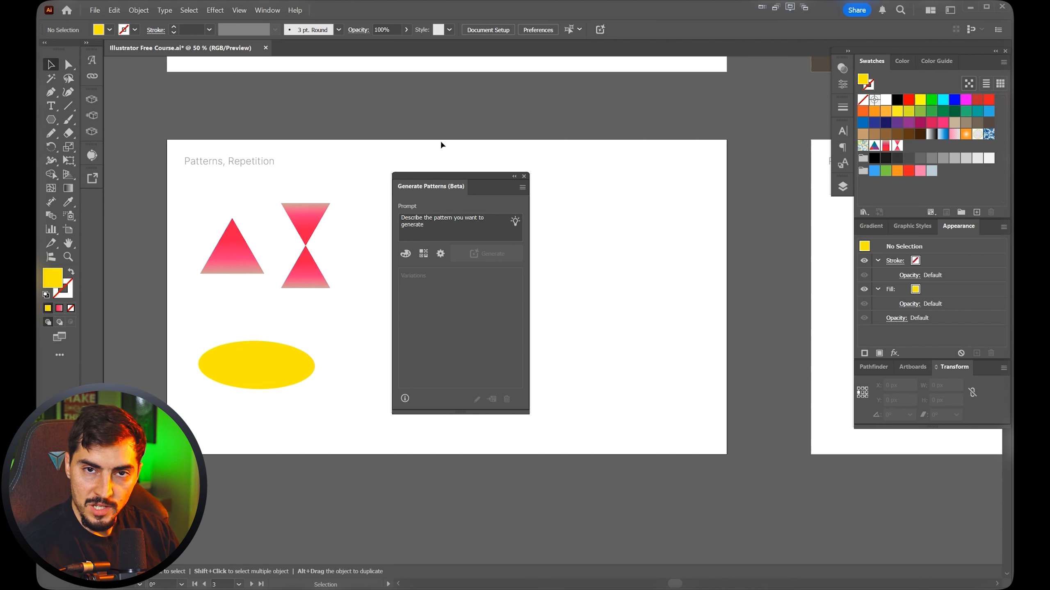
Draw a rectangle about 560 x 838 px beside the Generate Patterns options and fill it with dark blue.
{"action": "left_click", "coordinate": [264, 11]}
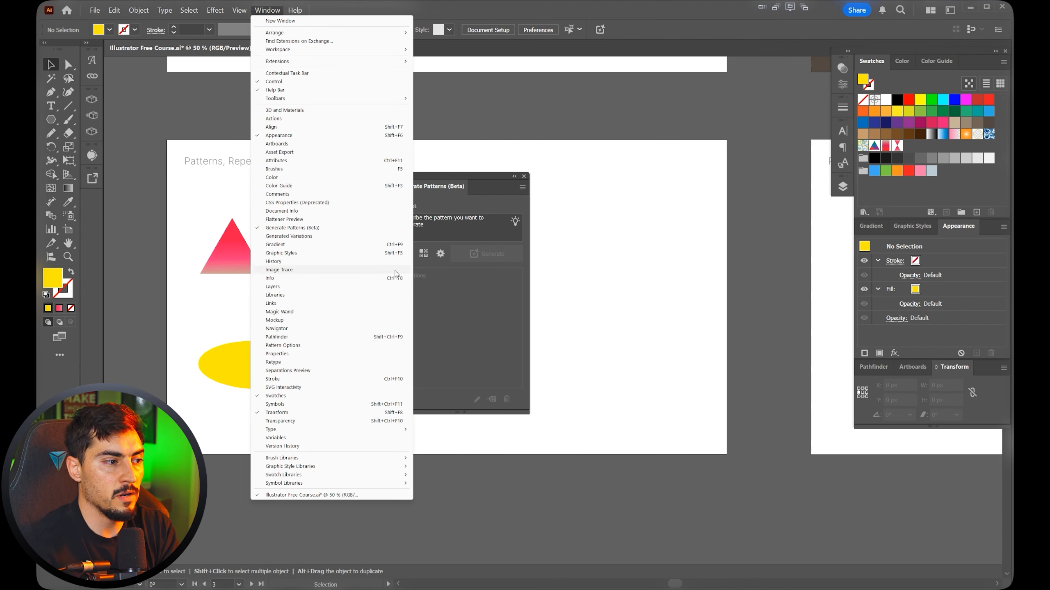
{"action": "left_click", "coordinate": [472, 295]}
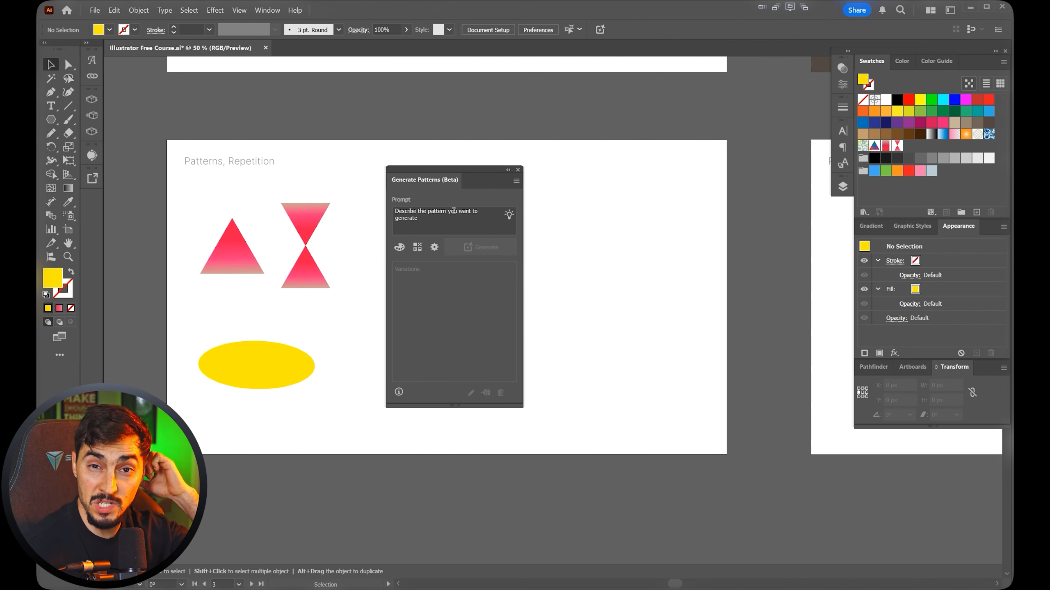
{"action": "key", "text": "m"}
{"action": "left_click_drag", "start_coordinate": [536, 168], "coordinate": [699, 412]}
{"action": "left_click", "coordinate": [886, 122]}
{"action": "key", "text": "v"}
{"action": "scroll", "coordinate": [551, 222], "scroll_direction": "up", "scroll_amount": 1}
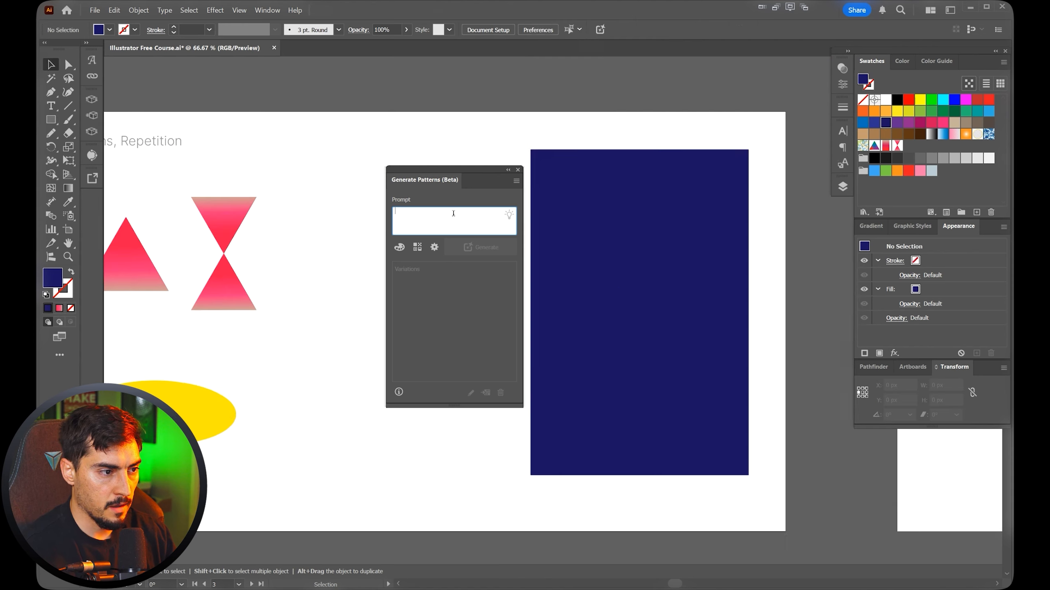
With the dark blue rectangle selected, generate a pattern from the prompt "Cooking herbs with food".
{"action": "left_click", "coordinate": [442, 220]}
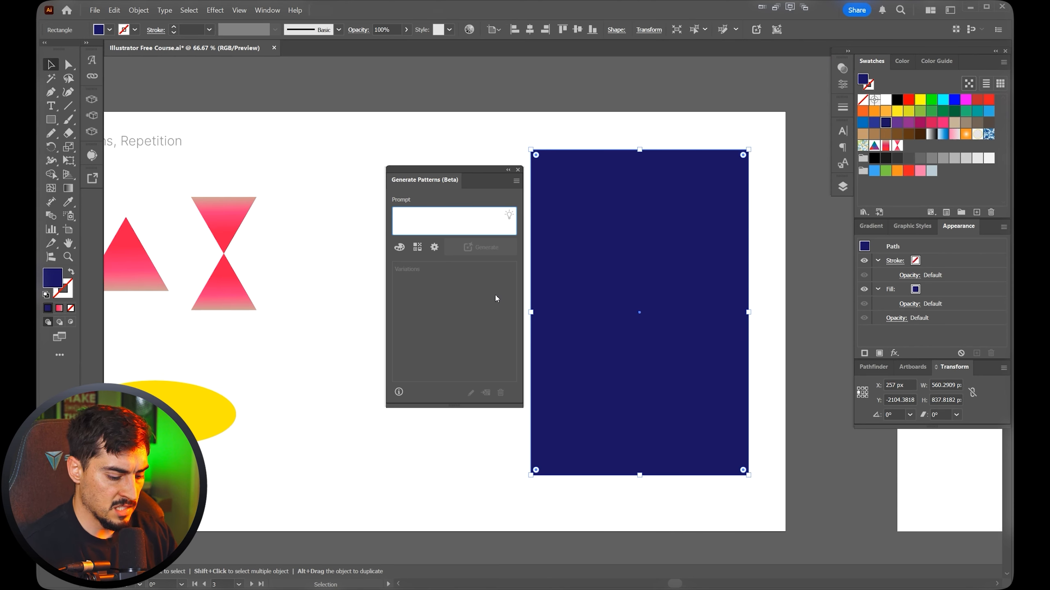
{"action": "type", "text": "Cooking herbs with food"}
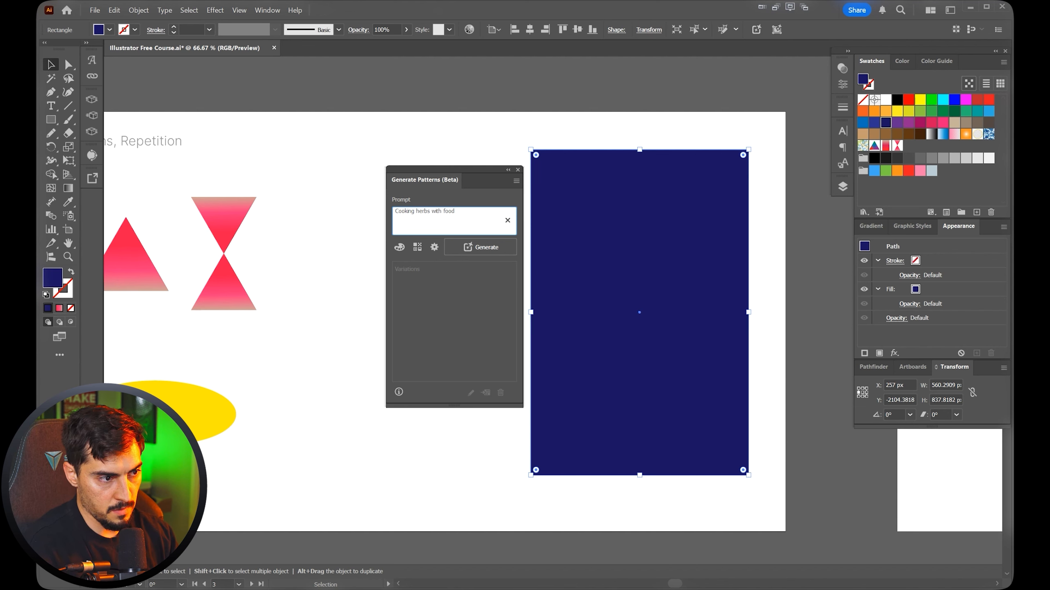
{"action": "left_click", "coordinate": [481, 251]}
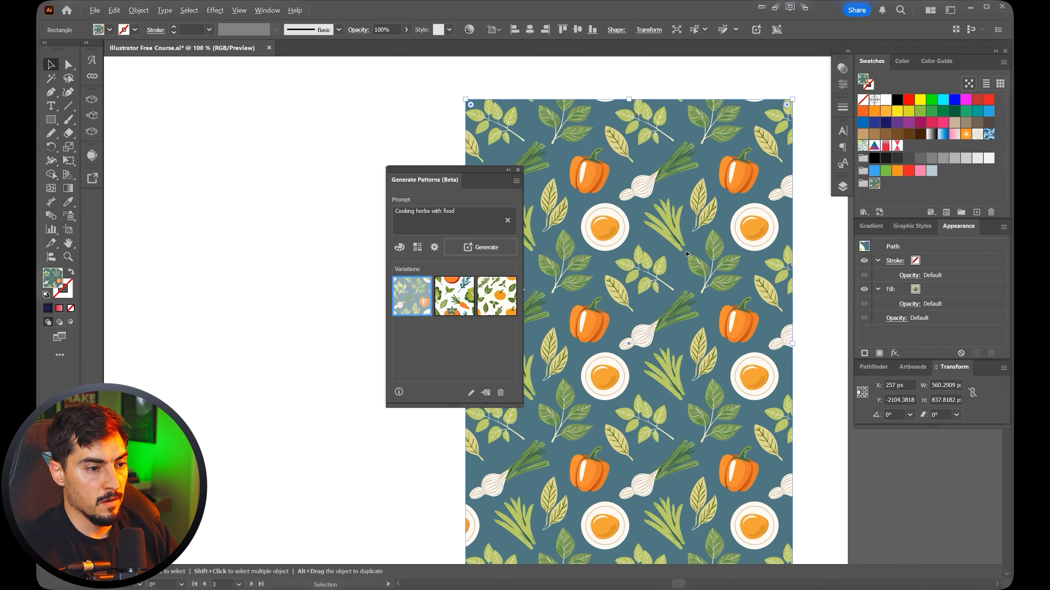
Move the Generate Patterns options clear of the rectangle and preview the second and third generated variations on it.
{"action": "left_click_drag", "start_coordinate": [567, 226], "coordinate": [584, 207]}
{"action": "left_click_drag", "start_coordinate": [454, 170], "coordinate": [339, 166]}
{"action": "right_click", "coordinate": [348, 291]}
{"action": "left_click", "coordinate": [336, 302]}
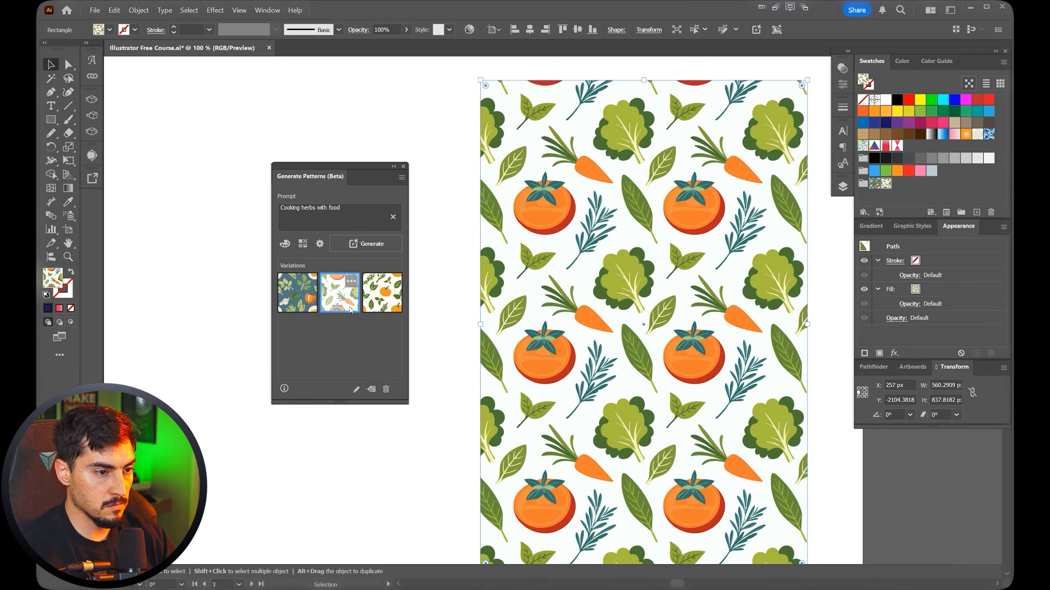
{"action": "left_click", "coordinate": [370, 311]}
{"action": "scroll", "coordinate": [782, 227], "scroll_direction": "up", "scroll_amount": 1}
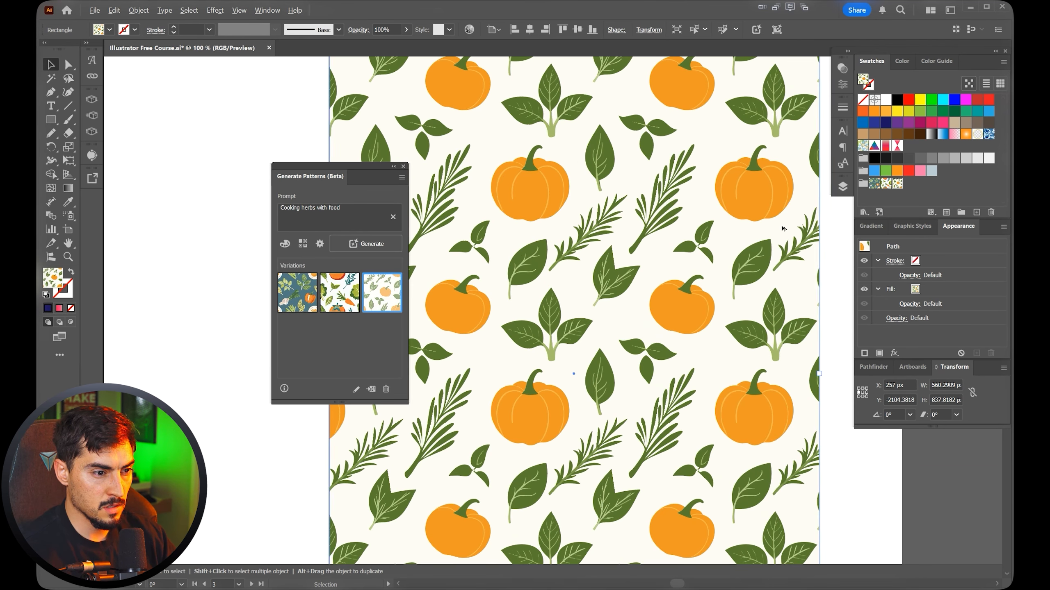
{"action": "scroll", "coordinate": [593, 265], "scroll_direction": "up", "scroll_amount": 1}
Compare the generated herb patterns up close and apply the tomato, carrot and lettuce variation to the rectangle.
{"action": "left_click", "coordinate": [346, 298]}
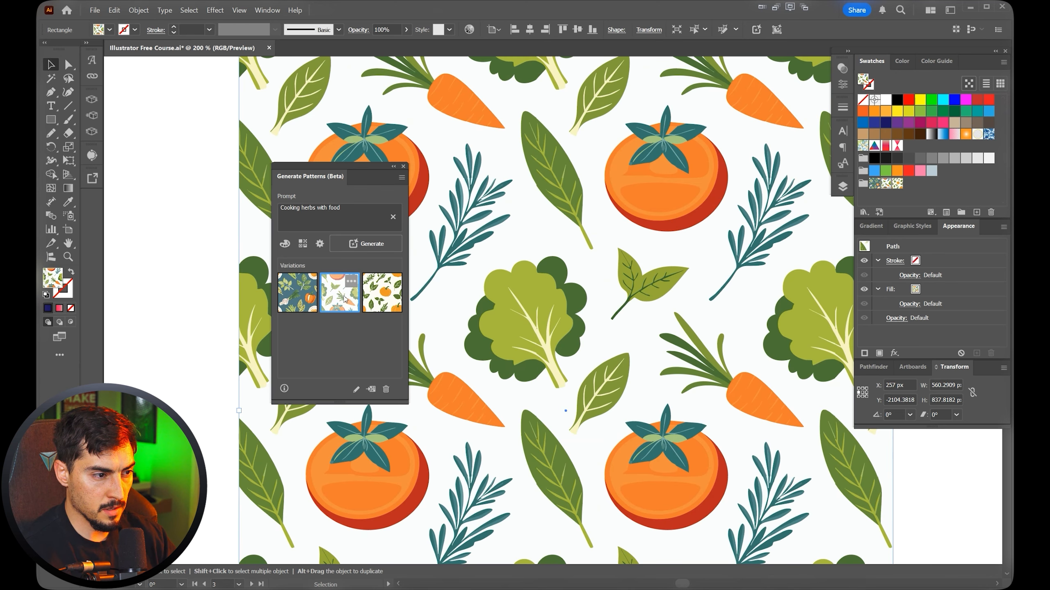
{"action": "left_click_drag", "start_coordinate": [611, 267], "coordinate": [722, 396]}
{"action": "left_click", "coordinate": [306, 292]}
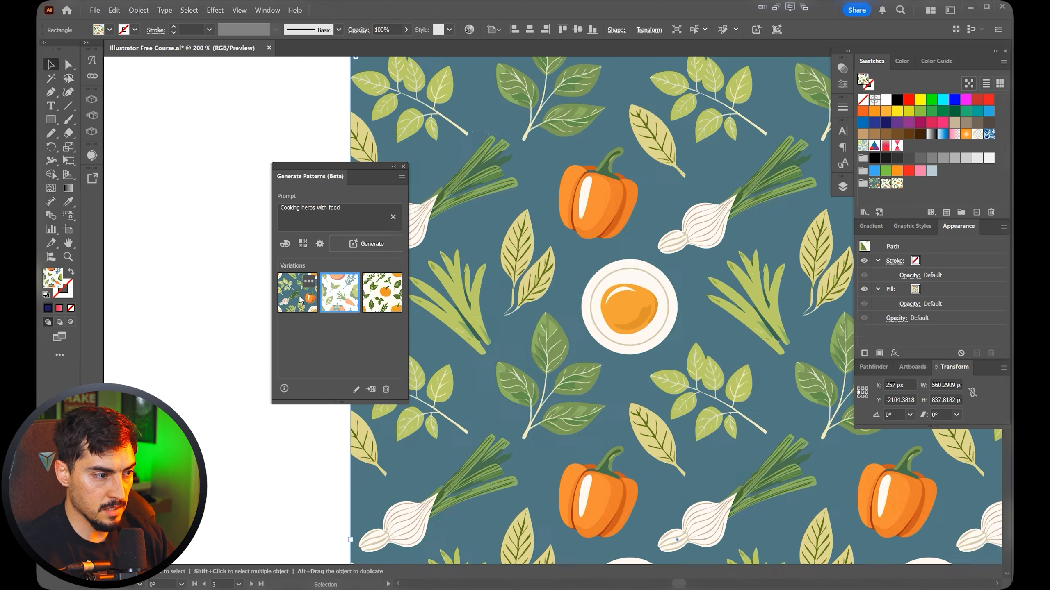
{"action": "scroll", "coordinate": [680, 360], "scroll_direction": "down", "scroll_amount": 3}
{"action": "scroll", "coordinate": [680, 360], "scroll_direction": "right", "scroll_amount": 2}
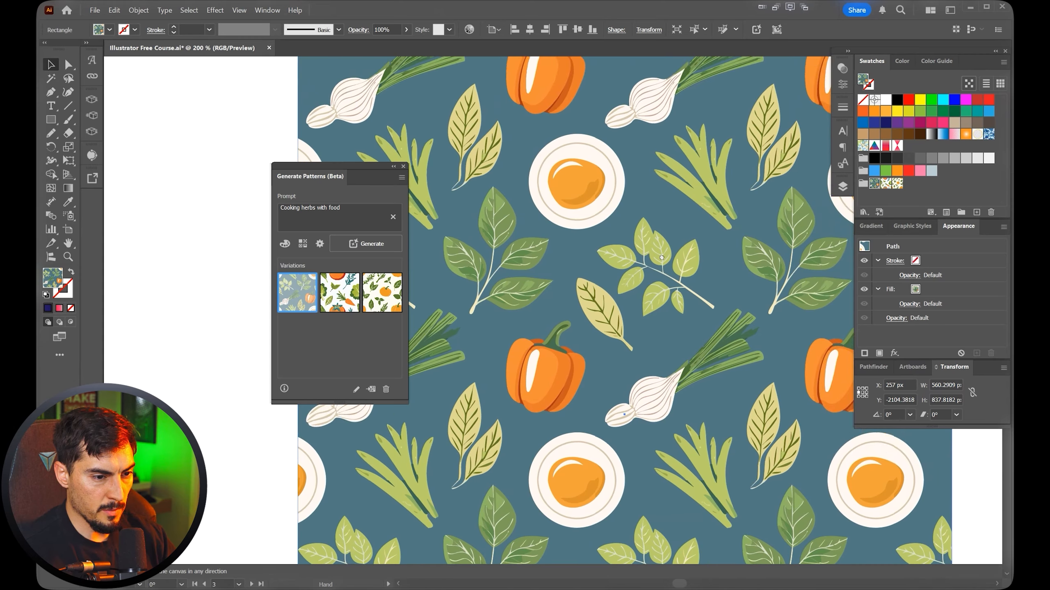
{"action": "left_click", "coordinate": [336, 294]}
{"action": "scroll", "coordinate": [559, 278], "scroll_direction": "down", "scroll_amount": 3}
Set the color preset to Pastel color with 2 colors, and generate new variations from the same prompt.
{"action": "left_click", "coordinate": [285, 244]}
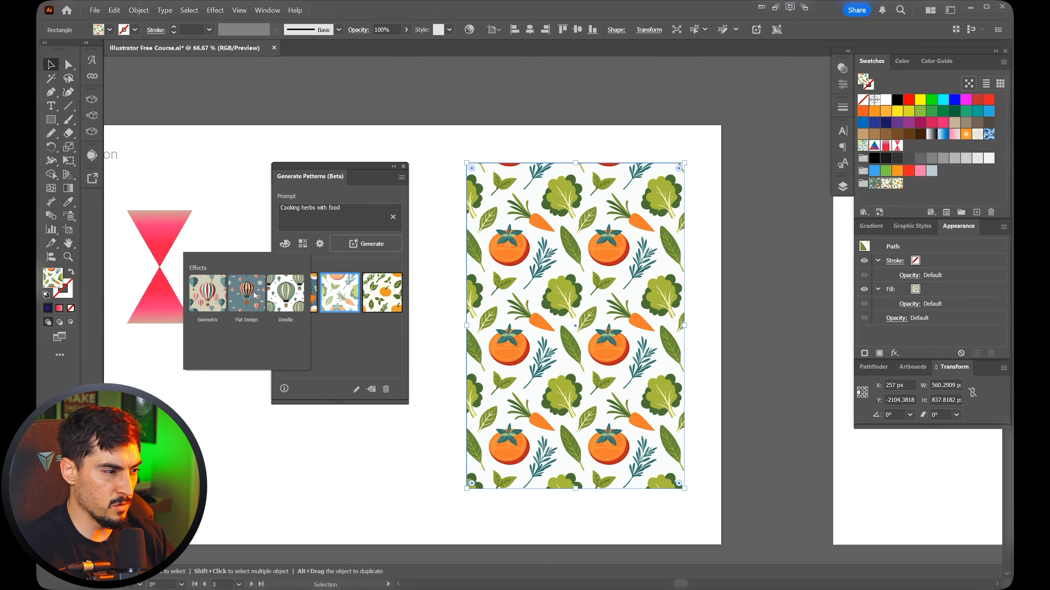
{"action": "left_click", "coordinate": [284, 245]}
{"action": "left_click", "coordinate": [371, 286]}
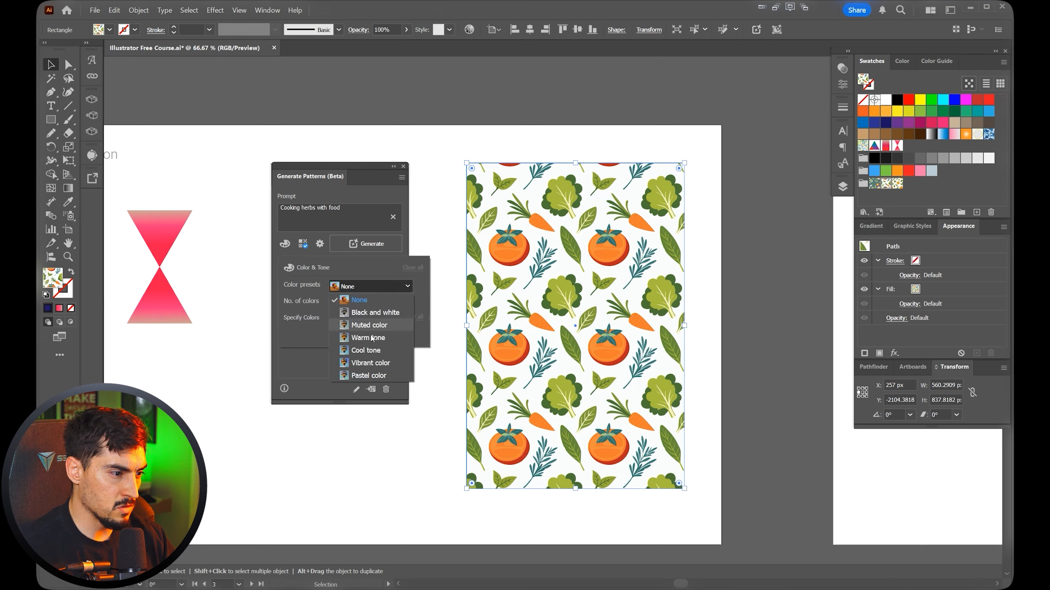
{"action": "left_click", "coordinate": [380, 363]}
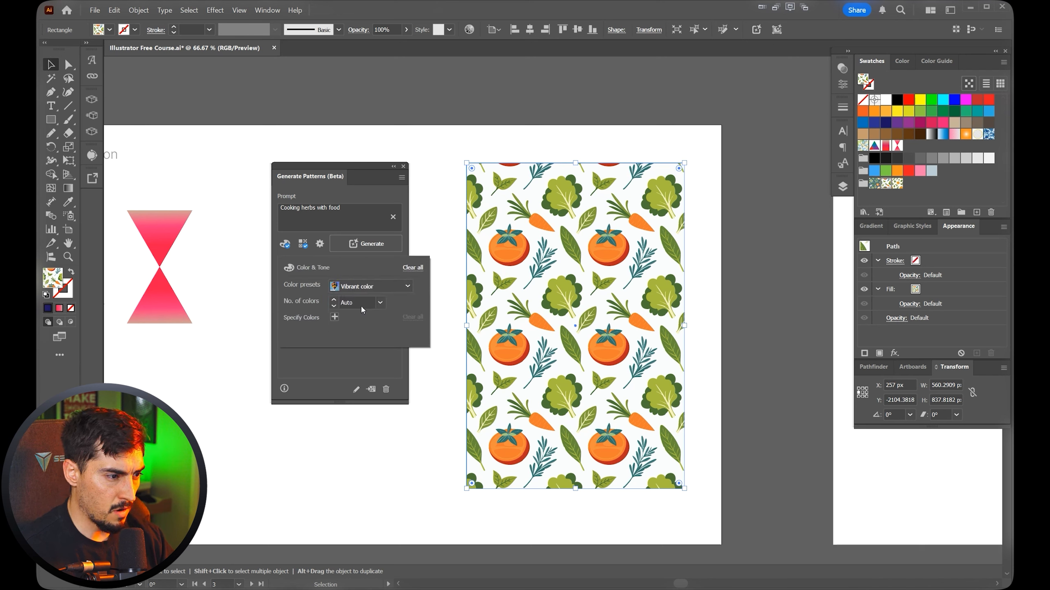
{"action": "left_click", "coordinate": [371, 286]}
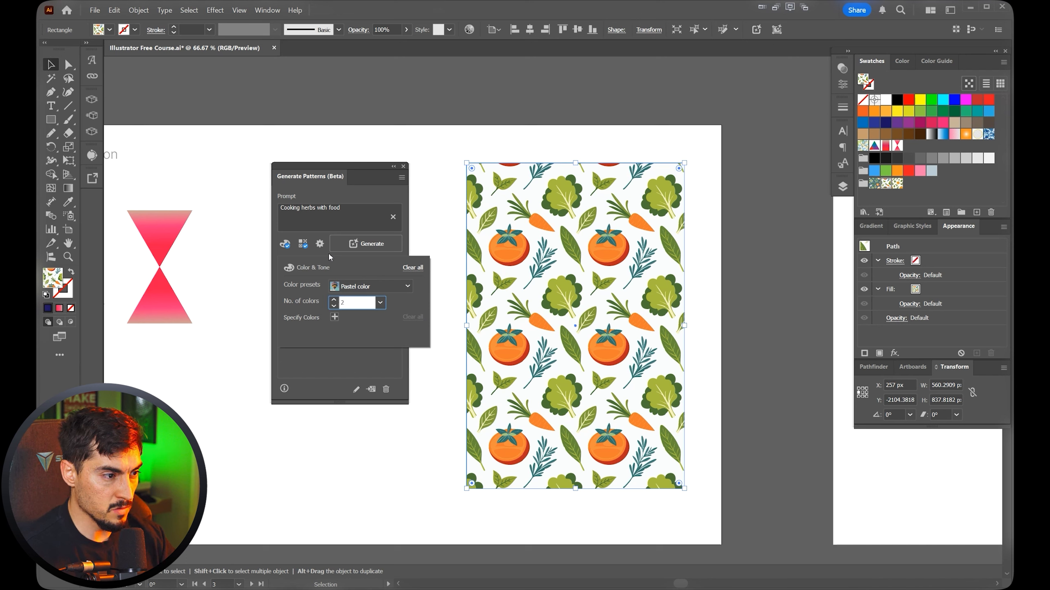
{"action": "left_click", "coordinate": [370, 209]}
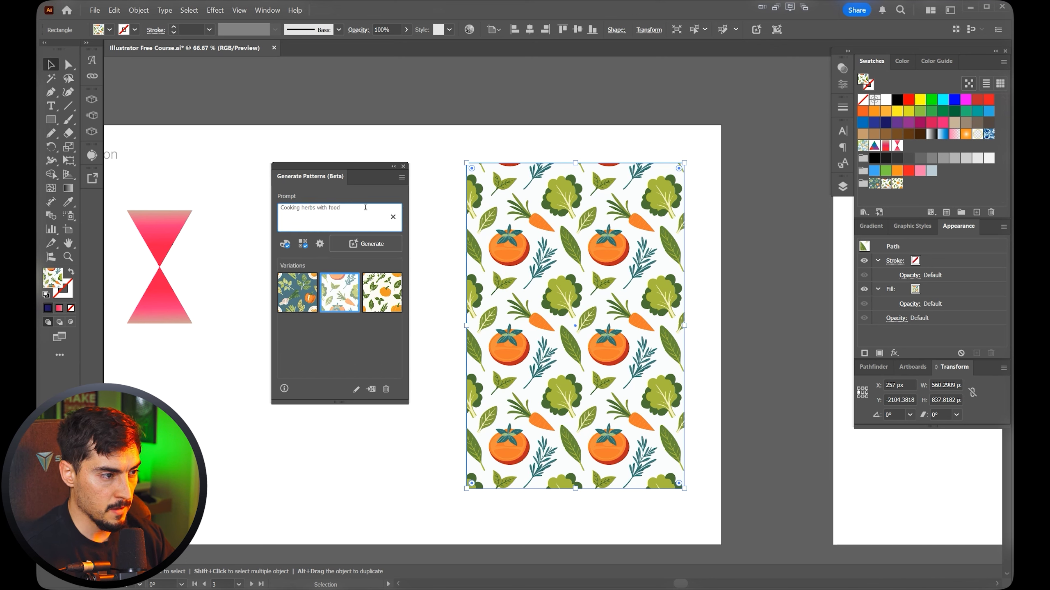
{"action": "left_click", "coordinate": [375, 244]}
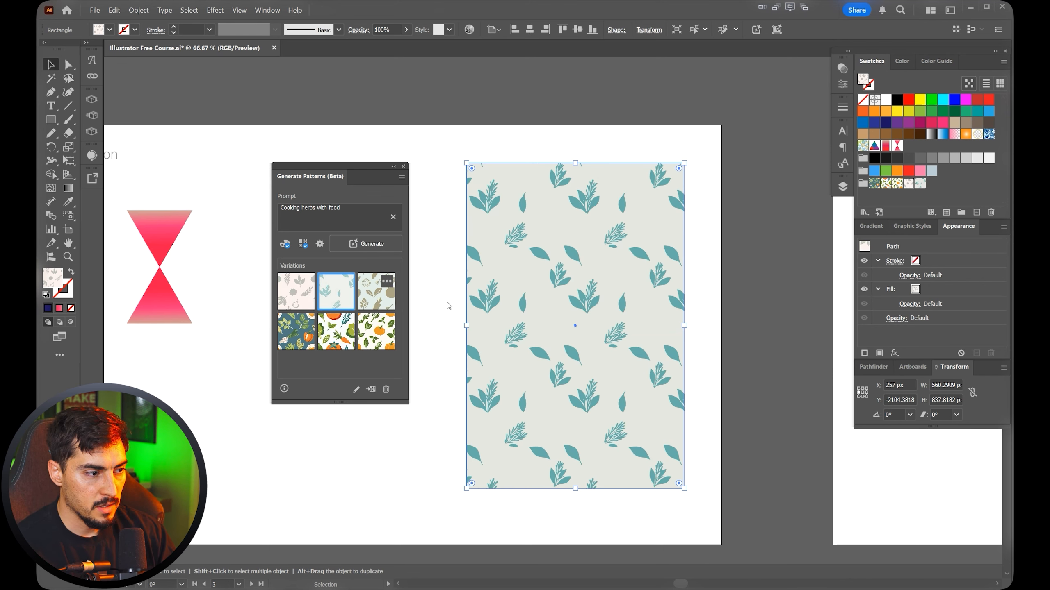
Compare the three new pastel variations on the rectangle and apply the pale pink one with grey herbs.
{"action": "scroll", "coordinate": [552, 297], "scroll_direction": "up", "scroll_amount": 2}
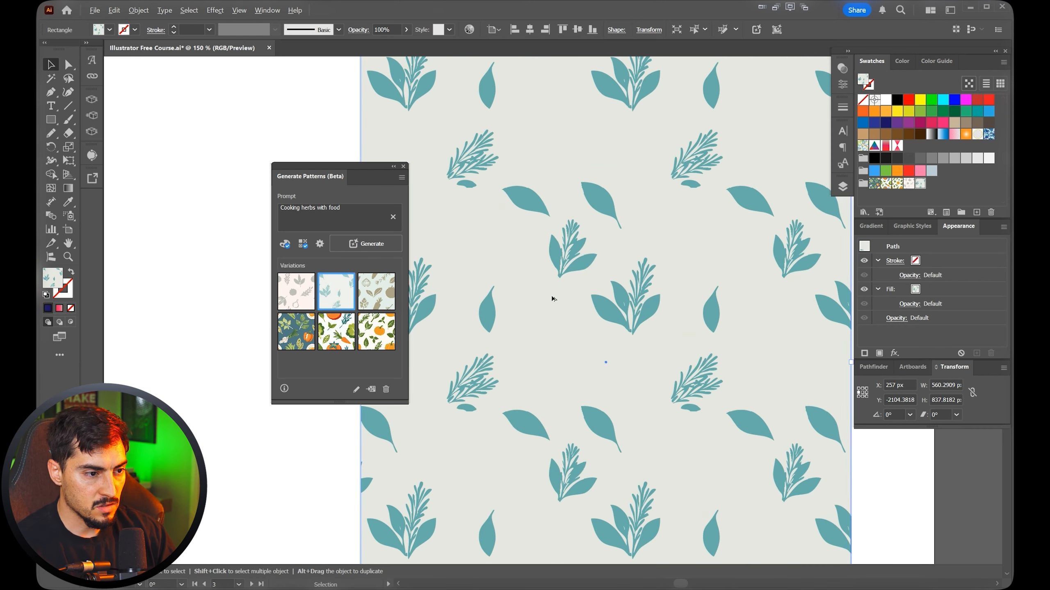
{"action": "left_click", "coordinate": [383, 286]}
{"action": "left_click_drag", "start_coordinate": [620, 312], "coordinate": [589, 318]}
{"action": "scroll", "coordinate": [567, 381], "scroll_direction": "down", "scroll_amount": 3}
{"action": "scroll", "coordinate": [588, 318], "scroll_direction": "up", "scroll_amount": 4}
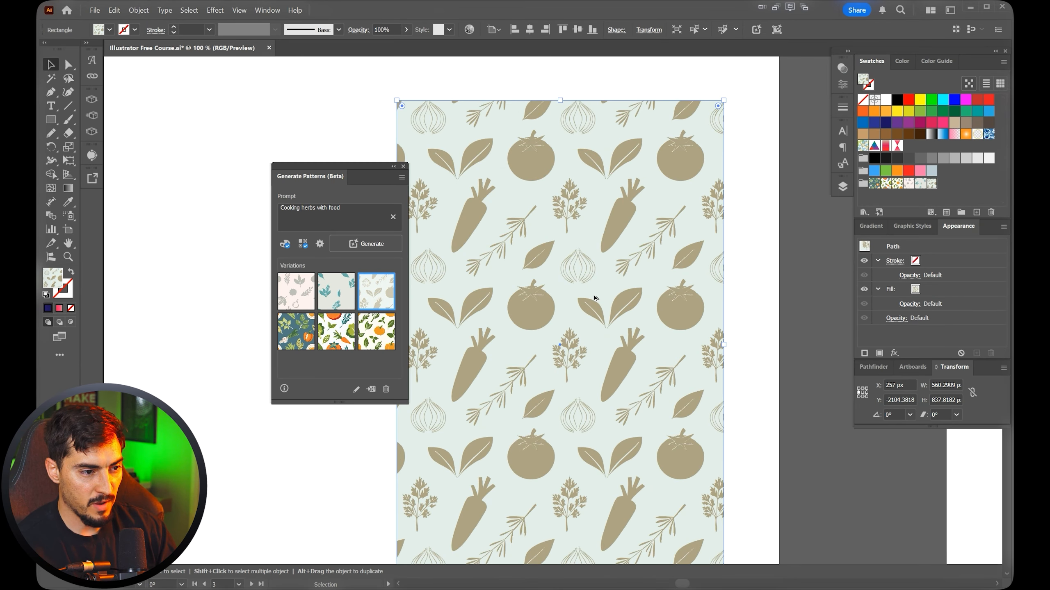
{"action": "left_click", "coordinate": [336, 291]}
{"action": "left_click", "coordinate": [296, 291]}
{"action": "scroll", "coordinate": [494, 154], "scroll_direction": "down", "scroll_amount": 4}
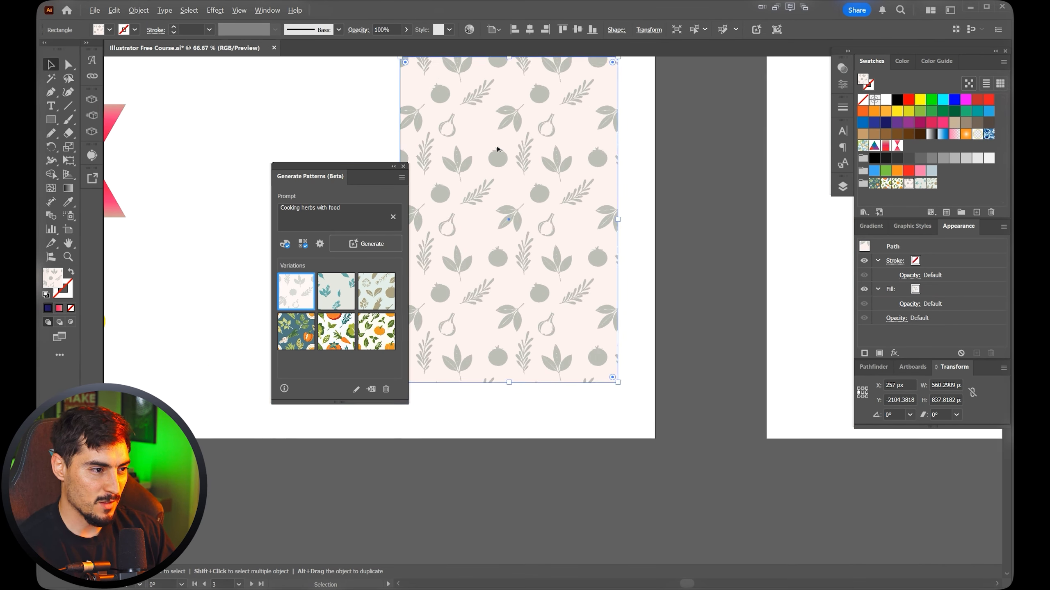
Draw a grey pentagon on the Shape Building artboard with the Polygon tool, adjusting its number of sides to five.
{"action": "left_click_drag", "start_coordinate": [615, 134], "coordinate": [433, 188]}
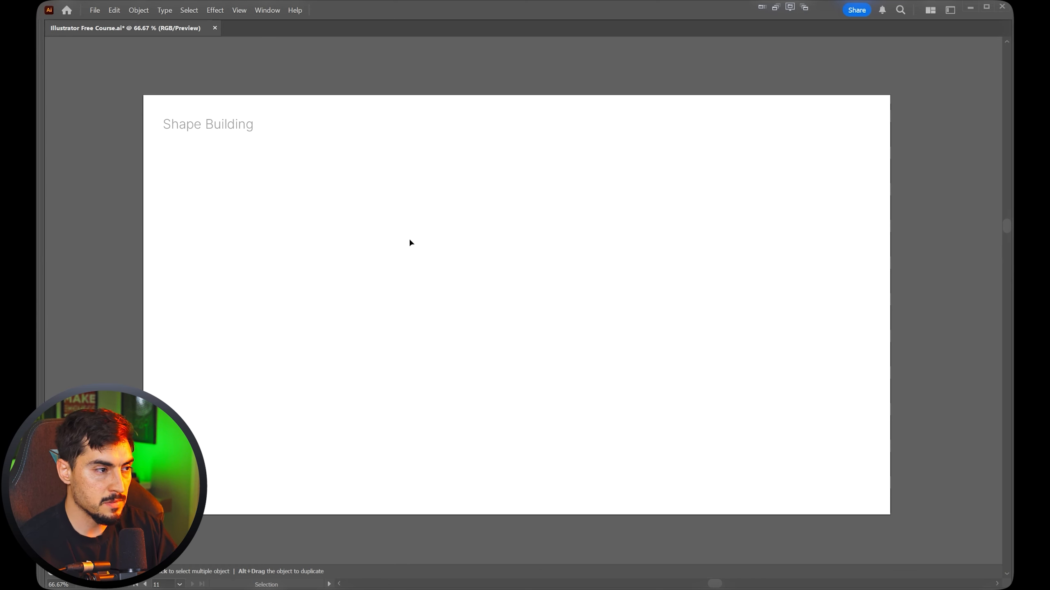
{"action": "key", "text": "Tab"}
{"action": "left_click_drag", "start_coordinate": [51, 119], "coordinate": [84, 164]}
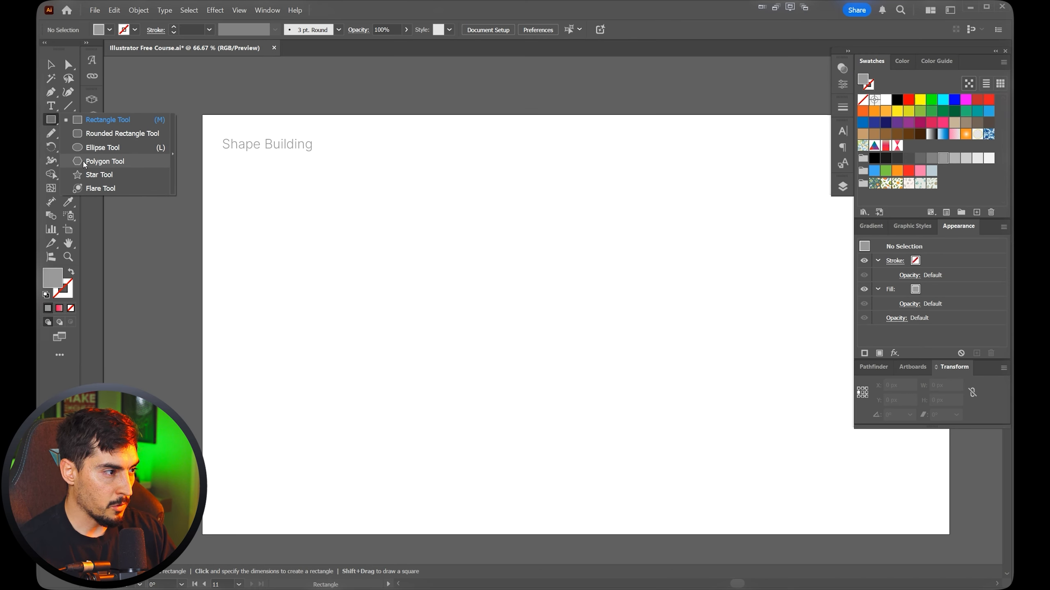
{"action": "left_click_drag", "start_coordinate": [370, 229], "coordinate": [420, 283]}
{"action": "key", "text": "Up"}
{"action": "key", "text": "Up"}
{"action": "key", "text": "Down"}
{"action": "key", "text": "Down"}
{"action": "key", "text": "Up"}
{"action": "key", "text": "Up"}
{"action": "key", "text": "Up"}
{"action": "key", "text": "Up"}
{"action": "key", "text": "Up"}
{"action": "key", "text": "Up"}
{"action": "key", "text": "Up"}
{"action": "key", "text": "Up"}
{"action": "key", "text": "Up"}
{"action": "key", "text": "Down"}
{"action": "key", "text": "Down"}
{"action": "key", "text": "Down"}
{"action": "key", "text": "Down"}
{"action": "key", "text": "Down"}
{"action": "key", "text": "Up"}
{"action": "key", "text": "Up"}
{"action": "key", "text": "Up"}
{"action": "key", "text": "Down"}
{"action": "key", "text": "Down"}
{"action": "key", "text": "Down"}
{"action": "key", "text": "Down"}
{"action": "key", "text": "Down"}
{"action": "key", "text": "v"}
Duplicate the pentagon to form two touching side by side and an upside-down one centred beneath them.
{"action": "left_click_drag", "start_coordinate": [414, 253], "coordinate": [577, 331]}
{"action": "key", "text": "Tab"}
{"action": "left_click_drag", "start_coordinate": [473, 192], "coordinate": [492, 212]}
{"action": "left_click_drag", "start_coordinate": [515, 178], "coordinate": [590, 237]}
{"action": "left_click_drag", "start_coordinate": [566, 270], "coordinate": [602, 253]}
{"action": "left_click_drag", "start_coordinate": [601, 253], "coordinate": [534, 385]}
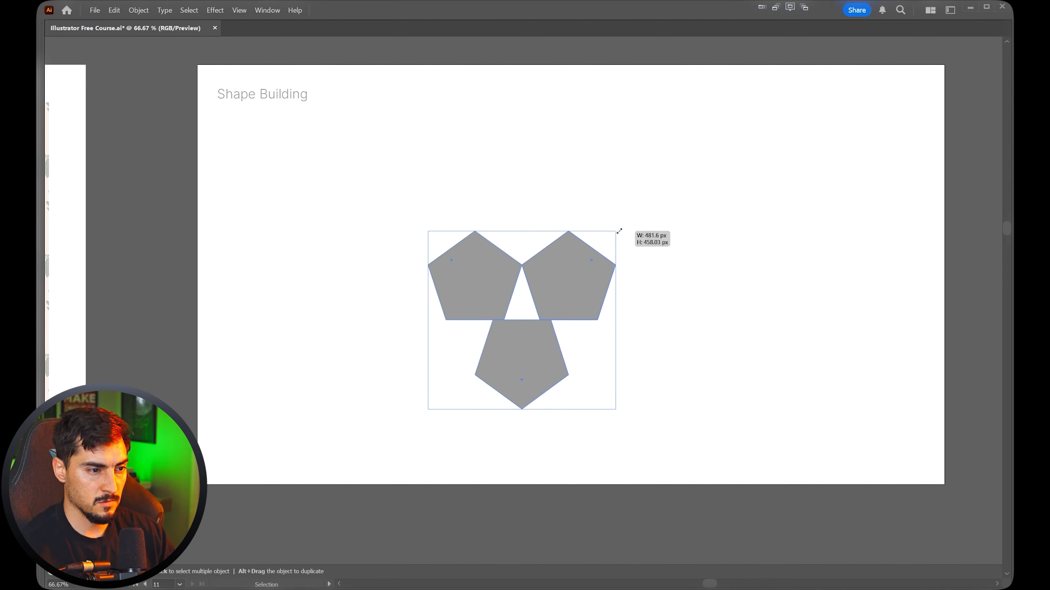
Scale the three pentagons to about 475 px overall width, and raise the upside-down one so it overlaps the upper two.
{"action": "left_click_drag", "start_coordinate": [614, 230], "coordinate": [492, 241]}
{"action": "key", "text": "ctrl+shift+a"}
{"action": "scroll", "coordinate": [460, 264], "scroll_direction": "up", "scroll_amount": 1}
{"action": "left_click_drag", "start_coordinate": [448, 327], "coordinate": [449, 285]}
{"action": "left_click_drag", "start_coordinate": [544, 194], "coordinate": [513, 194]}
{"action": "key", "text": "ctrl+z"}
{"action": "left_click", "coordinate": [604, 129]}
{"action": "left_click_drag", "start_coordinate": [602, 129], "coordinate": [654, 127]}
{"action": "left_click_drag", "start_coordinate": [654, 127], "coordinate": [413, 283]}
{"action": "left_click_drag", "start_coordinate": [558, 202], "coordinate": [672, 228]}
{"action": "key", "text": "ctrl+shift+a"}
{"action": "left_click_drag", "start_coordinate": [534, 362], "coordinate": [771, 213]}
{"action": "scroll", "coordinate": [744, 231], "scroll_direction": "up", "scroll_amount": 2}
{"action": "scroll", "coordinate": [486, 286], "scroll_direction": "up", "scroll_amount": 1}
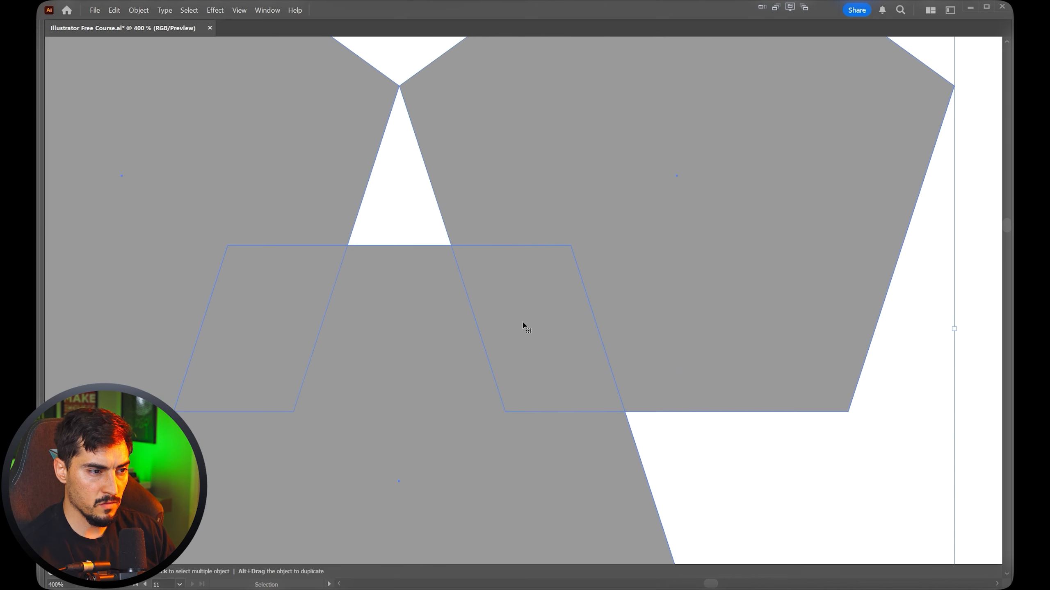
{"action": "scroll", "coordinate": [489, 276], "scroll_direction": "down", "scroll_amount": 3}
Float the Pathfinder options beside the selected pentagons and collapse the other option groups to free the canvas.
{"action": "key", "text": "Tab"}
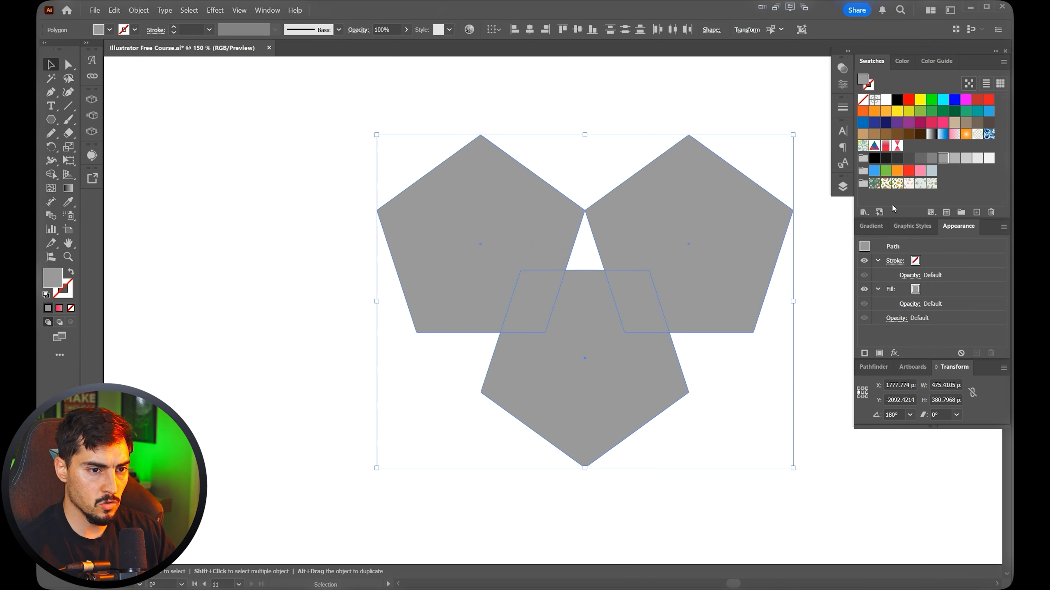
{"action": "left_click_drag", "start_coordinate": [877, 367], "coordinate": [730, 220]}
{"action": "key", "text": "Tab"}
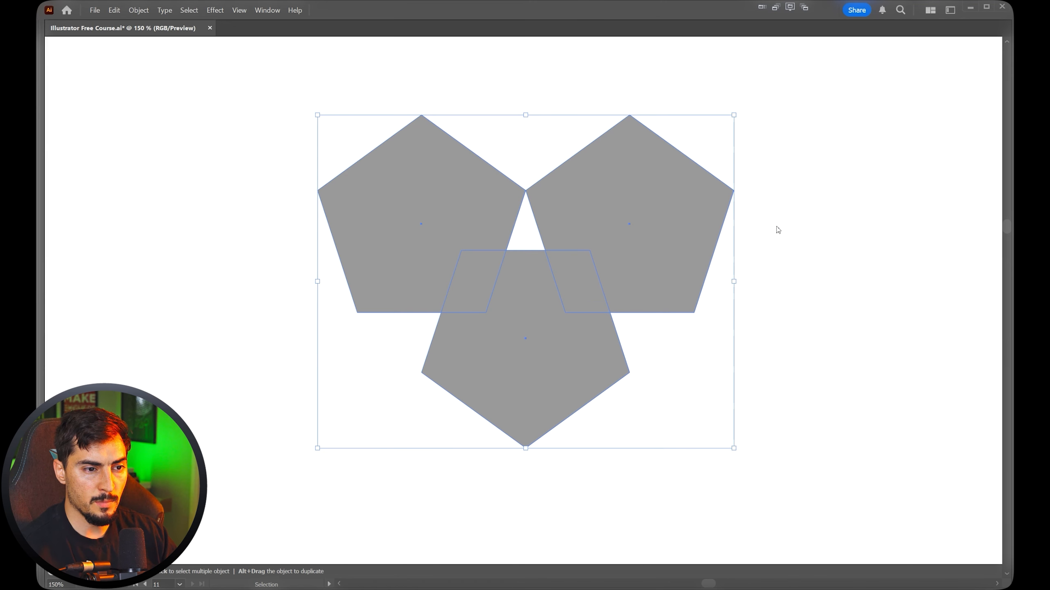
{"action": "key", "text": "Tab"}
{"action": "left_click", "coordinate": [995, 51]}
{"action": "left_click_drag", "start_coordinate": [857, 51], "coordinate": [973, 68]}
{"action": "left_click_drag", "start_coordinate": [767, 210], "coordinate": [792, 205]}
{"action": "left_click_drag", "start_coordinate": [710, 183], "coordinate": [608, 173]}
{"action": "scroll", "coordinate": [590, 203], "scroll_direction": "up", "scroll_amount": 1}
{"action": "left_click_drag", "start_coordinate": [763, 206], "coordinate": [765, 230]}
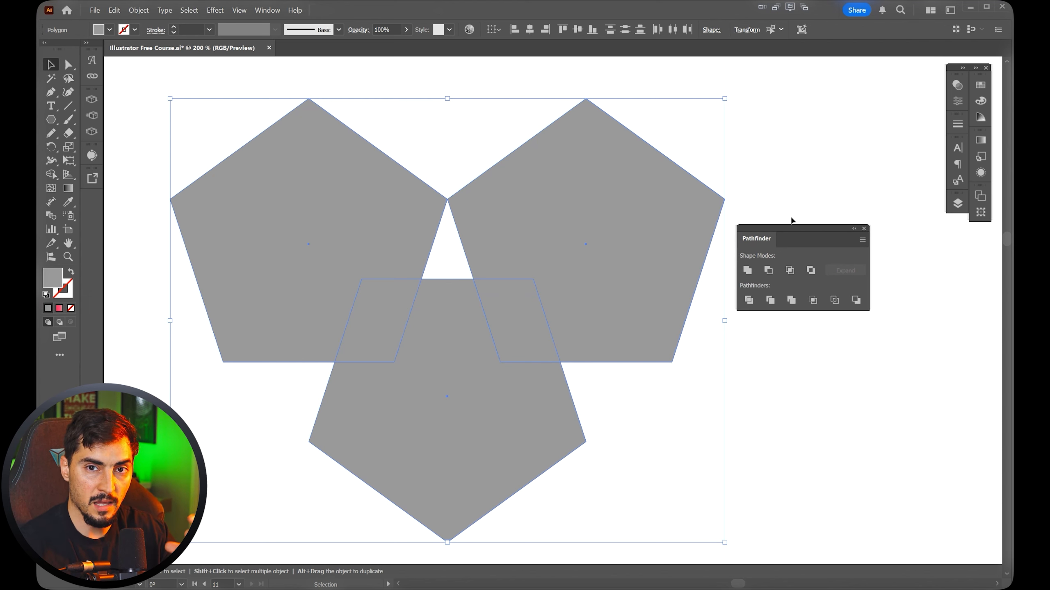
Unite the three pentagons into one shape and show its anchor points.
{"action": "left_click", "coordinate": [806, 119]}
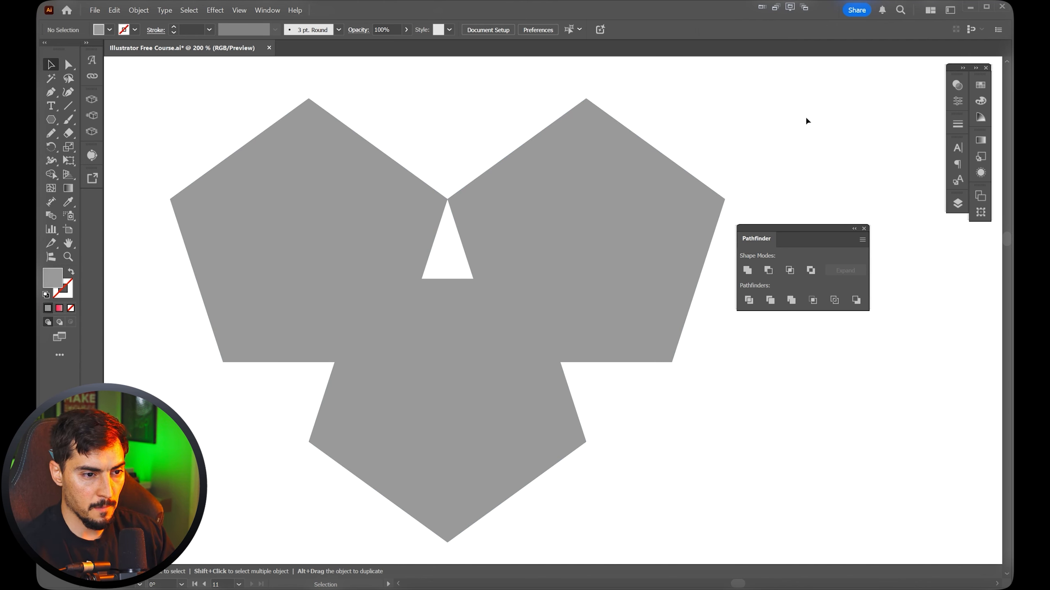
{"action": "key", "text": "ctrl+a"}
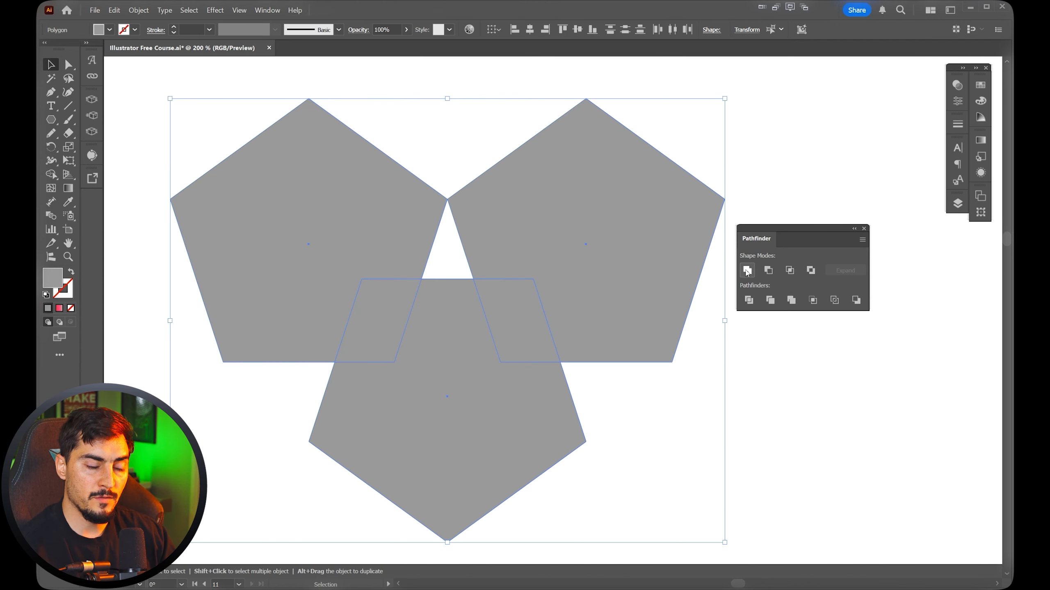
{"action": "left_click", "coordinate": [748, 270]}
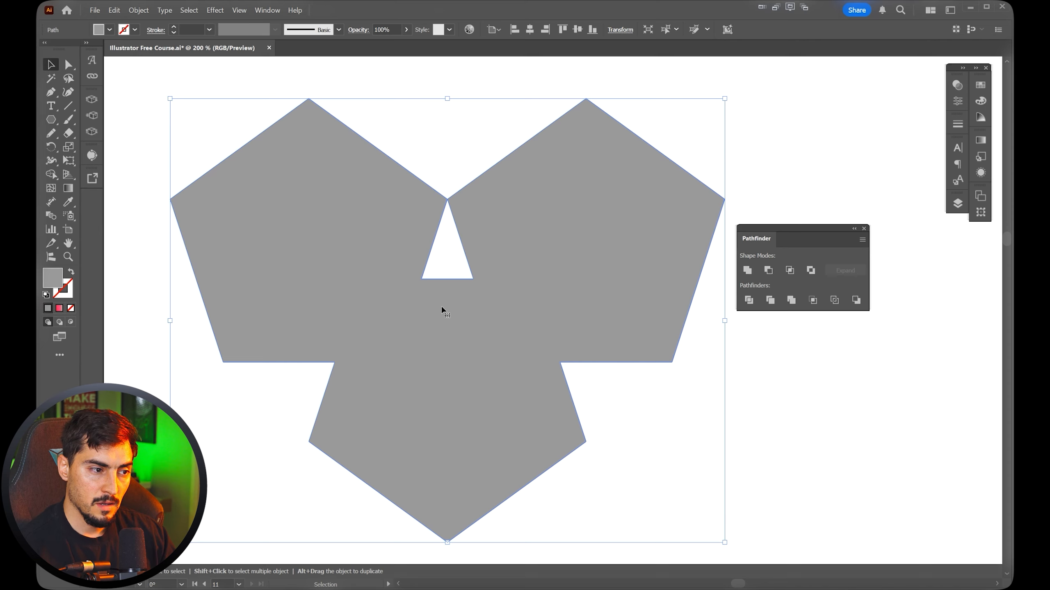
{"action": "scroll", "coordinate": [462, 307], "scroll_direction": "up", "scroll_amount": 1}
{"action": "scroll", "coordinate": [589, 321], "scroll_direction": "down", "scroll_amount": 3}
{"action": "left_click_drag", "start_coordinate": [609, 291], "coordinate": [668, 331]}
{"action": "key", "text": "a"}
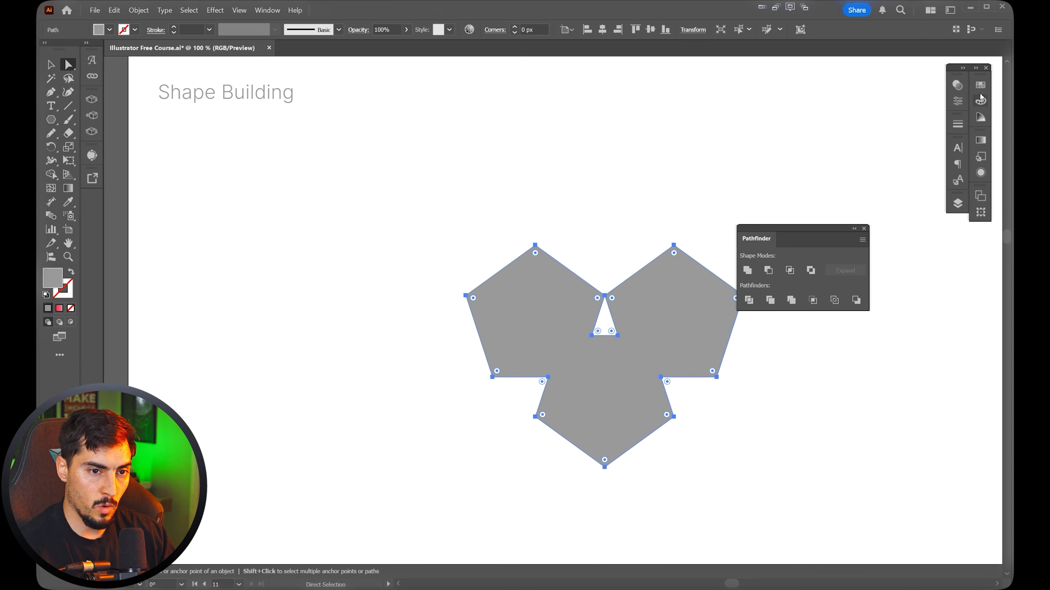
Open the swatches, try a blue fill on the united shape, and undo back to three separate pentagons.
{"action": "left_click", "coordinate": [980, 86]}
{"action": "left_click", "coordinate": [912, 117]}
{"action": "left_click", "coordinate": [715, 161]}
{"action": "left_click_drag", "start_coordinate": [716, 162], "coordinate": [661, 108]}
{"action": "key", "text": "ctrl+z"}
{"action": "key", "text": "ctrl+z"}
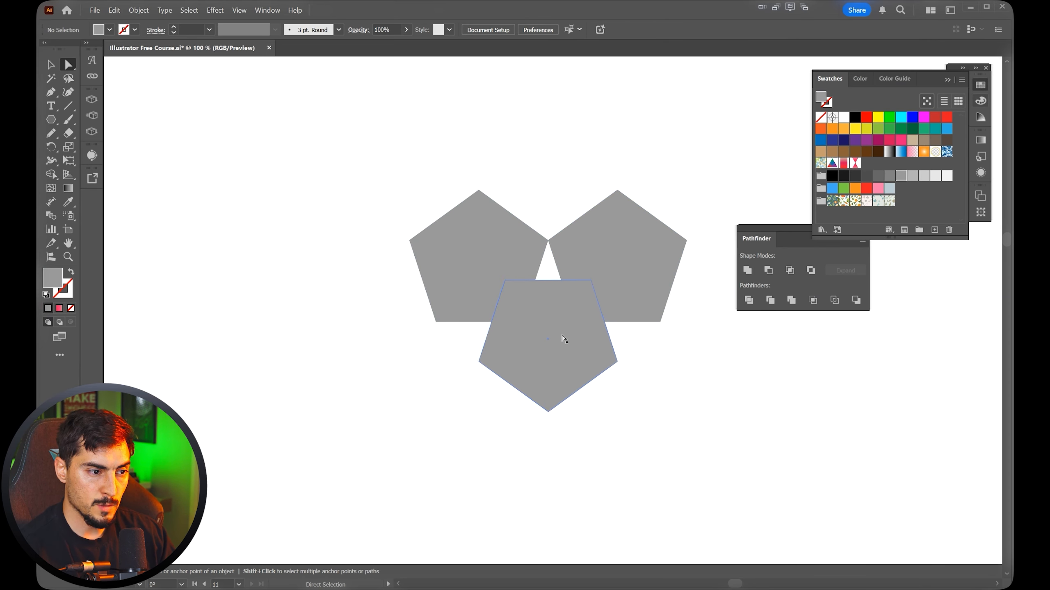
Fill the upside-down pentagon with brown and the upper-right pentagon with red.
{"action": "left_click", "coordinate": [567, 336]}
{"action": "left_click", "coordinate": [616, 282], "text": "shift"}
{"action": "left_click", "coordinate": [857, 153]}
{"action": "left_click", "coordinate": [619, 216]}
{"action": "left_click", "coordinate": [866, 117]}
{"action": "left_click", "coordinate": [734, 118]}
Try Unite and Minus Front on the three coloured pentagons, undoing each result.
{"action": "key", "text": "ctrl+a"}
{"action": "left_click", "coordinate": [748, 271]}
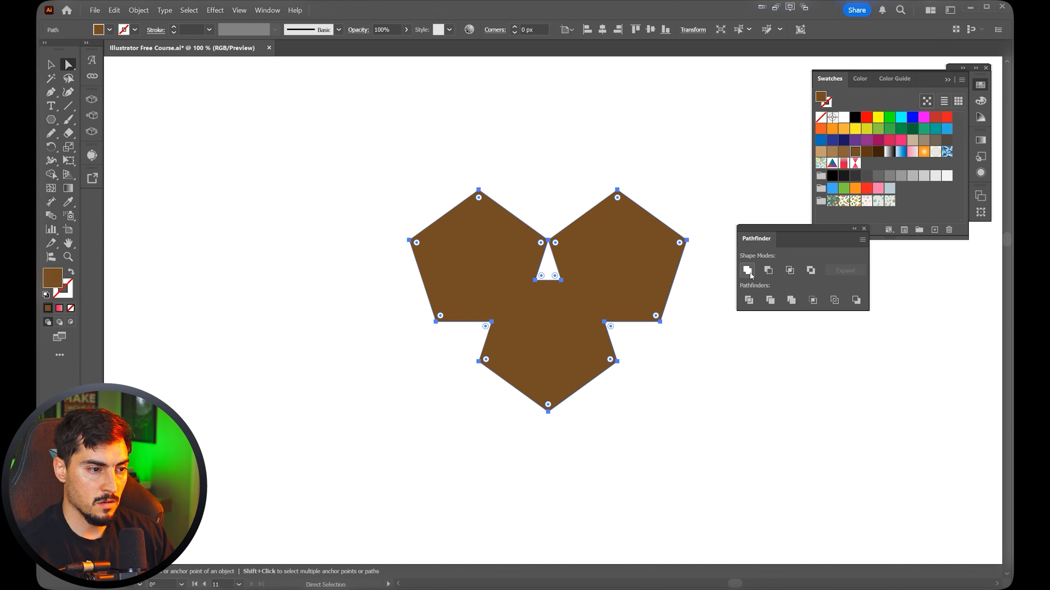
{"action": "key", "text": "ctrl+z"}
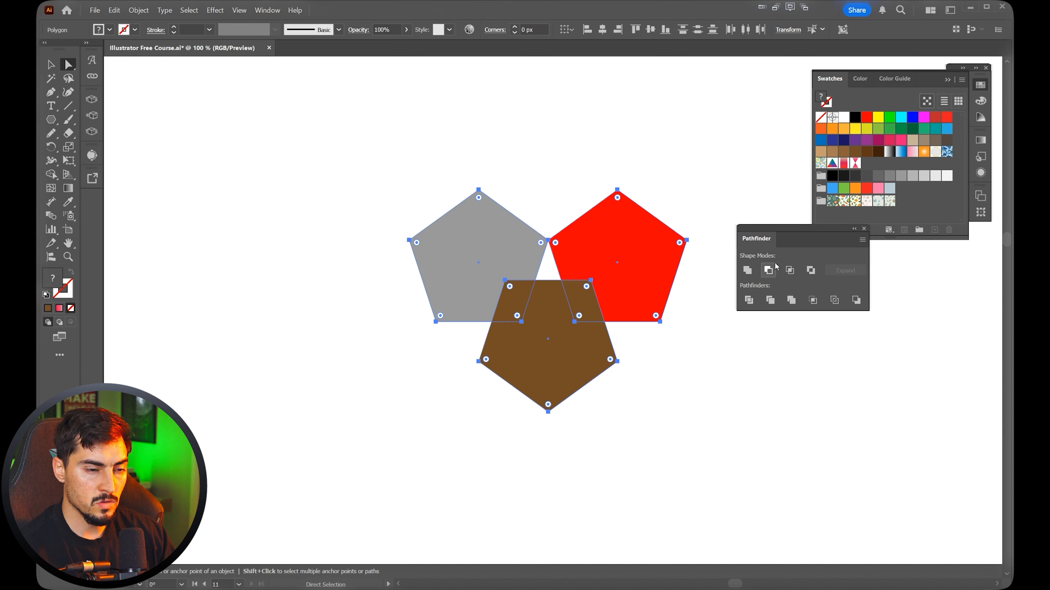
{"action": "left_click", "coordinate": [768, 271]}
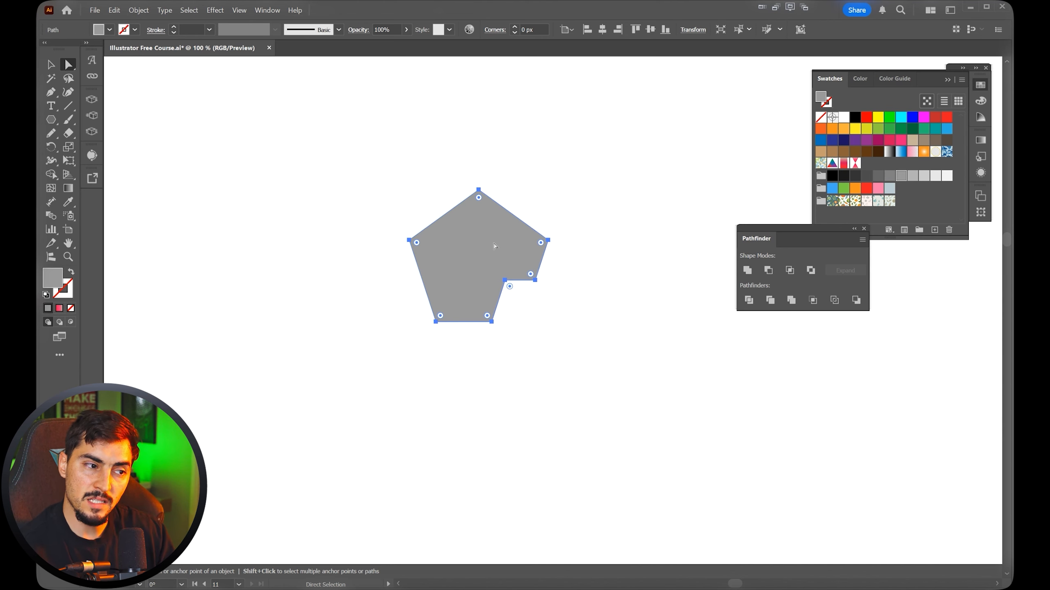
{"action": "key", "text": "ctrl+z"}
Select the three coloured pentagons together and try to intersect them.
{"action": "key", "text": "ctrl+plus"}
{"action": "left_click", "coordinate": [684, 377]}
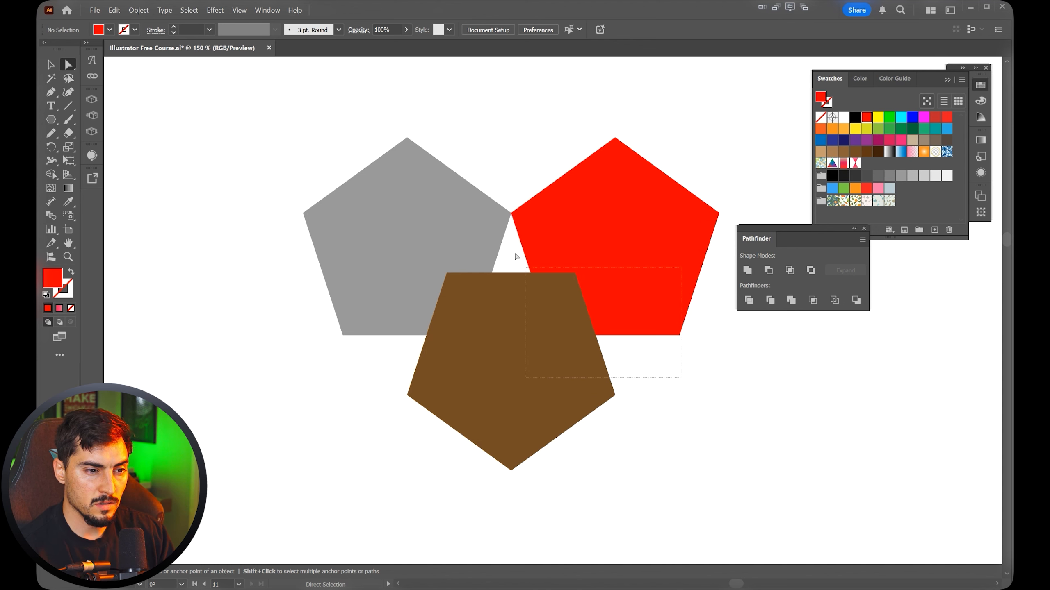
{"action": "left_click_drag", "start_coordinate": [517, 256], "coordinate": [513, 253]}
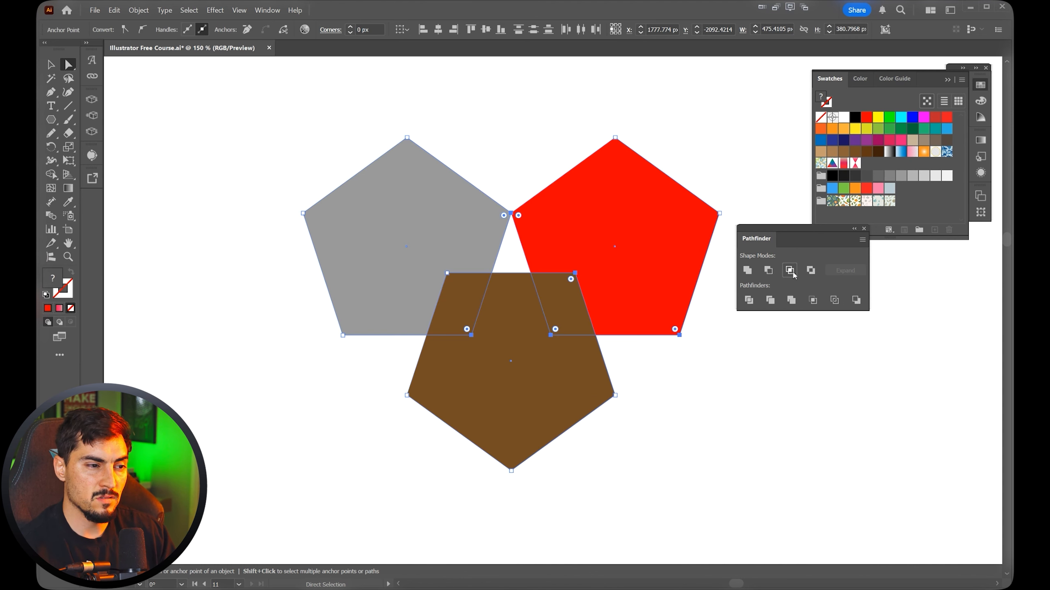
{"action": "left_click", "coordinate": [789, 270]}
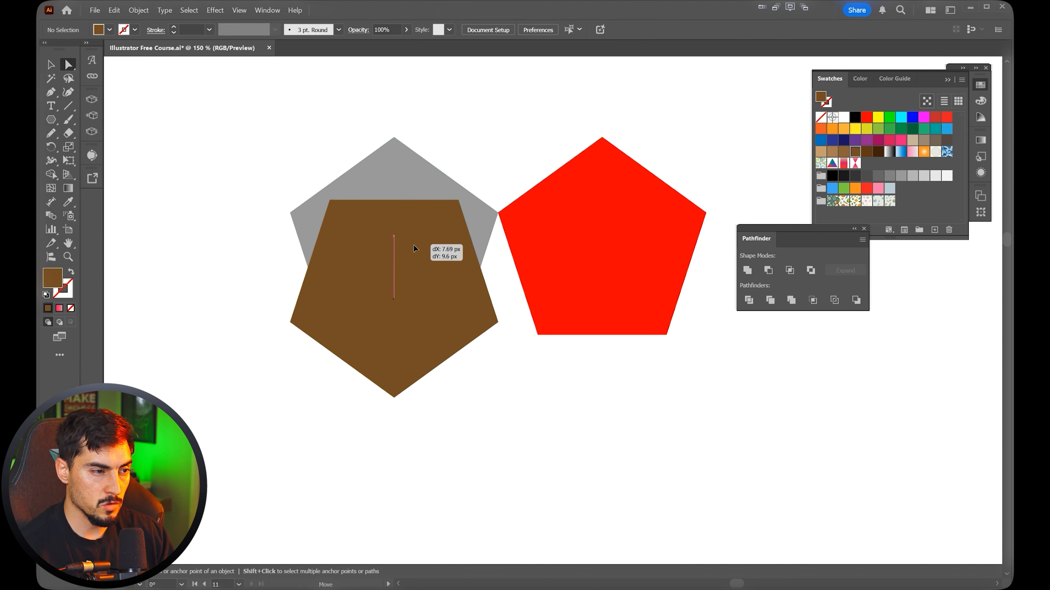
Move the brown pentagon over the grey one, intersect the two shapes, and undo the intersection.
{"action": "left_click_drag", "start_coordinate": [415, 244], "coordinate": [439, 231]}
{"action": "scroll", "coordinate": [387, 212], "scroll_direction": "up", "scroll_amount": 1}
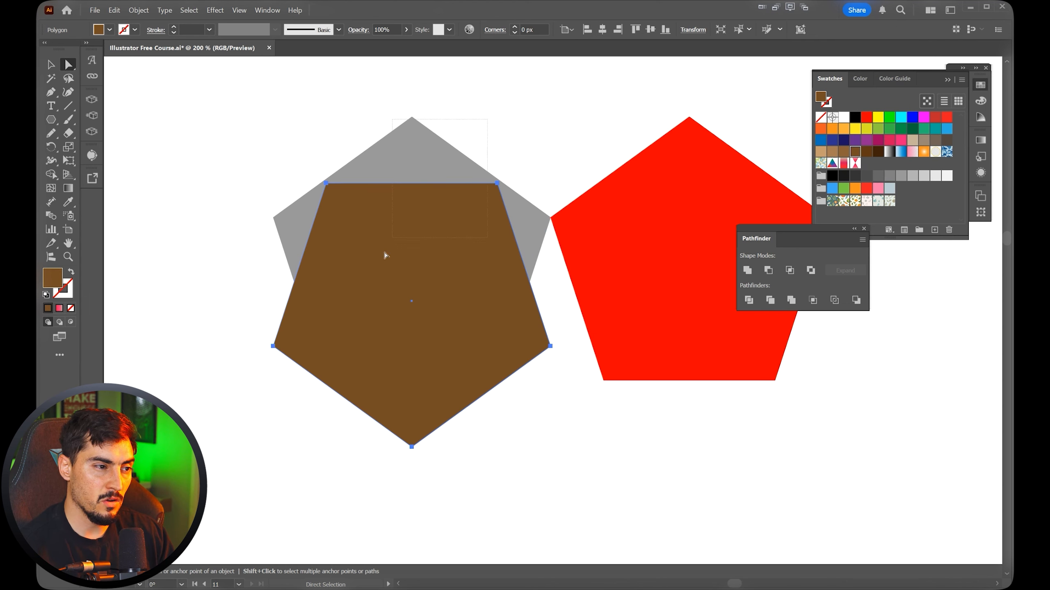
{"action": "left_click", "coordinate": [789, 270]}
{"action": "left_click", "coordinate": [488, 130]}
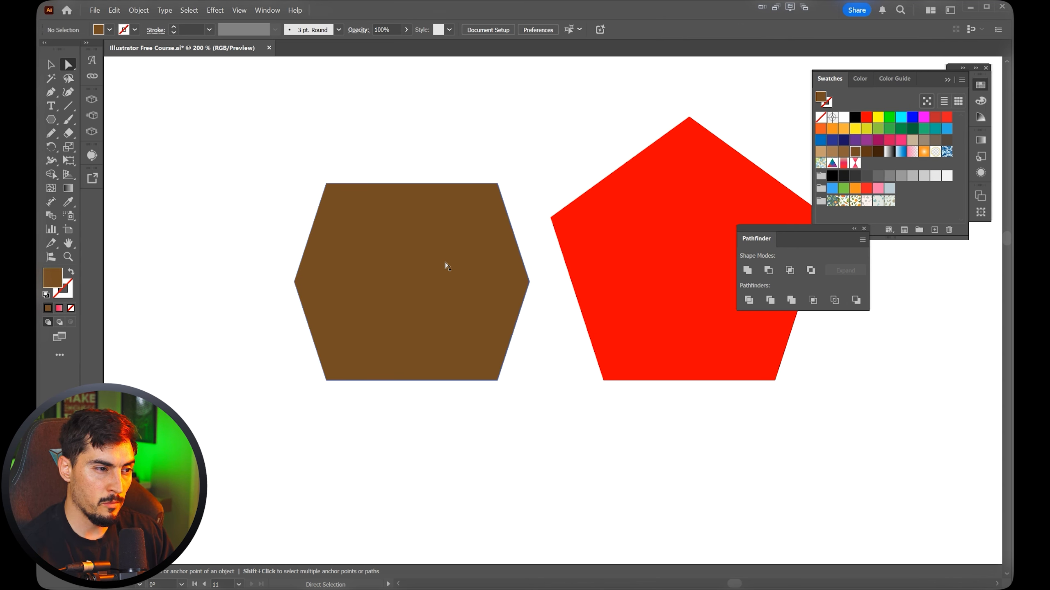
{"action": "scroll", "coordinate": [457, 247], "scroll_direction": "down", "scroll_amount": 2}
{"action": "key", "text": "ctrl+z"}
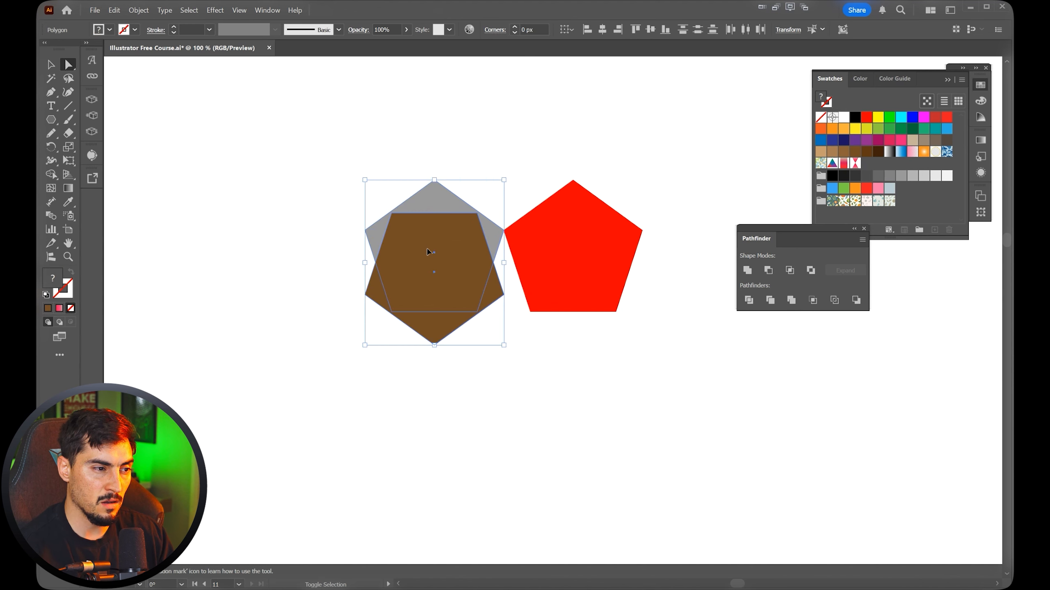
Redo the intersection of the grey and brown pentagons, then undo back to the separate shapes.
{"action": "key", "text": "ctrl+shift+z"}
{"action": "scroll", "coordinate": [430, 187], "scroll_direction": "up", "scroll_amount": 1}
{"action": "scroll", "coordinate": [430, 186], "scroll_direction": "up", "scroll_amount": 2}
{"action": "key", "text": "ctrl+z"}
{"action": "key", "text": "ctrl+z"}
{"action": "key", "text": "ctrl+z"}
{"action": "scroll", "coordinate": [524, 302], "scroll_direction": "down", "scroll_amount": 1}
Draw a brown circle inside the grey pentagon, select both shapes, and intersect them.
{"action": "key", "text": "l"}
{"action": "left_click_drag", "start_coordinate": [472, 353], "coordinate": [502, 402]}
{"action": "key", "text": "v"}
{"action": "left_click", "coordinate": [541, 383], "text": "shift"}
{"action": "left_click", "coordinate": [789, 270]}
{"action": "left_click", "coordinate": [649, 192]}
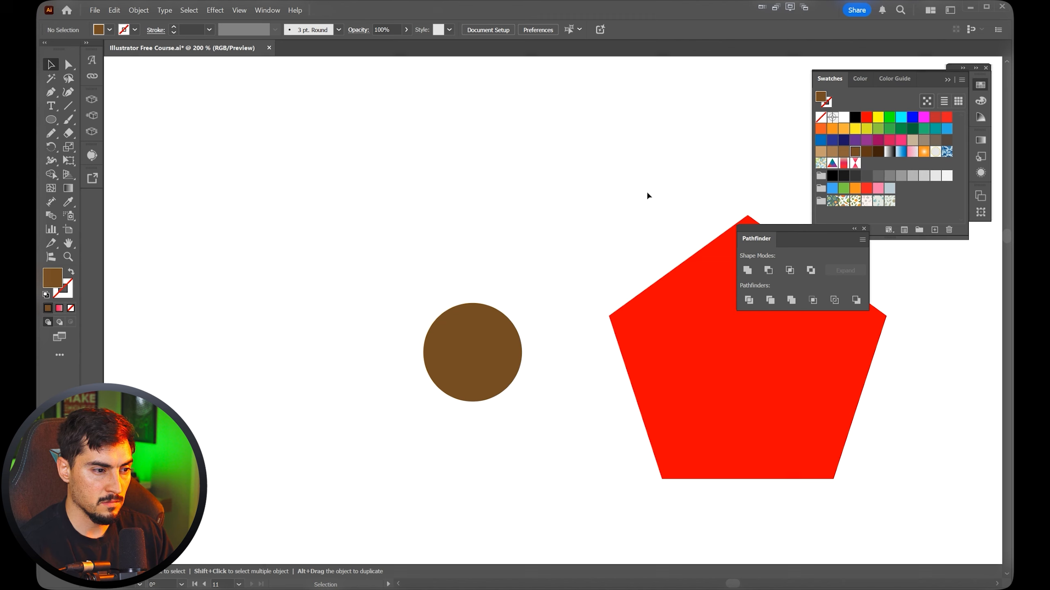
Undo the intersection and use Exclude to cut the circle out of the pentagon.
{"action": "key", "text": "ctrl+z"}
{"action": "left_click", "coordinate": [810, 270]}
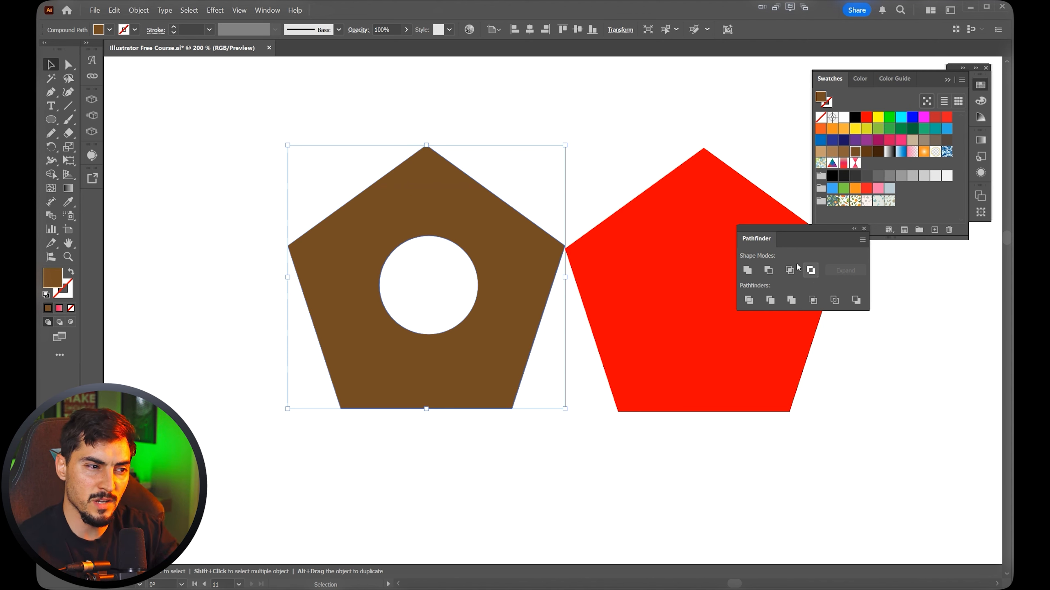
{"action": "scroll", "coordinate": [382, 305], "scroll_direction": "up", "scroll_amount": 1}
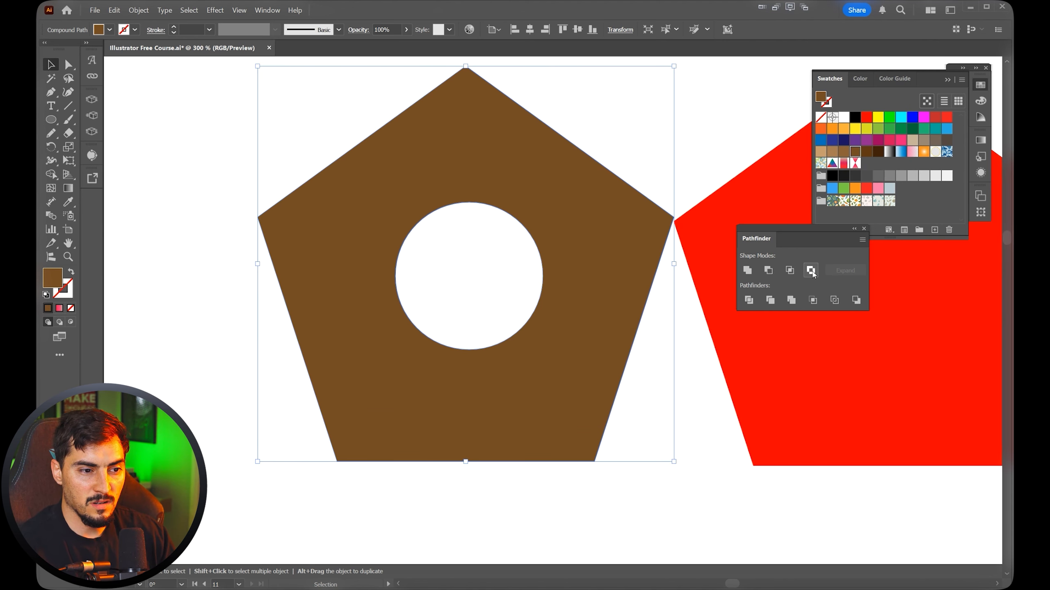
{"action": "scroll", "coordinate": [492, 235], "scroll_direction": "down", "scroll_amount": 3}
Line up the red pentagon directly beside the brown pentagon with the hole.
{"action": "left_click", "coordinate": [609, 168]}
{"action": "left_click_drag", "start_coordinate": [634, 239], "coordinate": [604, 249]}
{"action": "left_click", "coordinate": [666, 200]}
{"action": "scroll", "coordinate": [665, 201], "scroll_direction": "up", "scroll_amount": 2}
{"action": "left_click", "coordinate": [724, 298]}
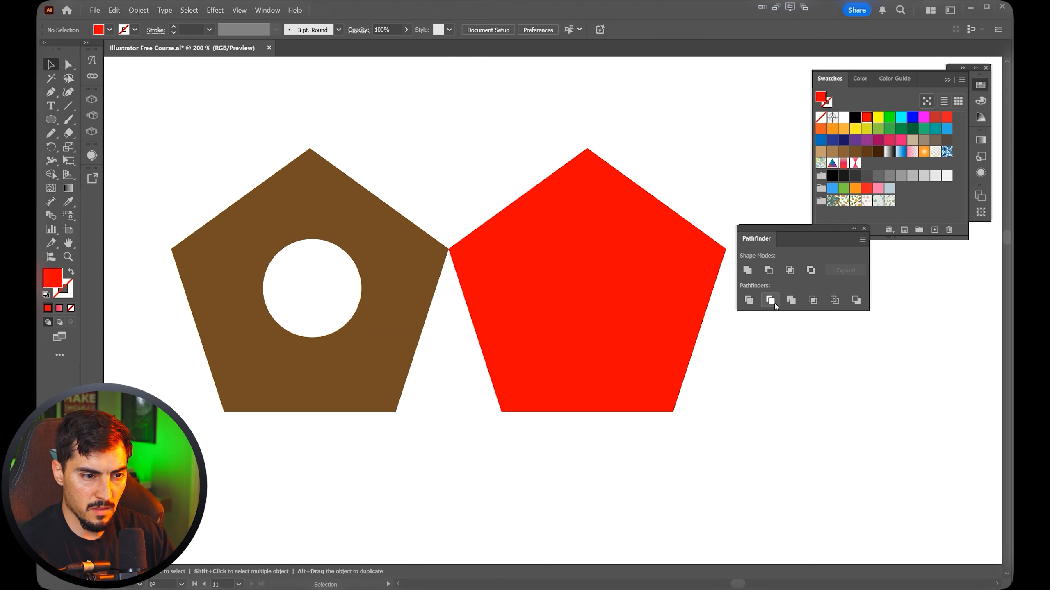
Set up two overlapping circles, one orange and one black, and select both.
{"action": "left_click_drag", "start_coordinate": [670, 339], "coordinate": [670, 417]}
{"action": "left_click", "coordinate": [855, 189]}
{"action": "left_click_drag", "start_coordinate": [675, 121], "coordinate": [591, 262]}
Divide the overlapping circles, pull one piece away, and undo back to the two whole circles.
{"action": "left_click", "coordinate": [749, 300]}
{"action": "left_click", "coordinate": [672, 172]}
{"action": "key", "text": "ctrl+z"}
{"action": "key", "text": "a"}
{"action": "left_click_drag", "start_coordinate": [636, 325], "coordinate": [903, 457]}
{"action": "key", "text": "ctrl+z"}
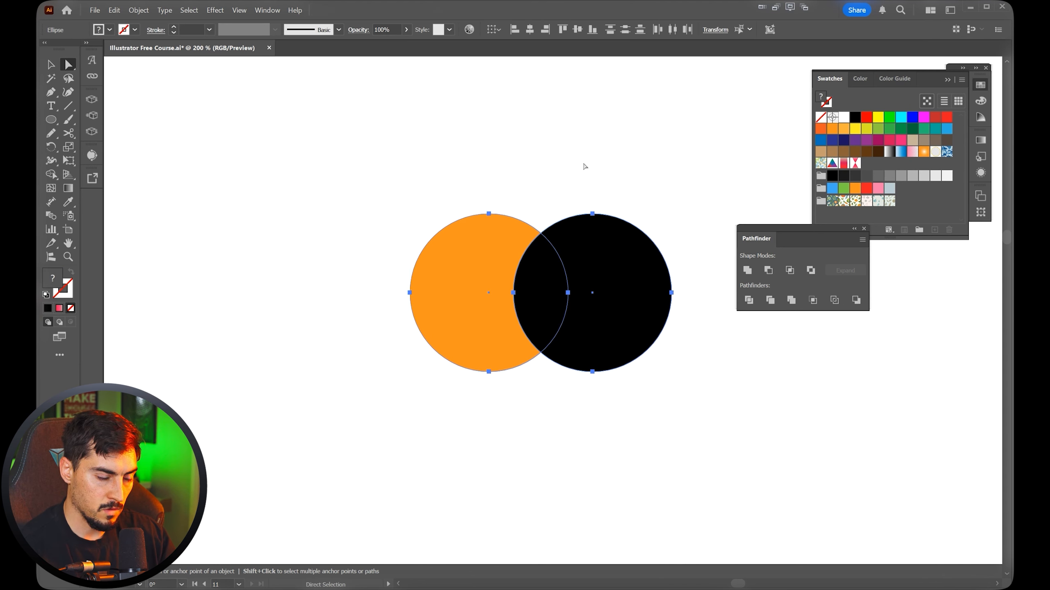
Trim away the part of the orange circle hidden behind the black circle.
{"action": "key", "text": "ctrl"}
{"action": "mouse_move", "coordinate": [572, 259]}
{"action": "left_mouse_down"}
{"action": "mouse_move", "coordinate": [634, 277]}
{"action": "mouse_move", "coordinate": [600, 258]}
{"action": "mouse_move", "coordinate": [572, 261]}
{"action": "mouse_move", "coordinate": [591, 254]}
{"action": "mouse_move", "coordinate": [584, 249]}
{"action": "mouse_move", "coordinate": [573, 260]}
{"action": "left_mouse_up"}
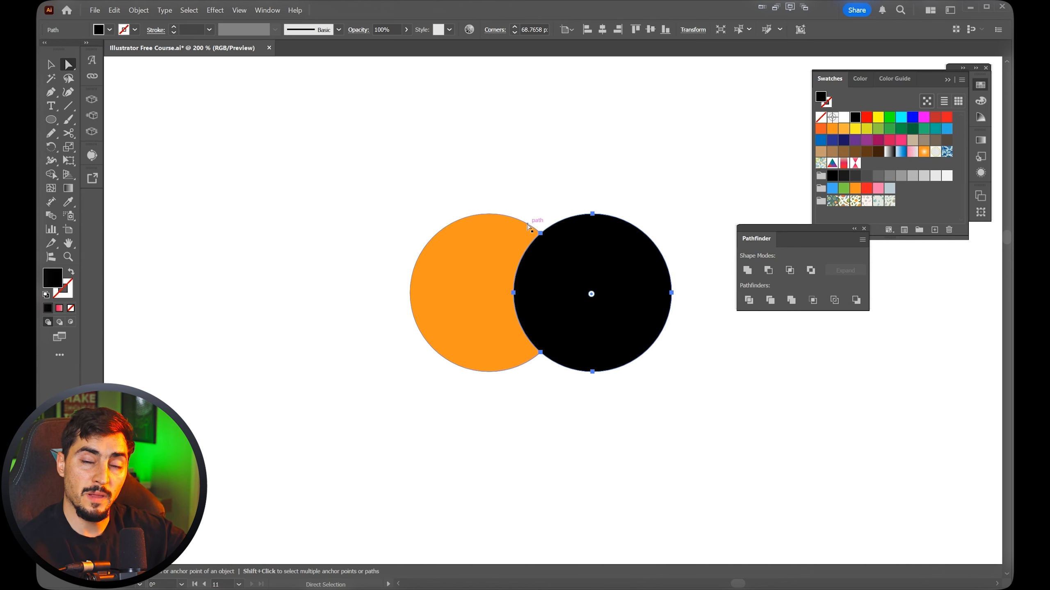
{"action": "scroll", "coordinate": [578, 285], "scroll_direction": "up", "scroll_amount": 2}
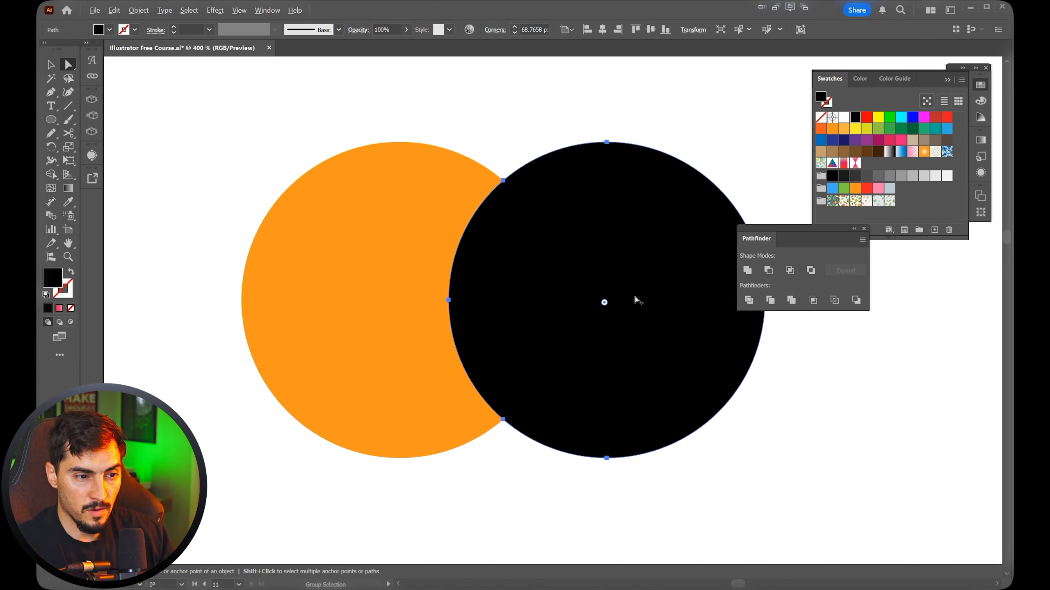
{"action": "key", "text": "ctrl+a"}
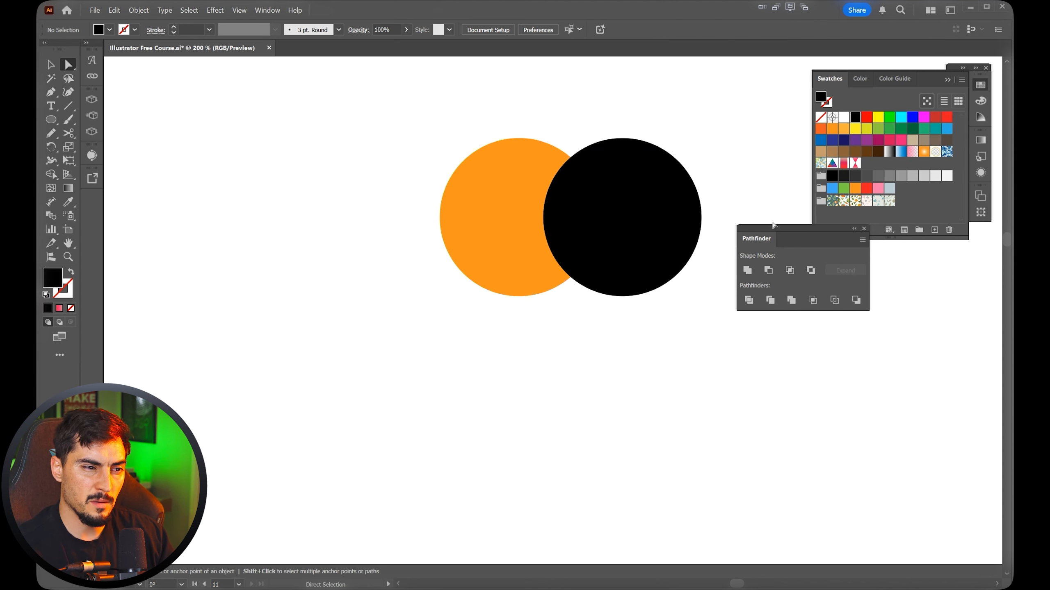
Create a pink square and a smaller blue square overlapping its right side, and select both.
{"action": "left_click_drag", "start_coordinate": [774, 226], "coordinate": [842, 248]}
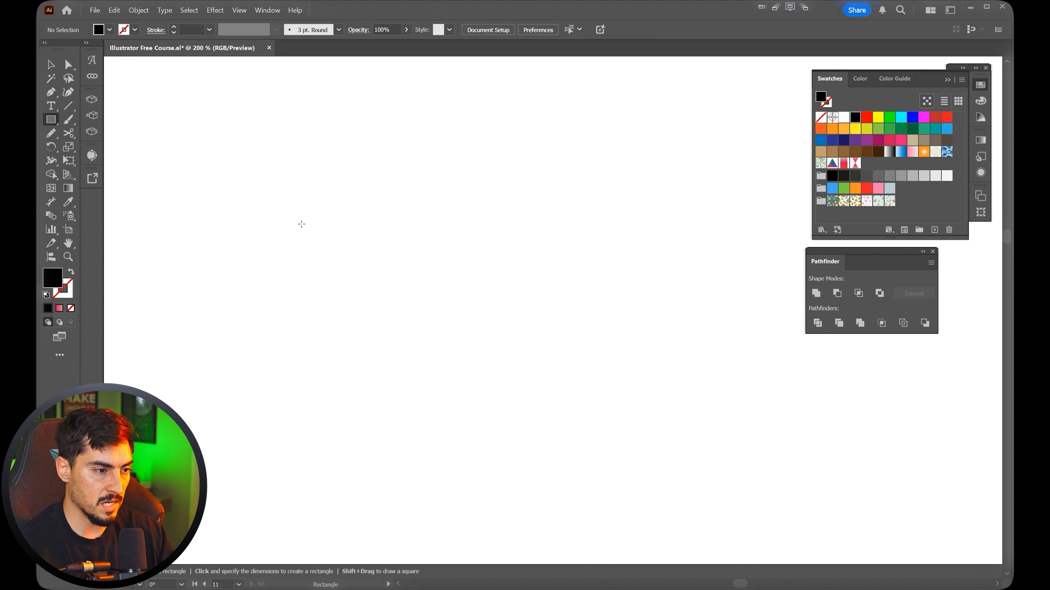
{"action": "left_click_drag", "start_coordinate": [301, 225], "coordinate": [434, 257]}
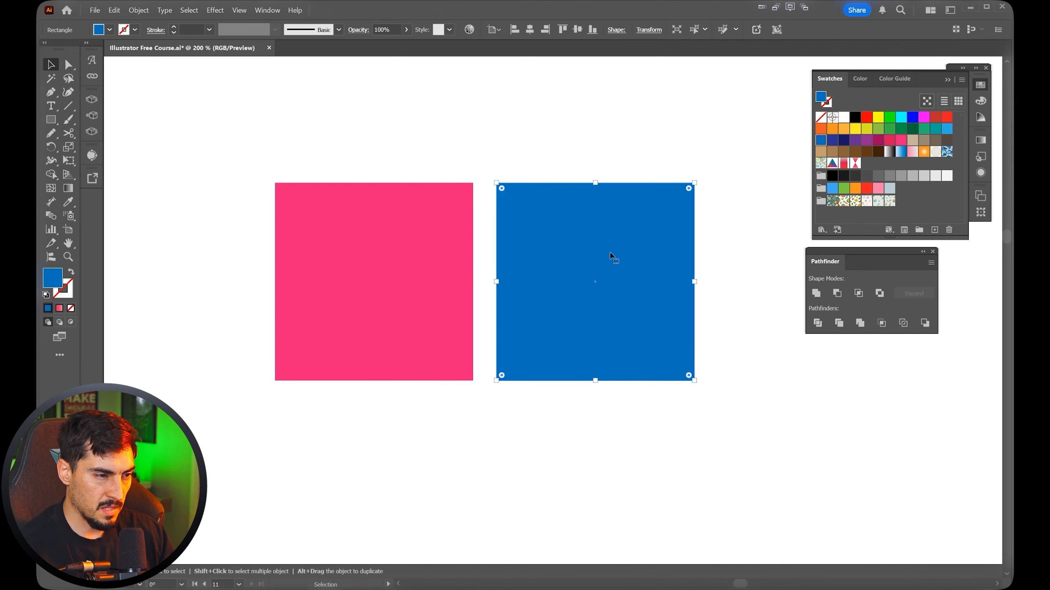
{"action": "left_click_drag", "start_coordinate": [614, 260], "coordinate": [534, 266]}
{"action": "left_click_drag", "start_coordinate": [614, 183], "coordinate": [591, 206]}
{"action": "left_click_drag", "start_coordinate": [518, 278], "coordinate": [471, 278]}
{"action": "left_click_drag", "start_coordinate": [513, 232], "coordinate": [575, 227]}
{"action": "left_click_drag", "start_coordinate": [668, 120], "coordinate": [369, 409]}
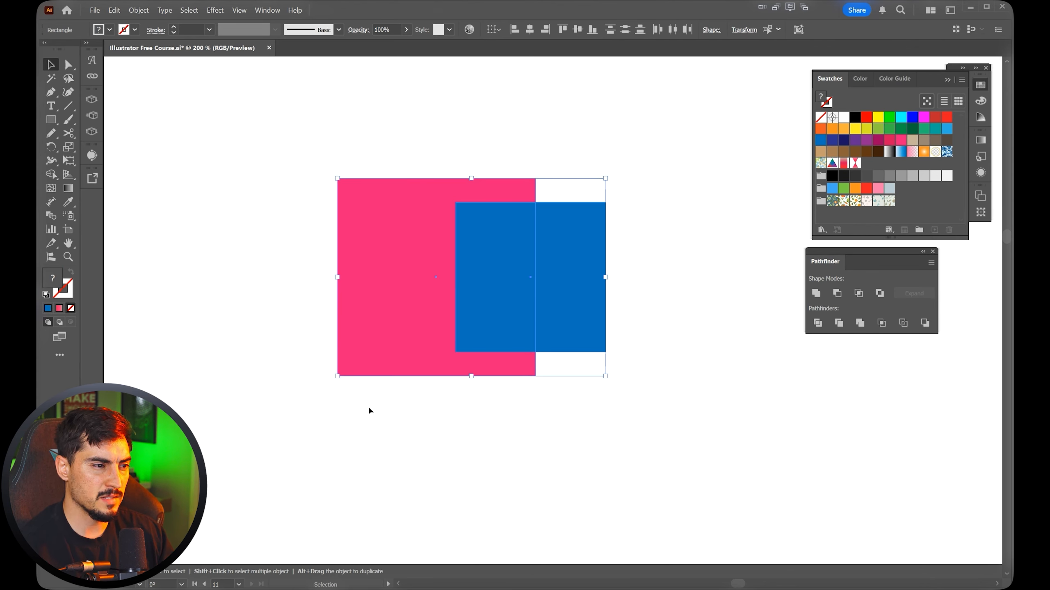
With Shape Builder, try removing the squares' overlap, undo it, and delete the outer blue and pink regions instead.
{"action": "key", "text": "shift+m"}
{"action": "right_click", "coordinate": [53, 175]}
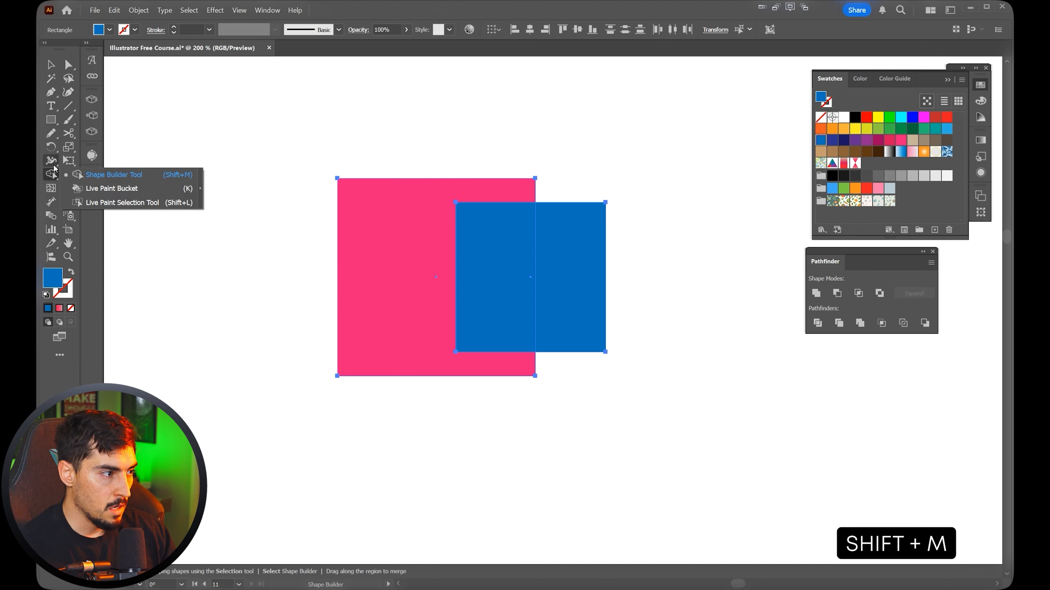
{"action": "left_click", "coordinate": [51, 178]}
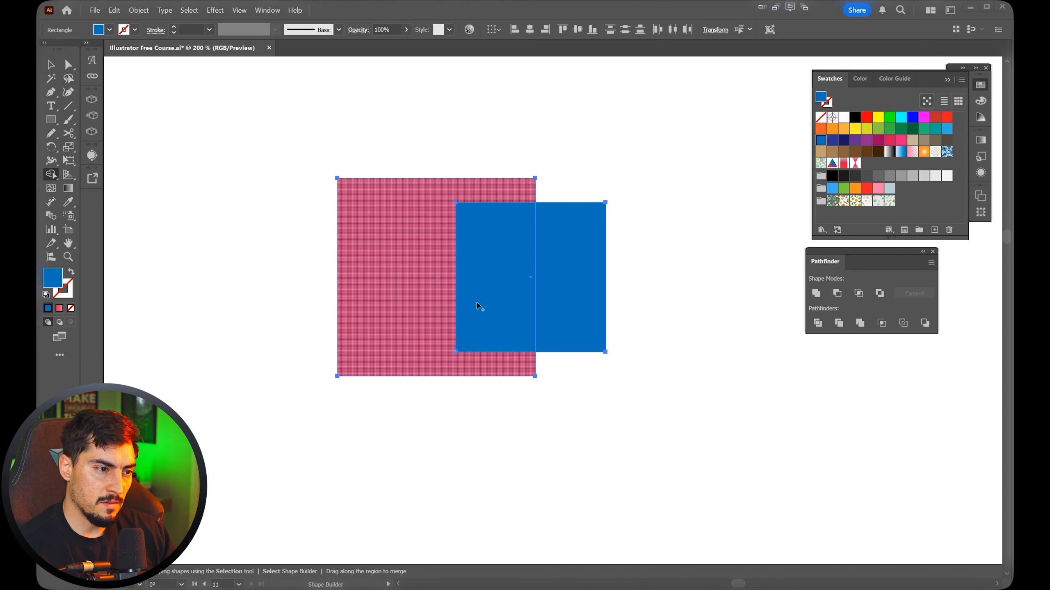
{"action": "scroll", "coordinate": [445, 209], "scroll_direction": "up", "scroll_amount": 1}
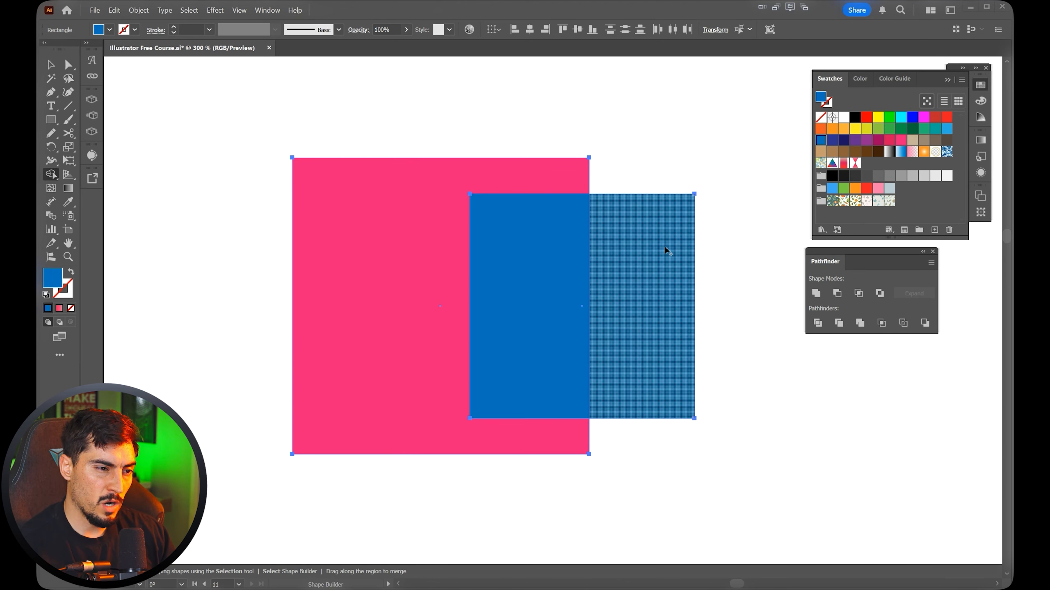
{"action": "left_click", "coordinate": [519, 234], "text": "alt"}
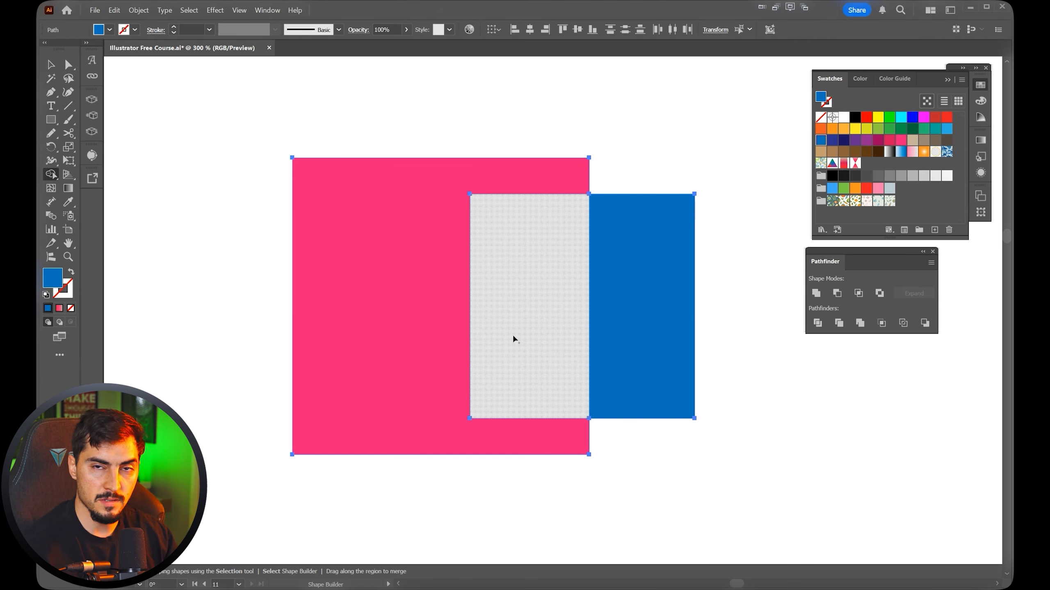
{"action": "key", "text": "ctrl+z"}
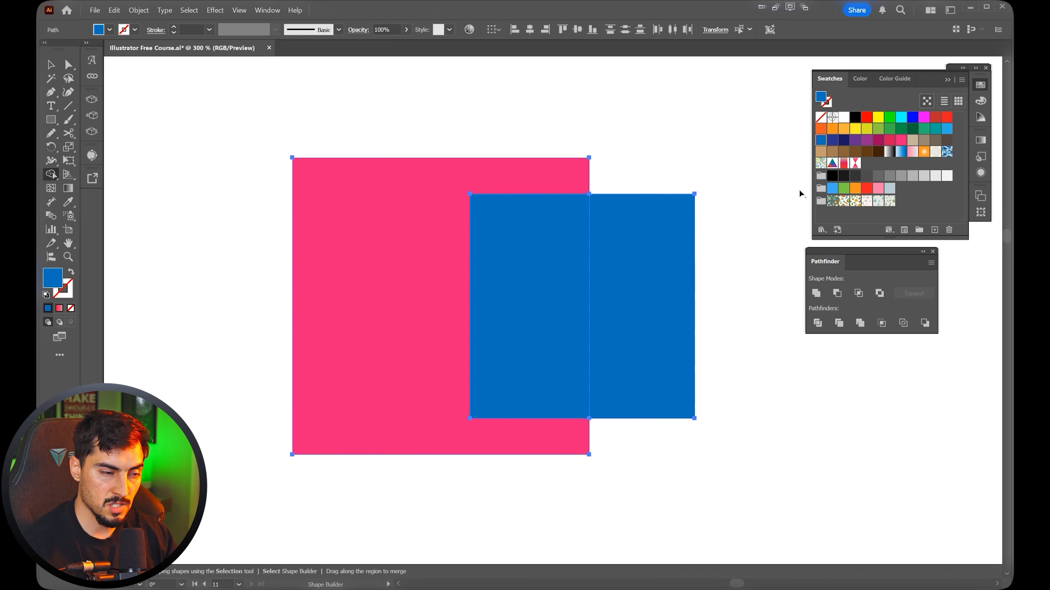
{"action": "left_click", "coordinate": [634, 267], "text": "alt"}
{"action": "left_click", "coordinate": [437, 165], "text": "alt"}
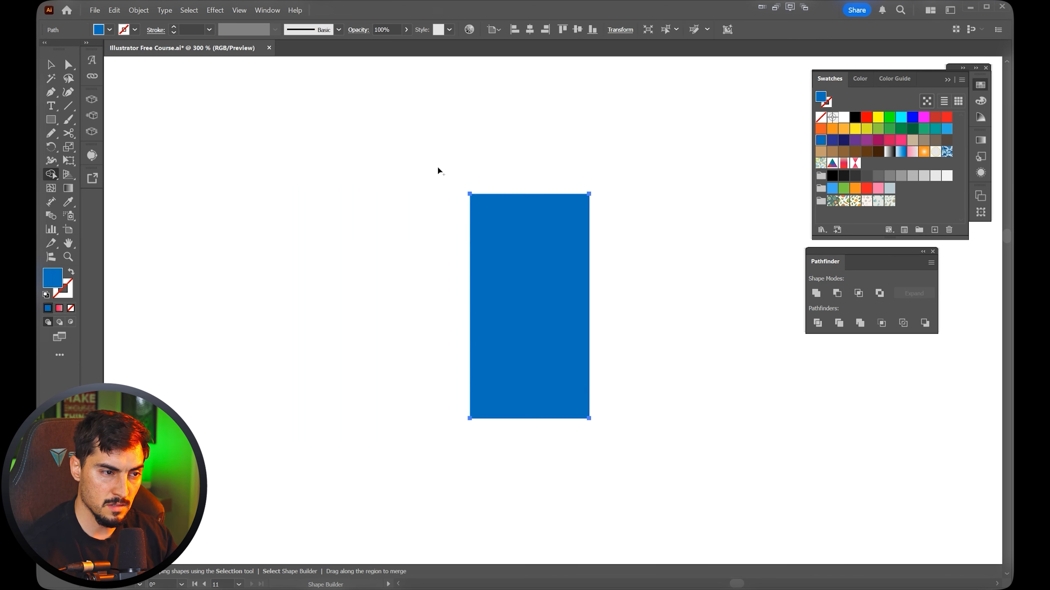
Draw a cluster of overlapping blue rectangles of various sizes over the remaining blue rectangle.
{"action": "key", "text": "v"}
{"action": "left_click", "coordinate": [659, 262]}
{"action": "left_click_drag", "start_coordinate": [683, 285], "coordinate": [587, 183]}
{"action": "key", "text": "m"}
{"action": "left_click_drag", "start_coordinate": [567, 130], "coordinate": [407, 219]}
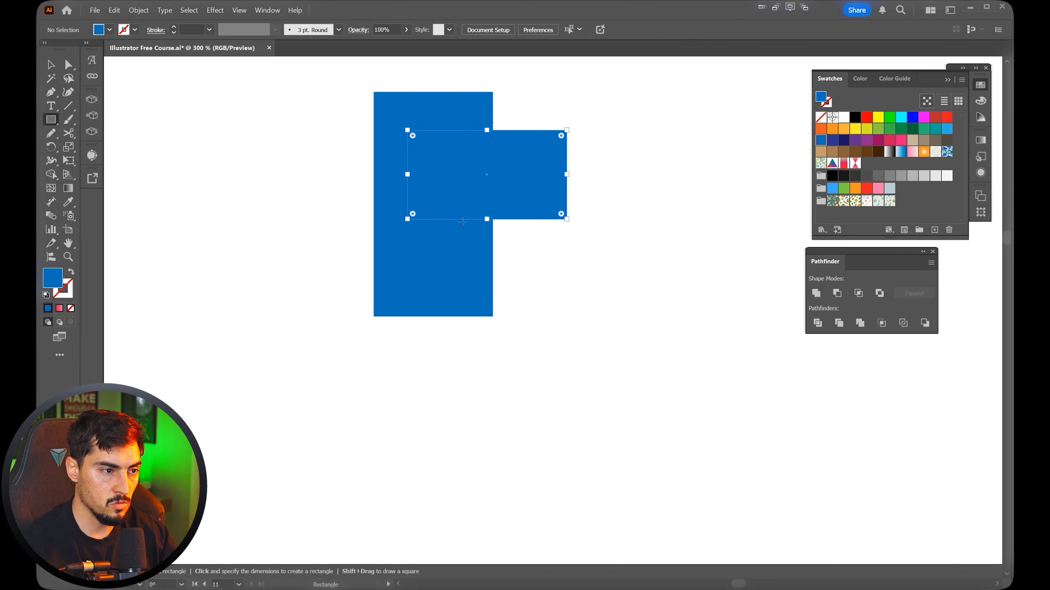
{"action": "left_click_drag", "start_coordinate": [567, 200], "coordinate": [420, 349]}
{"action": "left_click_drag", "start_coordinate": [556, 366], "coordinate": [392, 412]}
{"action": "left_click_drag", "start_coordinate": [287, 197], "coordinate": [567, 316]}
{"action": "left_click_drag", "start_coordinate": [689, 196], "coordinate": [480, 204]}
{"action": "left_click_drag", "start_coordinate": [341, 142], "coordinate": [287, 211]}
{"action": "left_click_drag", "start_coordinate": [658, 341], "coordinate": [656, 366]}
{"action": "left_click_drag", "start_coordinate": [585, 109], "coordinate": [314, 398]}
{"action": "left_click_drag", "start_coordinate": [660, 127], "coordinate": [350, 401]}
Select all the blue rectangles and delete one overlap region near the upper middle with Shape Builder.
{"action": "key", "text": "v"}
{"action": "key", "text": "ctrl+a"}
{"action": "key", "text": "shift+m"}
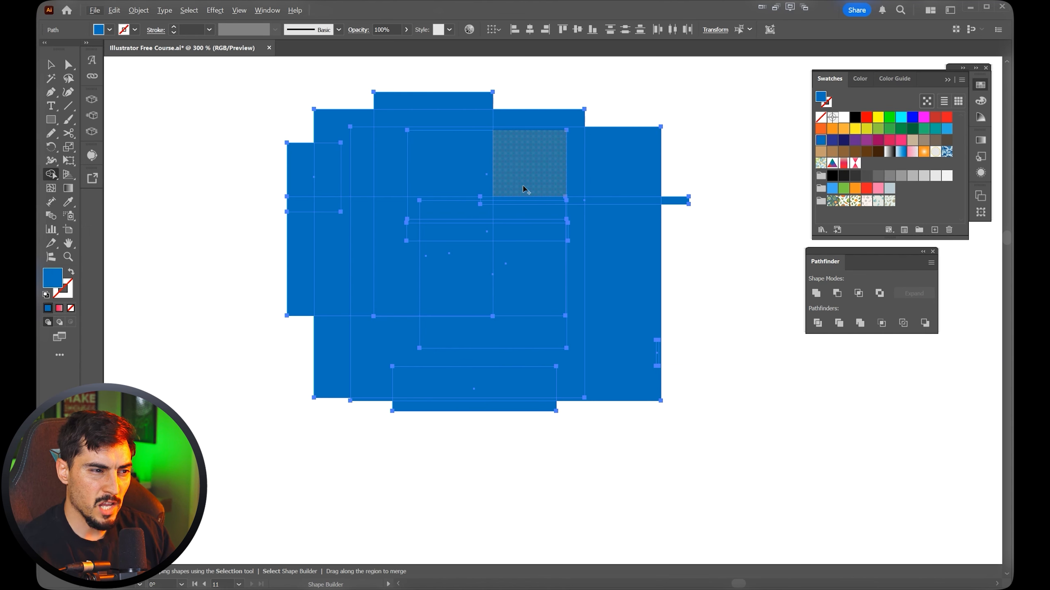
{"action": "scroll", "coordinate": [511, 177], "scroll_direction": "up", "scroll_amount": 1}
{"action": "left_click", "coordinate": [537, 170], "text": "alt"}
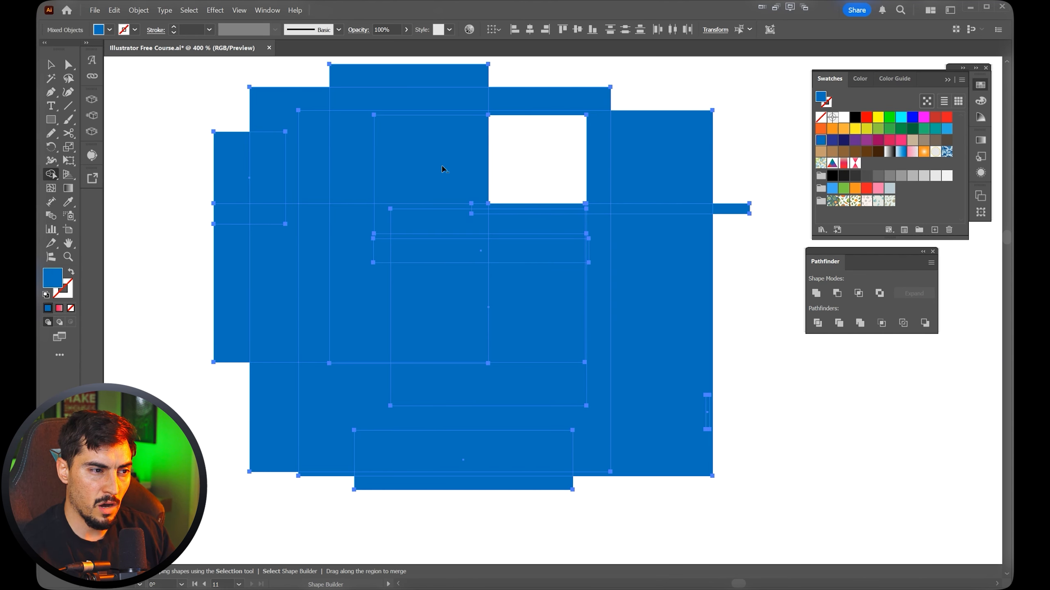
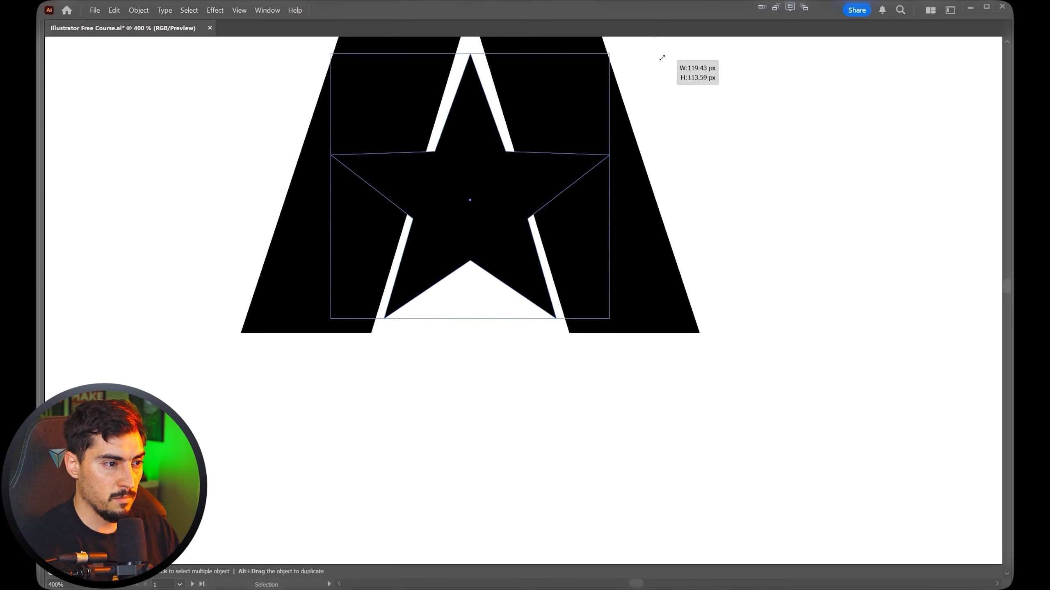
Fill the star over the black letter A with magenta and deselect it.
{"action": "left_click", "coordinate": [745, 139]}
{"action": "scroll", "coordinate": [746, 142], "scroll_direction": "down", "scroll_amount": 1}
{"action": "left_click", "coordinate": [558, 212]}
{"action": "key", "text": "Tab"}
{"action": "left_click", "coordinate": [878, 140]}
{"action": "left_click", "coordinate": [781, 155]}
{"action": "key", "text": "Tab"}
Select both blue A and navy star pairs and shift them closer to the black letter A.
{"action": "left_click_drag", "start_coordinate": [664, 178], "coordinate": [583, 243]}
{"action": "left_click", "coordinate": [583, 246]}
{"action": "left_click", "coordinate": [398, 309], "text": "shift"}
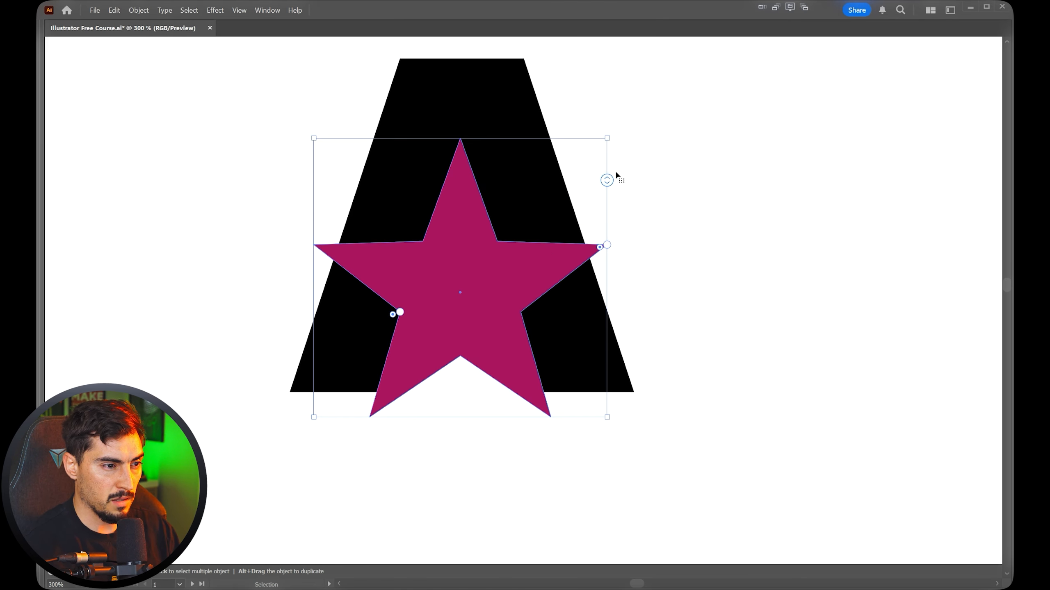
{"action": "scroll", "coordinate": [466, 264], "scroll_direction": "down", "scroll_amount": 1}
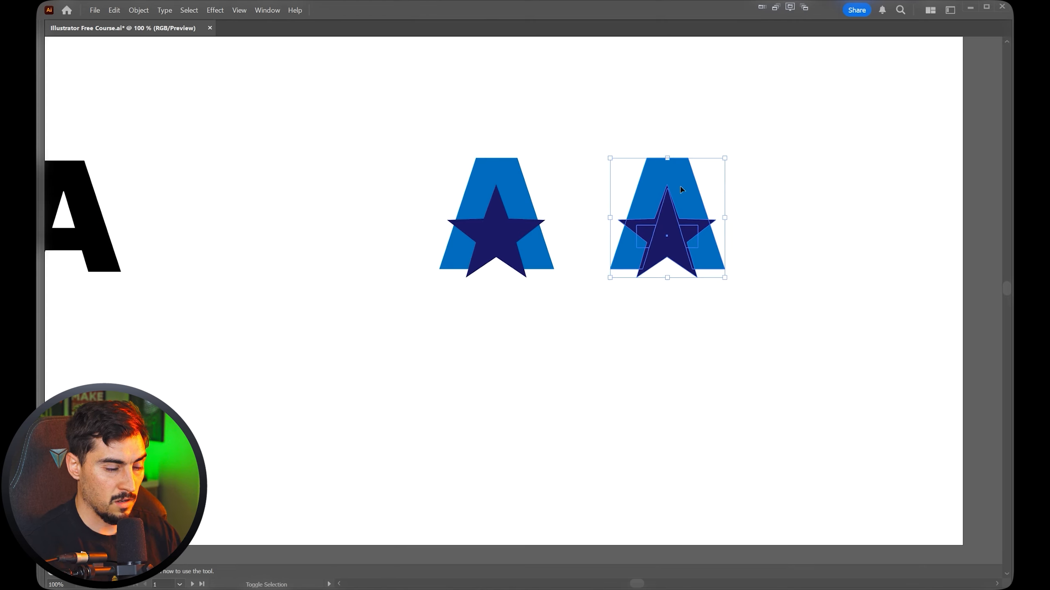
{"action": "left_click", "coordinate": [505, 225], "text": "shift"}
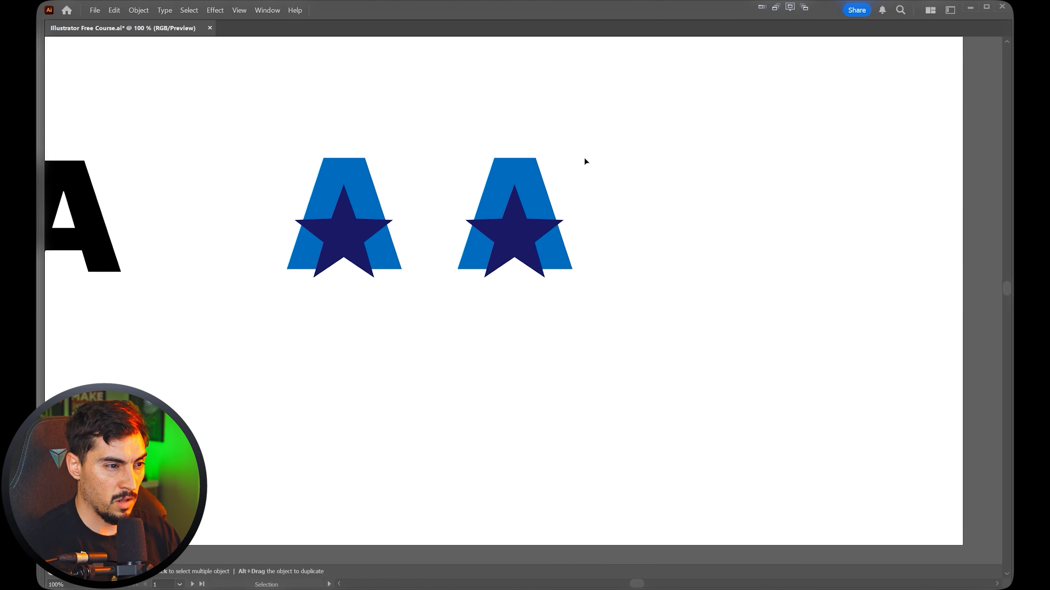
Shrink the navy star on the second blue A, place it in the letter's opening, and centre it horizontally.
{"action": "key", "text": "ctrl+equal"}
{"action": "left_click", "coordinate": [464, 262]}
{"action": "left_click_drag", "start_coordinate": [573, 174], "coordinate": [542, 265]}
{"action": "scroll", "coordinate": [498, 251], "scroll_direction": "up", "scroll_amount": 2}
{"action": "scroll", "coordinate": [521, 231], "scroll_direction": "up", "scroll_amount": 1}
{"action": "left_click_drag", "start_coordinate": [626, 179], "coordinate": [583, 217]}
{"action": "left_click_drag", "start_coordinate": [562, 312], "coordinate": [563, 304]}
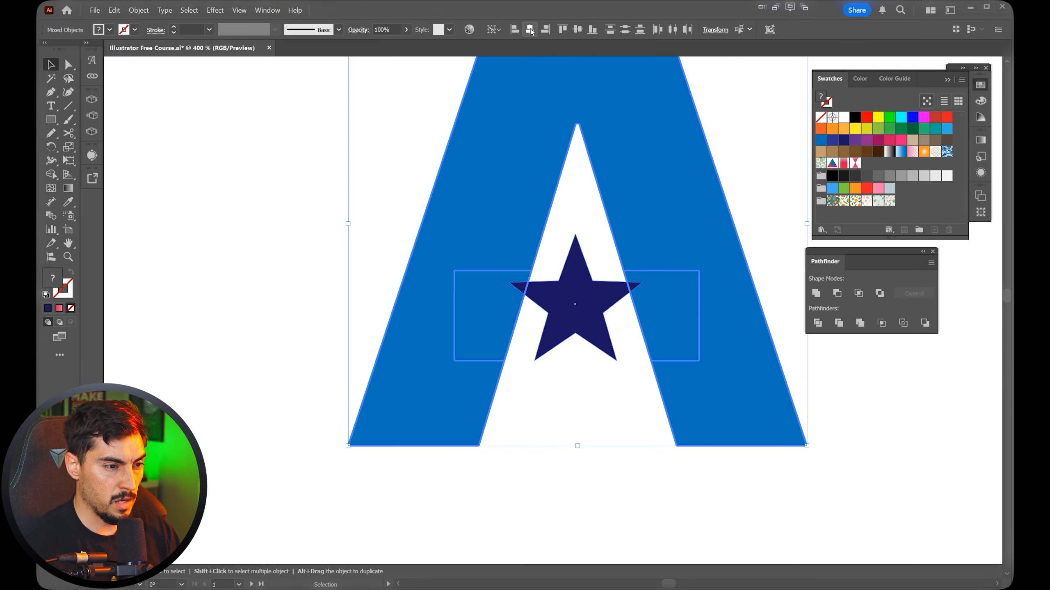
{"action": "left_click", "coordinate": [529, 30]}
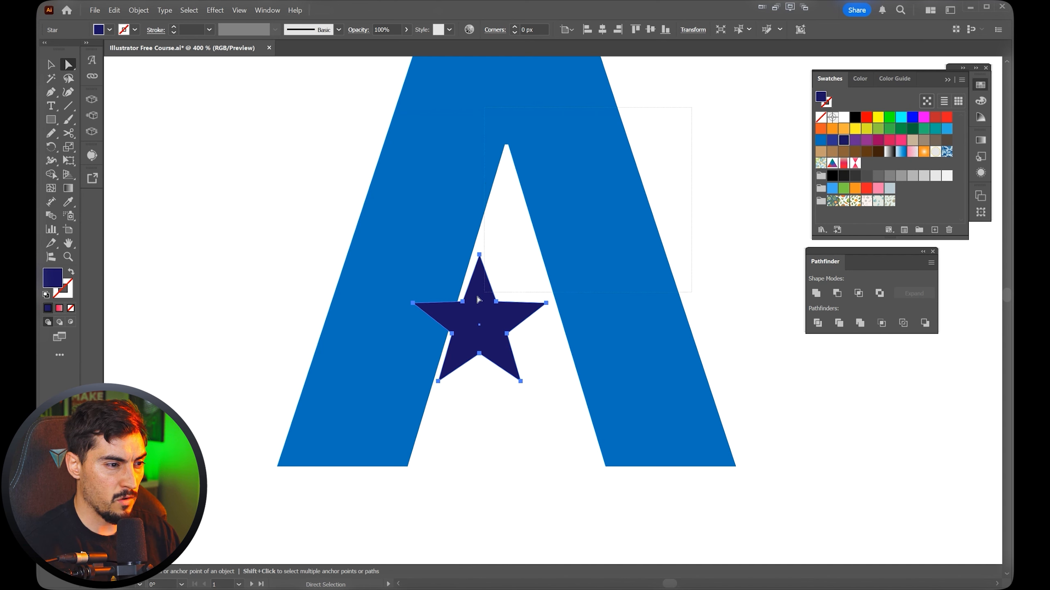
Try left-aligning selected anchor points of the star and letter, undo it, and centre the whole star horizontally on the A.
{"action": "left_click_drag", "start_coordinate": [477, 297], "coordinate": [400, 344]}
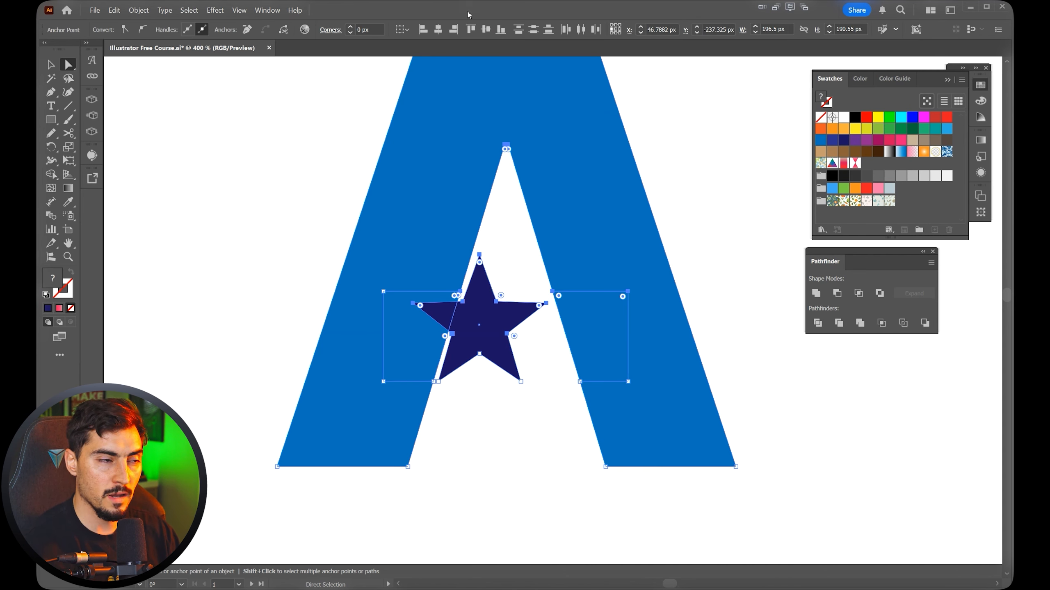
{"action": "left_click", "coordinate": [426, 33]}
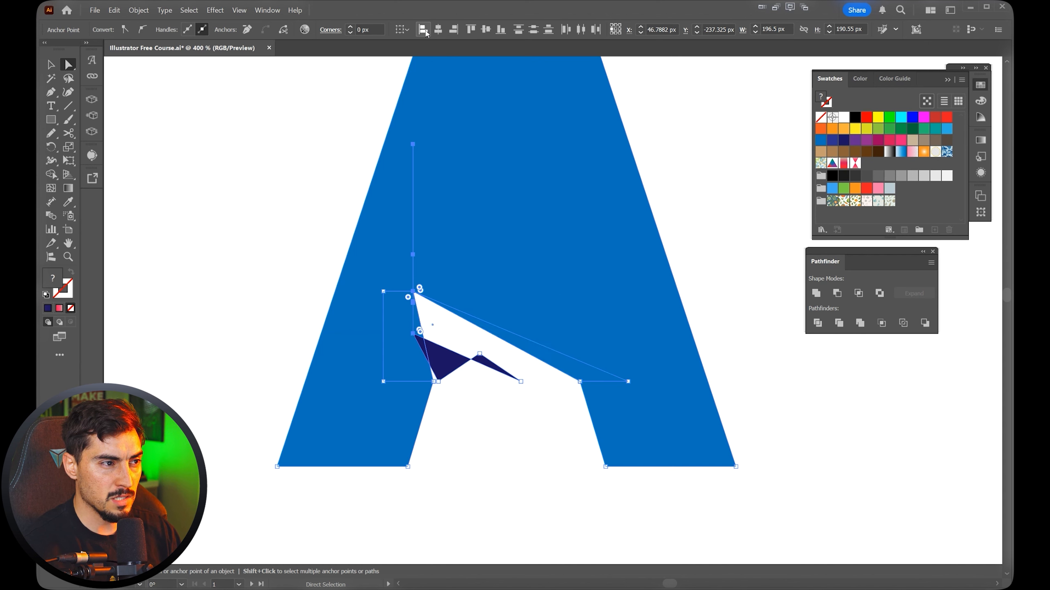
{"action": "key", "text": "ctrl+z"}
{"action": "key", "text": "v"}
{"action": "left_click", "coordinate": [527, 32]}
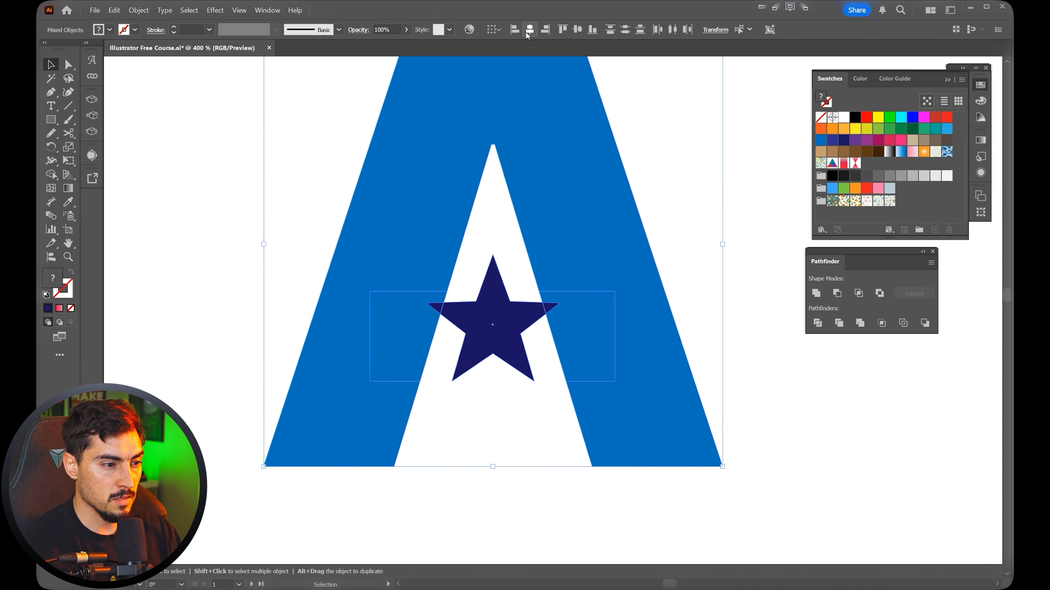
Try right-aligning anchor points of the star and letter, undo it, then reselect points and align them to their vertical centre.
{"action": "key", "text": "a"}
{"action": "left_click_drag", "start_coordinate": [715, 363], "coordinate": [396, 132]}
{"action": "left_click", "coordinate": [453, 33]}
{"action": "key", "text": "ctrl+z"}
{"action": "key", "text": "ctrl+shift+a"}
{"action": "left_click_drag", "start_coordinate": [698, 86], "coordinate": [395, 407]}
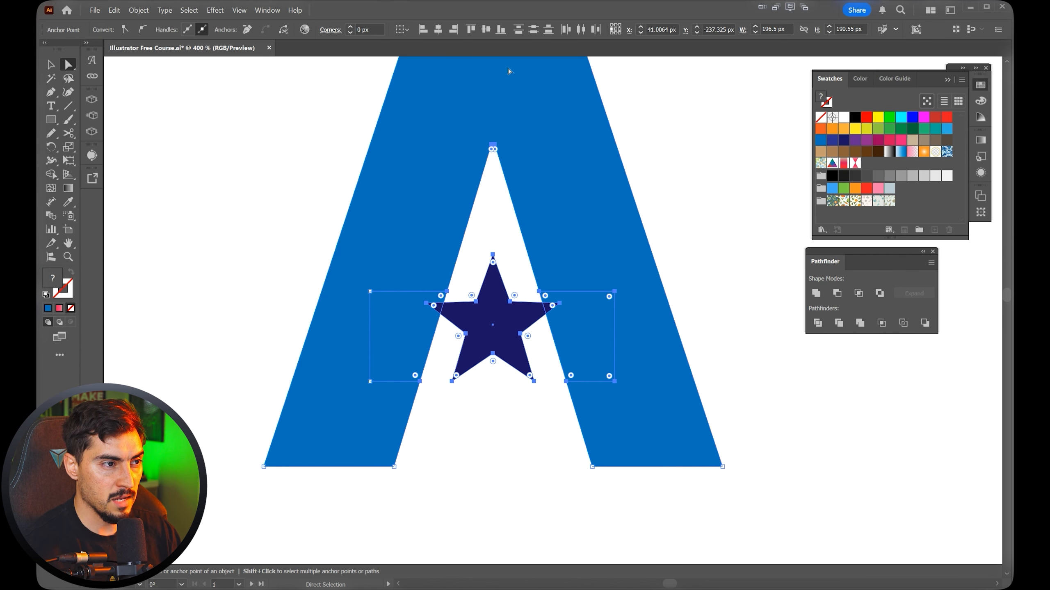
{"action": "left_click", "coordinate": [486, 29]}
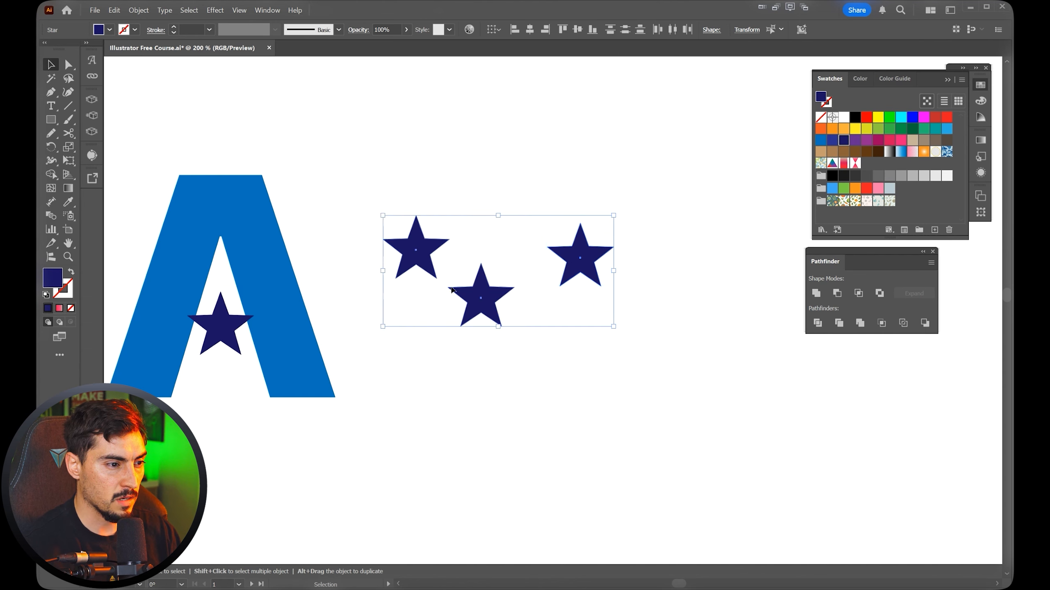
Distribute the three navy star copies evenly by horizontal centre and align them on their vertical centres.
{"action": "key", "text": "ctrl+="}
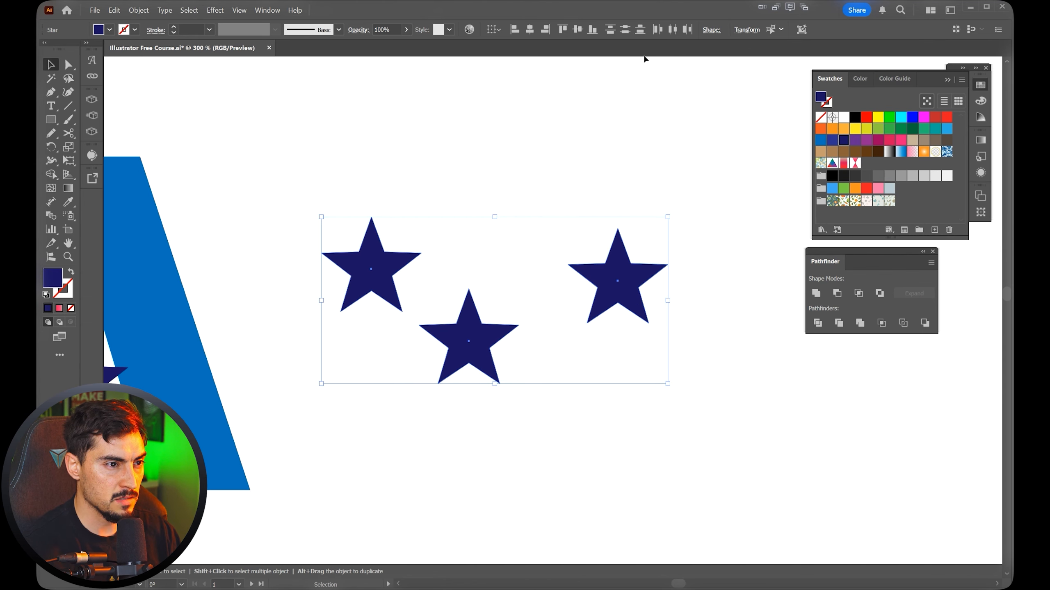
{"action": "left_click", "coordinate": [672, 29]}
{"action": "scroll", "coordinate": [399, 378], "scroll_direction": "up", "scroll_amount": 1}
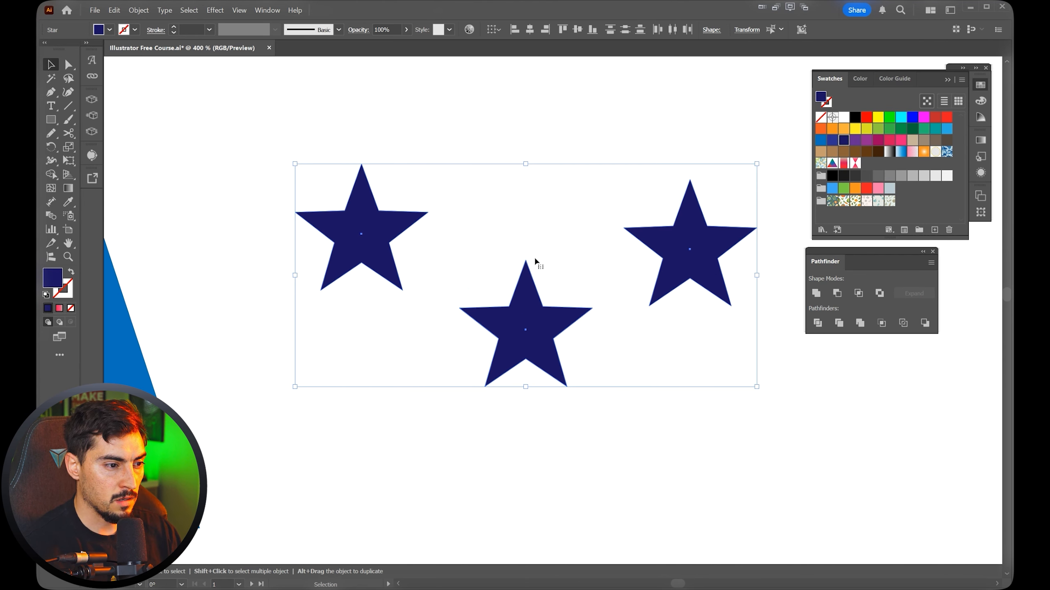
{"action": "left_click", "coordinate": [577, 30]}
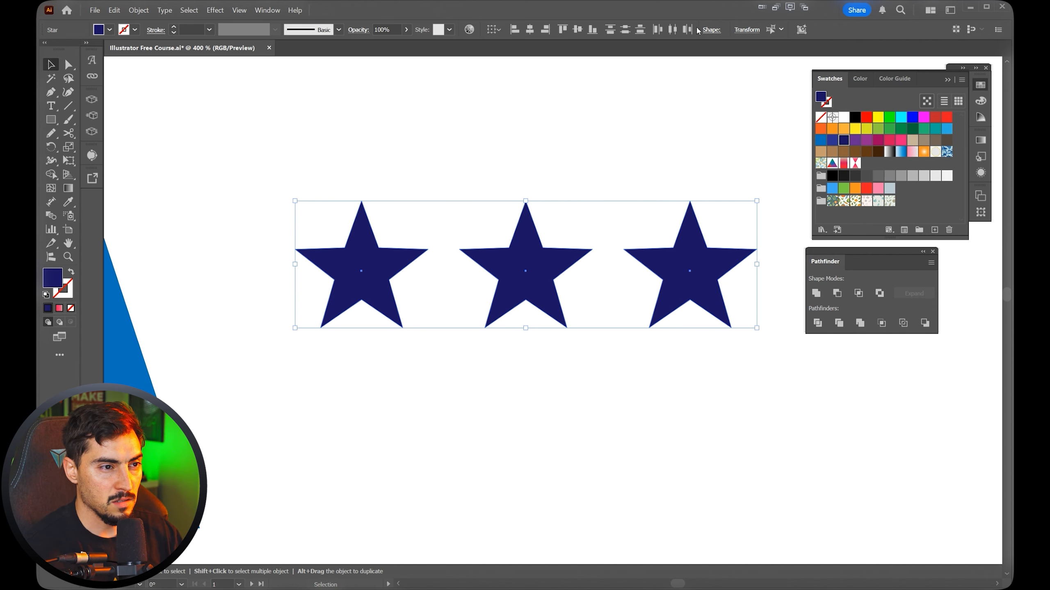
{"action": "scroll", "coordinate": [624, 130], "scroll_direction": "down", "scroll_amount": 3}
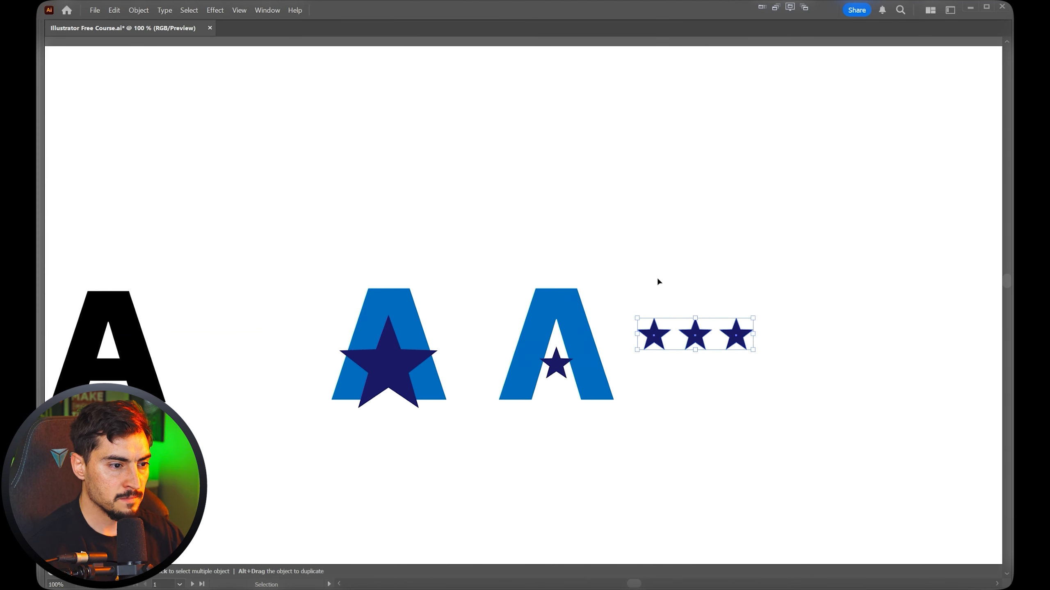
Enlarge the navy star over the second blue A's opening, centre it on the letter, and select both shapes.
{"action": "scroll", "coordinate": [569, 437], "scroll_direction": "up", "scroll_amount": 2}
{"action": "left_click", "coordinate": [549, 314]}
{"action": "left_click_drag", "start_coordinate": [544, 317], "coordinate": [544, 350]}
{"action": "left_click_drag", "start_coordinate": [593, 255], "coordinate": [612, 248]}
{"action": "mouse_move", "coordinate": [573, 291]}
{"action": "left_mouse_down"}
{"action": "mouse_move", "coordinate": [573, 270]}
{"action": "mouse_move", "coordinate": [529, 281]}
{"action": "left_mouse_up"}
{"action": "left_click", "coordinate": [589, 248], "text": "shift"}
Cut the star out of the blue A with Shape Builder and duplicate the resulting letter below it.
{"action": "key", "text": "shift+m"}
{"action": "scroll", "coordinate": [573, 270], "scroll_direction": "up", "scroll_amount": 1}
{"action": "left_click", "coordinate": [463, 284], "text": "alt"}
{"action": "key", "text": "v"}
{"action": "key", "text": "shift+m"}
{"action": "left_click", "coordinate": [475, 267], "text": "alt"}
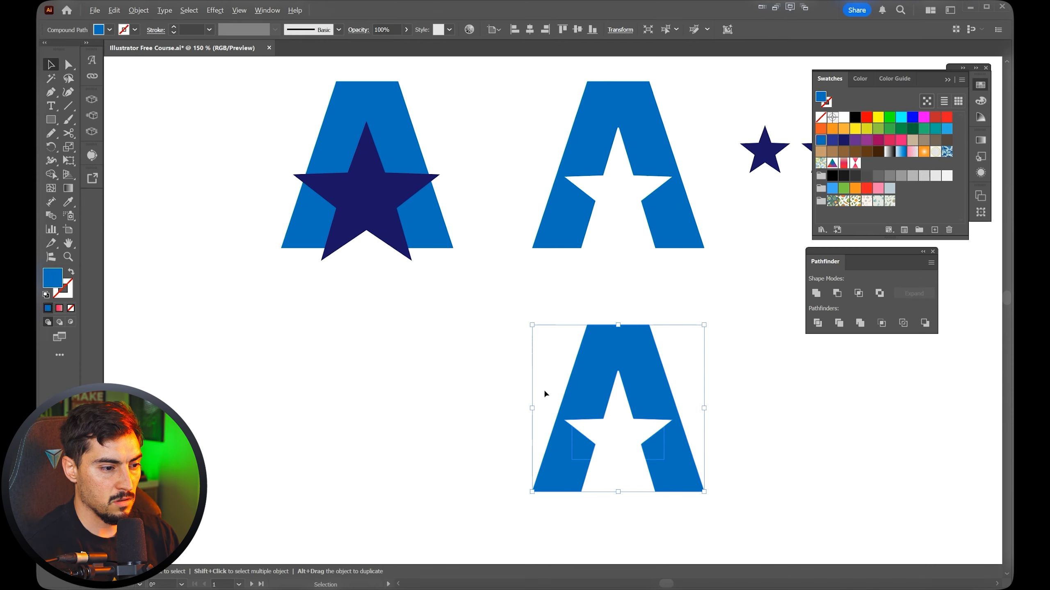
Clean up the copied A by uniting its leftover pieces with Pathfinder, and show it in white on a red rectangle.
{"action": "key", "text": "ctrl+plus"}
{"action": "key", "text": "a"}
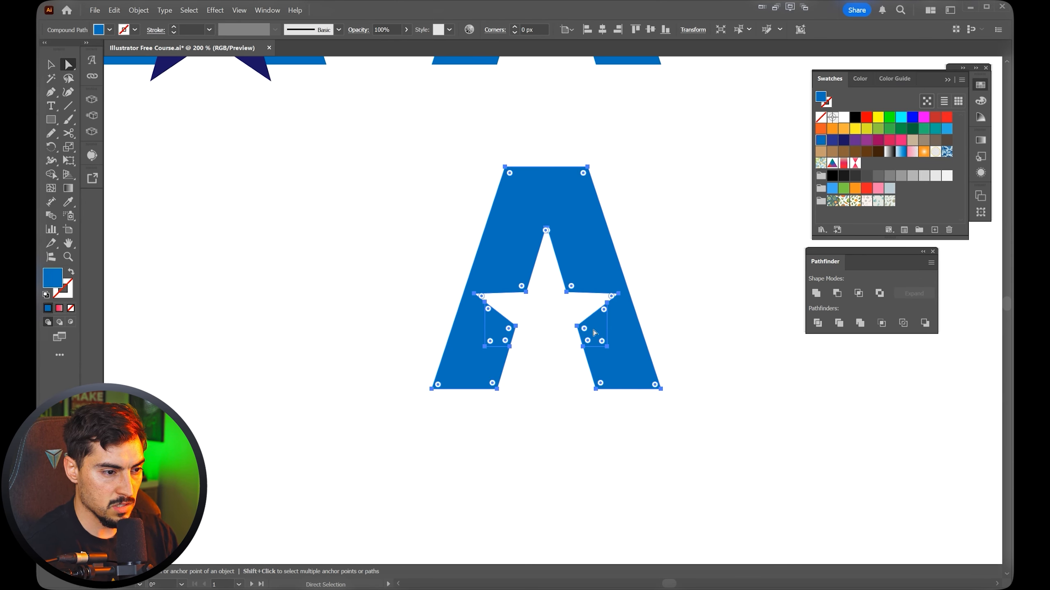
{"action": "left_click_drag", "start_coordinate": [624, 337], "coordinate": [600, 335]}
{"action": "scroll", "coordinate": [603, 334], "scroll_direction": "up", "scroll_amount": 1}
{"action": "left_click", "coordinate": [816, 294]}
{"action": "scroll", "coordinate": [691, 284], "scroll_direction": "down", "scroll_amount": 2}
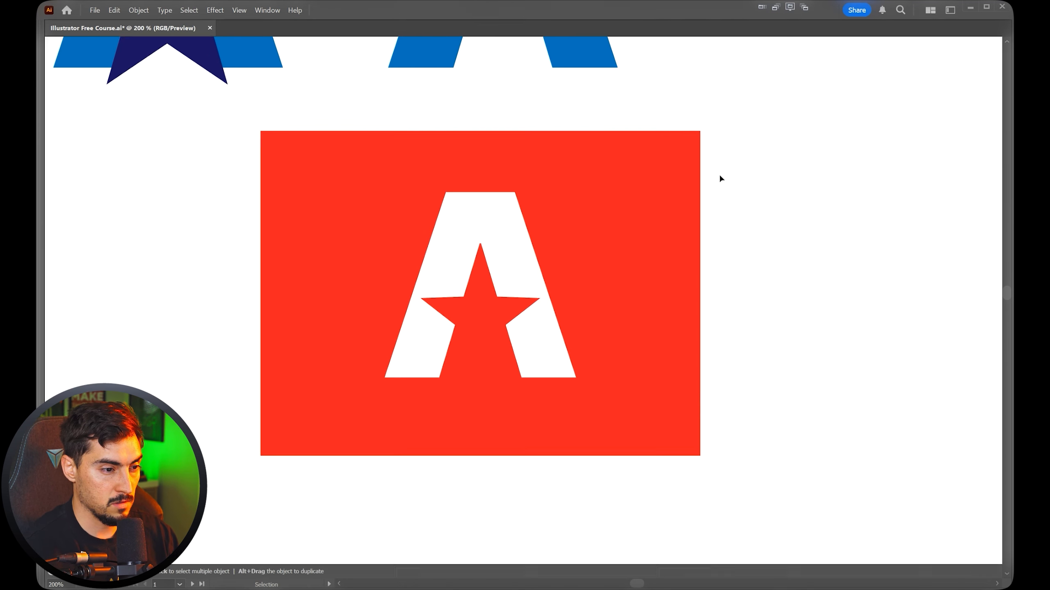
On the Logo Tracing artboard, trace the sketched rooster's upper beak and four-spiked crest with the Pen tool, down to the back of the head.
{"action": "left_click_drag", "start_coordinate": [808, 203], "coordinate": [611, 308]}
{"action": "scroll", "coordinate": [858, 191], "scroll_direction": "down", "scroll_amount": 3}
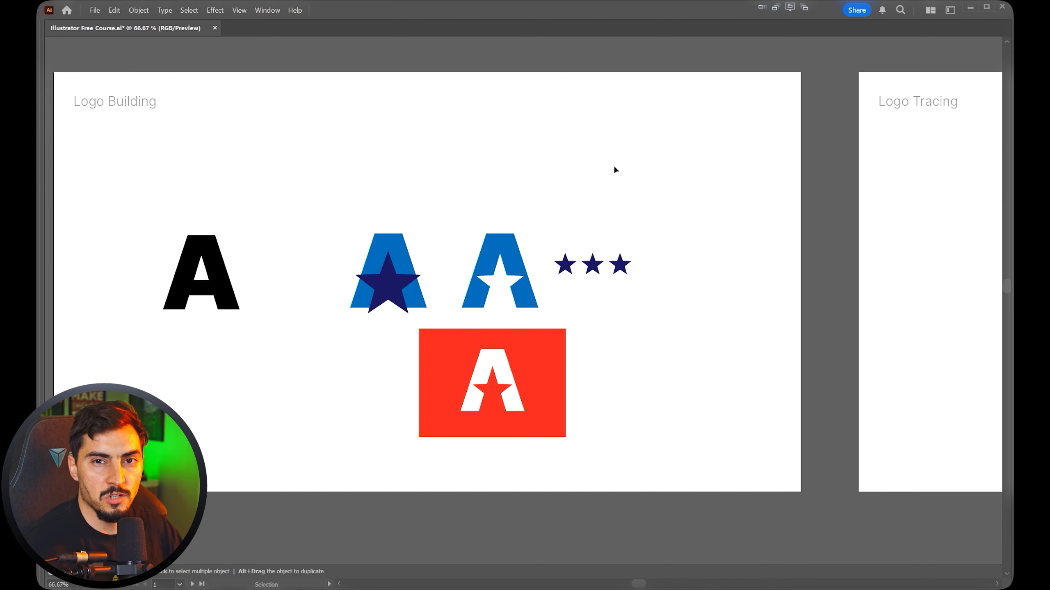
{"action": "mouse_move", "coordinate": [805, 214]}
{"action": "left_mouse_down"}
{"action": "mouse_move", "coordinate": [430, 235]}
{"action": "mouse_move", "coordinate": [218, 214]}
{"action": "left_mouse_up"}
{"action": "scroll", "coordinate": [696, 217], "scroll_direction": "up", "scroll_amount": 1}
{"action": "left_click_drag", "start_coordinate": [901, 143], "coordinate": [856, 165]}
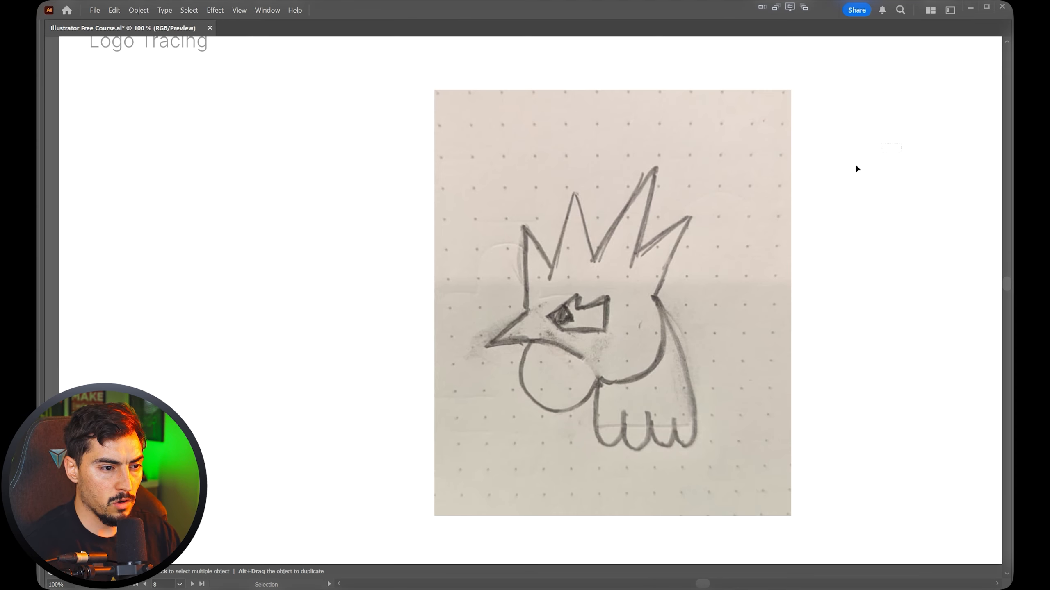
{"action": "key", "text": "p"}
{"action": "scroll", "coordinate": [570, 239], "scroll_direction": "up", "scroll_amount": 1}
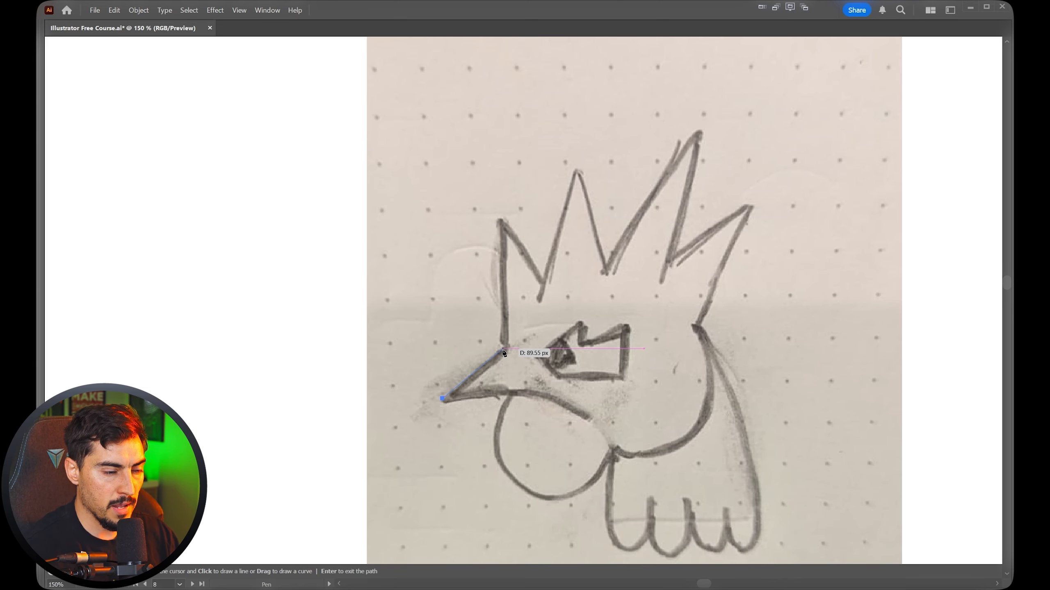
{"action": "left_click", "coordinate": [501, 219]}
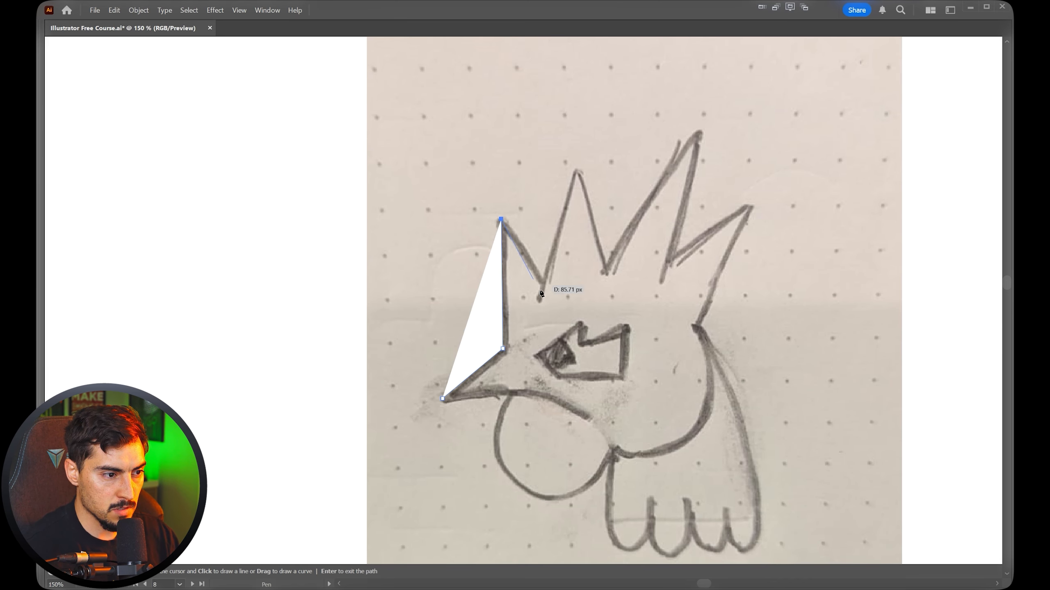
{"action": "left_click", "coordinate": [578, 168]}
{"action": "left_click", "coordinate": [605, 280]}
{"action": "left_click", "coordinate": [698, 129]}
{"action": "left_click", "coordinate": [664, 269]}
{"action": "left_click", "coordinate": [748, 205]}
{"action": "left_click", "coordinate": [695, 327]}
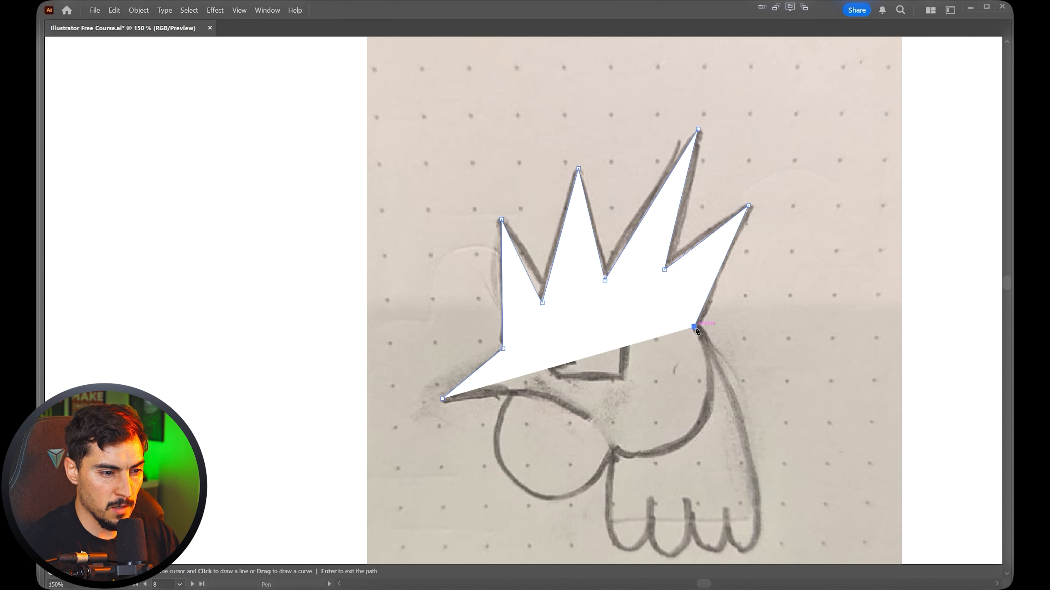
Continue the Pen path with curves around the neck and round wattle, and close the outline at the beak tip.
{"action": "left_click_drag", "start_coordinate": [688, 441], "coordinate": [631, 466]}
{"action": "left_click", "coordinate": [612, 447]}
{"action": "left_click_drag", "start_coordinate": [548, 497], "coordinate": [498, 497]}
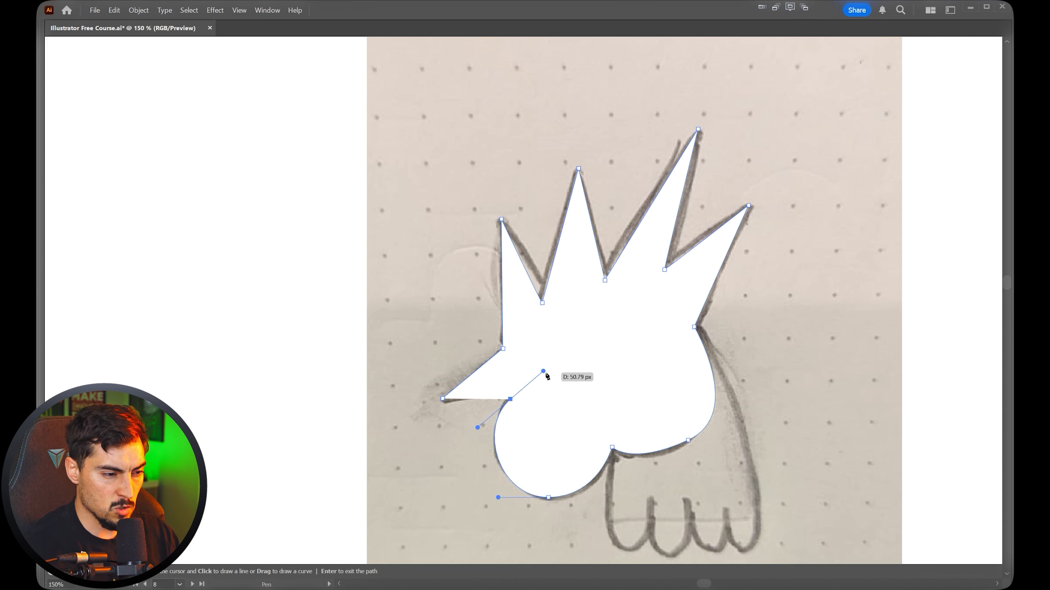
{"action": "left_click_drag", "start_coordinate": [510, 399], "coordinate": [543, 371]}
{"action": "left_click", "coordinate": [443, 399]}
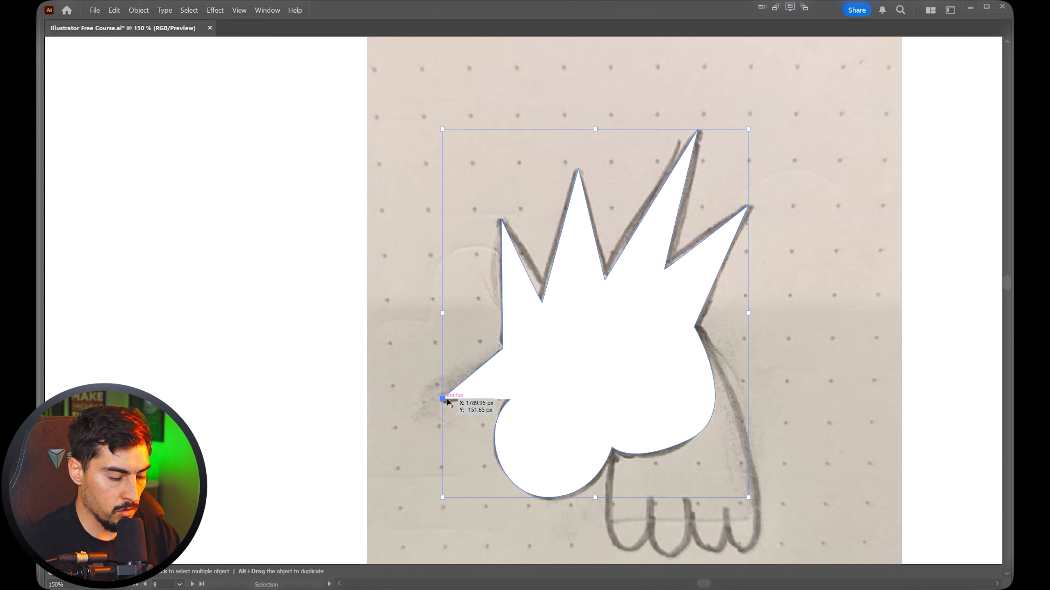
Give the traced head outline no fill and a red stroke so the sketch shows through.
{"action": "key", "text": "shift+x"}
{"action": "key", "text": "v"}
{"action": "key", "text": "a"}
{"action": "left_click_drag", "start_coordinate": [722, 375], "coordinate": [718, 309]}
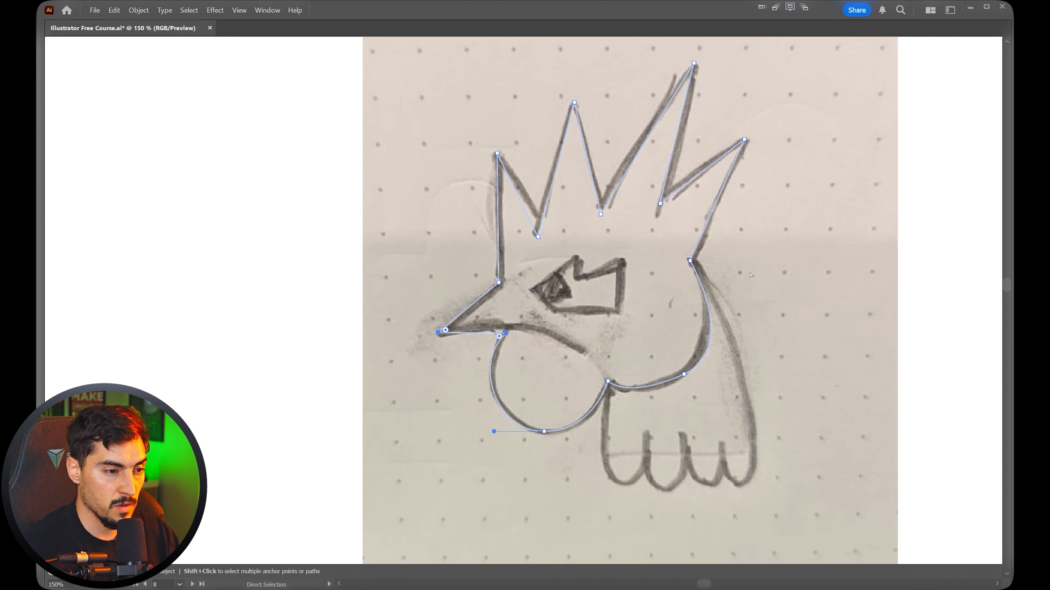
{"action": "key", "text": "Tab"}
{"action": "left_click", "coordinate": [945, 117]}
{"action": "left_click", "coordinate": [678, 147]}
{"action": "key", "text": "v"}
Trace the rooster's angular eye as a closed straight-sided path with the Pen tool.
{"action": "scroll", "coordinate": [652, 213], "scroll_direction": "up", "scroll_amount": 1}
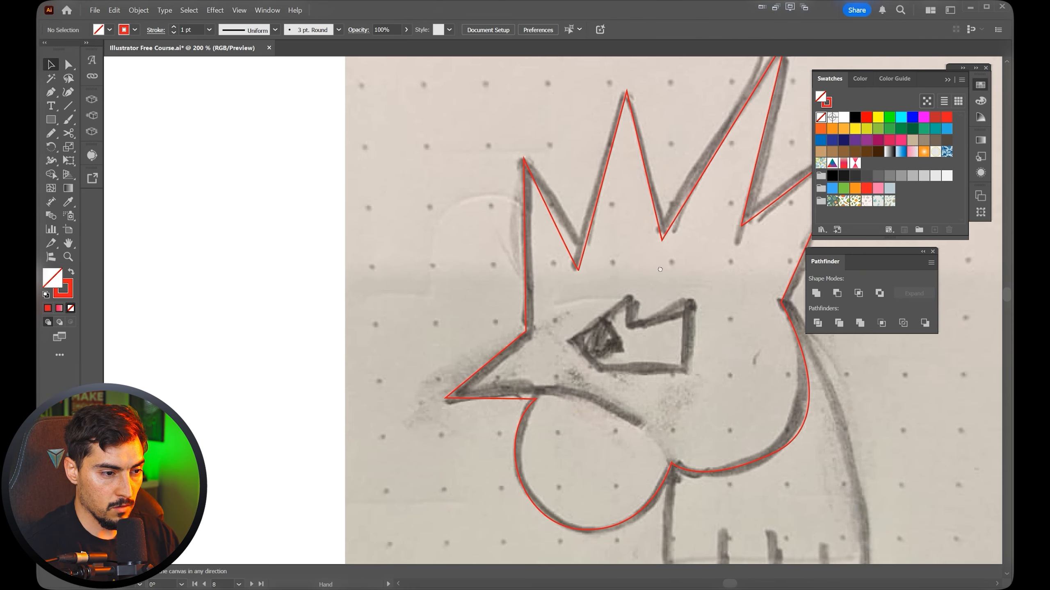
{"action": "left_click_drag", "start_coordinate": [674, 288], "coordinate": [593, 231]}
{"action": "key", "text": "p"}
{"action": "left_click", "coordinate": [550, 244]}
{"action": "left_click", "coordinate": [491, 284]}
{"action": "left_click", "coordinate": [520, 316]}
{"action": "left_click", "coordinate": [604, 315]}
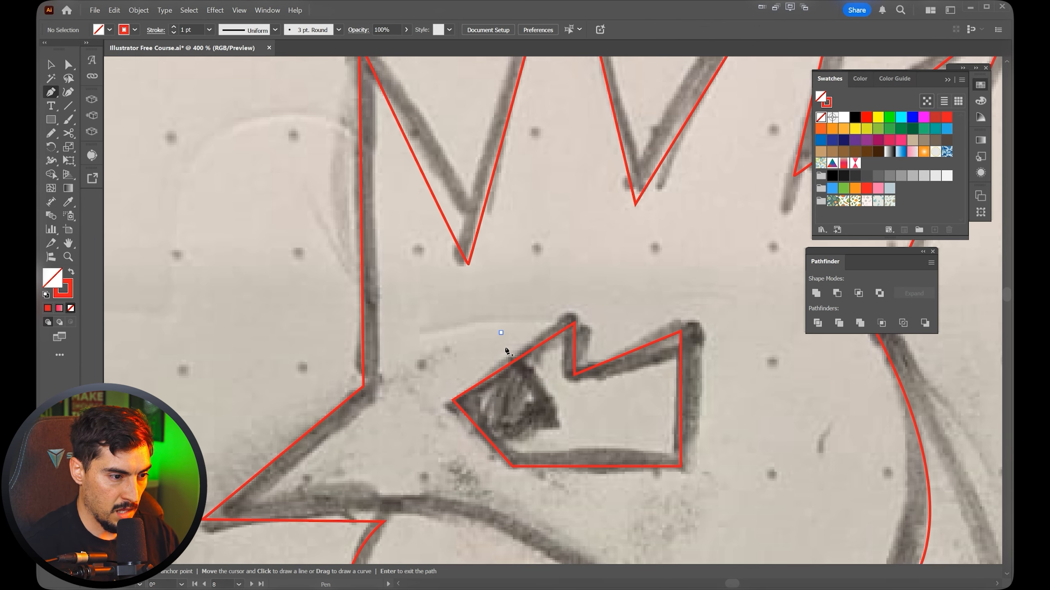
Draw a square for the pupil, rotate it into a diamond at the eye's front corner, and trim it to the eye with Shape Builder.
{"action": "left_click", "coordinate": [501, 333]}
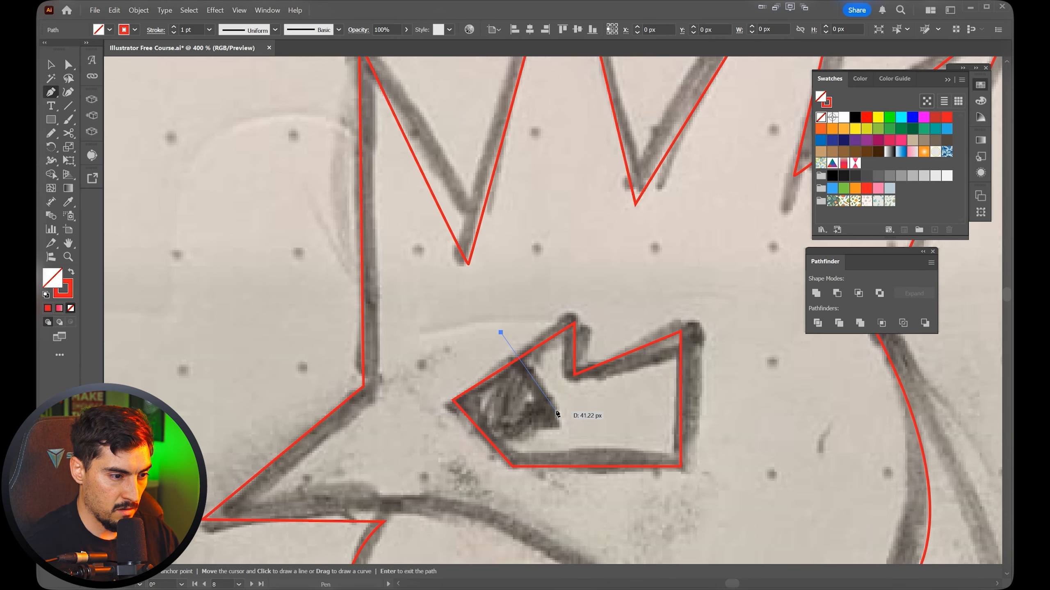
{"action": "key", "text": "ctrl+z"}
{"action": "left_click", "coordinate": [53, 121]}
{"action": "left_click_drag", "start_coordinate": [390, 325], "coordinate": [487, 422]}
{"action": "key", "text": "v"}
{"action": "left_click_drag", "start_coordinate": [488, 325], "coordinate": [508, 375]}
{"action": "left_click_drag", "start_coordinate": [509, 375], "coordinate": [550, 391]}
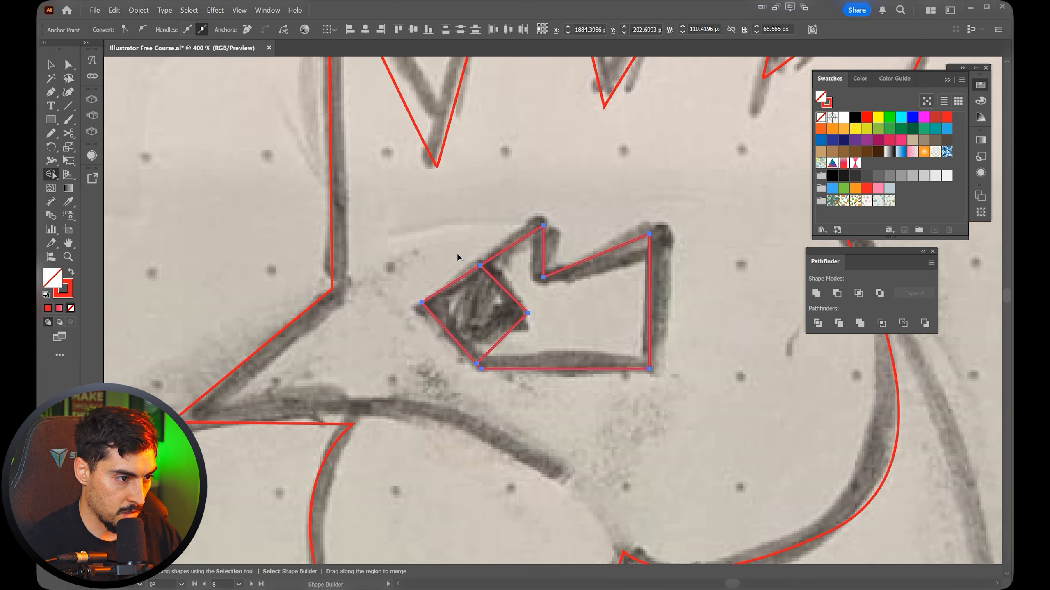
Try swapping the diamond pupil's fill and stroke colours.
{"action": "key", "text": "v"}
{"action": "left_click", "coordinate": [457, 253]}
{"action": "left_click", "coordinate": [496, 285]}
{"action": "key", "text": "shift+x"}
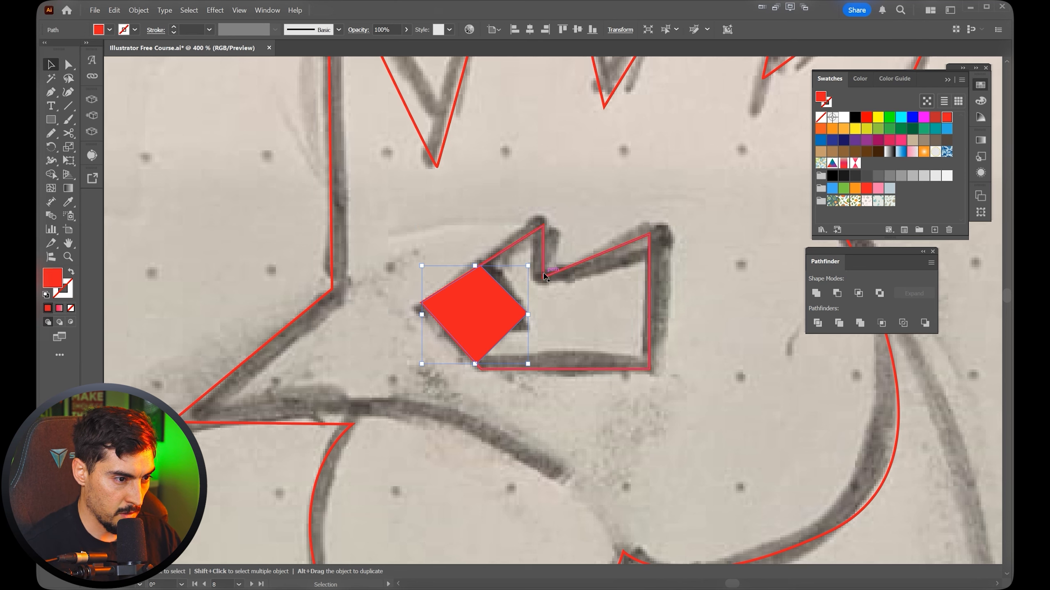
{"action": "left_click", "coordinate": [548, 277]}
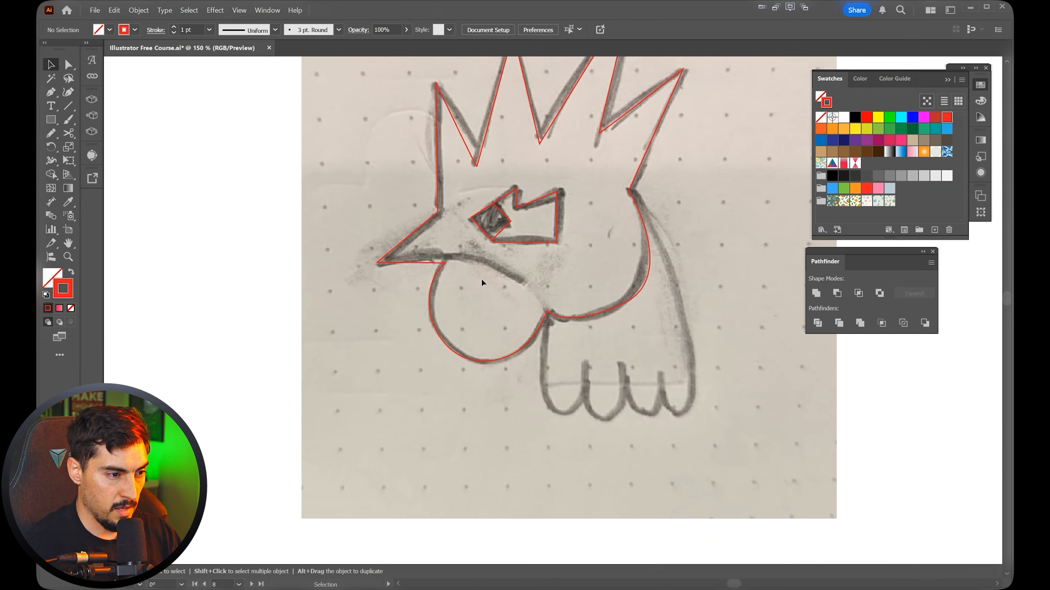
Draw the mouth as a thin closed curved shape beneath the beak line with the Pen tool.
{"action": "scroll", "coordinate": [480, 278], "scroll_direction": "up", "scroll_amount": 3}
{"action": "key", "text": "p"}
{"action": "left_click", "coordinate": [586, 288]}
{"action": "left_click", "coordinate": [324, 266]}
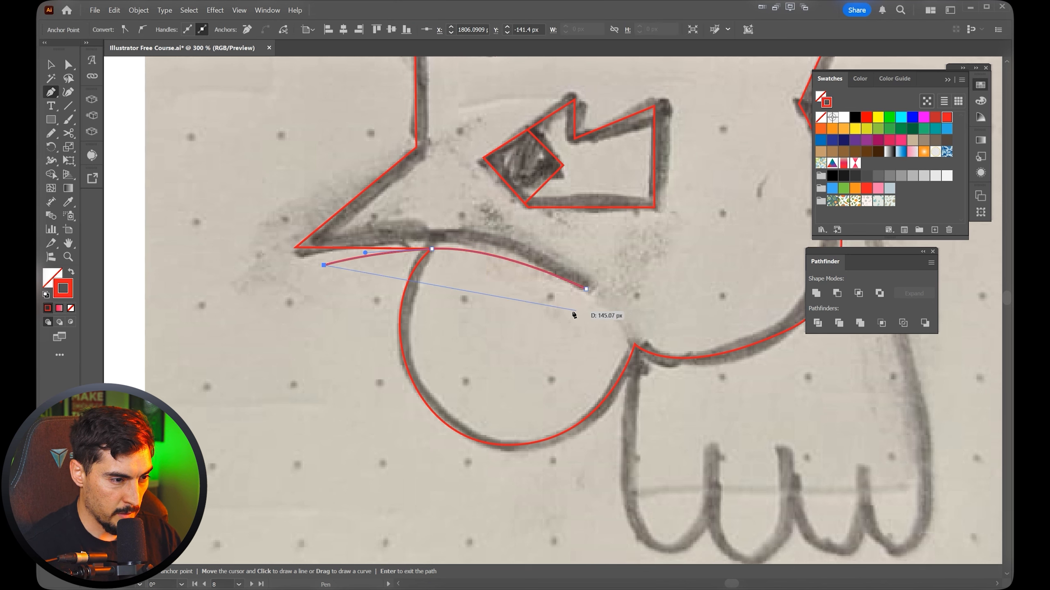
{"action": "left_click_drag", "start_coordinate": [586, 289], "coordinate": [661, 319]}
Trace the first three neck feathers as separate, overlapping U-shaped Pen paths extending up into the head.
{"action": "key", "text": "p"}
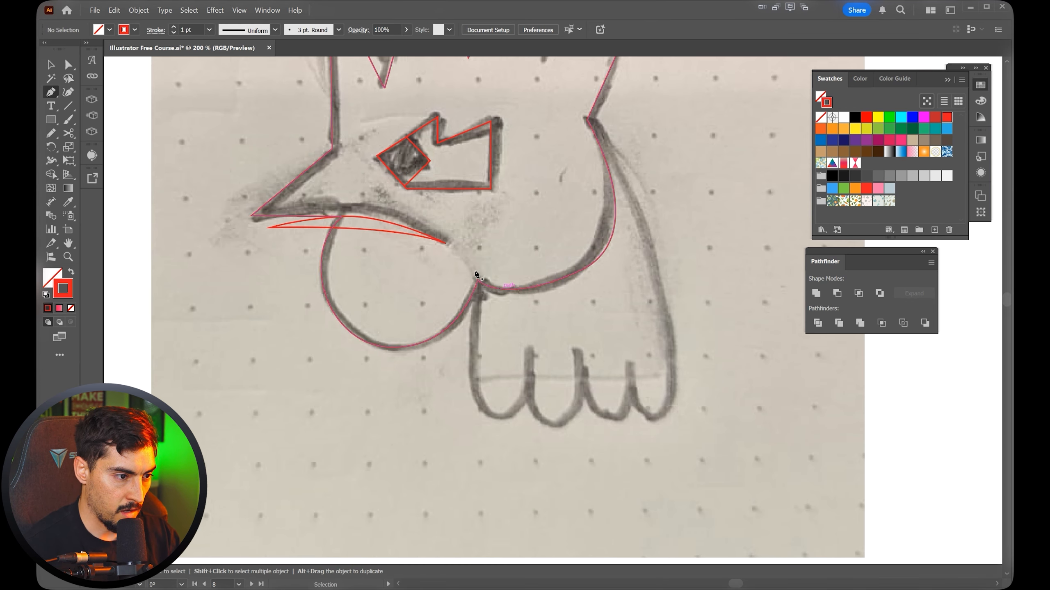
{"action": "left_click", "coordinate": [476, 260]}
{"action": "left_click_drag", "start_coordinate": [500, 419], "coordinate": [538, 419]}
{"action": "left_click", "coordinate": [529, 254]}
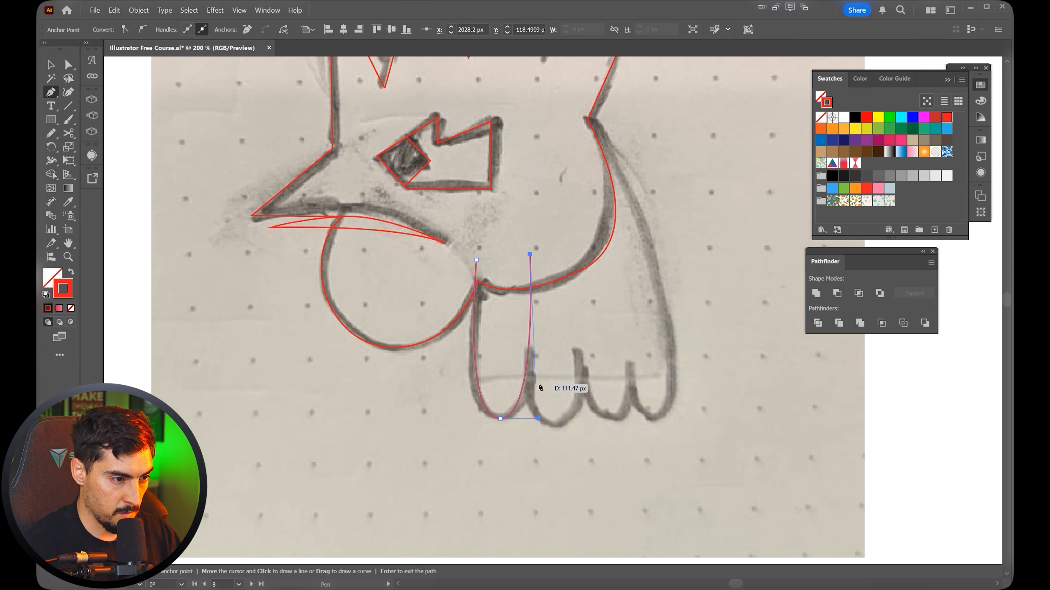
{"action": "left_click", "coordinate": [545, 380], "text": "ctrl"}
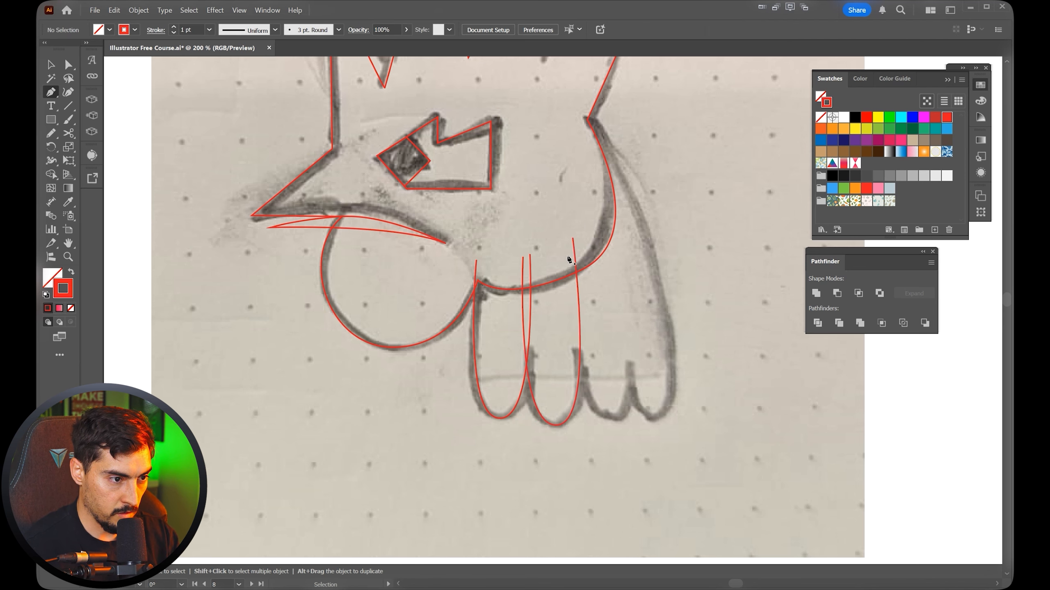
{"action": "left_click", "coordinate": [568, 256]}
{"action": "left_click_drag", "start_coordinate": [615, 420], "coordinate": [654, 421]}
{"action": "left_click", "coordinate": [606, 211]}
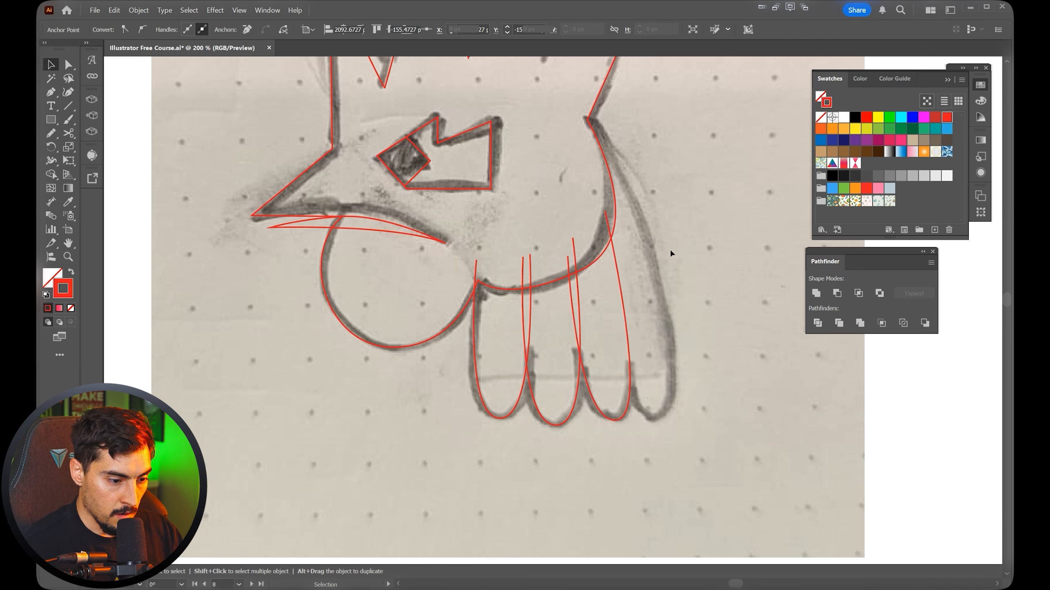
Trace the last neck feather, curving its long outer edge up to the back of the rooster's head.
{"action": "left_click", "coordinate": [589, 202], "text": "ctrl"}
{"action": "left_click_drag", "start_coordinate": [659, 415], "coordinate": [696, 415]}
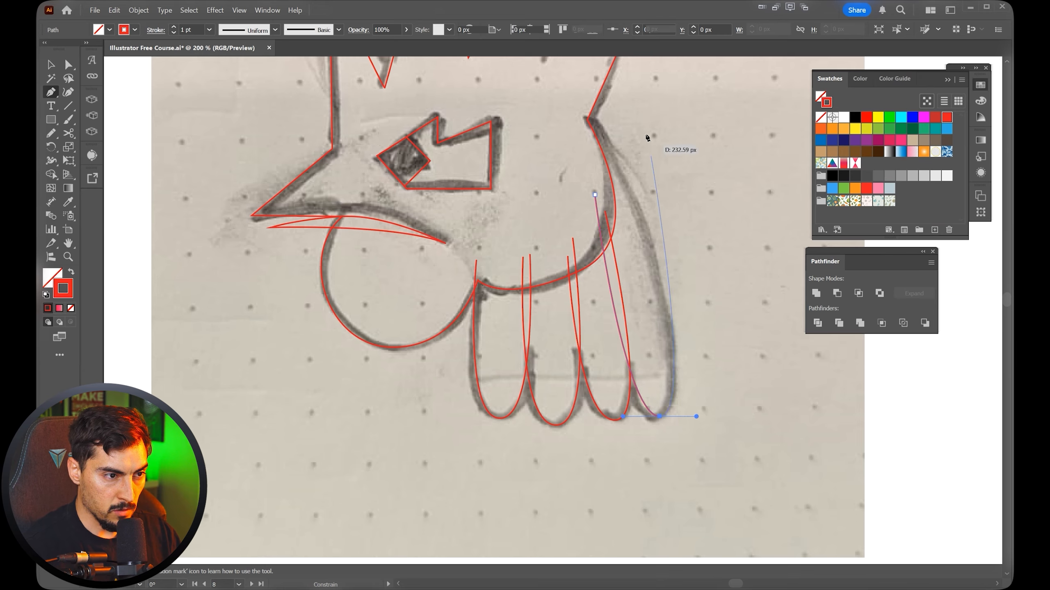
{"action": "scroll", "coordinate": [648, 136], "scroll_direction": "up", "scroll_amount": 3}
{"action": "left_click_drag", "start_coordinate": [567, 215], "coordinate": [543, 202]}
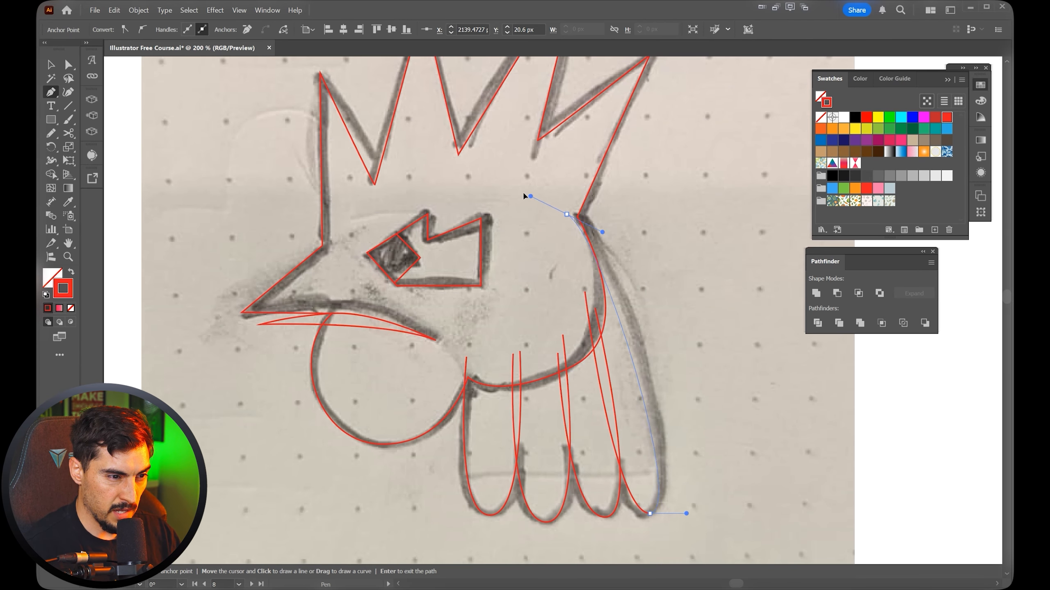
{"action": "key", "text": "a"}
{"action": "left_click", "coordinate": [576, 265]}
Try bending the last feather's outer curve outward to follow the sketch.
{"action": "scroll", "coordinate": [617, 313], "scroll_direction": "up", "scroll_amount": 1}
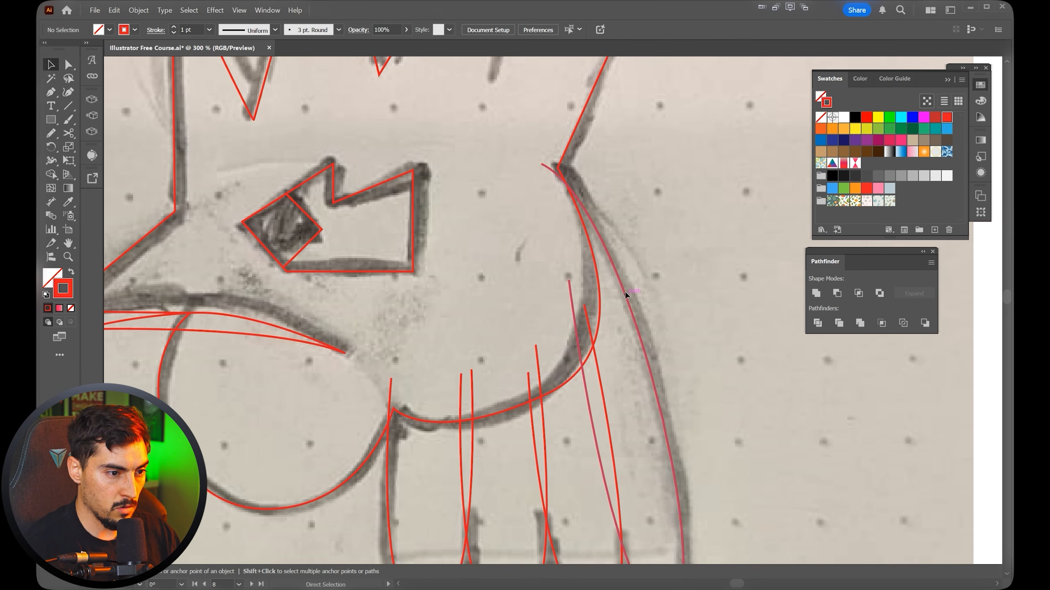
{"action": "left_click_drag", "start_coordinate": [626, 292], "coordinate": [653, 285]}
{"action": "key", "text": "ctrl+z"}
Close the open neck feather paths by joining the end points of each one.
{"action": "key", "text": "ctrl+j"}
{"action": "left_click", "coordinate": [598, 364]}
{"action": "scroll", "coordinate": [473, 381], "scroll_direction": "up", "scroll_amount": 3}
{"action": "left_click", "coordinate": [469, 364]}
{"action": "key", "text": "ctrl+j"}
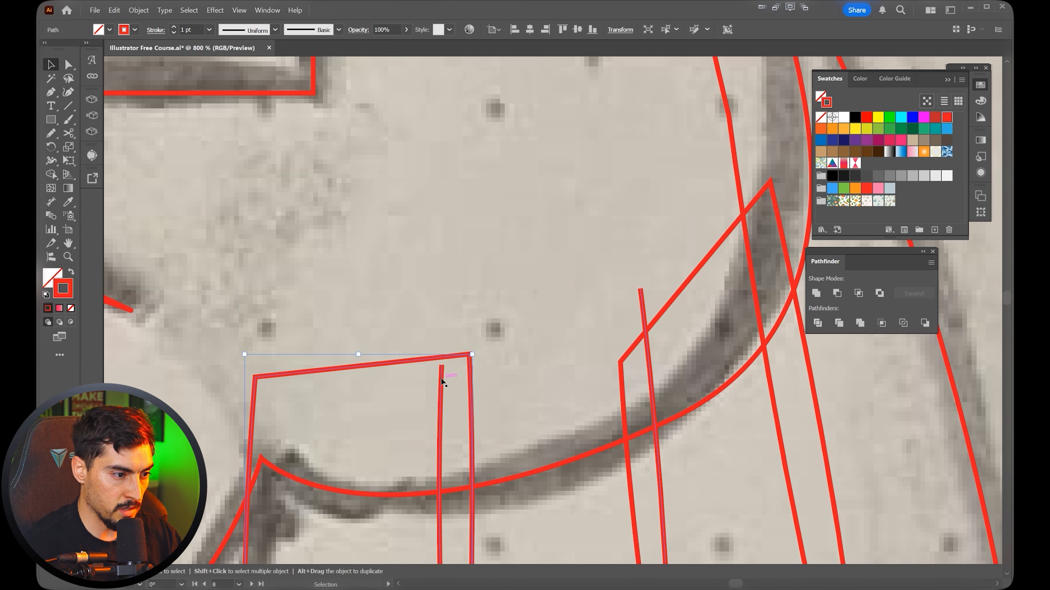
{"action": "scroll", "coordinate": [442, 383], "scroll_direction": "down", "scroll_amount": 2}
{"action": "scroll", "coordinate": [604, 300], "scroll_direction": "down", "scroll_amount": 3}
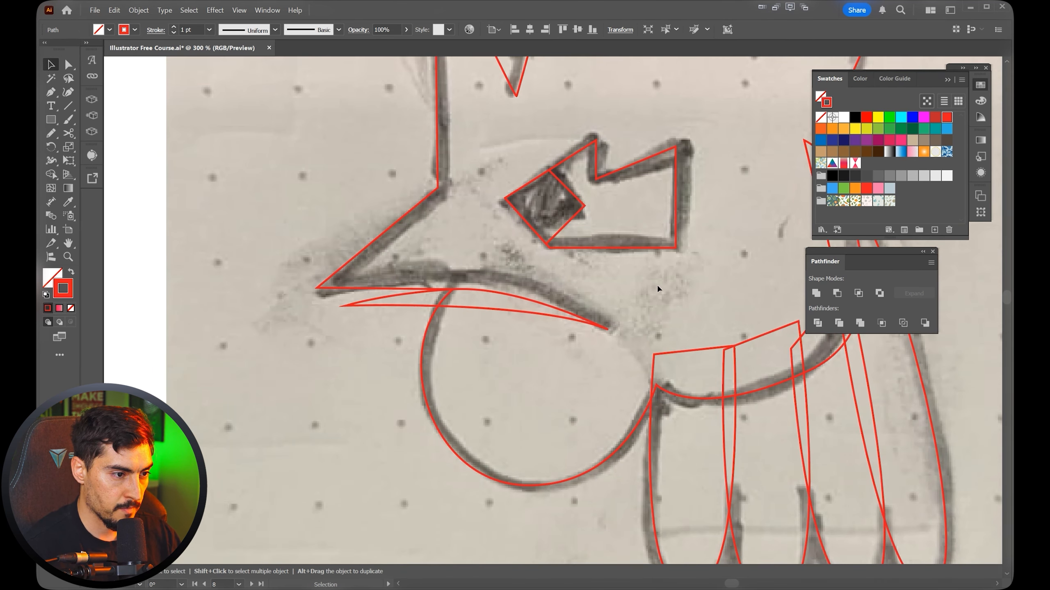
{"action": "left_click", "coordinate": [658, 286]}
Fill the rooster's head outline with dark grey and leave it without a stroke.
{"action": "scroll", "coordinate": [658, 285], "scroll_direction": "down", "scroll_amount": 2}
{"action": "left_click_drag", "start_coordinate": [658, 283], "coordinate": [554, 292]}
{"action": "left_click", "coordinate": [610, 167]}
{"action": "key", "text": "shift+x"}
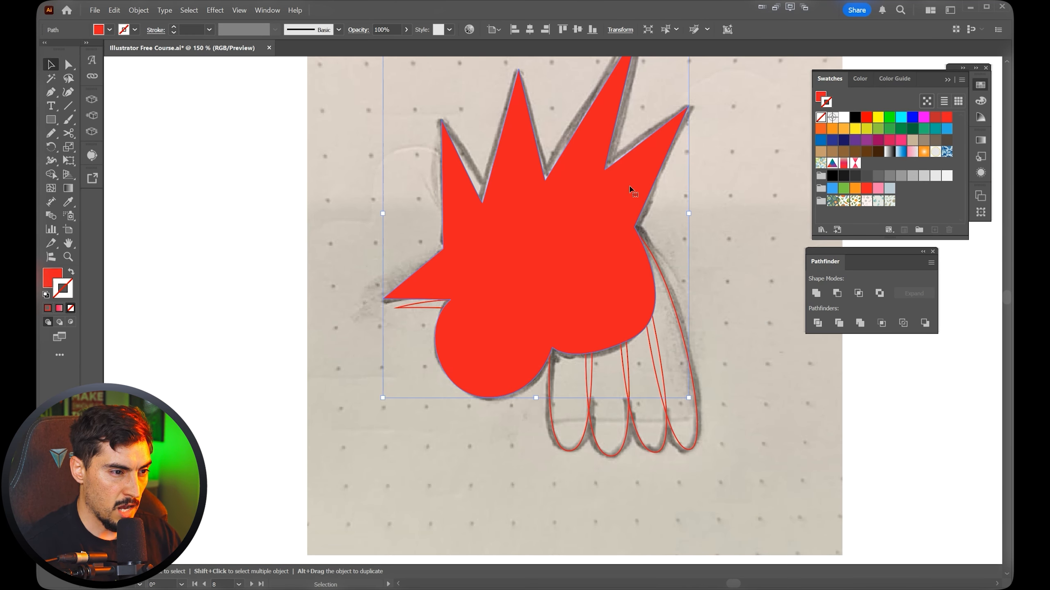
{"action": "left_click", "coordinate": [854, 120]}
{"action": "key", "text": "ctrl+z"}
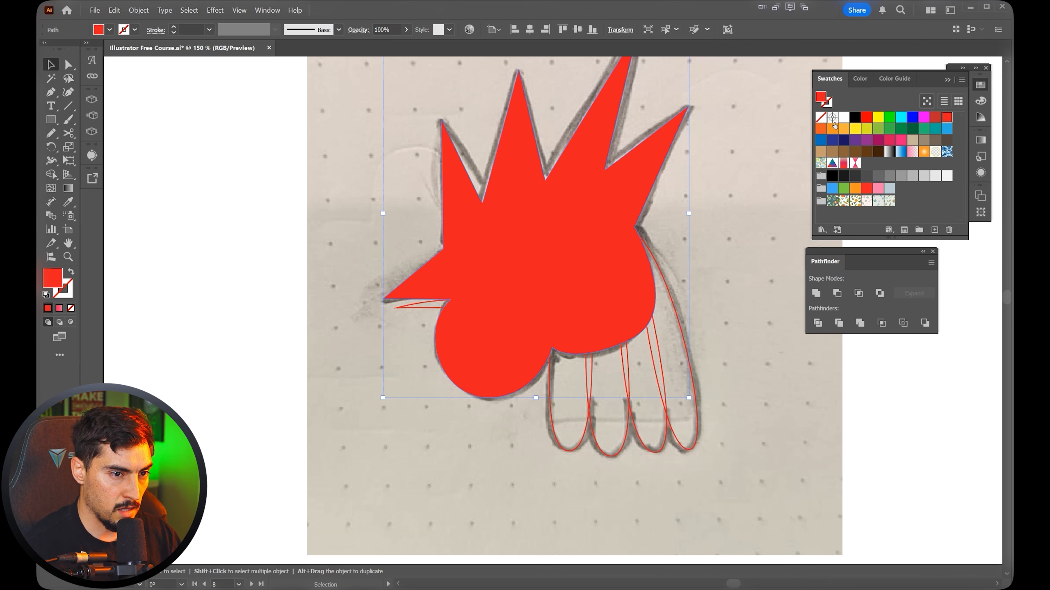
{"action": "left_click", "coordinate": [890, 176]}
{"action": "left_click", "coordinate": [878, 177]}
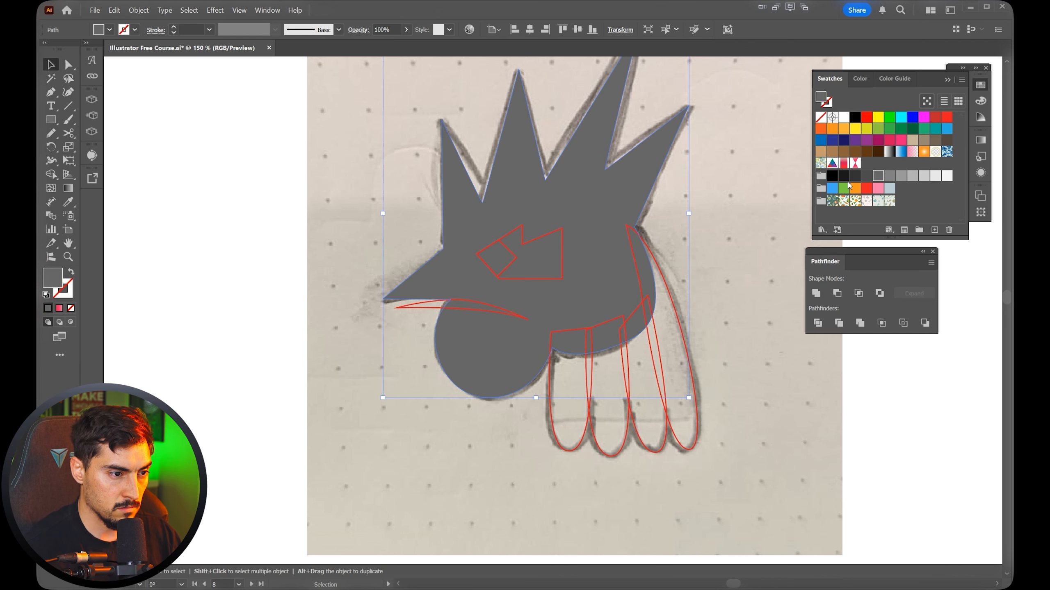
Fill the eye, pupil and mouth shapes with mid grey, light grey and near-black respectively.
{"action": "left_click", "coordinate": [520, 242]}
{"action": "left_click", "coordinate": [891, 178]}
{"action": "left_click", "coordinate": [515, 257]}
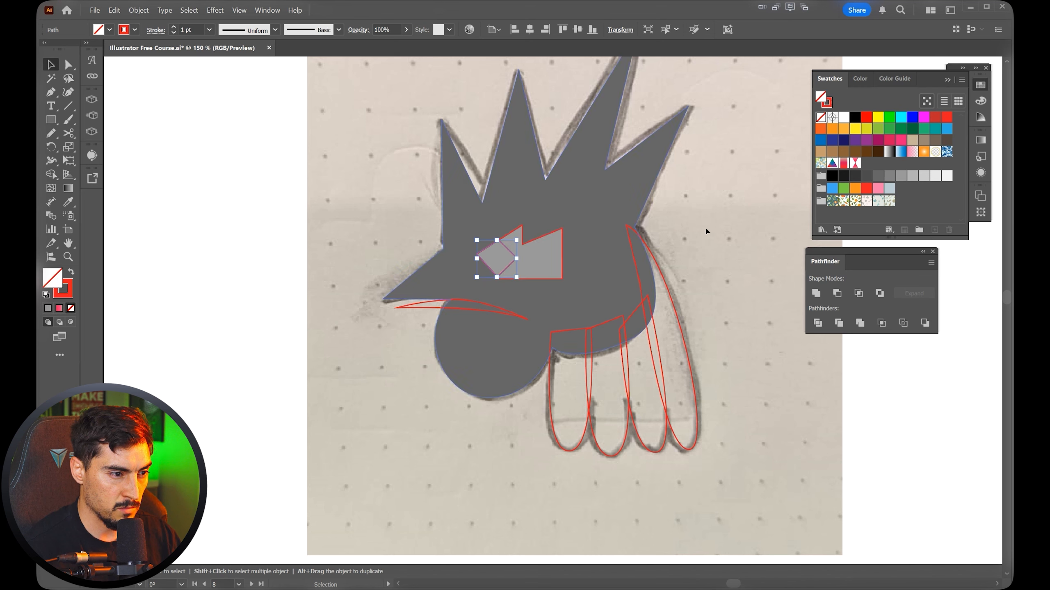
{"action": "left_click", "coordinate": [462, 302]}
{"action": "left_click", "coordinate": [843, 176]}
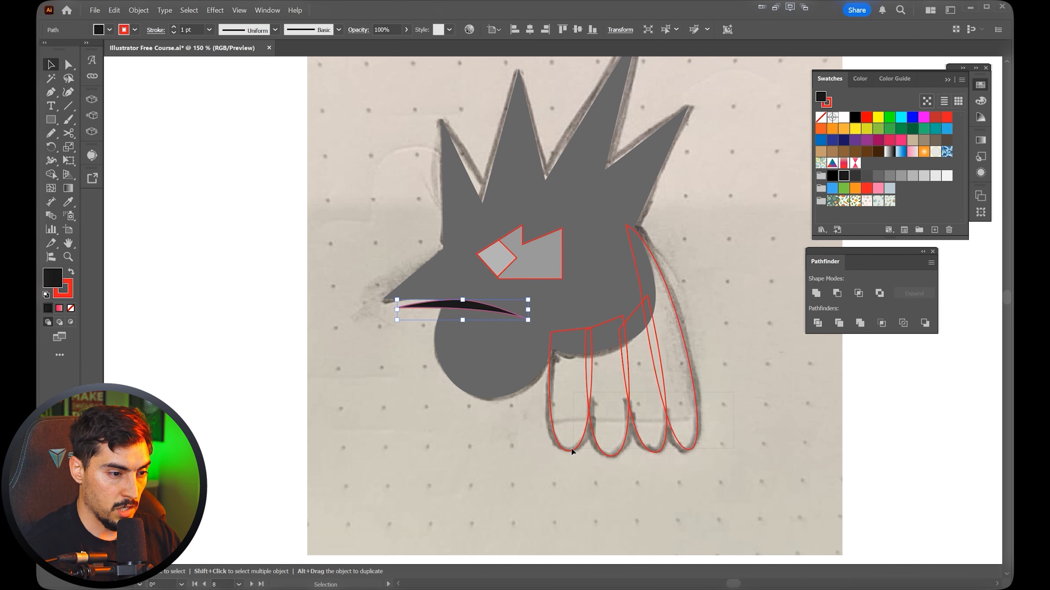
Select all the neck feathers and match them to the head's dark grey fill with the Eyedropper.
{"action": "left_click_drag", "start_coordinate": [571, 449], "coordinate": [569, 449]}
{"action": "key", "text": "i"}
{"action": "left_click", "coordinate": [634, 245]}
{"action": "key", "text": "v"}
{"action": "left_click", "coordinate": [735, 269]}
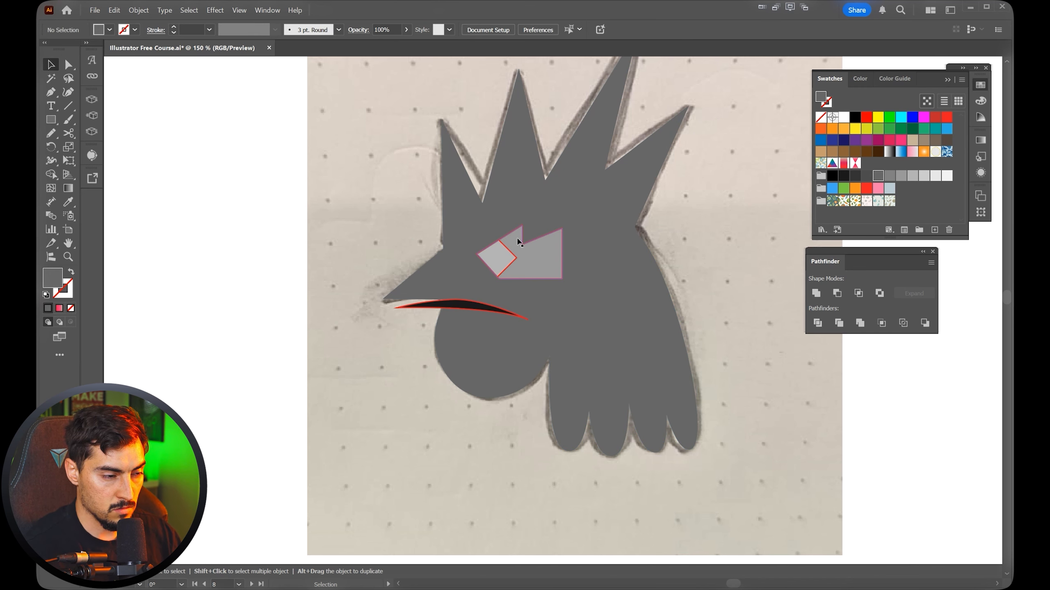
Remove the red strokes from the eye and mouth shapes, and place a copy of the rooster beside the sketch.
{"action": "scroll", "coordinate": [515, 242], "scroll_direction": "up", "scroll_amount": 2}
{"action": "left_click", "coordinate": [501, 260]}
{"action": "left_click_drag", "start_coordinate": [237, 143], "coordinate": [366, 308]}
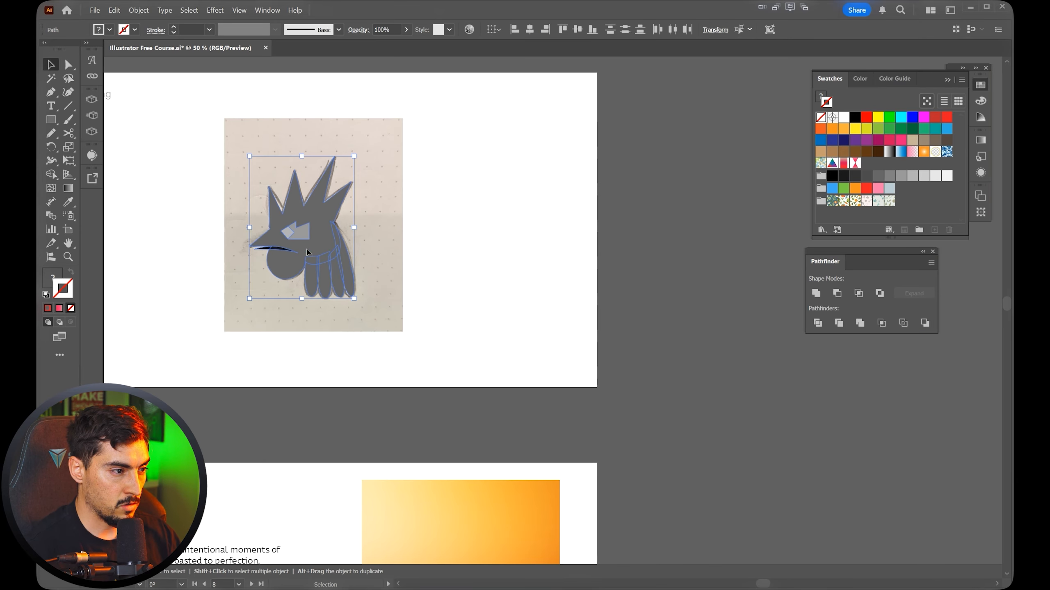
{"action": "left_click_drag", "start_coordinate": [301, 246], "coordinate": [504, 223]}
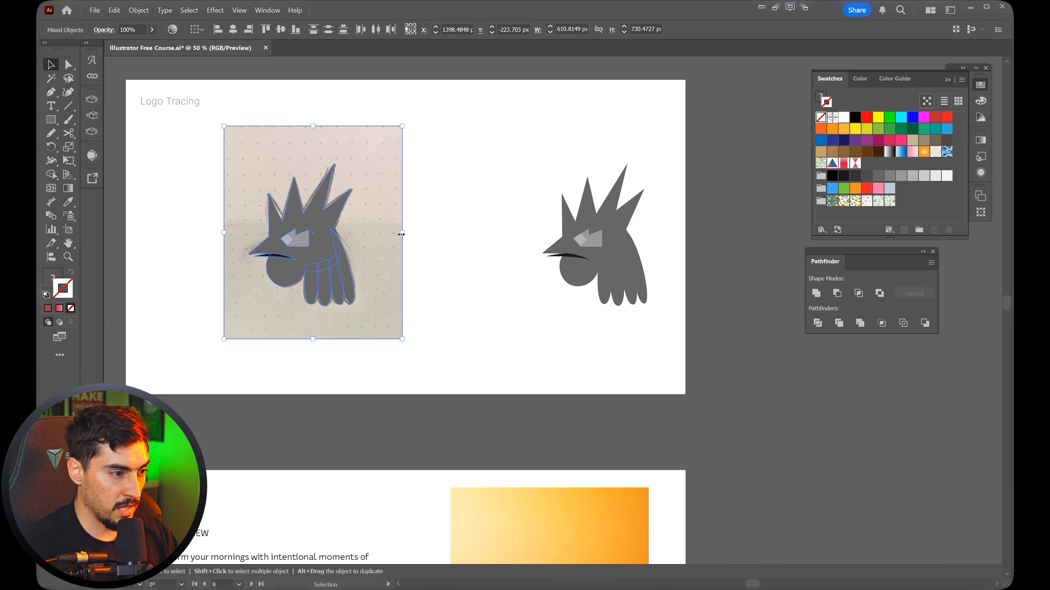
Scale down the sketch with its traced rooster and move the separate rooster copy closer to it near the artboard's centre.
{"action": "left_click_drag", "start_coordinate": [401, 233], "coordinate": [352, 230]}
{"action": "left_click", "coordinate": [635, 152]}
{"action": "left_click_drag", "start_coordinate": [580, 240], "coordinate": [440, 240]}
{"action": "key", "text": "ctrl+z"}
{"action": "left_click_drag", "start_coordinate": [693, 163], "coordinate": [537, 306]}
{"action": "left_click_drag", "start_coordinate": [608, 248], "coordinate": [457, 247]}
{"action": "left_click", "coordinate": [529, 190]}
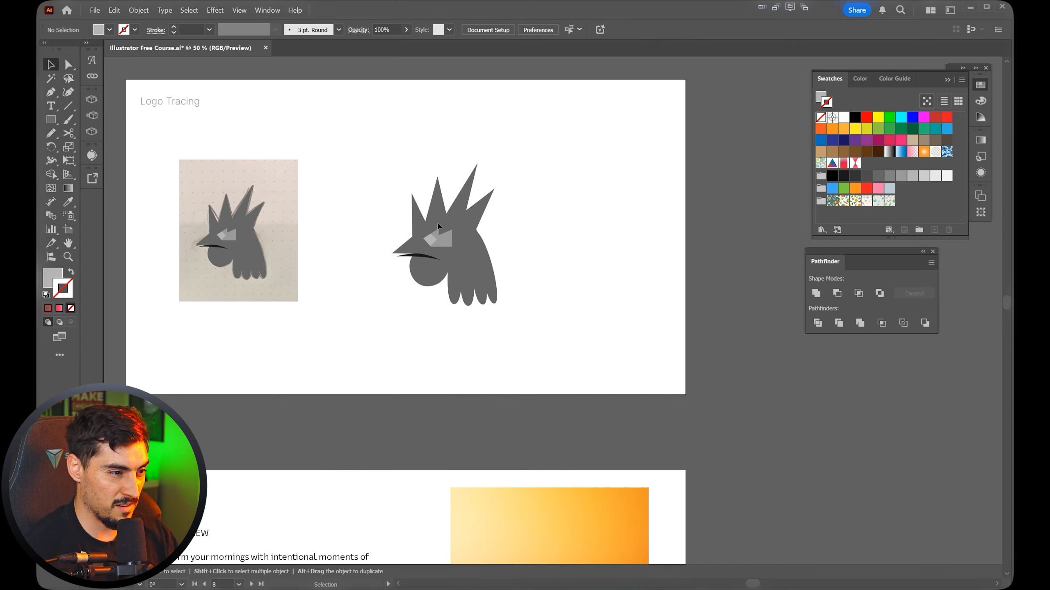
Cut the mouth and pupil shapes out of the rooster copy with the Shape Builder tool.
{"action": "scroll", "coordinate": [438, 226], "scroll_direction": "up", "scroll_amount": 6}
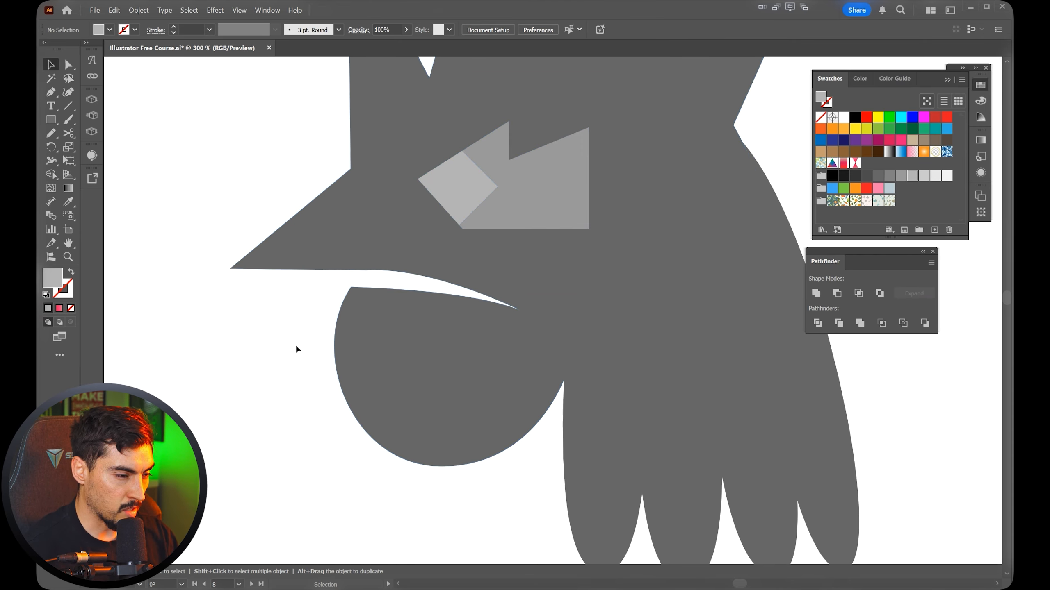
{"action": "scroll", "coordinate": [397, 269], "scroll_direction": "down", "scroll_amount": 2}
{"action": "left_click_drag", "start_coordinate": [397, 269], "coordinate": [366, 318]}
{"action": "left_click_drag", "start_coordinate": [640, 163], "coordinate": [401, 275]}
{"action": "key", "text": "shift+m"}
{"action": "left_click", "coordinate": [400, 276], "text": "alt"}
{"action": "key", "text": "v"}
{"action": "left_click", "coordinate": [637, 207]}
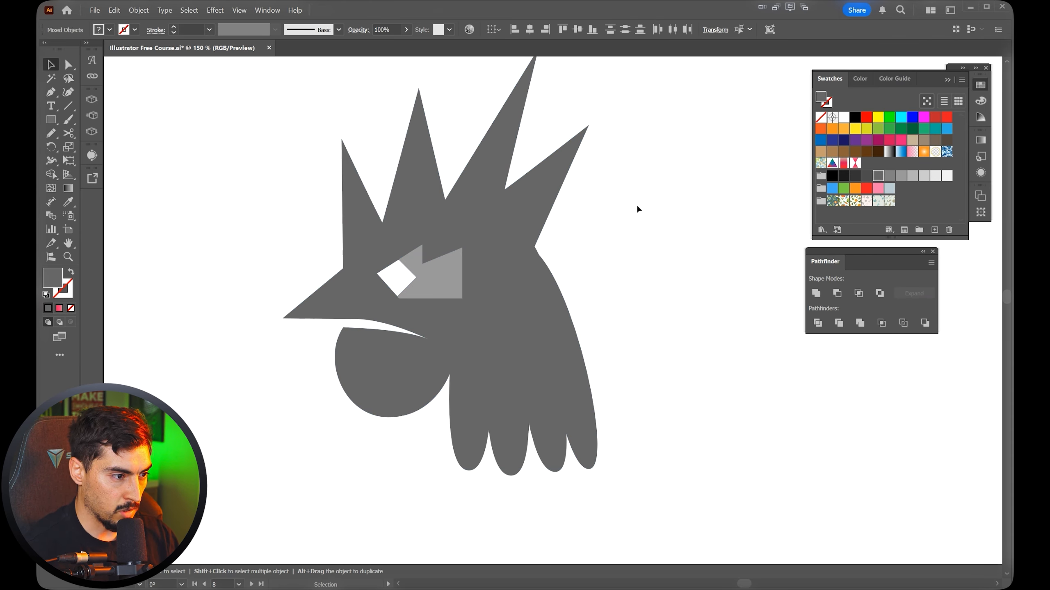
Select all the neck feathers of the rooster copy and unite them into one shape.
{"action": "scroll", "coordinate": [637, 206], "scroll_direction": "down", "scroll_amount": 2}
{"action": "scroll", "coordinate": [636, 206], "scroll_direction": "up", "scroll_amount": 2}
{"action": "left_click_drag", "start_coordinate": [612, 354], "coordinate": [635, 335]}
{"action": "key", "text": "a"}
{"action": "left_click", "coordinate": [605, 370]}
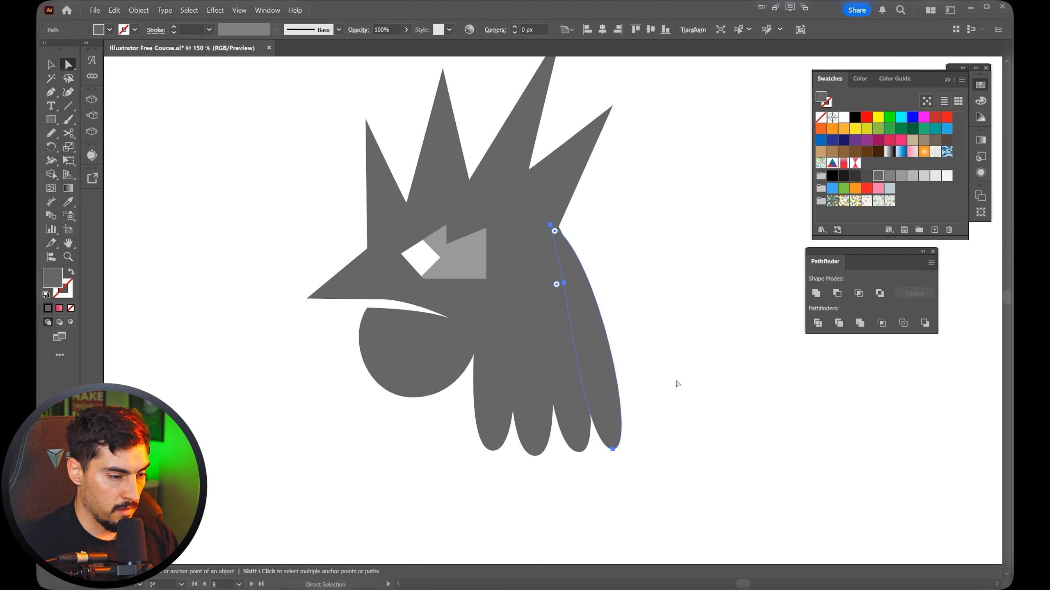
{"action": "left_click_drag", "start_coordinate": [674, 380], "coordinate": [509, 447]}
{"action": "left_click", "coordinate": [817, 294]}
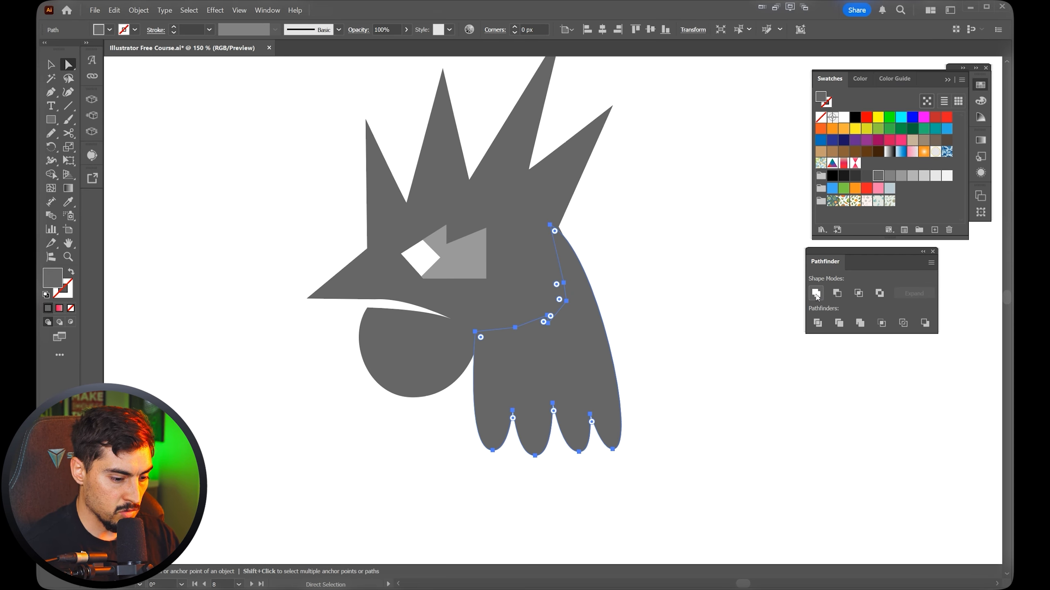
Fill the united neck feathers with dark red 94171c.
{"action": "key", "text": "v"}
{"action": "left_click", "coordinate": [537, 265]}
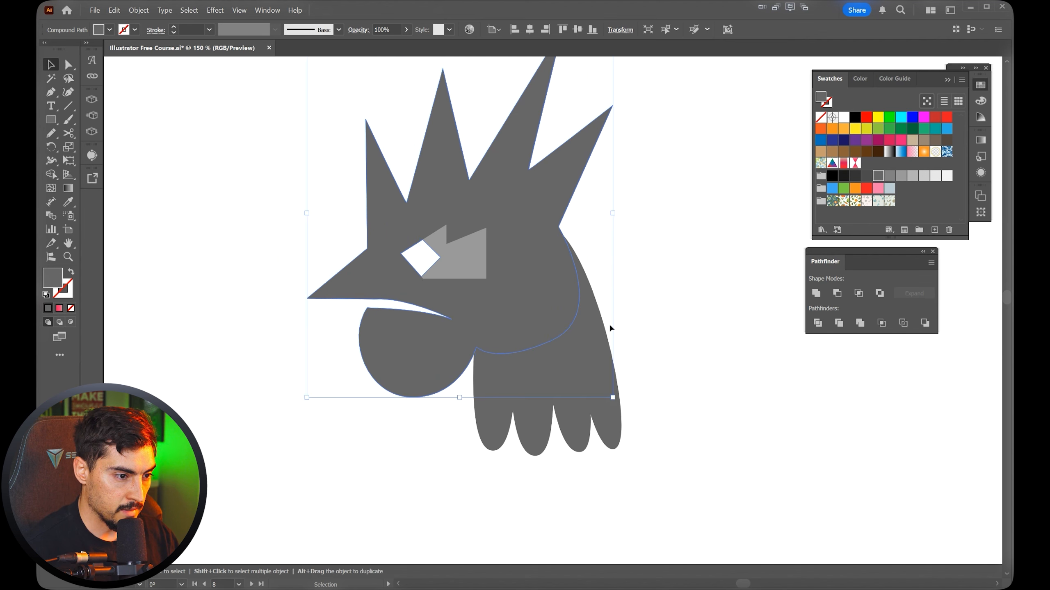
{"action": "left_click", "coordinate": [591, 327]}
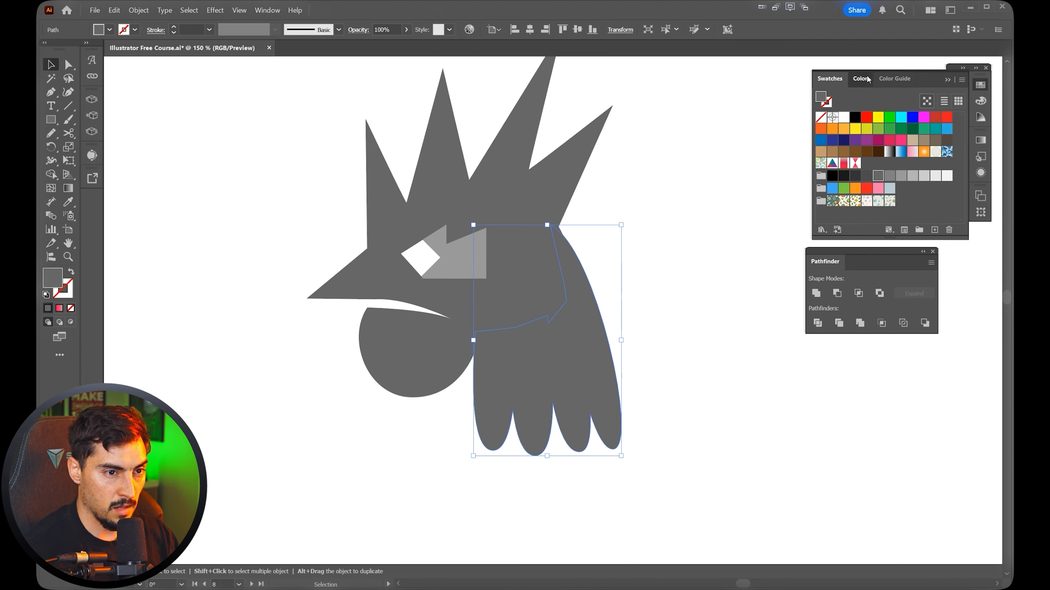
{"action": "left_click", "coordinate": [863, 78]}
{"action": "left_click", "coordinate": [901, 117]}
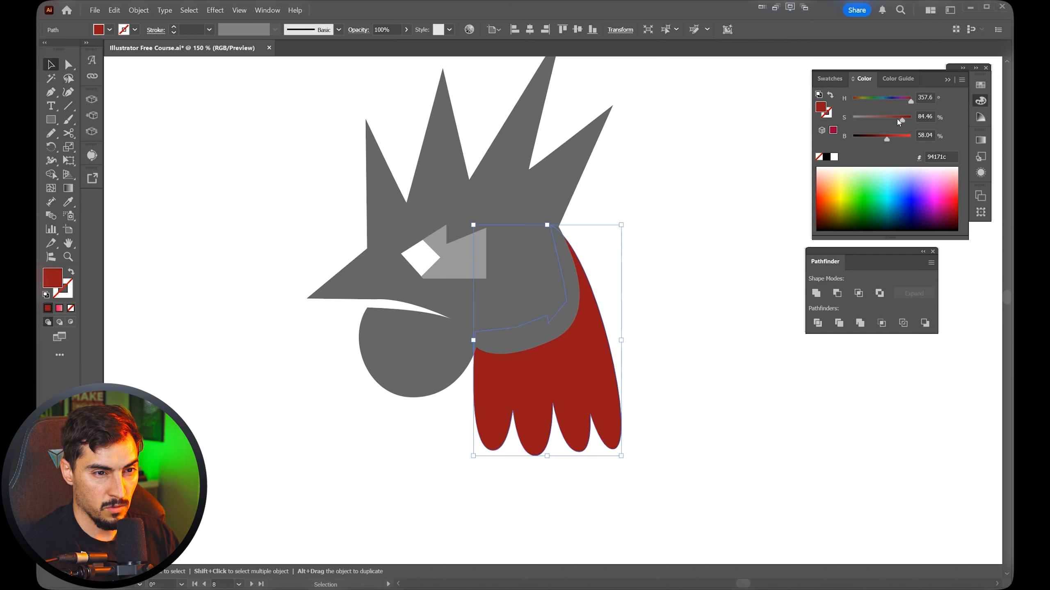
{"action": "left_click", "coordinate": [831, 79]}
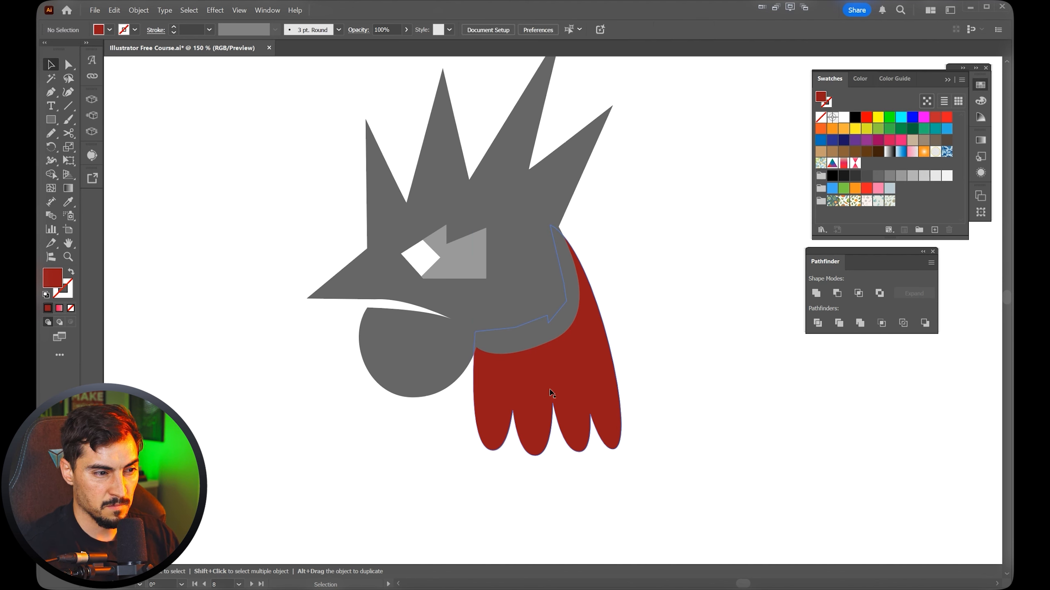
Choose the Tetrad 3 harmony rule in the Color Guide, based on the neck's dark red.
{"action": "left_click", "coordinate": [552, 393]}
{"action": "left_click", "coordinate": [894, 78]}
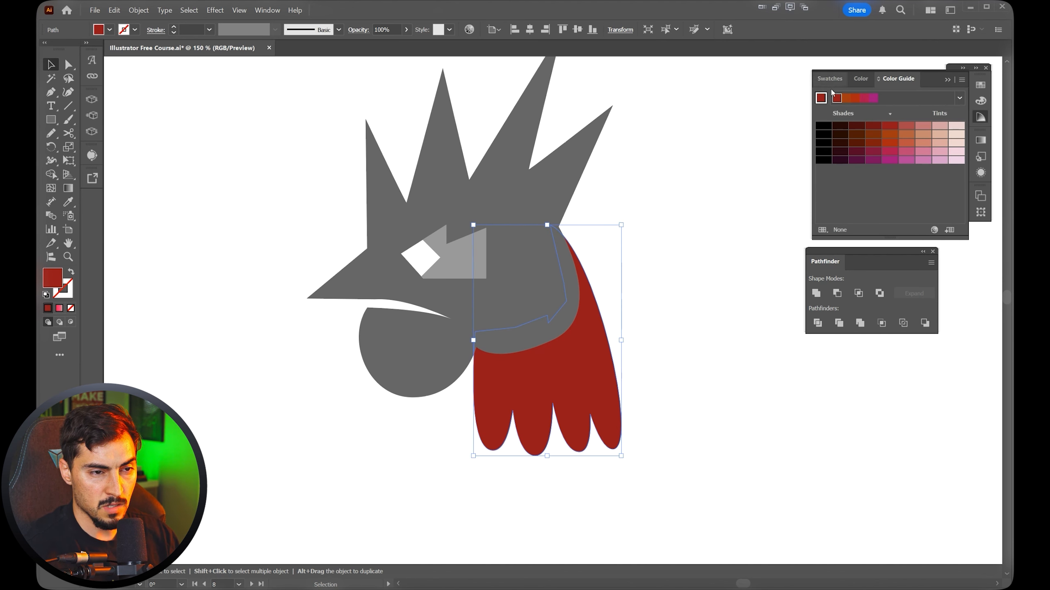
{"action": "left_click", "coordinate": [958, 99]}
{"action": "scroll", "coordinate": [925, 165], "scroll_direction": "up", "scroll_amount": 3}
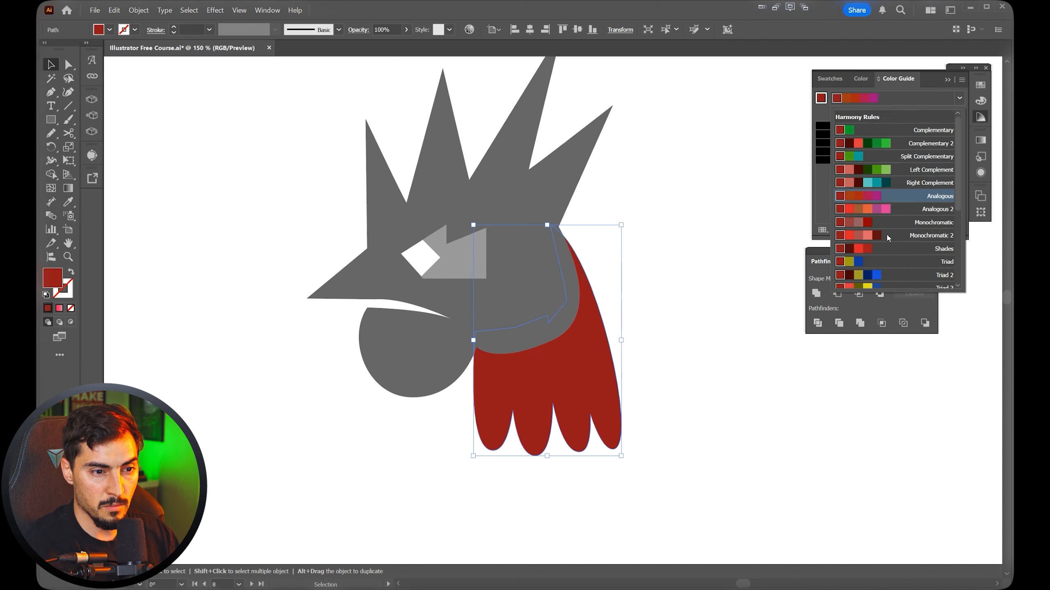
{"action": "scroll", "coordinate": [908, 214], "scroll_direction": "down", "scroll_amount": 5}
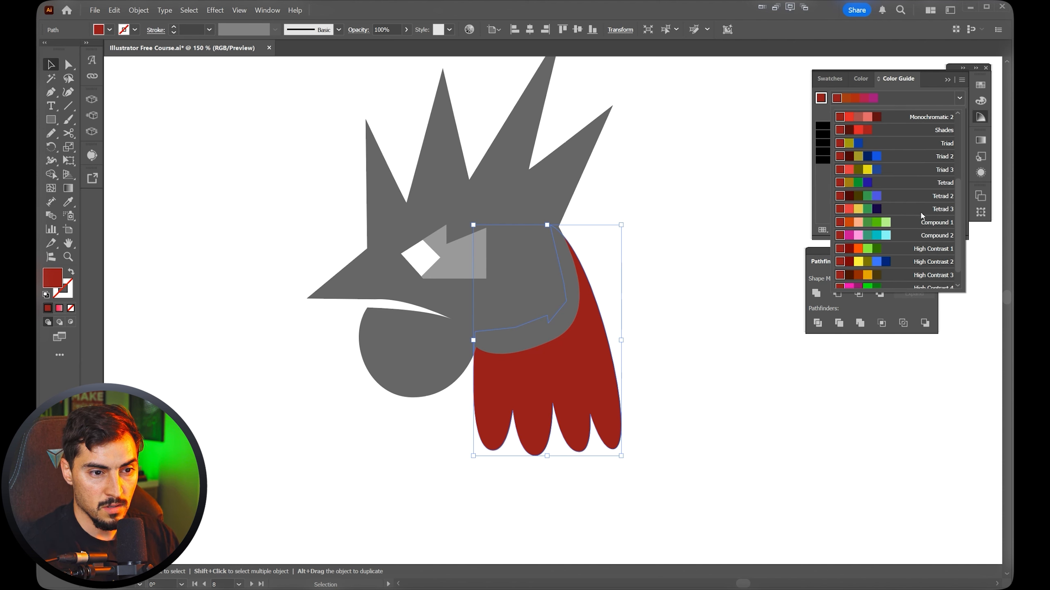
{"action": "left_click", "coordinate": [853, 213]}
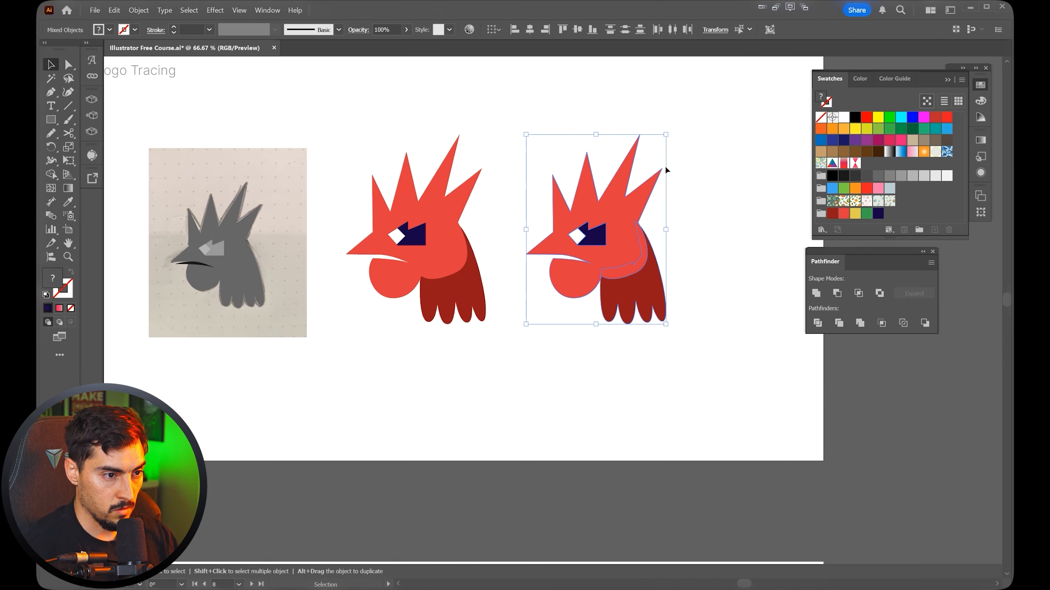
Scale down the second coloured rooster slightly and draw a large rectangle beside it, sent to the back.
{"action": "left_click_drag", "start_coordinate": [664, 136], "coordinate": [657, 148]}
{"action": "key", "text": "Tab"}
{"action": "key", "text": "m"}
{"action": "mouse_move", "coordinate": [722, 118]}
{"action": "left_mouse_down"}
{"action": "mouse_move", "coordinate": [661, 202]}
{"action": "mouse_move", "coordinate": [527, 318]}
{"action": "left_mouse_up"}
{"action": "key", "text": "ctrl+shift+["}
{"action": "key", "text": "v"}
{"action": "key", "text": "Tab"}
{"action": "scroll", "coordinate": [649, 216], "scroll_direction": "up", "scroll_amount": 1}
Fill the rectangle with pale blue-grey, place it behind the second rooster and lock it.
{"action": "left_click", "coordinate": [889, 189]}
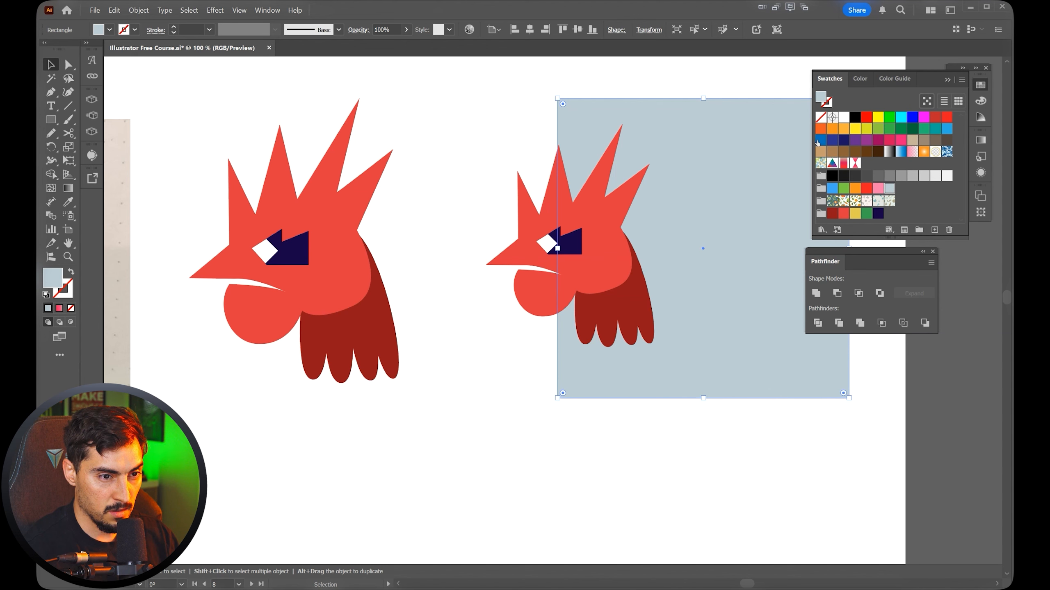
{"action": "left_click", "coordinate": [854, 117]}
{"action": "left_click_drag", "start_coordinate": [755, 117], "coordinate": [617, 159]}
{"action": "key", "text": "ctrl+z"}
{"action": "key", "text": "ctrl+2"}
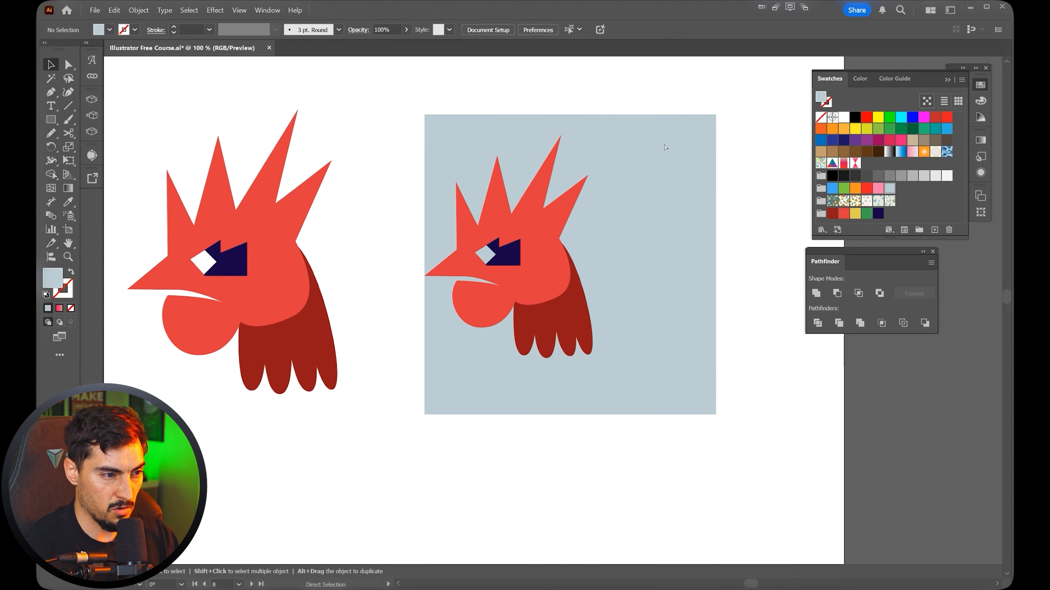
{"action": "key", "text": "ctrl+a"}
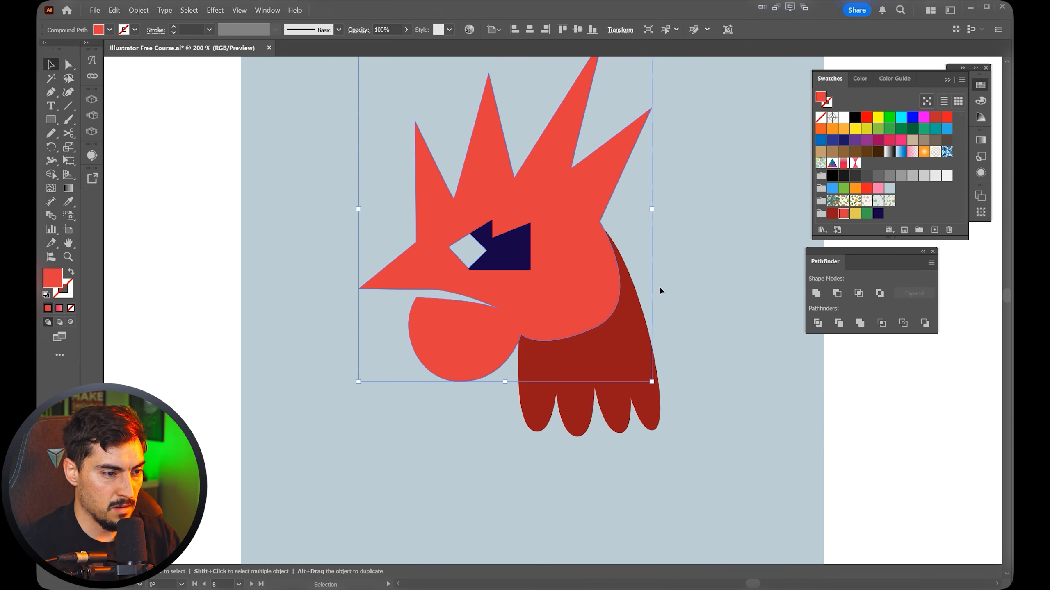
{"action": "key", "text": "ctrl+alt+shift+e"}
{"action": "key", "text": "Return"}
{"action": "key", "text": "ctrl+z"}
{"action": "left_click", "coordinate": [678, 328]}
Fill the open pupil of the second rooster's eye with white using the Shape Builder tool.
{"action": "scroll", "coordinate": [661, 289], "scroll_direction": "up", "scroll_amount": 1}
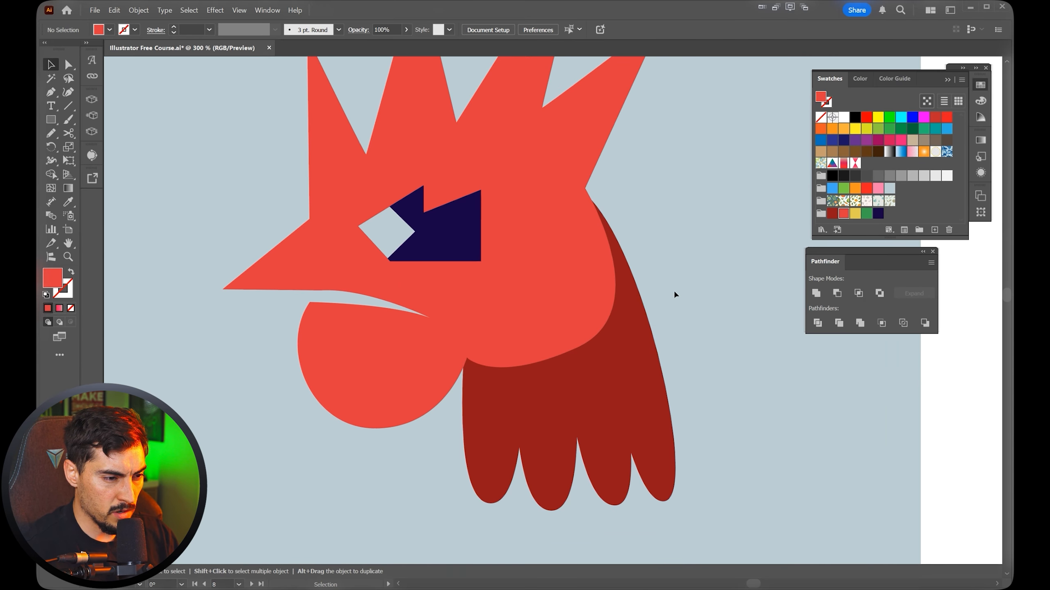
{"action": "key", "text": "Tab"}
{"action": "scroll", "coordinate": [660, 292], "scroll_direction": "down", "scroll_amount": 2}
{"action": "left_click_drag", "start_coordinate": [610, 275], "coordinate": [681, 301]}
{"action": "scroll", "coordinate": [581, 284], "scroll_direction": "up", "scroll_amount": 3}
{"action": "key", "text": "ctrl+a"}
{"action": "key", "text": "shift+m"}
{"action": "key", "text": "Tab"}
{"action": "left_click", "coordinate": [843, 120]}
Reshape the second rooster's mouth opening by moving the anchor point at its inner corner.
{"action": "key", "text": "a"}
{"action": "key", "text": "Tab"}
{"action": "left_click_drag", "start_coordinate": [361, 287], "coordinate": [375, 275]}
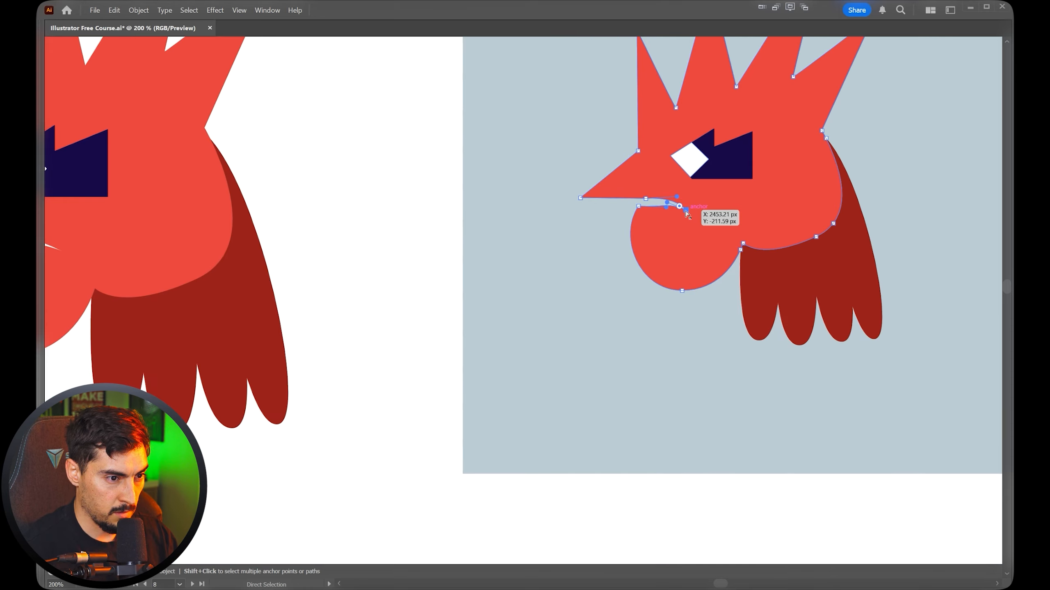
{"action": "left_click_drag", "start_coordinate": [686, 213], "coordinate": [701, 220]}
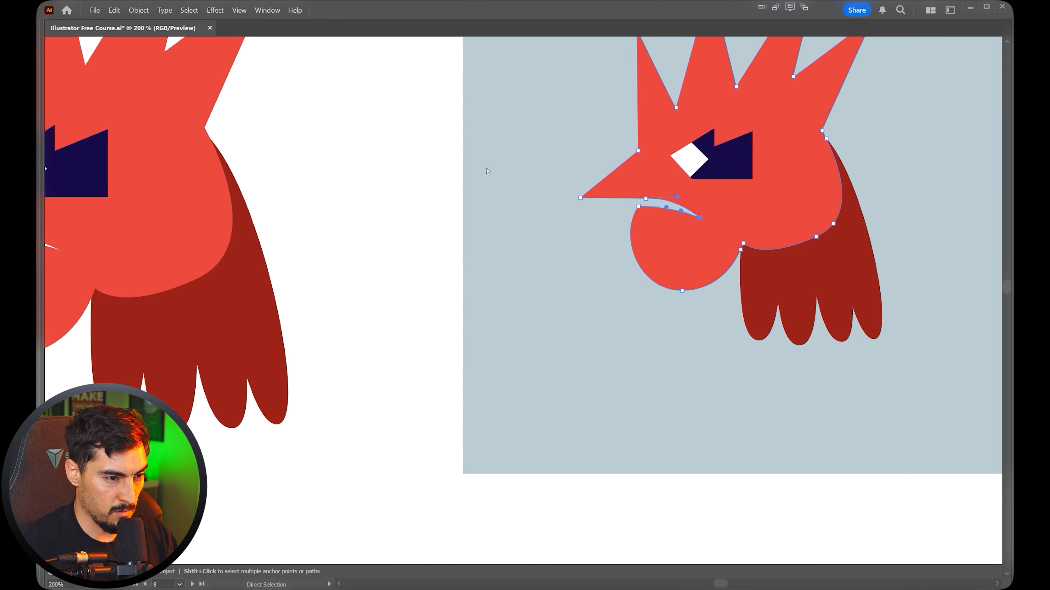
{"action": "left_click", "coordinate": [491, 170]}
Add the brand name "Tenderz" below the second rooster in BN Kendall and enlarge it.
{"action": "scroll", "coordinate": [511, 133], "scroll_direction": "down", "scroll_amount": 2}
{"action": "left_click_drag", "start_coordinate": [782, 46], "coordinate": [742, 138]}
{"action": "left_click", "coordinate": [646, 298]}
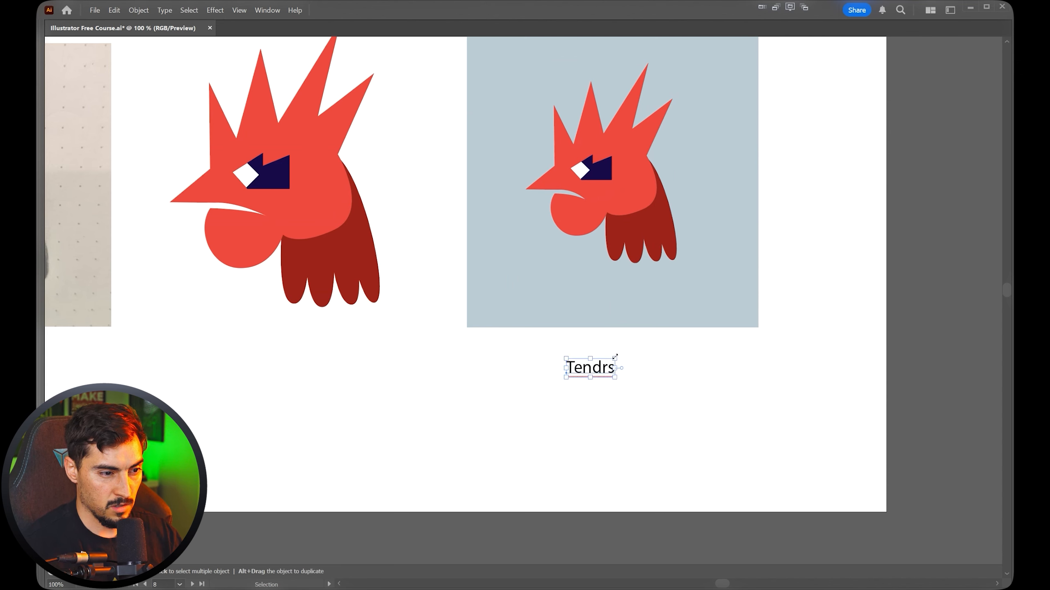
{"action": "left_click_drag", "start_coordinate": [615, 356], "coordinate": [689, 328]}
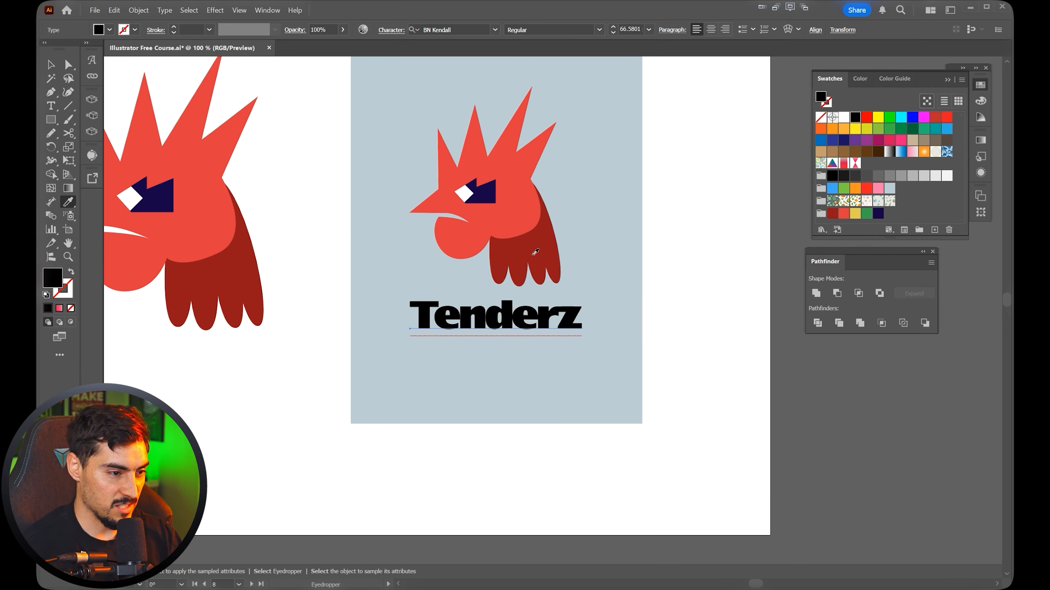
Fill the Tenderz text with white and enlarge it to 84.21 pt.
{"action": "left_click", "coordinate": [535, 253]}
{"action": "key", "text": "v"}
{"action": "left_click", "coordinate": [689, 253]}
{"action": "left_click", "coordinate": [569, 316]}
{"action": "left_click_drag", "start_coordinate": [581, 296], "coordinate": [590, 294]}
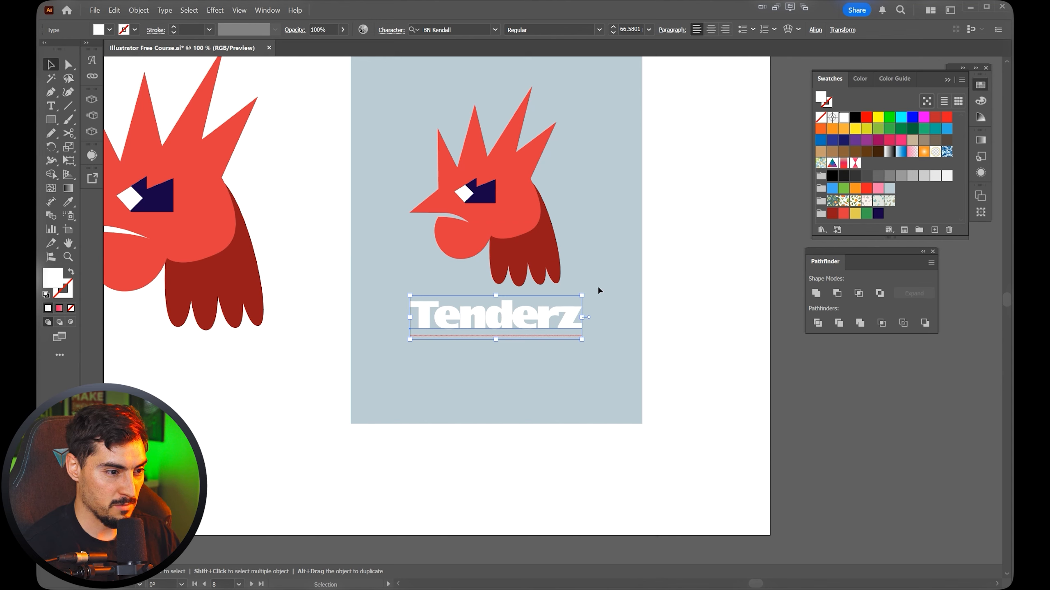
{"action": "left_click_drag", "start_coordinate": [598, 291], "coordinate": [632, 288]}
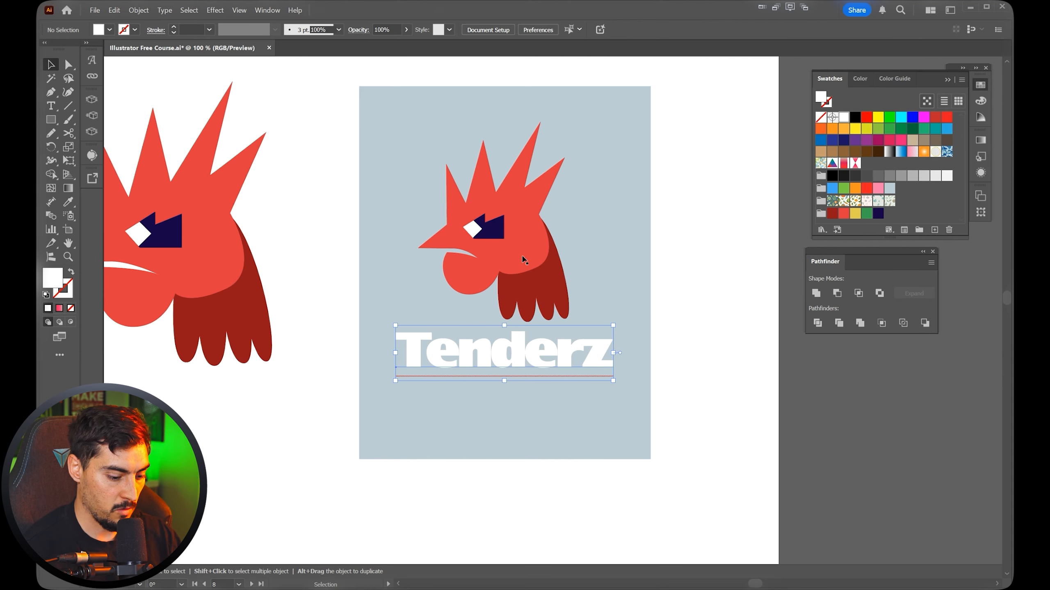
Recolour the Tenderz text with the eye's navy and copy it below for the tagline "Tasty Chicken".
{"action": "key", "text": "i"}
{"action": "left_click", "coordinate": [503, 235]}
{"action": "key", "text": "v"}
{"action": "left_click_drag", "start_coordinate": [562, 349], "coordinate": [563, 406]}
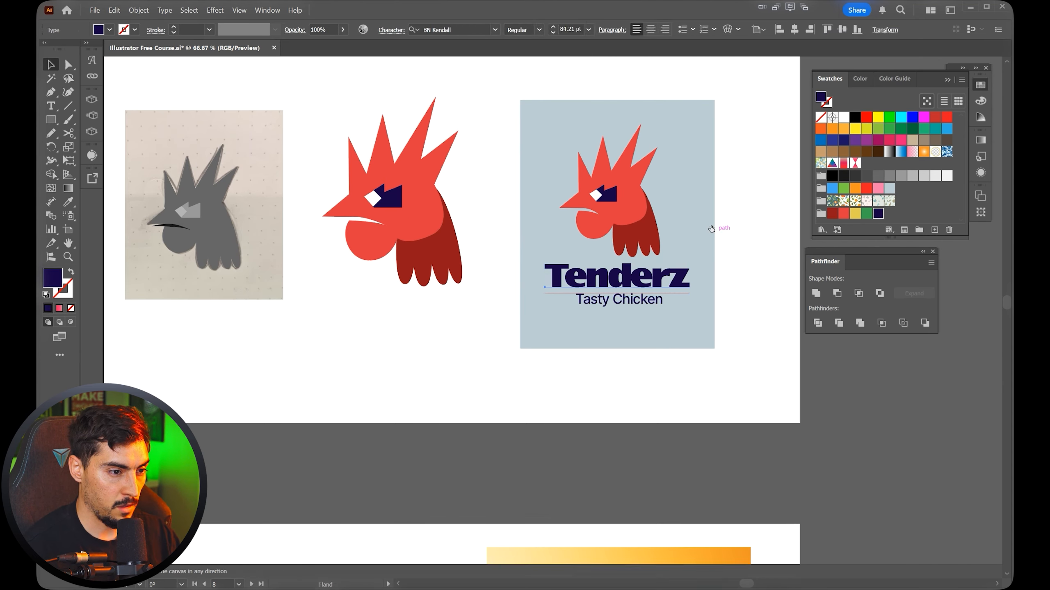
Scale down the rooster and both text lines on the blue-grey card, reducing the rooster further above the brand name.
{"action": "key", "text": "Tab"}
{"action": "left_click_drag", "start_coordinate": [719, 157], "coordinate": [537, 279]}
{"action": "left_click_drag", "start_coordinate": [632, 104], "coordinate": [611, 130]}
{"action": "left_click", "coordinate": [556, 182]}
{"action": "left_click_drag", "start_coordinate": [589, 130], "coordinate": [556, 191]}
{"action": "left_click", "coordinate": [574, 178]}
Ungroup the traced rooster on the sketch and try pulling its feather and other shapes apart.
{"action": "scroll", "coordinate": [574, 178], "scroll_direction": "up", "scroll_amount": 3}
{"action": "mouse_move", "coordinate": [624, 223]}
{"action": "left_mouse_down"}
{"action": "mouse_move", "coordinate": [652, 215]}
{"action": "mouse_move", "coordinate": [957, 307]}
{"action": "left_mouse_up"}
{"action": "scroll", "coordinate": [957, 307], "scroll_direction": "down", "scroll_amount": 1}
{"action": "left_click_drag", "start_coordinate": [507, 262], "coordinate": [942, 290]}
{"action": "mouse_move", "coordinate": [401, 269]}
{"action": "left_mouse_down"}
{"action": "mouse_move", "coordinate": [566, 283]}
{"action": "mouse_move", "coordinate": [471, 293]}
{"action": "left_mouse_up"}
{"action": "key", "text": "ctrl+z"}
{"action": "key", "text": "ctrl+shift+g"}
{"action": "left_click_drag", "start_coordinate": [617, 387], "coordinate": [752, 406]}
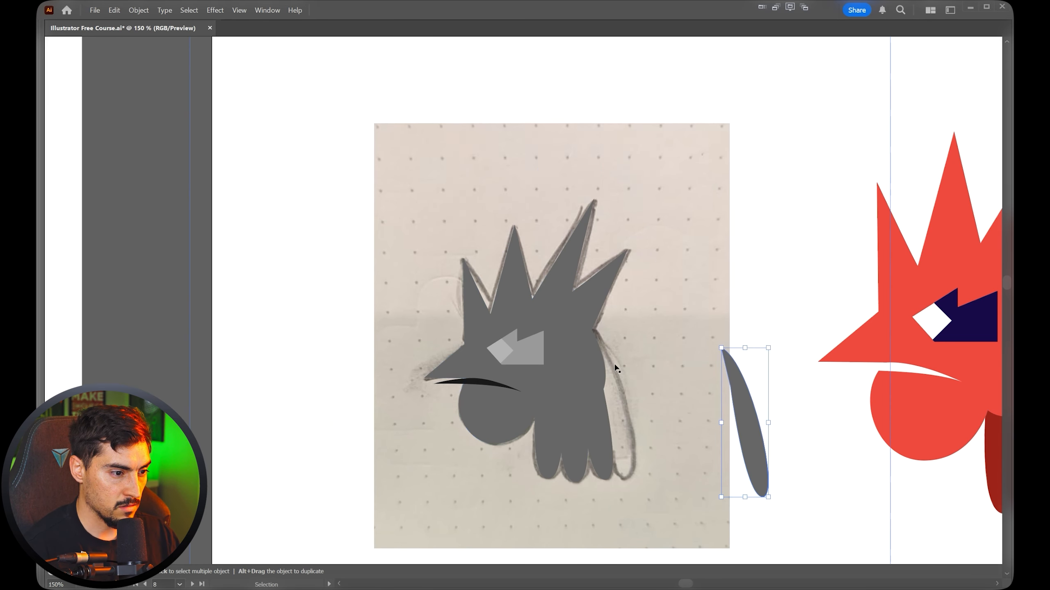
{"action": "left_click_drag", "start_coordinate": [576, 359], "coordinate": [601, 297]}
{"action": "left_click_drag", "start_coordinate": [529, 344], "coordinate": [602, 315]}
{"action": "key", "text": "ctrl+z"}
{"action": "key", "text": "ctrl+z"}
{"action": "key", "text": "ctrl+z"}
Turn off automatic spell checking so the Tenderz text has no red underline.
{"action": "left_click_drag", "start_coordinate": [818, 261], "coordinate": [363, 191]}
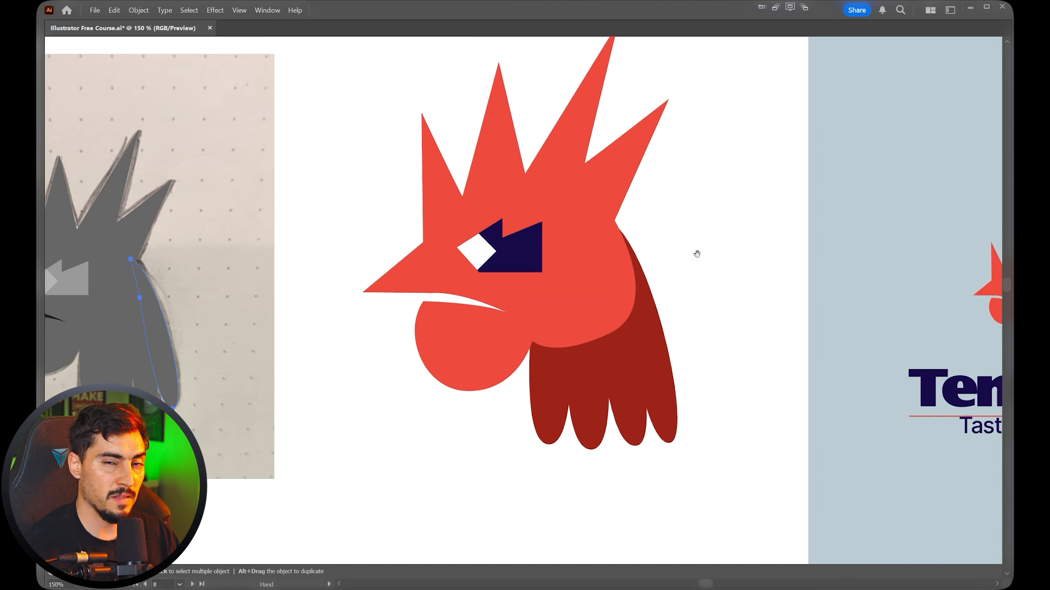
{"action": "left_click_drag", "start_coordinate": [726, 310], "coordinate": [329, 285]}
{"action": "scroll", "coordinate": [328, 285], "scroll_direction": "down", "scroll_amount": 1}
{"action": "scroll", "coordinate": [603, 446], "scroll_direction": "up", "scroll_amount": 2}
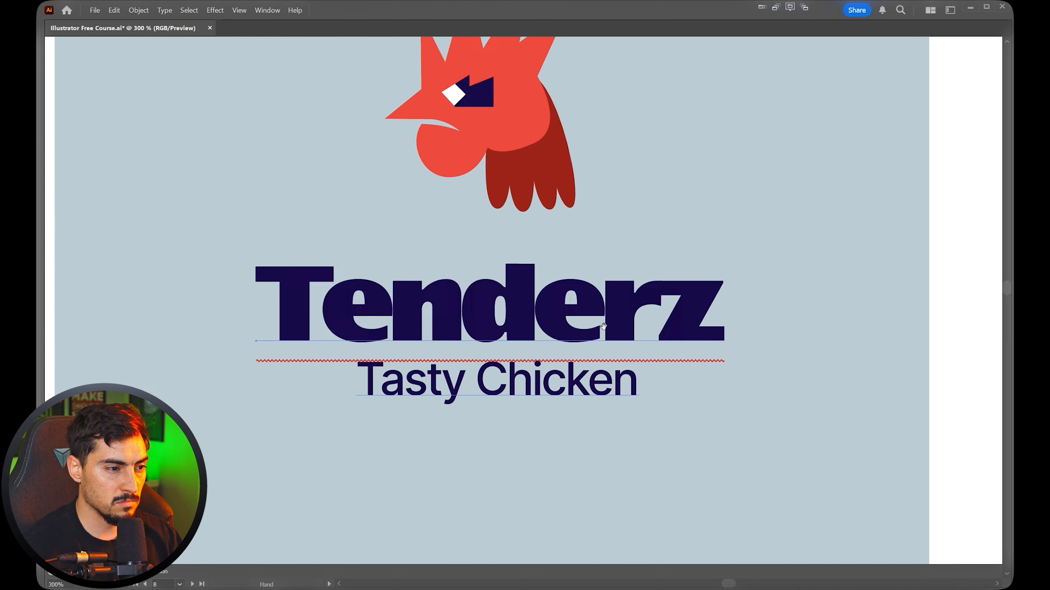
{"action": "left_click", "coordinate": [542, 341]}
{"action": "left_click", "coordinate": [114, 10]}
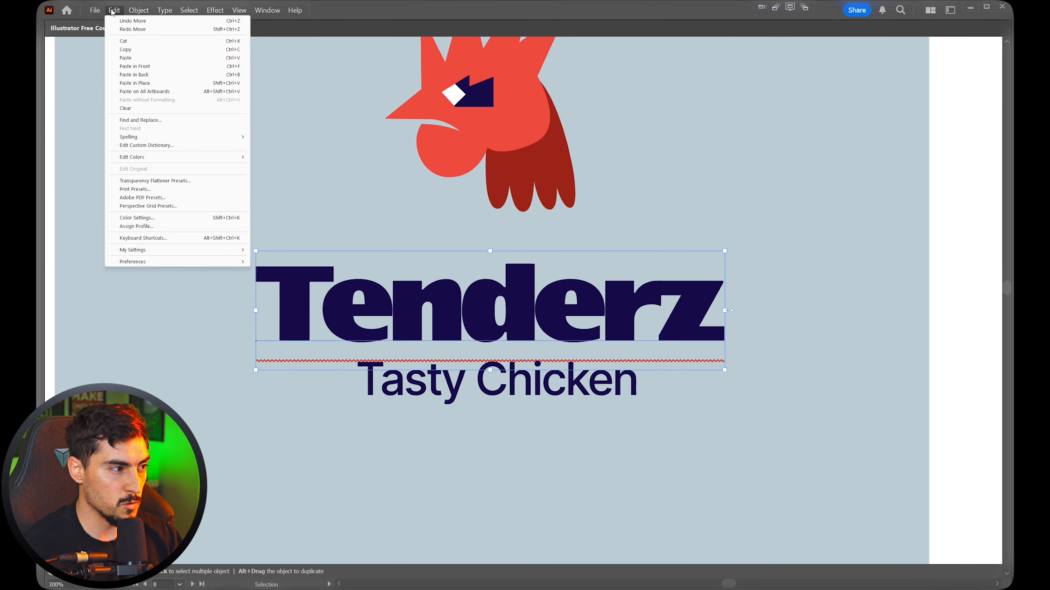
{"action": "mouse_move", "coordinate": [135, 140]}
{"action": "left_click", "coordinate": [272, 137]}
{"action": "left_click", "coordinate": [754, 220]}
{"action": "scroll", "coordinate": [637, 296], "scroll_direction": "down", "scroll_amount": 4}
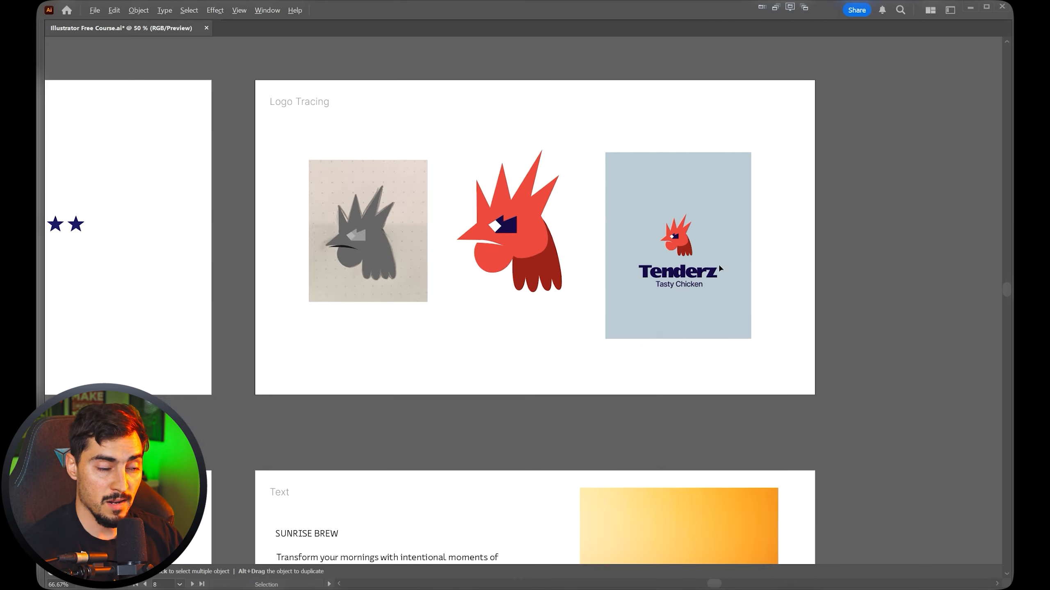
Select the Survive & Thrive text on the Text artboard, restore the hidden panels and close the Swatches panel.
{"action": "scroll", "coordinate": [718, 264], "scroll_direction": "down", "scroll_amount": 1}
{"action": "left_click_drag", "start_coordinate": [334, 427], "coordinate": [650, 138]}
{"action": "scroll", "coordinate": [659, 108], "scroll_direction": "up", "scroll_amount": 3}
{"action": "scroll", "coordinate": [686, 113], "scroll_direction": "down", "scroll_amount": 1}
{"action": "left_click", "coordinate": [612, 285]}
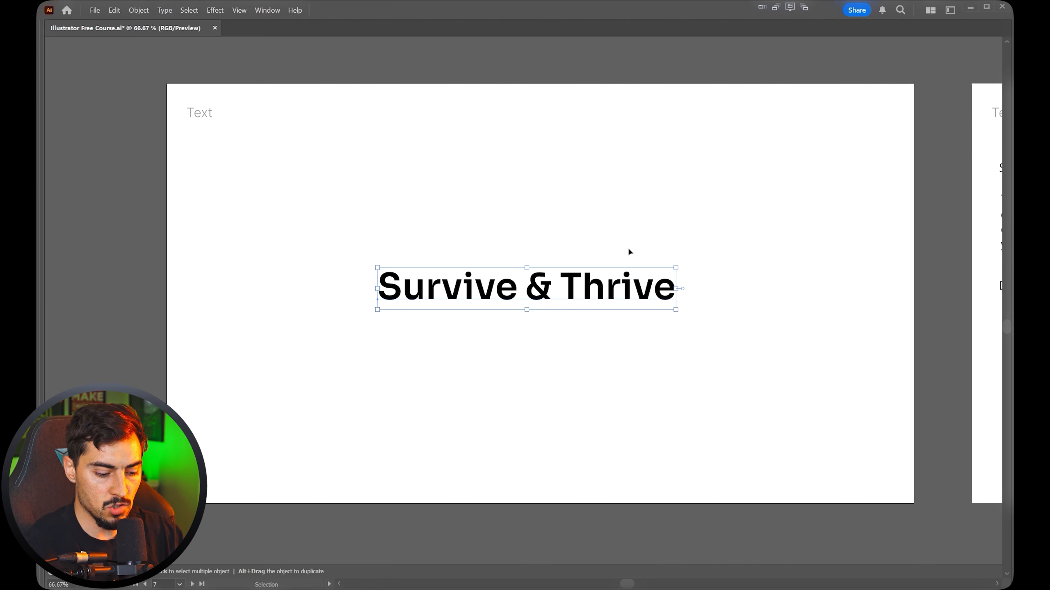
{"action": "key", "text": "Tab"}
{"action": "left_click_drag", "start_coordinate": [870, 253], "coordinate": [868, 250]}
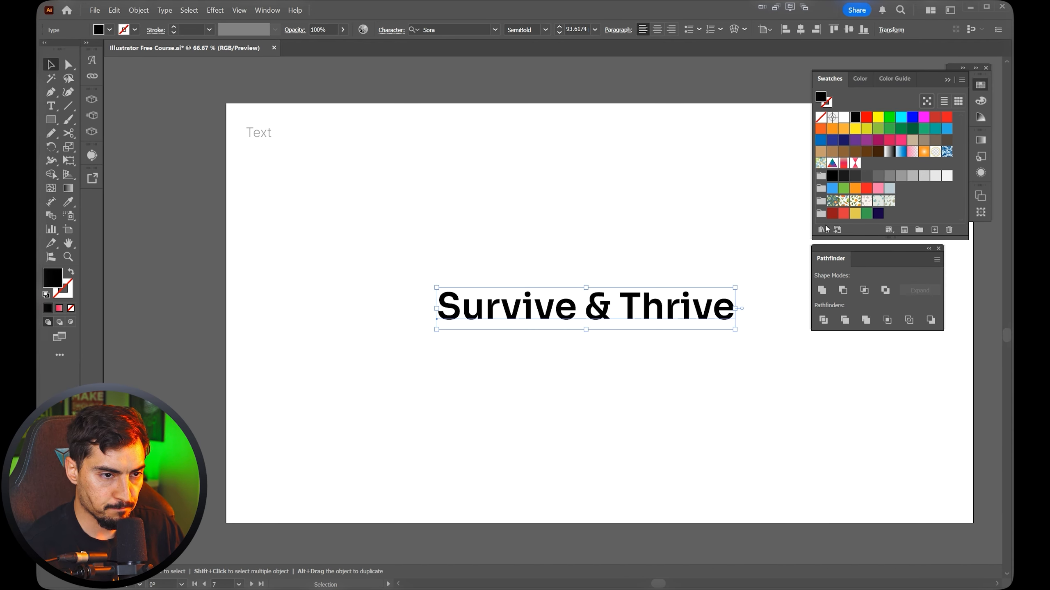
{"action": "scroll", "coordinate": [686, 348], "scroll_direction": "up", "scroll_amount": 1}
{"action": "left_click_drag", "start_coordinate": [601, 263], "coordinate": [566, 272]}
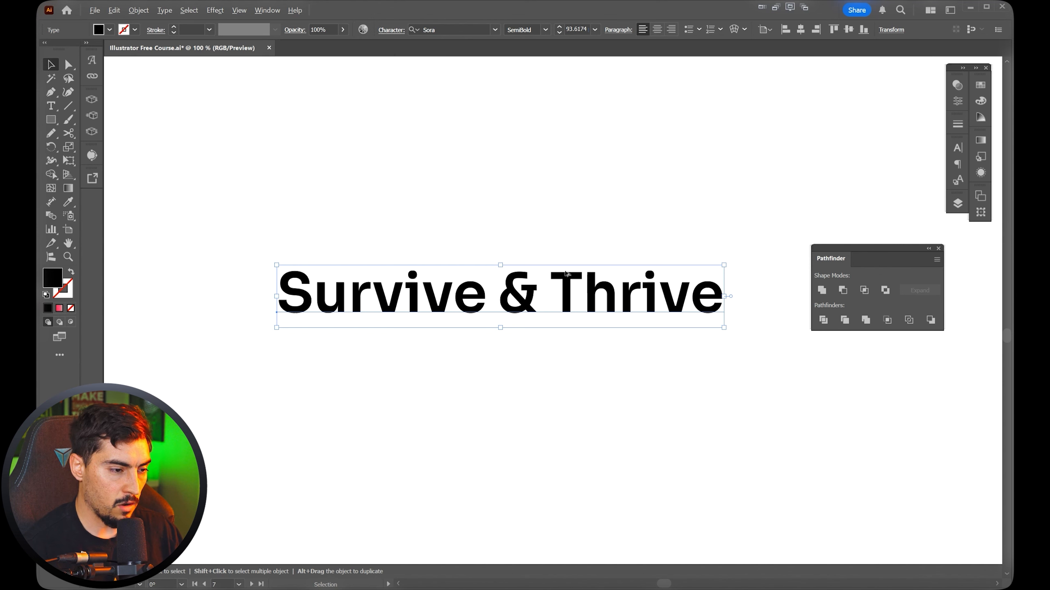
Tighten the tracking of the whole Survive & Thrive text.
{"action": "key", "text": "alt+Left"}
{"action": "key", "text": "alt+Right"}
{"action": "key", "text": "alt+Right"}
{"action": "key", "text": "alt+Left"}
{"action": "key", "text": "alt+Left"}
{"action": "key", "text": "alt+Left"}
{"action": "key", "text": "alt+Left"}
{"action": "key", "text": "alt+Left"}
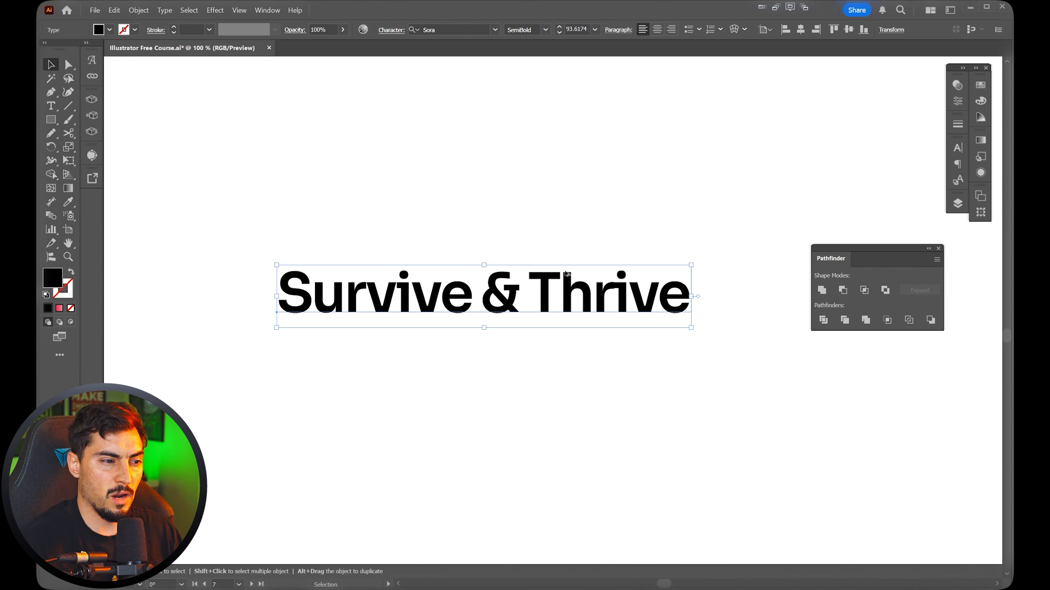
Widen the tracking of the Survive & Thrive text beyond its original spacing.
{"action": "left_click", "coordinate": [522, 337]}
{"action": "left_click", "coordinate": [558, 309]}
{"action": "key", "text": "alt+Right"}
{"action": "key", "text": "alt+Right"}
{"action": "key", "text": "alt+Right"}
{"action": "key", "text": "alt+Right"}
{"action": "key", "text": "alt+Right"}
{"action": "key", "text": "alt+Right"}
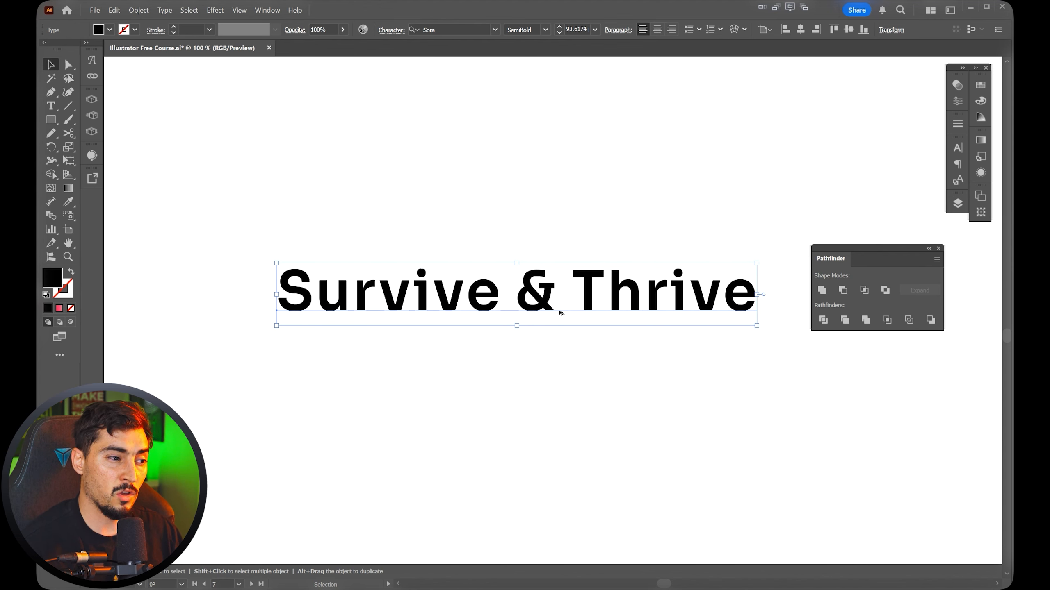
Bring the Survive & Thrive letters close together again and activate the Type tool.
{"action": "key", "text": "alt+Left"}
{"action": "key", "text": "alt+Left"}
{"action": "key", "text": "alt+Left"}
{"action": "key", "text": "alt+Left"}
{"action": "key", "text": "alt+Right"}
{"action": "key", "text": "alt+Right"}
{"action": "key", "text": "alt+Right"}
{"action": "key", "text": "alt+Left"}
{"action": "key", "text": "alt+Left"}
{"action": "key", "text": "alt+Left"}
{"action": "key", "text": "t"}
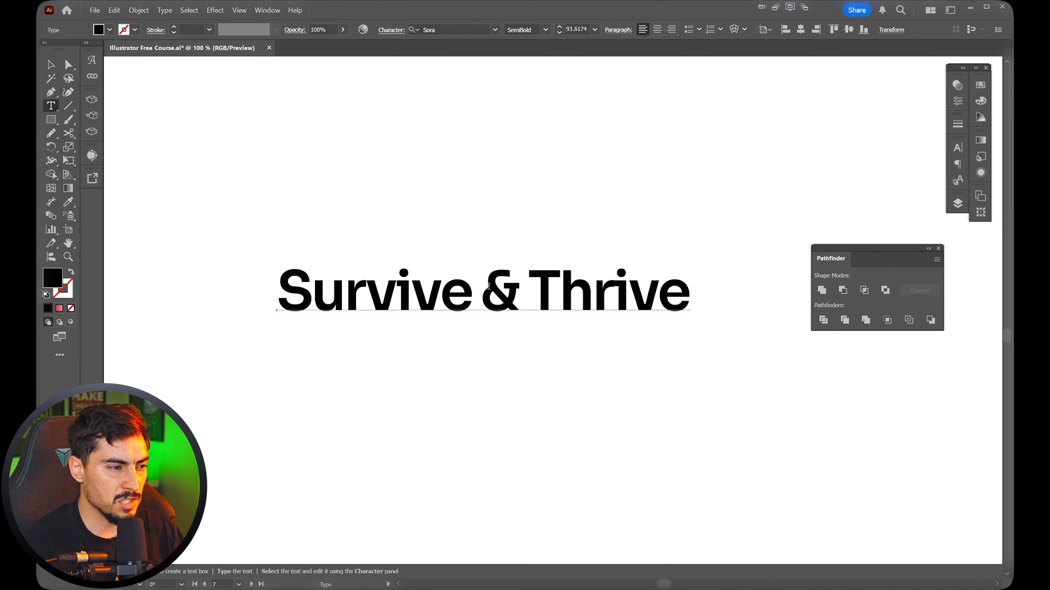
Change the font of the word Survive to Signate Grotesk Black.
{"action": "left_click", "coordinate": [54, 104]}
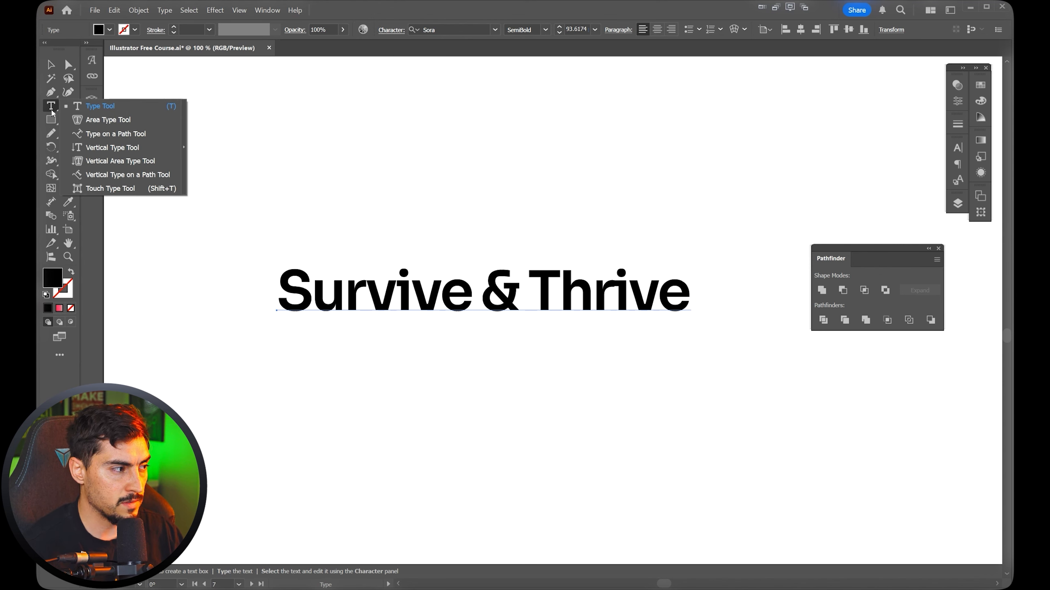
{"action": "left_click_drag", "start_coordinate": [473, 290], "coordinate": [252, 289]}
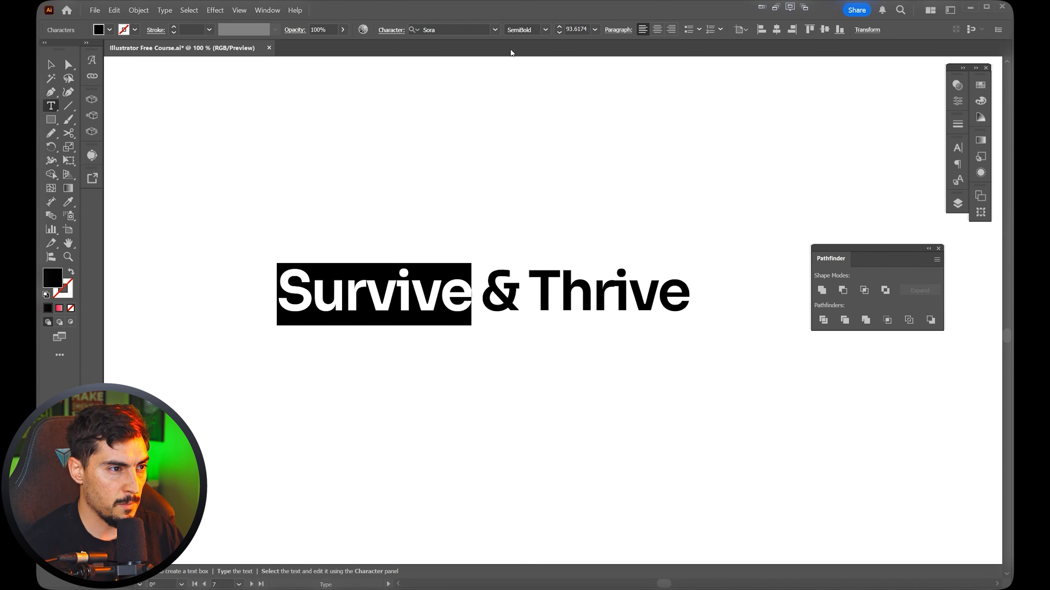
{"action": "left_click", "coordinate": [495, 29]}
{"action": "left_click", "coordinate": [501, 185]}
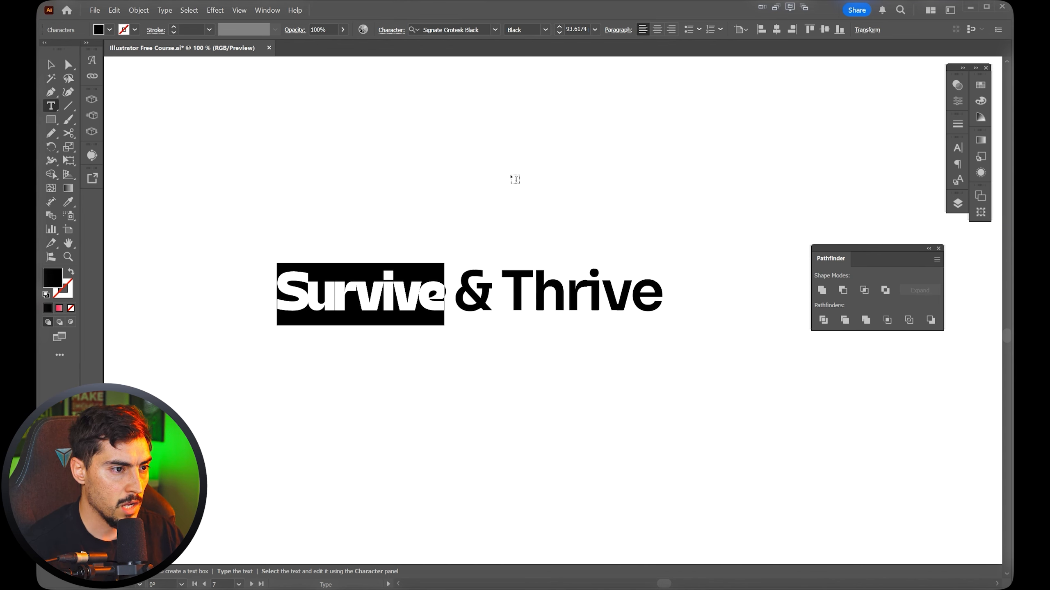
Set the word Survive in a heavy BN display font and the word Thrive in a bold serif font.
{"action": "left_click", "coordinate": [443, 285]}
{"action": "scroll", "coordinate": [389, 308], "scroll_direction": "up", "scroll_amount": 1}
{"action": "left_click_drag", "start_coordinate": [467, 279], "coordinate": [227, 285]}
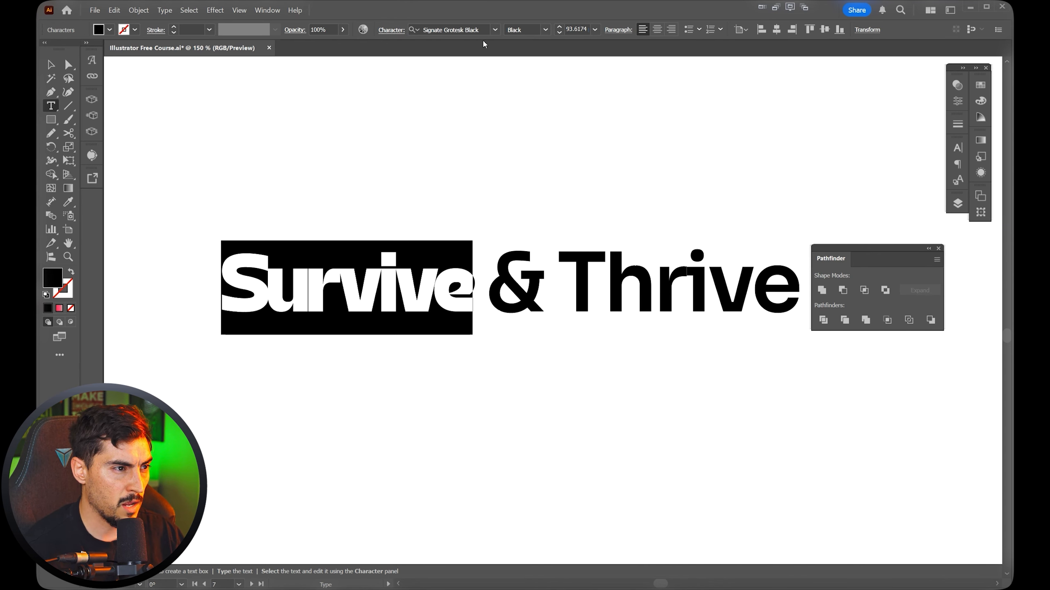
{"action": "left_click", "coordinate": [471, 27]}
{"action": "type", "text": "bn"}
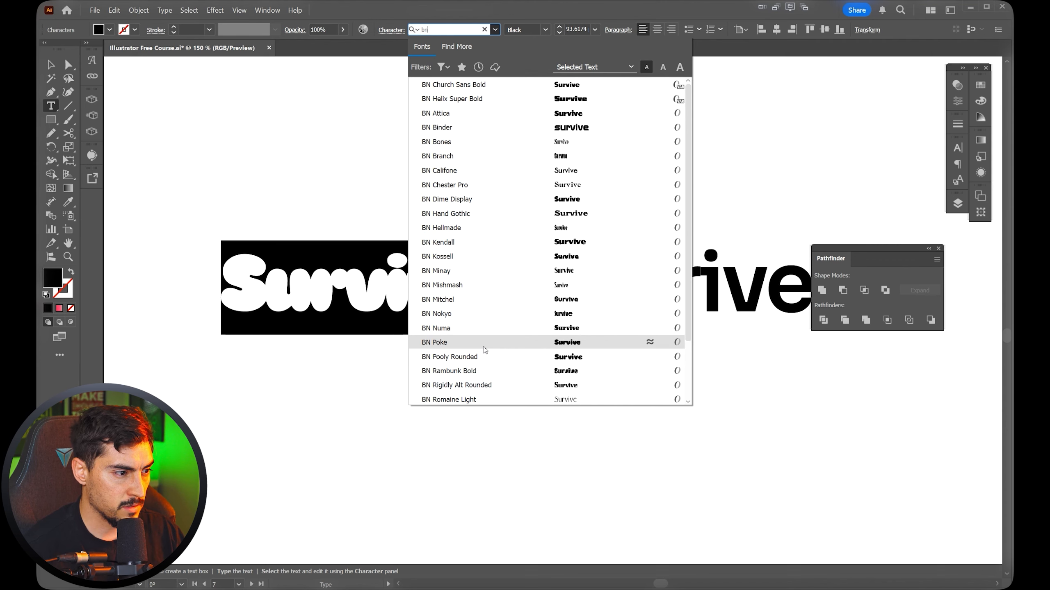
{"action": "left_click", "coordinate": [483, 368]}
{"action": "left_click", "coordinate": [456, 296]}
{"action": "left_click_drag", "start_coordinate": [457, 296], "coordinate": [212, 307]}
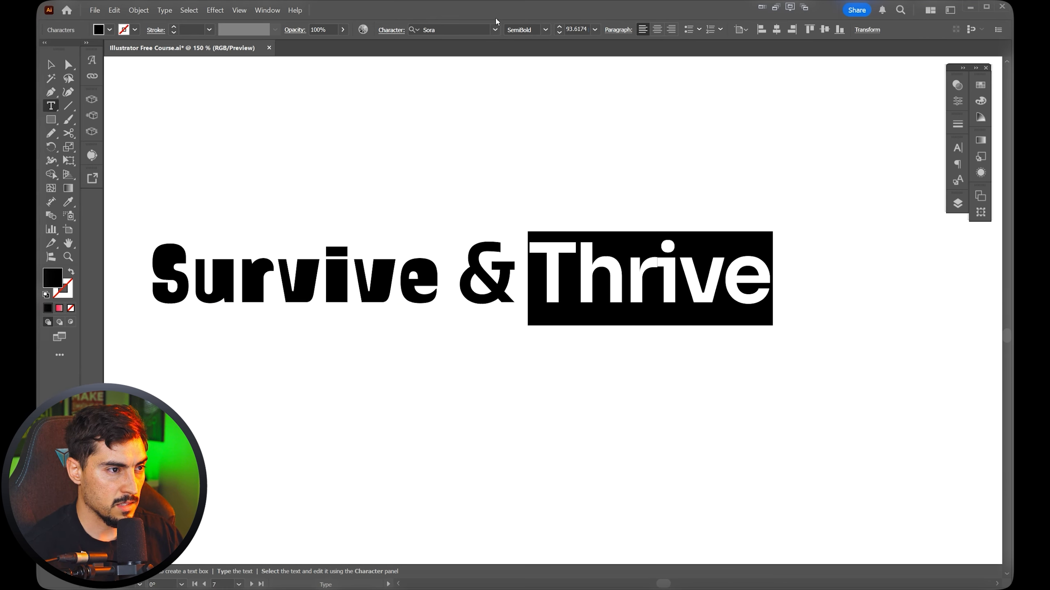
{"action": "left_click", "coordinate": [495, 30]}
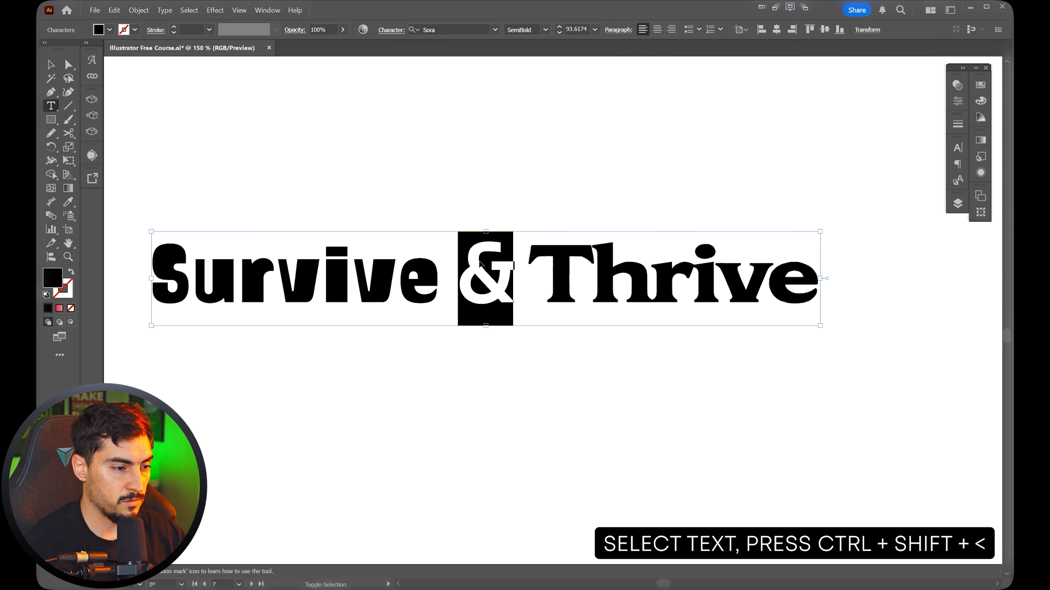
Reduce the ampersand's font size to about 75.6 pt.
{"action": "key", "text": "ctrl+shift+comma"}
{"action": "key", "text": "ctrl+shift+comma"}
{"action": "key", "text": "ctrl+shift+comma"}
{"action": "key", "text": "ctrl+shift+comma"}
{"action": "key", "text": "ctrl+shift+comma"}
{"action": "key", "text": "ctrl+shift+comma"}
{"action": "key", "text": "ctrl+shift+comma"}
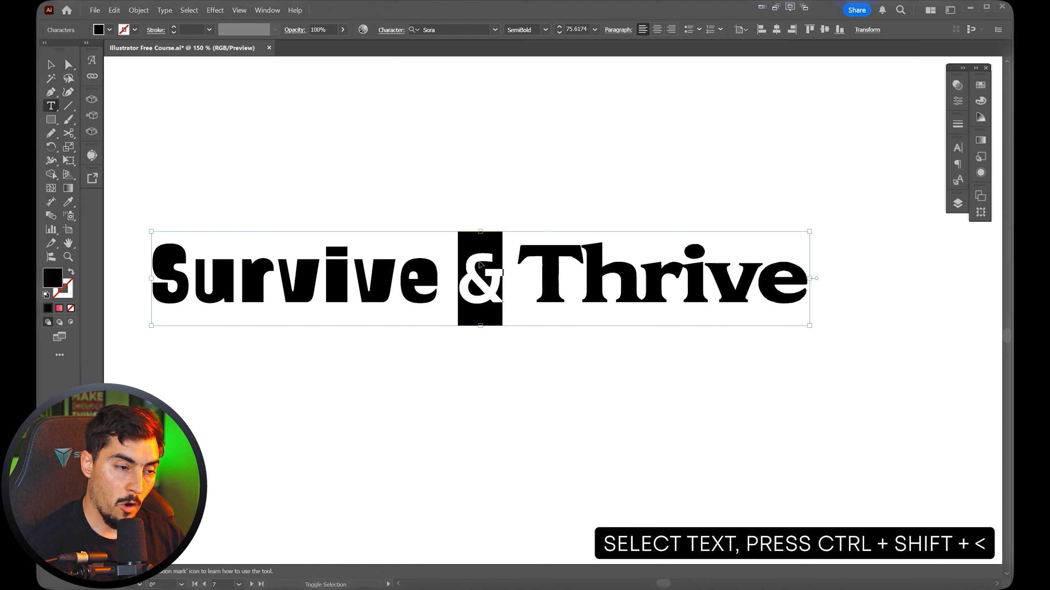
Enlarge the ampersand between Survive and Thrive to about 143.6 pt.
{"action": "key", "text": "ctrl+shift+period"}
{"action": "key", "text": "ctrl+shift+period"}
{"action": "key", "text": "ctrl+shift+period"}
{"action": "key", "text": "ctrl+shift+period"}
{"action": "key", "text": "ctrl+shift+period"}
{"action": "key", "text": "ctrl+shift+period"}
{"action": "key", "text": "ctrl+shift+period"}
{"action": "key", "text": "ctrl+shift+period"}
{"action": "key", "text": "ctrl+shift+period"}
{"action": "key", "text": "ctrl+shift+period"}
{"action": "key", "text": "ctrl+shift+period"}
{"action": "key", "text": "ctrl+shift+period"}
{"action": "key", "text": "ctrl+shift+period"}
{"action": "key", "text": "ctrl+shift+period"}
{"action": "key", "text": "ctrl+shift+period"}
{"action": "key", "text": "ctrl+shift+period"}
{"action": "key", "text": "ctrl+shift+period"}
{"action": "key", "text": "ctrl+shift+period"}
{"action": "key", "text": "ctrl+shift+period"}
{"action": "key", "text": "ctrl+shift+period"}
{"action": "key", "text": "ctrl+shift+period"}
{"action": "key", "text": "ctrl+shift+period"}
{"action": "key", "text": "ctrl+shift+period"}
{"action": "key", "text": "ctrl+shift+period"}
{"action": "key", "text": "ctrl+shift+period"}
{"action": "key", "text": "ctrl+shift+period"}
{"action": "key", "text": "ctrl+shift+period"}
{"action": "key", "text": "ctrl+shift+period"}
{"action": "key", "text": "ctrl+shift+period"}
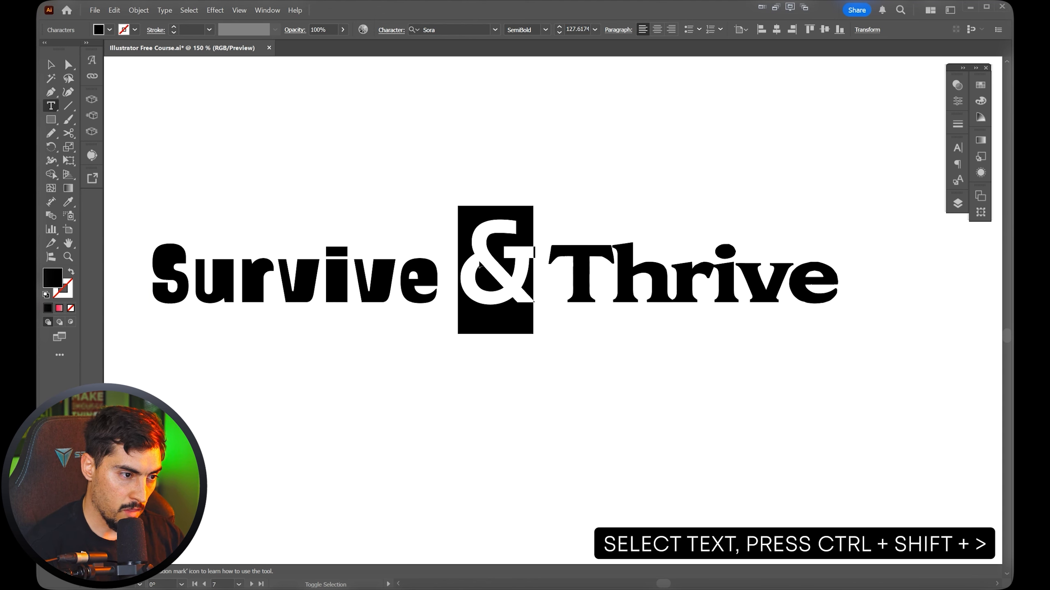
{"action": "key", "text": "ctrl+shift+period"}
{"action": "key", "text": "ctrl+shift+period"}
{"action": "key", "text": "ctrl+shift+period"}
{"action": "key", "text": "ctrl+shift+period"}
{"action": "key", "text": "ctrl+shift+period"}
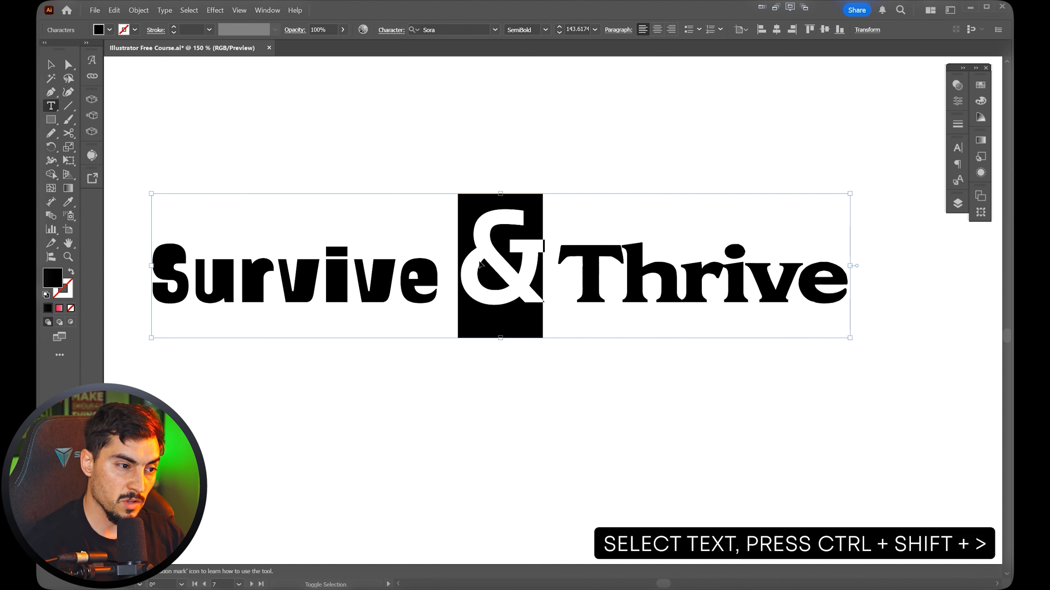
Vary the ampersand's size further and leave it at about 173.6 pt.
{"action": "key", "text": "ctrl+shift+period"}
{"action": "key", "text": "ctrl+shift+period"}
{"action": "key", "text": "ctrl+shift+period"}
{"action": "key", "text": "ctrl+shift+period"}
{"action": "key", "text": "ctrl+shift+period"}
{"action": "key", "text": "ctrl+shift+period"}
{"action": "key", "text": "ctrl+shift+period"}
{"action": "key", "text": "ctrl+shift+period"}
{"action": "key", "text": "ctrl+shift+period"}
{"action": "key", "text": "ctrl+shift+period"}
{"action": "key", "text": "ctrl+shift+period"}
{"action": "key", "text": "ctrl+shift+period"}
{"action": "key", "text": "ctrl+shift+period"}
{"action": "key", "text": "ctrl+shift+period"}
{"action": "key", "text": "ctrl+shift+period"}
{"action": "key", "text": "ctrl+shift+period"}
{"action": "key", "text": "ctrl+shift+period"}
{"action": "key", "text": "ctrl+shift+period"}
{"action": "key", "text": "ctrl+shift+period"}
{"action": "key", "text": "ctrl+shift+period"}
{"action": "key", "text": "ctrl+shift+comma"}
{"action": "key", "text": "ctrl+shift+comma"}
{"action": "key", "text": "ctrl+shift+comma"}
{"action": "key", "text": "ctrl+shift+comma"}
{"action": "key", "text": "ctrl+shift+comma"}
{"action": "key", "text": "ctrl+shift+comma"}
{"action": "key", "text": "ctrl+shift+comma"}
{"action": "key", "text": "ctrl+shift+comma"}
{"action": "key", "text": "ctrl+shift+comma"}
{"action": "key", "text": "ctrl+shift+comma"}
{"action": "key", "text": "ctrl+shift+comma"}
{"action": "key", "text": "ctrl+shift+comma"}
{"action": "key", "text": "ctrl+shift+comma"}
{"action": "key", "text": "ctrl+shift+comma"}
{"action": "key", "text": "ctrl+shift+comma"}
{"action": "key", "text": "ctrl+shift+comma"}
{"action": "key", "text": "ctrl+shift+comma"}
{"action": "key", "text": "ctrl+shift+comma"}
{"action": "key", "text": "ctrl+shift+comma"}
{"action": "key", "text": "ctrl+shift+comma"}
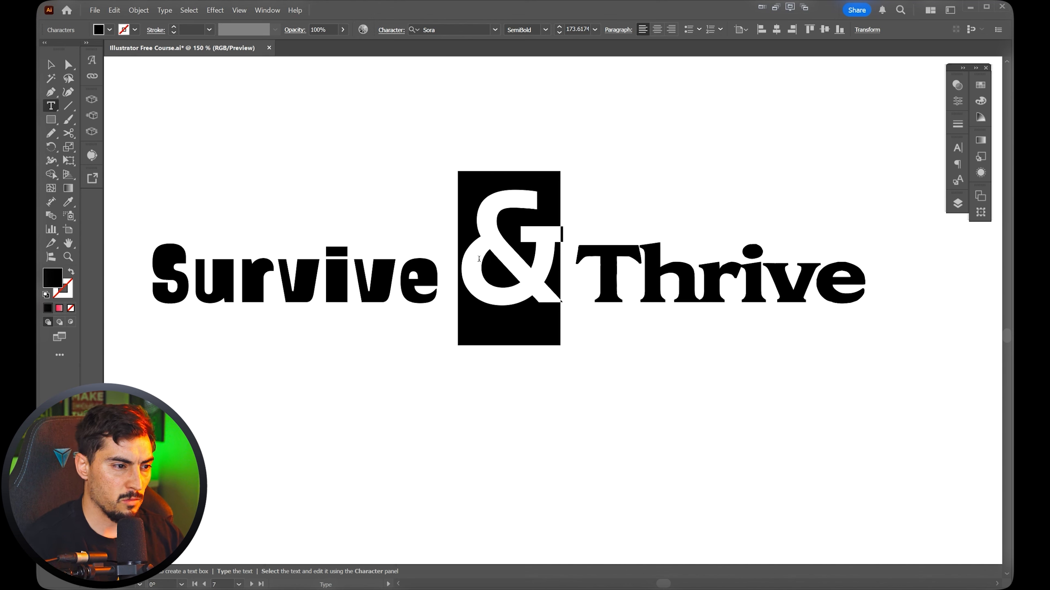
Shift the ampersand's baseline down so it sits vertically centred against the words Survive and Thrive.
{"action": "key", "text": "ctrl+alt+shift+Down"}
{"action": "key", "text": "ctrl+shift+Down"}
{"action": "double_click", "coordinate": [480, 258]}
{"action": "key", "text": "alt+shift+Down"}
{"action": "key", "text": "alt+shift+Down"}
{"action": "key", "text": "alt+shift+Down"}
{"action": "key", "text": "alt+shift+Down"}
{"action": "key", "text": "alt+shift+Down"}
{"action": "key", "text": "alt+shift+Down"}
{"action": "key", "text": "alt+shift+Down"}
{"action": "key", "text": "alt+shift+Down"}
{"action": "key", "text": "alt+shift+Down"}
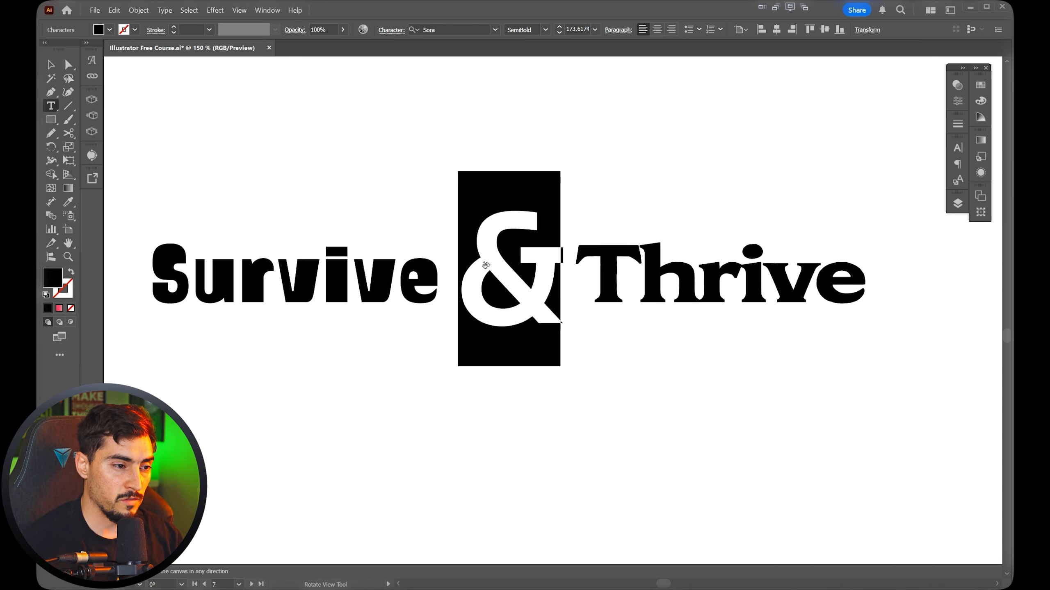
{"action": "key", "text": "alt+shift+Up"}
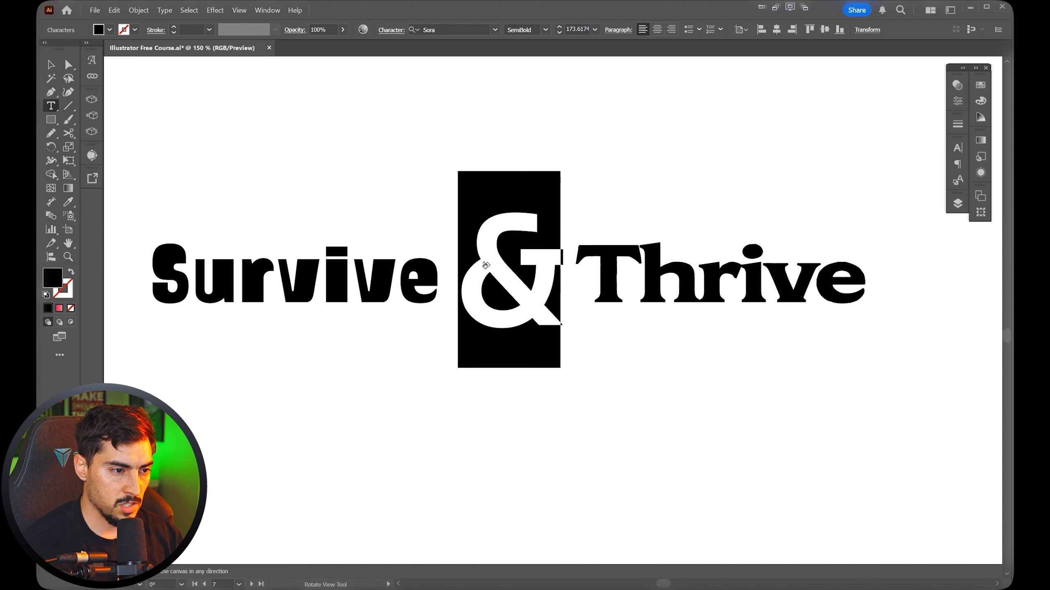
Tighten the kerning around the ampersand so Survive and Thrive sit closer to it.
{"action": "left_click", "coordinate": [545, 246]}
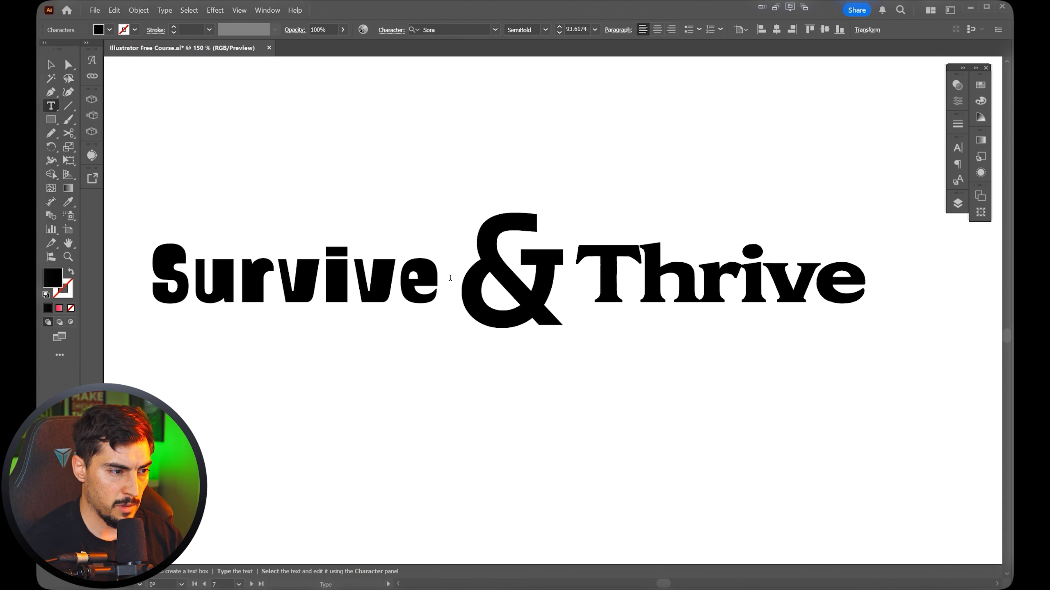
{"action": "scroll", "coordinate": [452, 276], "scroll_direction": "up", "scroll_amount": 2}
{"action": "key", "text": "alt+Left"}
{"action": "key", "text": "alt+Left"}
{"action": "key", "text": "alt+Left"}
{"action": "key", "text": "alt+Left"}
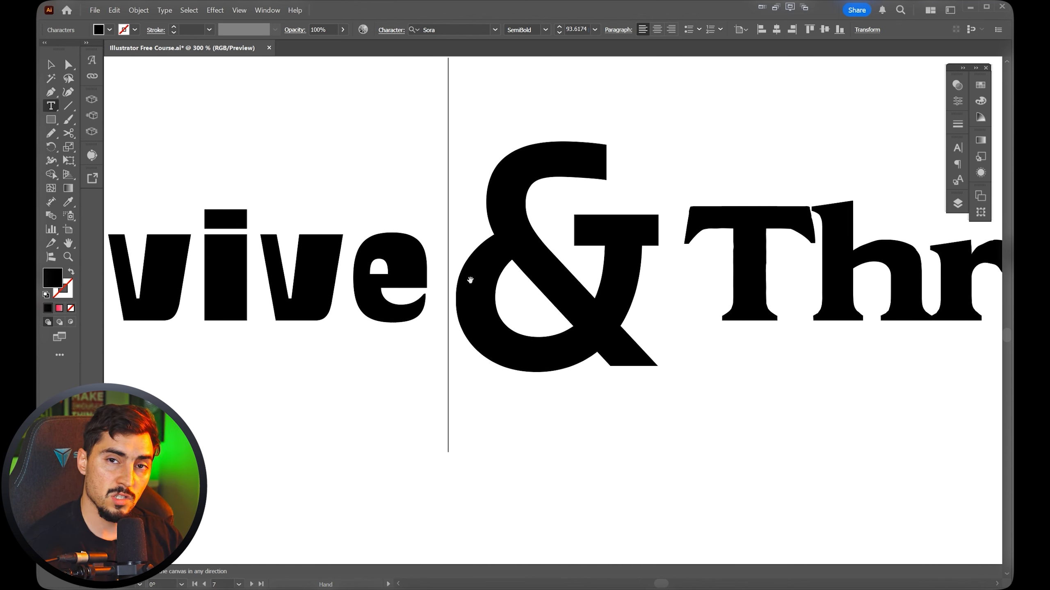
{"action": "key", "text": "alt+Left"}
{"action": "key", "text": "alt+Right"}
{"action": "key", "text": "alt+Left"}
{"action": "key", "text": "Escape"}
Overtype parts of the Survive & Thrive text with the sample letters sadf and sdf, and undo the replacements.
{"action": "scroll", "coordinate": [537, 236], "scroll_direction": "down", "scroll_amount": 3}
{"action": "left_click_drag", "start_coordinate": [644, 244], "coordinate": [843, 250]}
{"action": "scroll", "coordinate": [571, 254], "scroll_direction": "up", "scroll_amount": 1}
{"action": "double_click", "coordinate": [600, 253]}
{"action": "type", "text": "sadf"}
{"action": "left_click_drag", "start_coordinate": [385, 245], "coordinate": [277, 243]}
{"action": "type", "text": "sdf"}
{"action": "key", "text": "ctrl+z"}
{"action": "key", "text": "ctrl+z"}
{"action": "left_click", "coordinate": [656, 228]}
{"action": "key", "text": "Escape"}
{"action": "scroll", "coordinate": [672, 211], "scroll_direction": "down", "scroll_amount": 3}
{"action": "left_click", "coordinate": [718, 166]}
{"action": "key", "text": "t"}
{"action": "scroll", "coordinate": [727, 182], "scroll_direction": "up", "scroll_amount": 2}
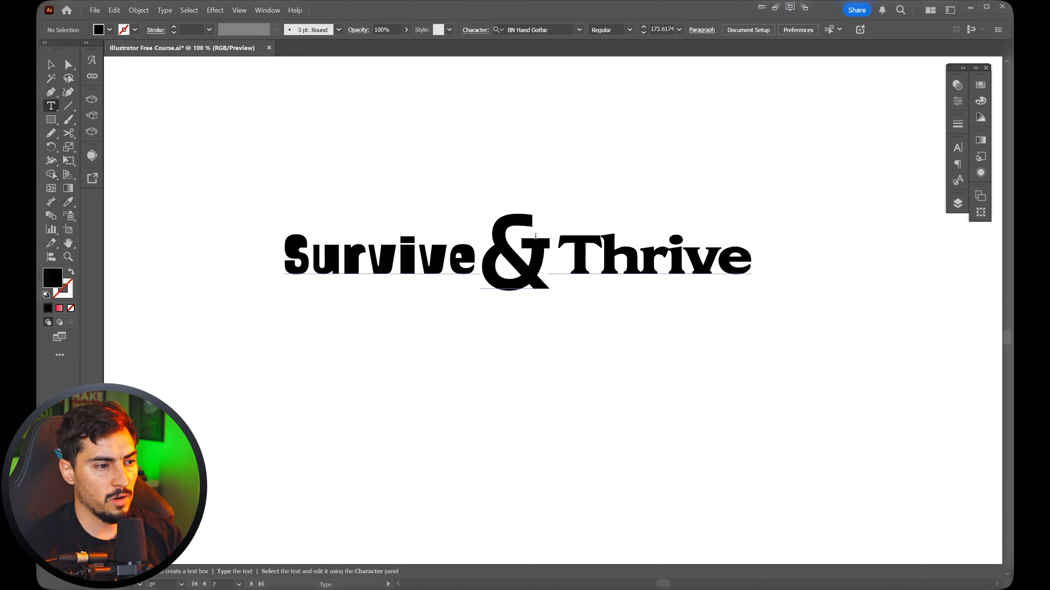
{"action": "double_click", "coordinate": [516, 256]}
{"action": "left_click", "coordinate": [495, 30]}
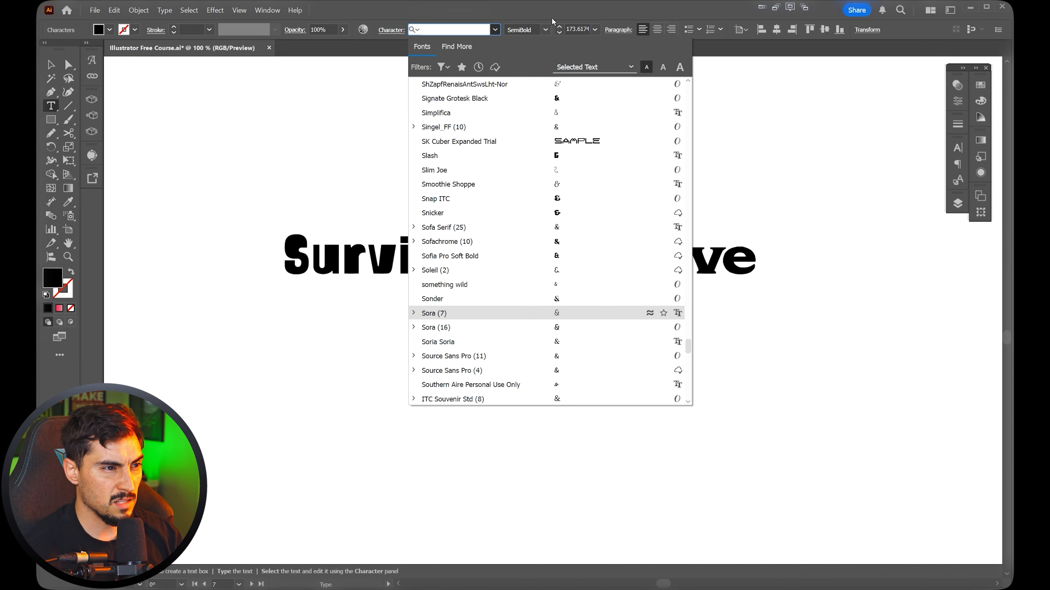
{"action": "left_click", "coordinate": [545, 30]}
{"action": "key", "text": "Escape"}
{"action": "key", "text": "Escape"}
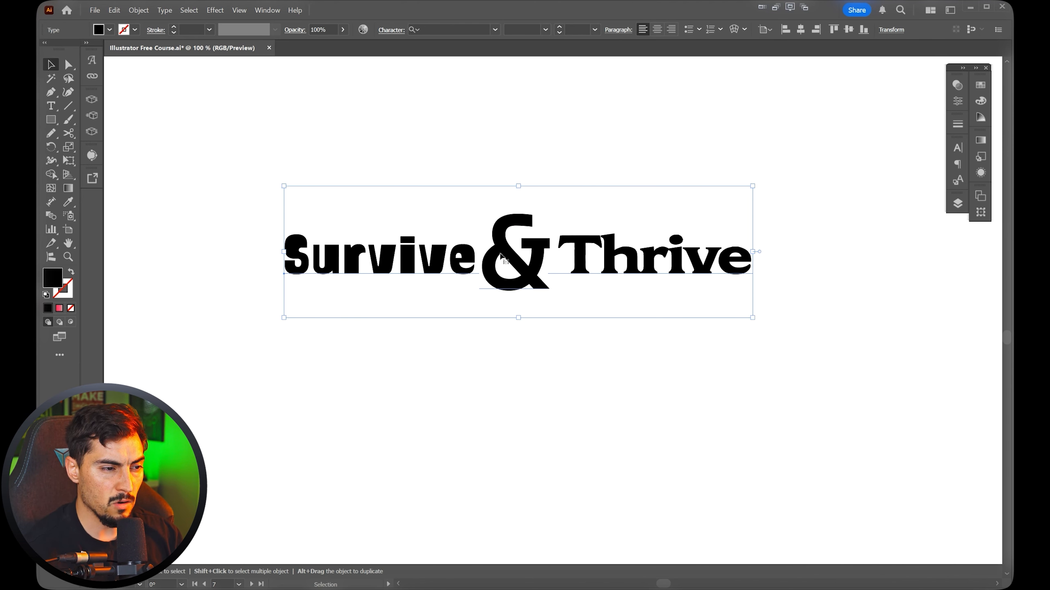
Try the ExtraBold and Thin weights of Sora on the ampersand.
{"action": "double_click", "coordinate": [501, 257]}
{"action": "scroll", "coordinate": [501, 257], "scroll_direction": "up", "scroll_amount": 1}
{"action": "left_click", "coordinate": [545, 30]}
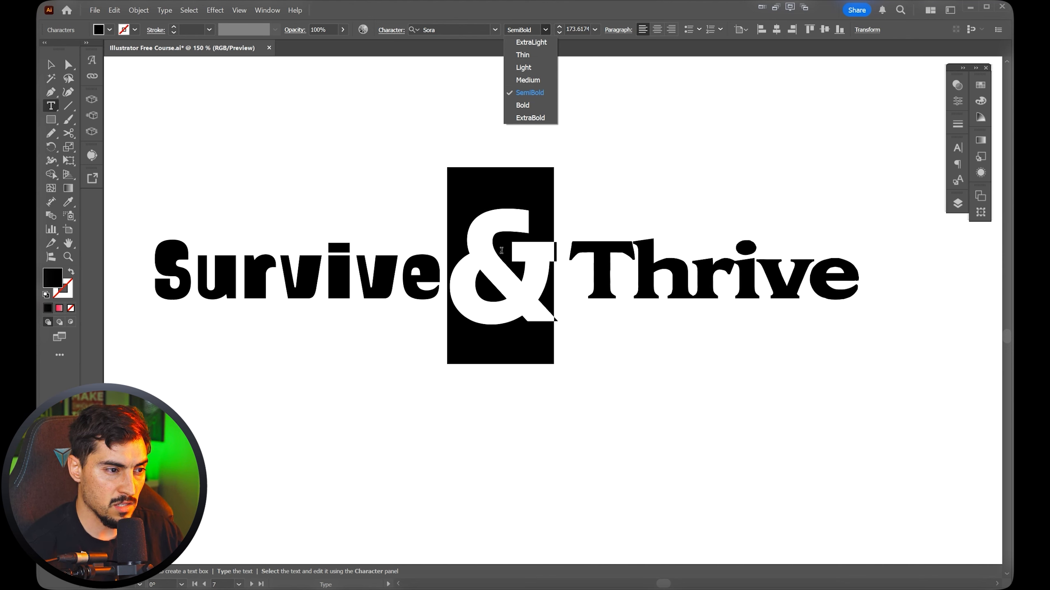
{"action": "left_click", "coordinate": [531, 118]}
{"action": "left_click_drag", "start_coordinate": [556, 241], "coordinate": [470, 255]}
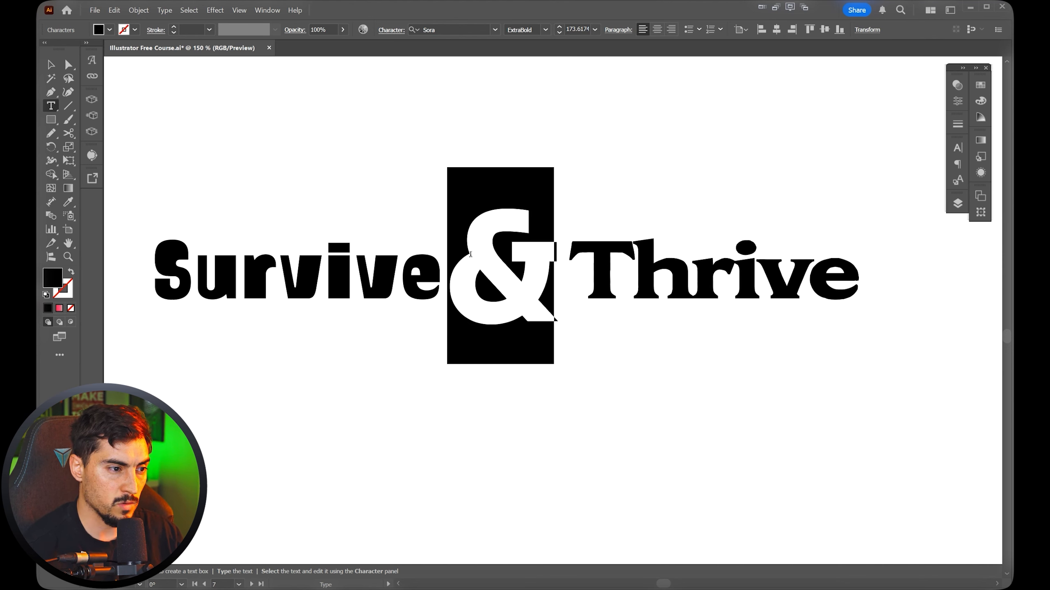
{"action": "left_click", "coordinate": [544, 30]}
{"action": "left_click", "coordinate": [517, 42]}
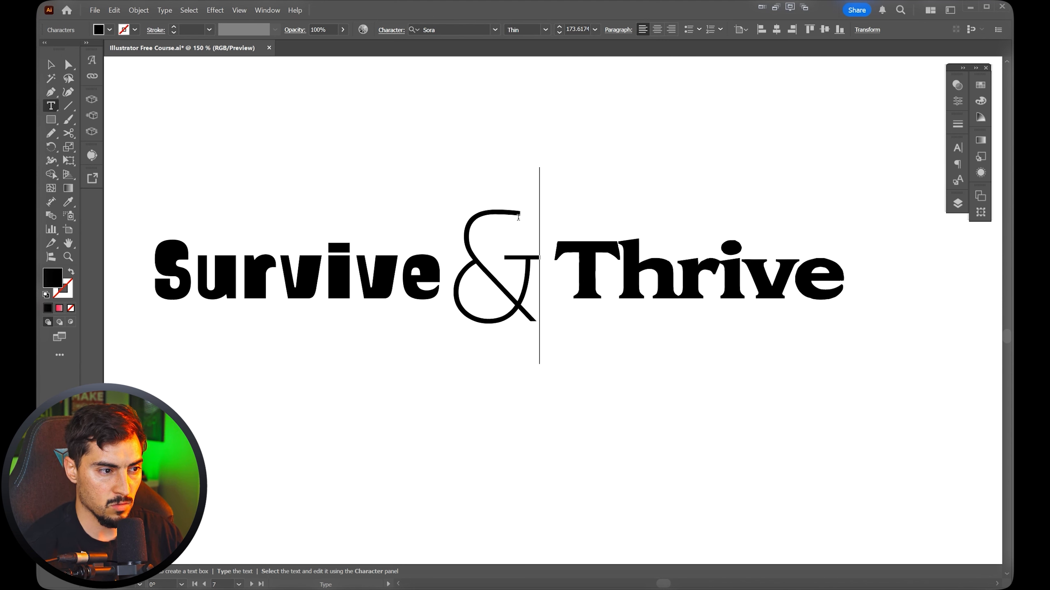
Set the ampersand to Sora's Light weight and tighten the gap between it and Thrive.
{"action": "left_click_drag", "start_coordinate": [518, 217], "coordinate": [481, 236]}
{"action": "left_click", "coordinate": [544, 30]}
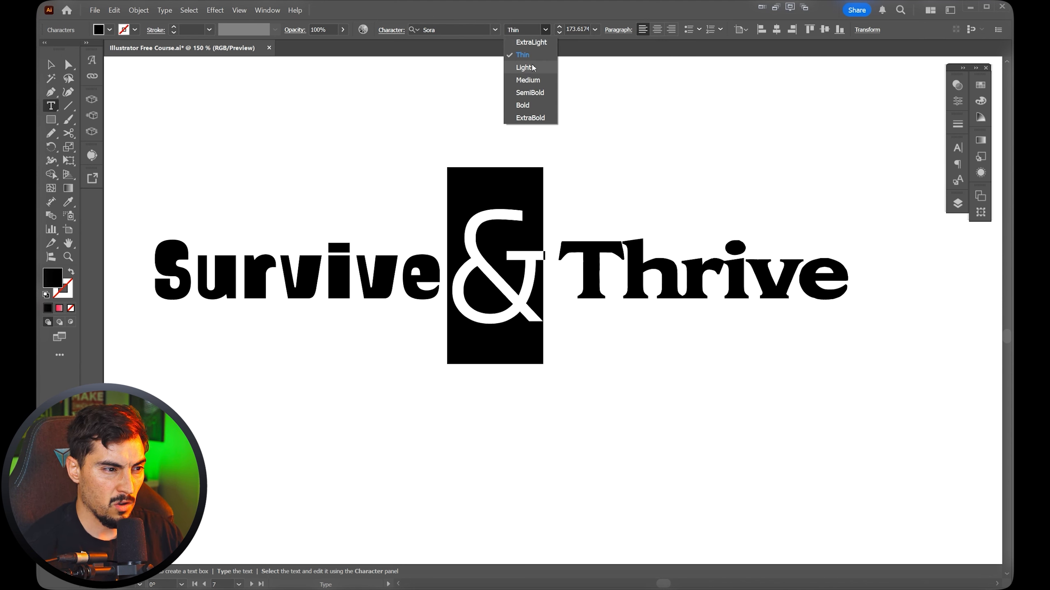
{"action": "left_click", "coordinate": [530, 93]}
{"action": "left_click", "coordinate": [556, 254]}
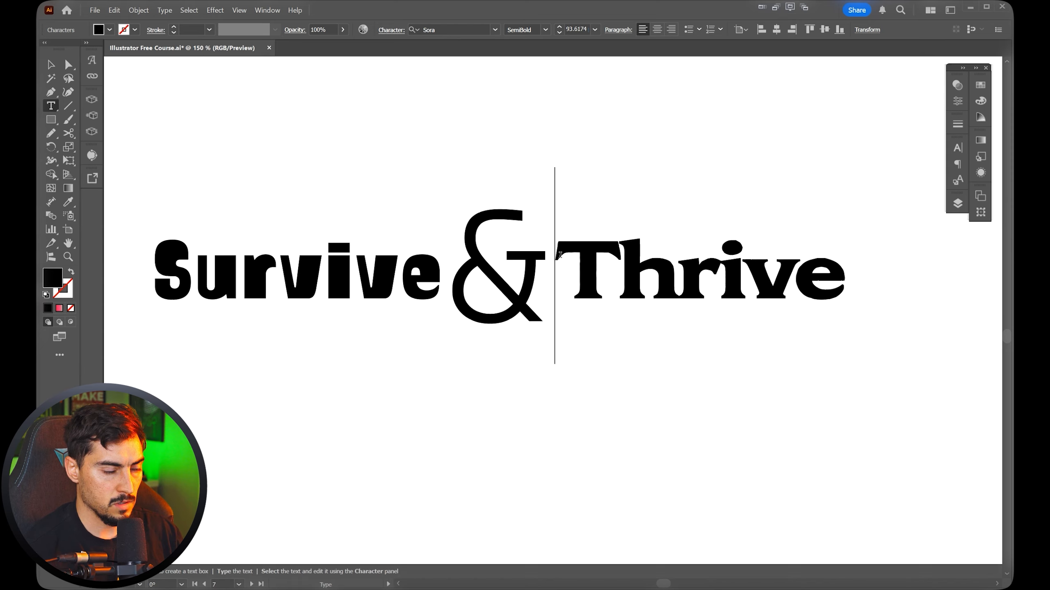
Enlarge the whole Survive & Thrive text near the centre of the Text artboard, bringing the words to about 123.4 pt.
{"action": "key", "text": "Escape"}
{"action": "scroll", "coordinate": [644, 174], "scroll_direction": "down", "scroll_amount": 2}
{"action": "left_click_drag", "start_coordinate": [682, 200], "coordinate": [601, 285]}
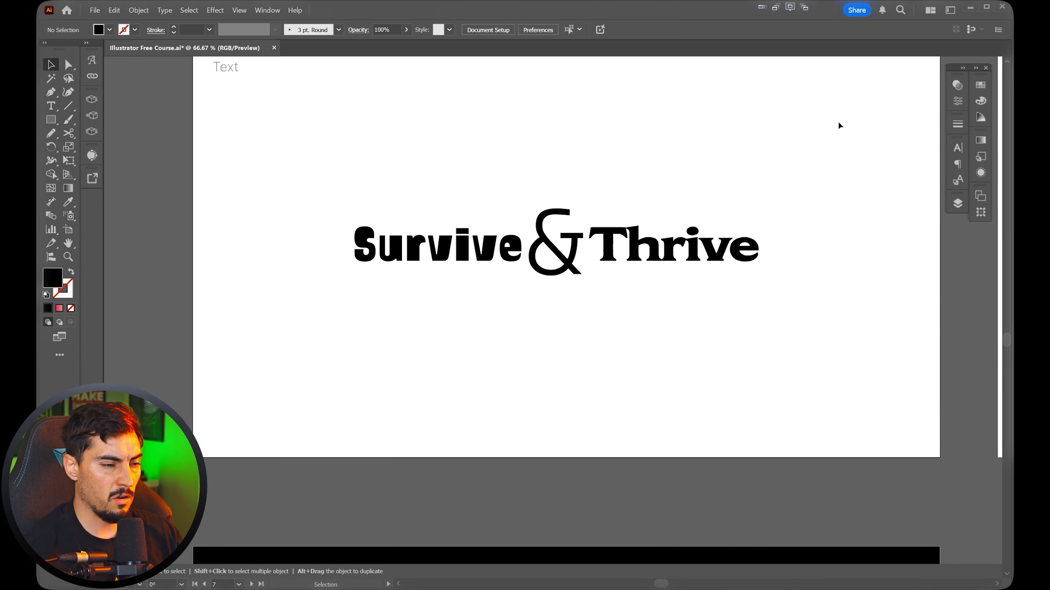
{"action": "scroll", "coordinate": [783, 176], "scroll_direction": "down", "scroll_amount": 1}
{"action": "left_click_drag", "start_coordinate": [783, 176], "coordinate": [743, 197]}
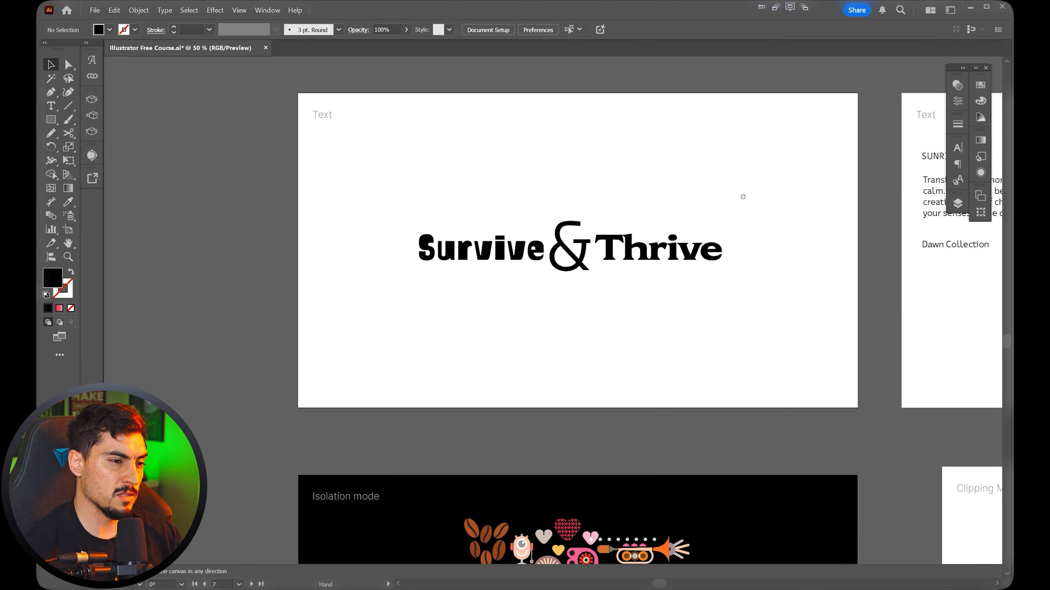
Float the Character panel over the Survive & Thrive text and dock it with the Paragraph and Character Styles panels.
{"action": "scroll", "coordinate": [691, 238], "scroll_direction": "up", "scroll_amount": 1}
{"action": "left_click", "coordinate": [574, 241]}
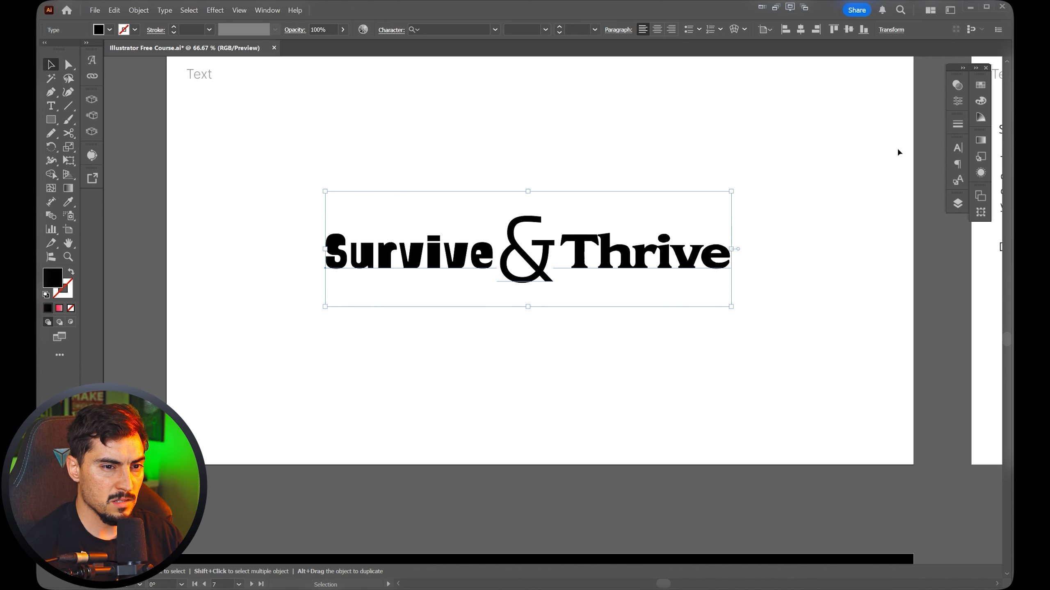
{"action": "left_click", "coordinate": [957, 148]}
{"action": "left_click_drag", "start_coordinate": [833, 144], "coordinate": [616, 166]}
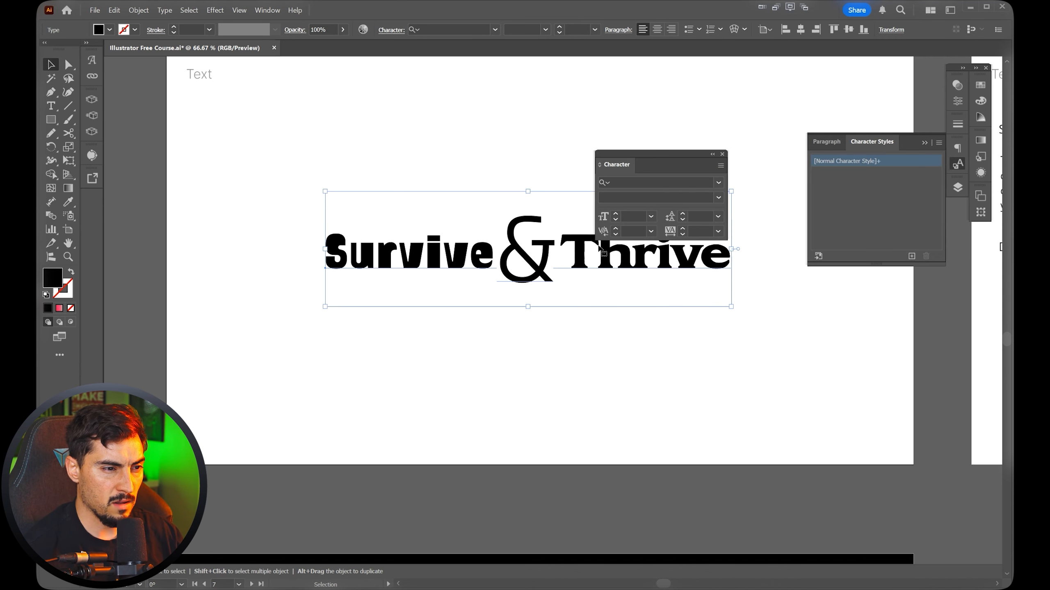
{"action": "double_click", "coordinate": [583, 247]}
{"action": "left_click_drag", "start_coordinate": [655, 256], "coordinate": [554, 252]}
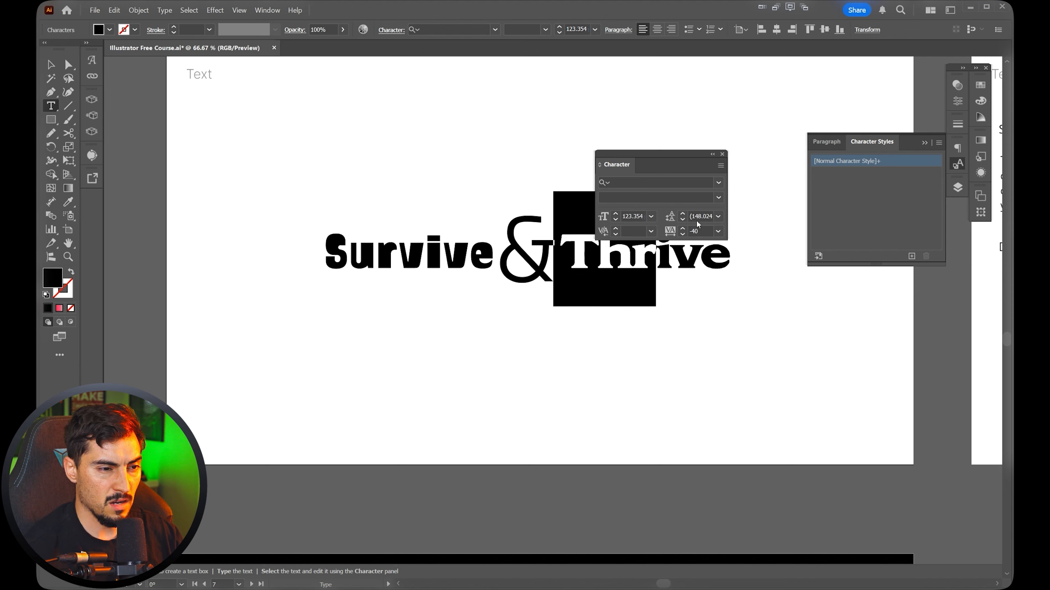
{"action": "left_click_drag", "start_coordinate": [616, 166], "coordinate": [880, 146]}
{"action": "key", "text": "Escape"}
Set the SUNRISE BREW heading on the neighbouring Text artboard to Ways_FF's ExtraBold weight.
{"action": "left_click_drag", "start_coordinate": [704, 154], "coordinate": [417, 210]}
{"action": "scroll", "coordinate": [416, 210], "scroll_direction": "right", "scroll_amount": 10}
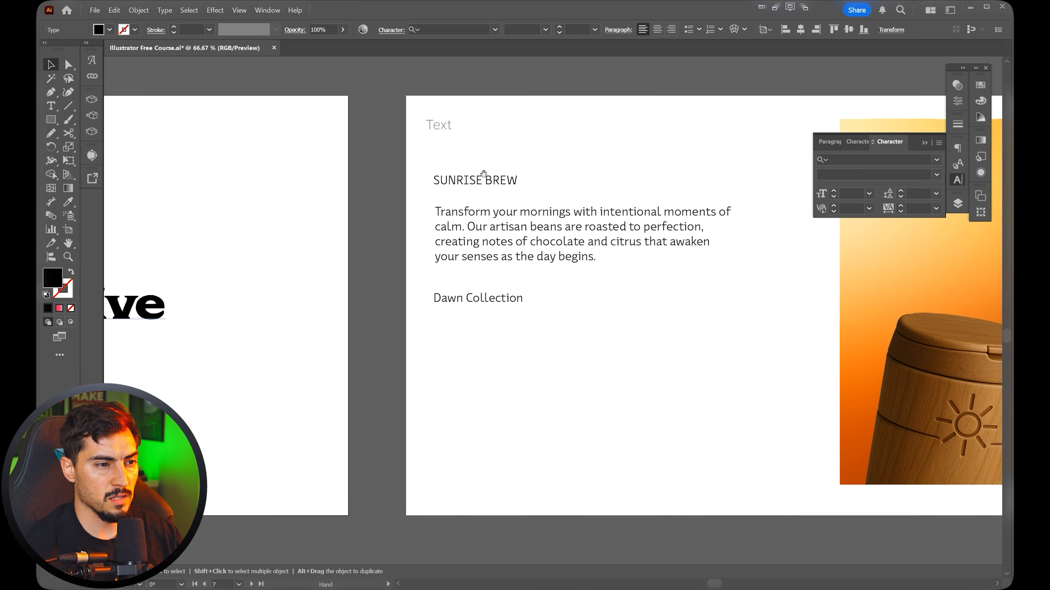
{"action": "key", "text": "Tab"}
{"action": "left_click", "coordinate": [952, 363]}
{"action": "scroll", "coordinate": [779, 419], "scroll_direction": "up", "scroll_amount": 5}
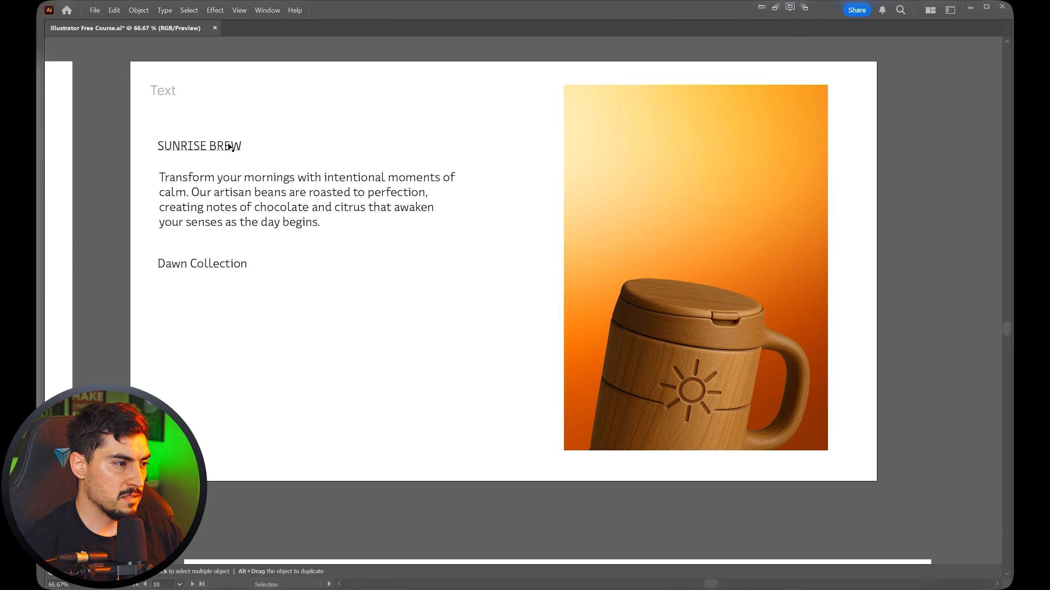
{"action": "left_click_drag", "start_coordinate": [294, 139], "coordinate": [273, 159]}
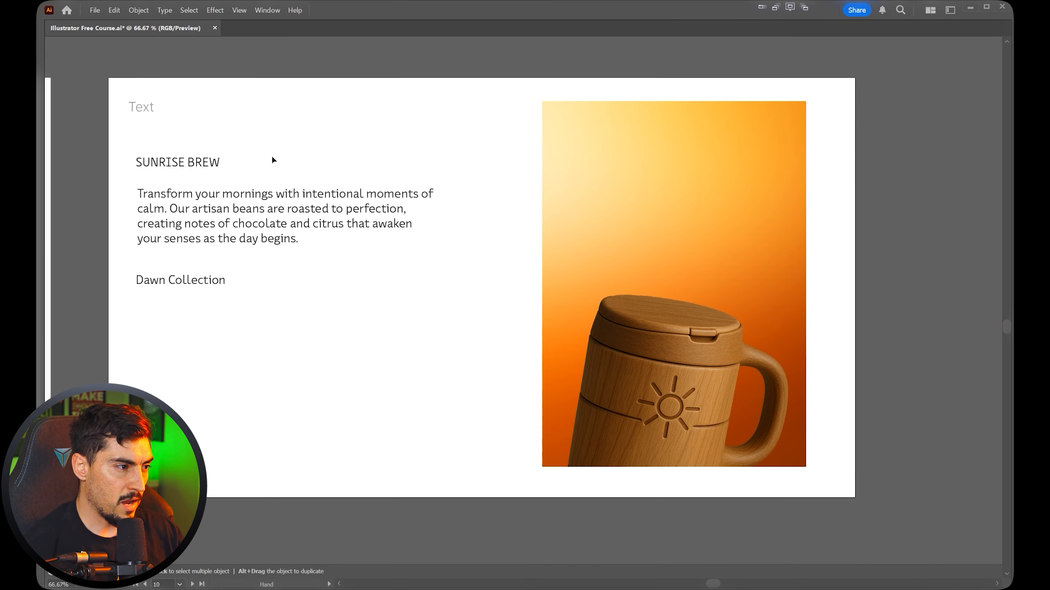
{"action": "key", "text": "Tab"}
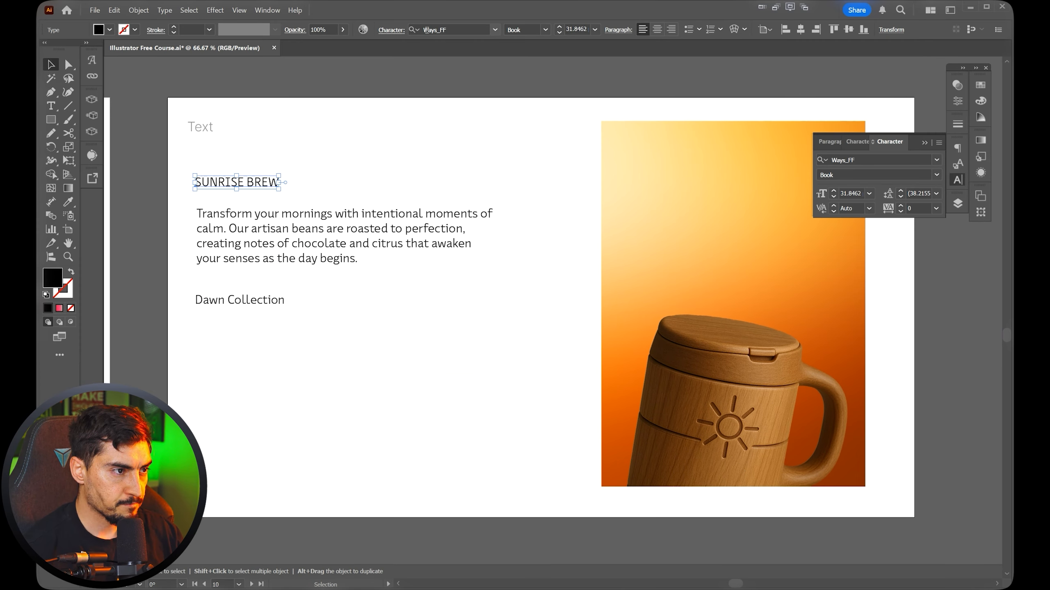
{"action": "left_click", "coordinate": [496, 34]}
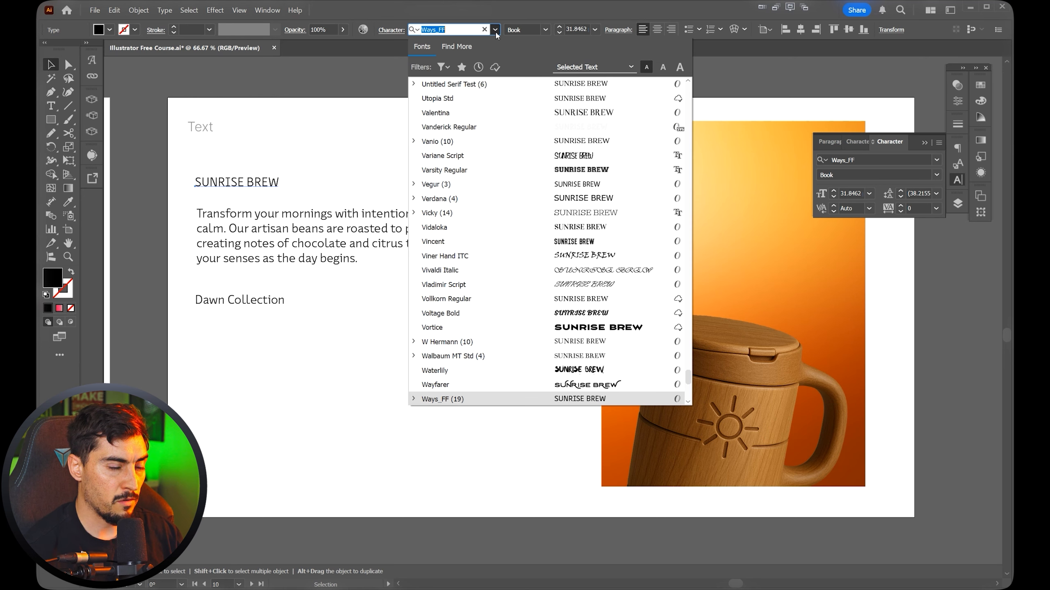
{"action": "left_click", "coordinate": [545, 30]}
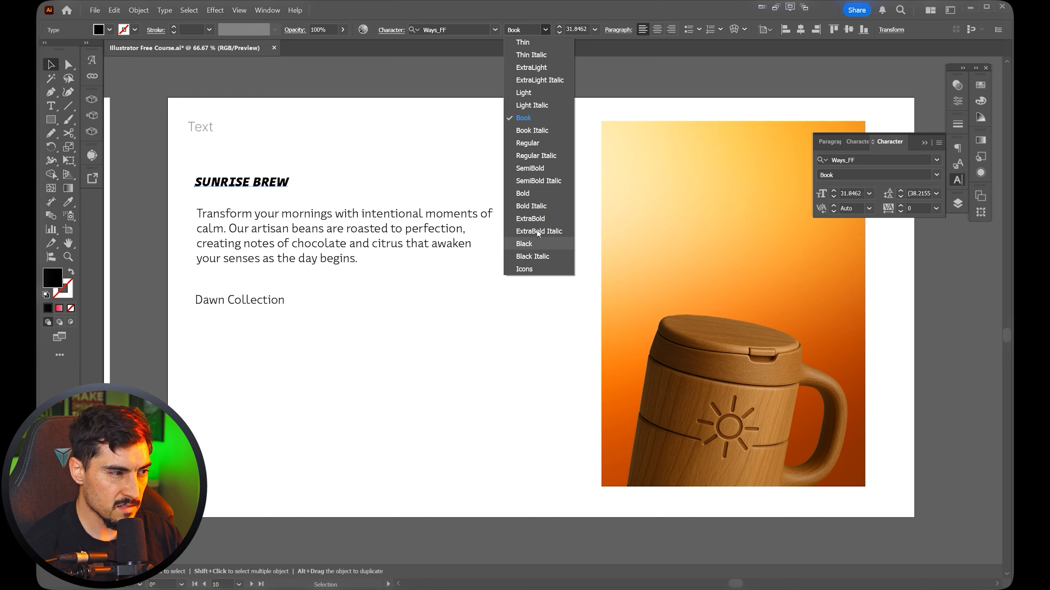
{"action": "left_click", "coordinate": [533, 218]}
Place the SUNRISE BREW heading above the mug on the orange image, in a sampled dark brown and enlarged to about 51 pt.
{"action": "left_click_drag", "start_coordinate": [264, 184], "coordinate": [702, 182]}
{"action": "key", "text": "Tab"}
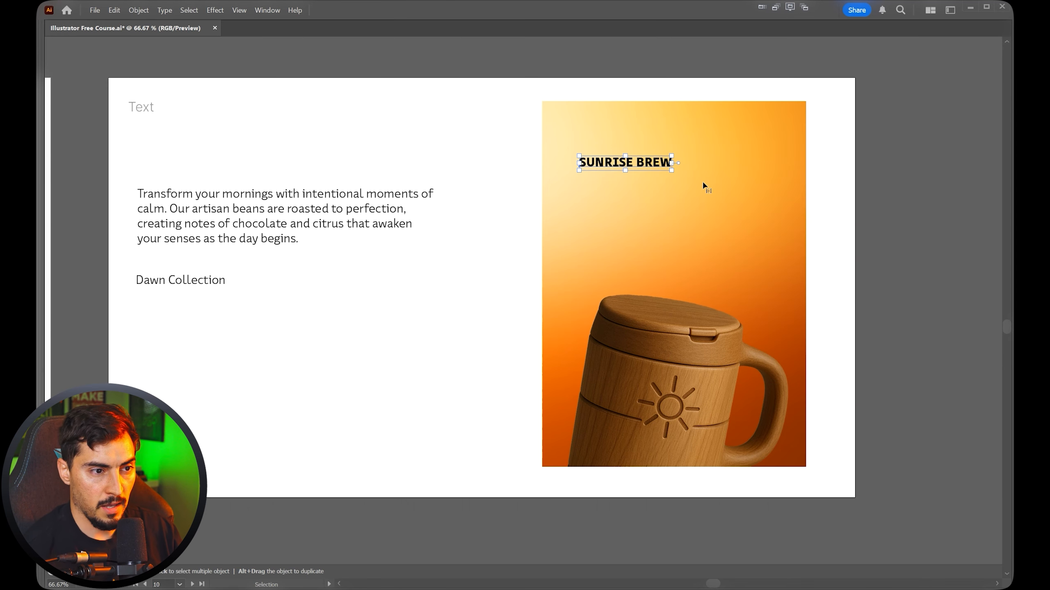
{"action": "key", "text": "i"}
{"action": "key", "text": "v"}
{"action": "left_click_drag", "start_coordinate": [671, 170], "coordinate": [728, 195]}
Move the body paragraph onto the orange image below the heading and bring it to the front.
{"action": "left_click_drag", "start_coordinate": [258, 212], "coordinate": [679, 211]}
{"action": "key", "text": "ctrl+shift+bracketright"}
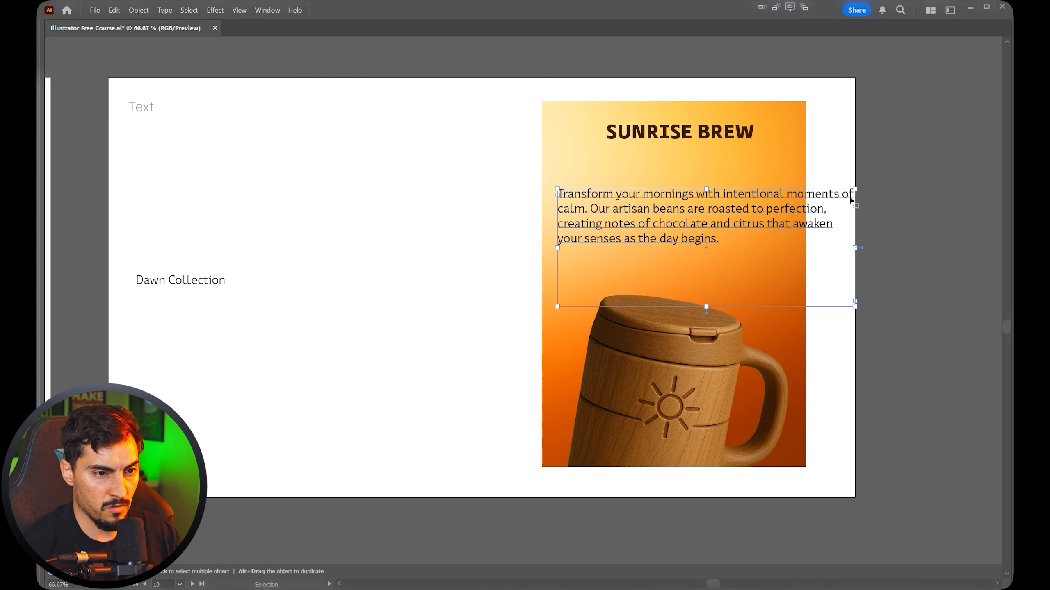
{"action": "scroll", "coordinate": [854, 188], "scroll_direction": "up", "scroll_amount": 1}
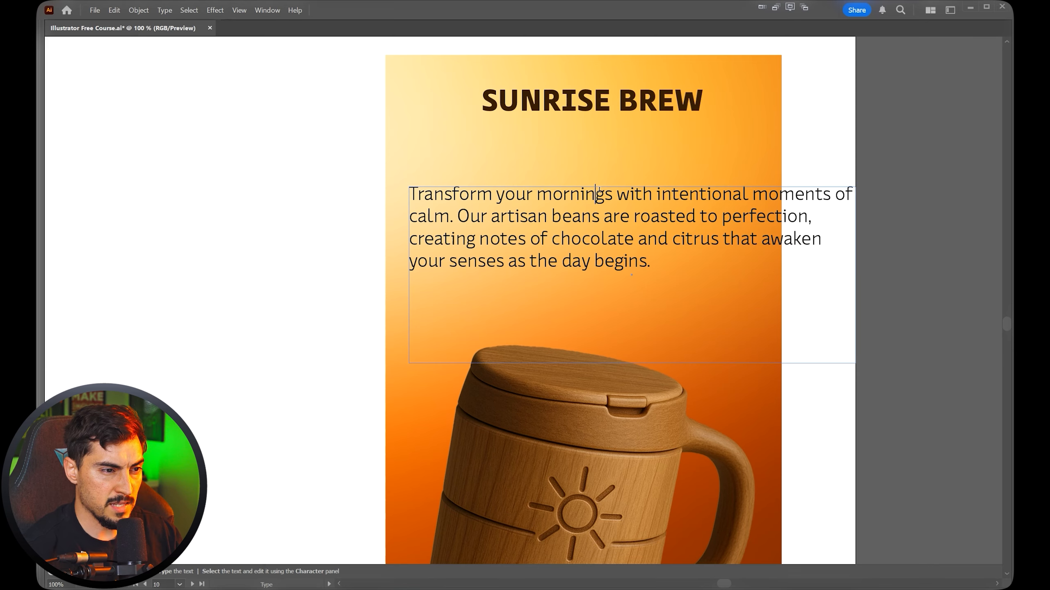
{"action": "key", "text": "Escape"}
{"action": "key", "text": "Tab"}
{"action": "left_click_drag", "start_coordinate": [51, 106], "coordinate": [225, 157]}
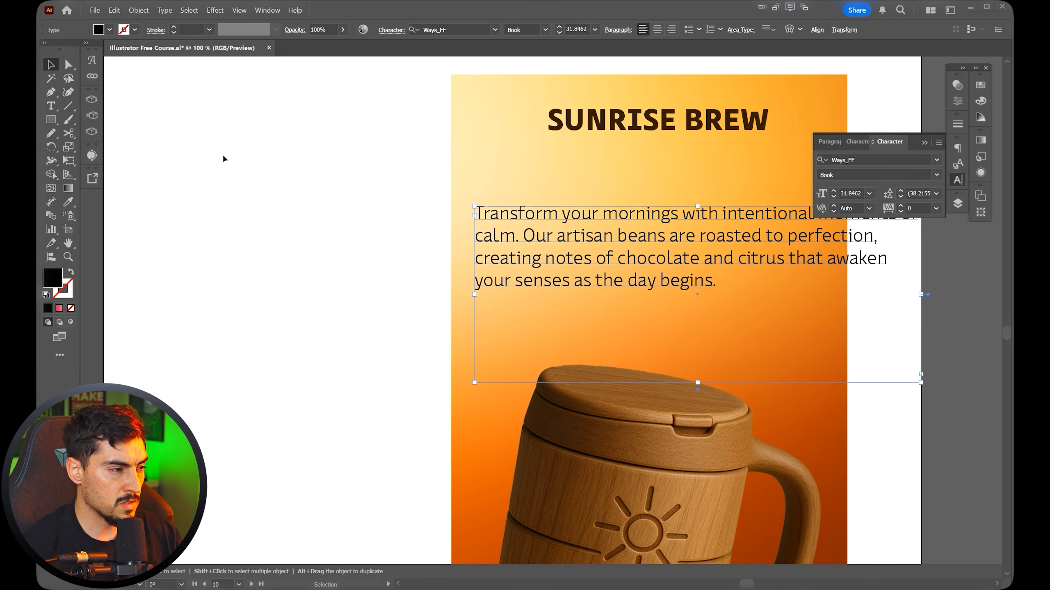
Create a sample point text reading sdfsdf and place it in the empty area beside the orange image.
{"action": "left_click", "coordinate": [188, 157]}
{"action": "key", "text": "t"}
{"action": "left_click", "coordinate": [341, 175]}
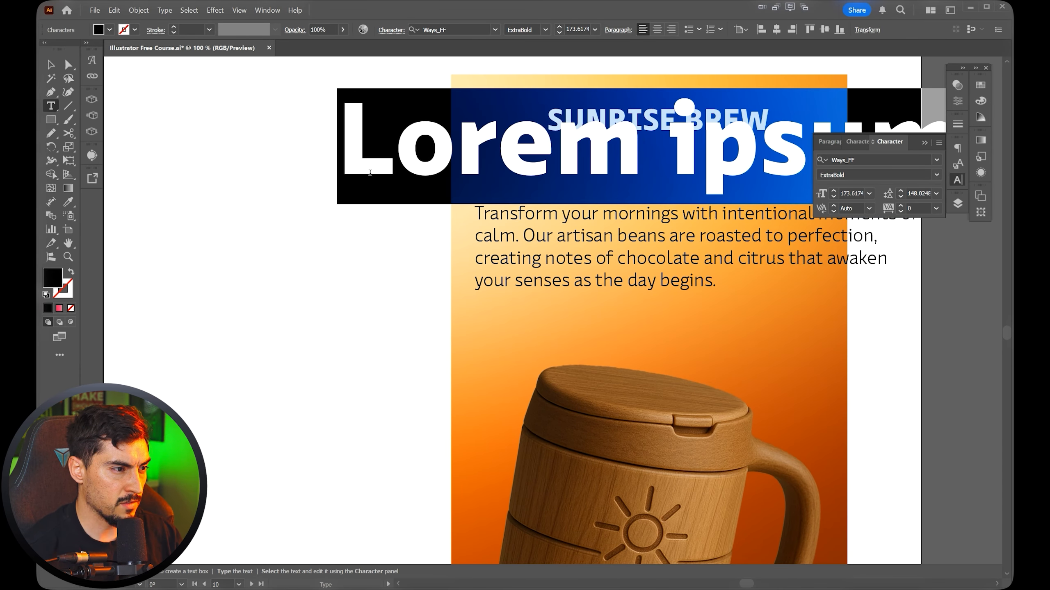
{"action": "type", "text": "Sdfsdf"}
{"action": "key", "text": "Escape"}
{"action": "left_click_drag", "start_coordinate": [395, 171], "coordinate": [576, 180]}
{"action": "left_click_drag", "start_coordinate": [576, 162], "coordinate": [352, 231]}
Draw an area text frame below the sdfsdf sample, reduce its text to about 33.6 pt and fill it with random letters.
{"action": "key", "text": "t"}
{"action": "left_click_drag", "start_coordinate": [287, 300], "coordinate": [587, 479]}
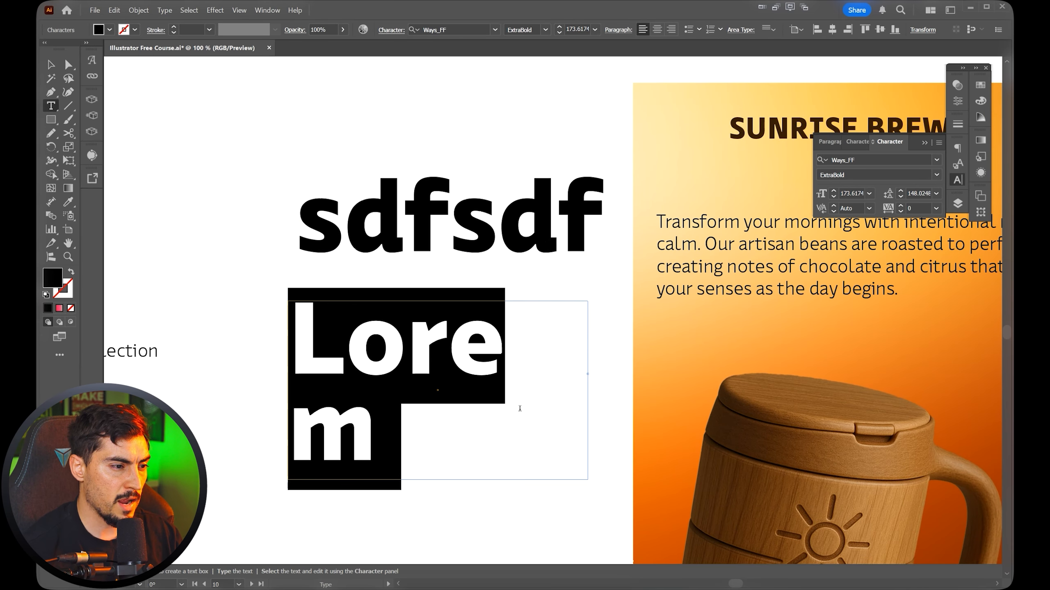
{"action": "key", "text": "ctrl+shift+comma"}
{"action": "key", "text": "ctrl+shift+comma"}
{"action": "key", "text": "ctrl+shift+comma"}
{"action": "key", "text": "ctrl+shift+comma"}
{"action": "key", "text": "ctrl+shift+comma"}
{"action": "key", "text": "ctrl+shift+comma"}
{"action": "key", "text": "ctrl+shift+comma"}
{"action": "key", "text": "ctrl+shift+comma"}
{"action": "key", "text": "ctrl+shift+comma"}
{"action": "key", "text": "ctrl+shift+comma"}
{"action": "key", "text": "ctrl+shift+comma"}
{"action": "key", "text": "ctrl+shift+comma"}
{"action": "key", "text": "ctrl+shift+comma"}
{"action": "key", "text": "ctrl+shift+comma"}
{"action": "key", "text": "ctrl+shift+comma"}
{"action": "key", "text": "ctrl+shift+comma"}
{"action": "key", "text": "ctrl+shift+comma"}
{"action": "key", "text": "ctrl+shift+comma"}
{"action": "key", "text": "ctrl+shift+comma"}
{"action": "key", "text": "ctrl+shift+comma"}
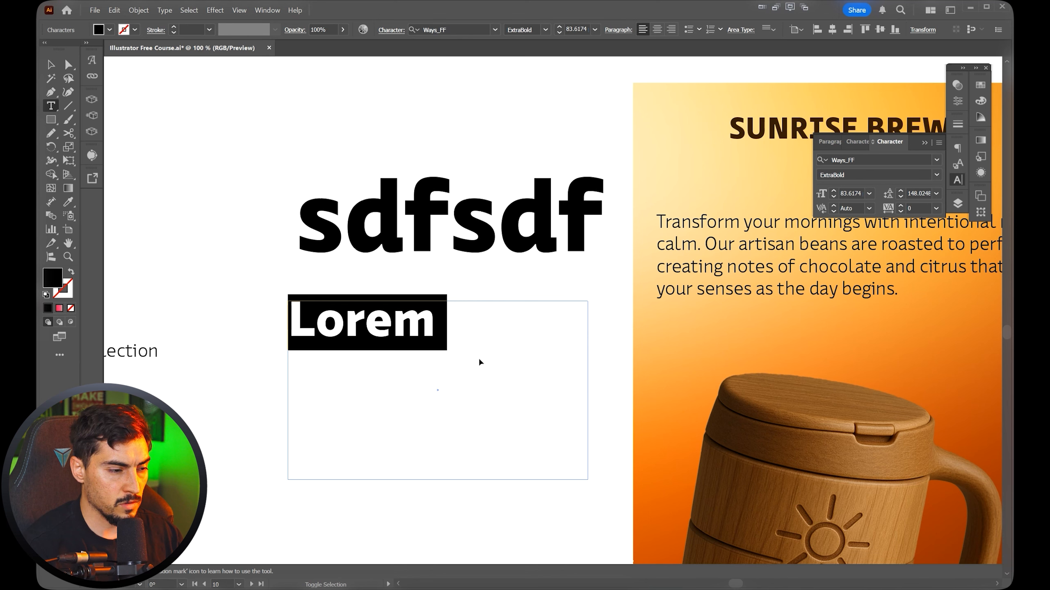
{"action": "key", "text": "ctrl+shift+comma"}
{"action": "key", "text": "ctrl+shift+comma"}
{"action": "key", "text": "ctrl+shift+comma"}
{"action": "key", "text": "ctrl+shift+comma"}
{"action": "key", "text": "ctrl+shift+comma"}
{"action": "key", "text": "ctrl+shift+comma"}
{"action": "key", "text": "ctrl+shift+comma"}
{"action": "key", "text": "ctrl+shift+comma"}
{"action": "key", "text": "ctrl+shift+comma"}
{"action": "key", "text": "ctrl+shift+comma"}
{"action": "key", "text": "ctrl+shift+comma"}
{"action": "key", "text": "ctrl+shift+comma"}
{"action": "key", "text": "ctrl+shift+comma"}
{"action": "key", "text": "ctrl+shift+comma"}
{"action": "key", "text": "ctrl+shift+comma"}
{"action": "key", "text": "ctrl+shift+comma"}
{"action": "key", "text": "ctrl+shift+comma"}
{"action": "key", "text": "ctrl+shift+comma"}
{"action": "key", "text": "ctrl+shift+comma"}
{"action": "key", "text": "ctrl+shift+comma"}
{"action": "type", "text": "safdsafadsfsdaklfhsadkdfsadklf"}
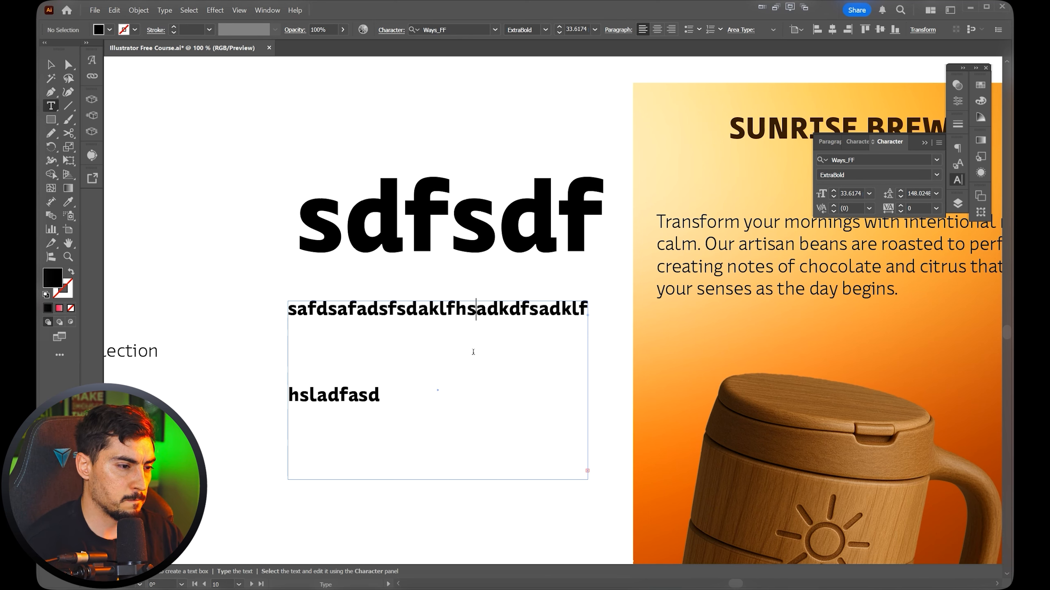
Tighten the line spacing of the whole sample paragraph, and set its leading to 50 pt.
{"action": "key", "text": "ctrl+a"}
{"action": "key", "text": "ctrl+equal"}
{"action": "key", "text": "alt+Up"}
{"action": "key", "text": "alt+Up"}
{"action": "key", "text": "alt+Up"}
{"action": "key", "text": "alt+Up"}
{"action": "key", "text": "alt+Up"}
{"action": "key", "text": "alt+Up"}
{"action": "key", "text": "alt+Up"}
{"action": "key", "text": "alt+Up"}
{"action": "key", "text": "alt+Up"}
{"action": "key", "text": "alt+Up"}
{"action": "key", "text": "alt+Up"}
{"action": "key", "text": "alt+Up"}
{"action": "key", "text": "alt+Up"}
{"action": "key", "text": "alt+Up"}
{"action": "key", "text": "alt+Up"}
{"action": "key", "text": "alt+Up"}
{"action": "key", "text": "alt+Up"}
{"action": "key", "text": "alt+Up"}
{"action": "key", "text": "alt+Up"}
{"action": "key", "text": "alt+Up"}
{"action": "key", "text": "alt+Up"}
{"action": "key", "text": "alt+Up"}
{"action": "key", "text": "alt+Up"}
{"action": "key", "text": "alt+Up"}
{"action": "key", "text": "alt+Up"}
{"action": "key", "text": "alt+Up"}
{"action": "key", "text": "alt+Up"}
{"action": "key", "text": "alt+Up"}
{"action": "key", "text": "alt+Up"}
{"action": "key", "text": "alt+Up"}
{"action": "key", "text": "alt+Up"}
{"action": "key", "text": "alt+Up"}
{"action": "key", "text": "alt+Up"}
{"action": "key", "text": "alt+Up"}
{"action": "key", "text": "alt+Up"}
{"action": "key", "text": "alt+Up"}
{"action": "key", "text": "alt+Up"}
{"action": "key", "text": "alt+Up"}
{"action": "key", "text": "alt+Up"}
{"action": "key", "text": "alt+Up"}
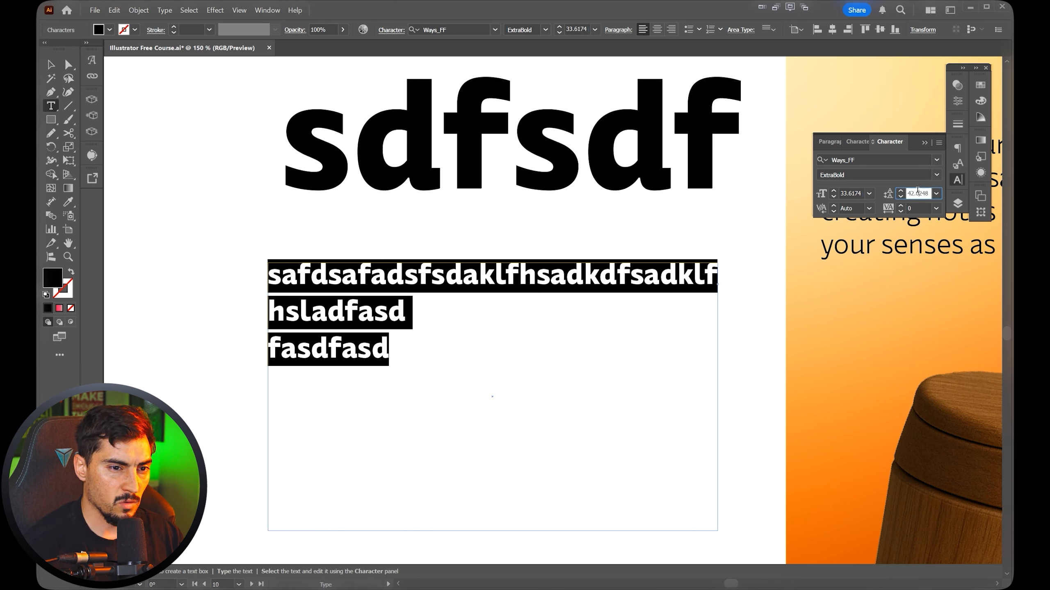
{"action": "type", "text": "50"}
{"action": "key", "text": "Return"}
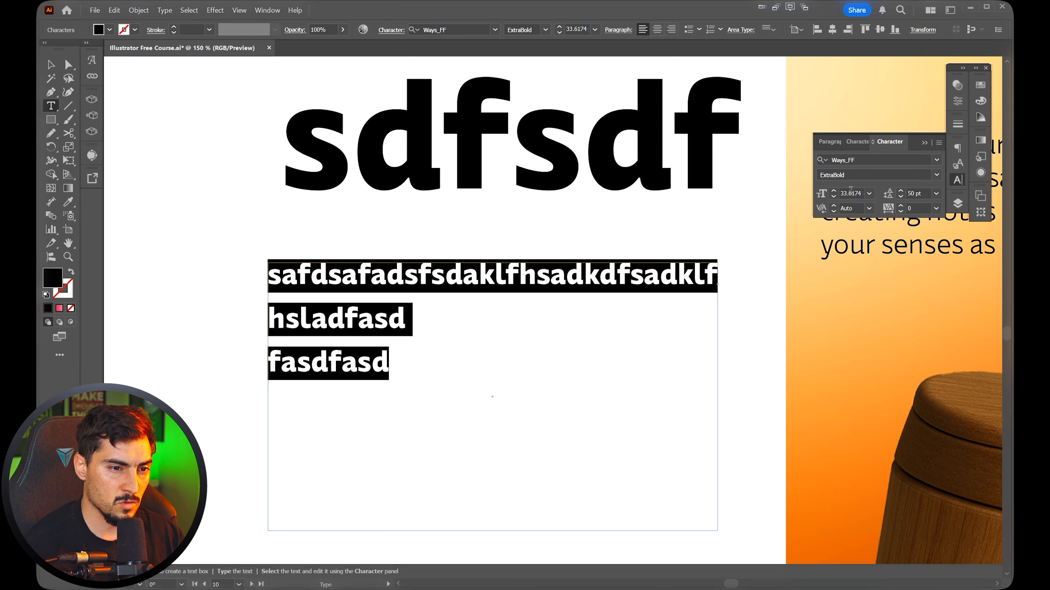
Delete both the sdfsdf point text and the sample area text from the artboard.
{"action": "left_click", "coordinate": [545, 327]}
{"action": "key", "text": "ctrl+minus"}
{"action": "key", "text": "ctrl+minus"}
{"action": "key", "text": "Escape"}
{"action": "left_click_drag", "start_coordinate": [566, 211], "coordinate": [430, 311]}
{"action": "key", "text": "Delete"}
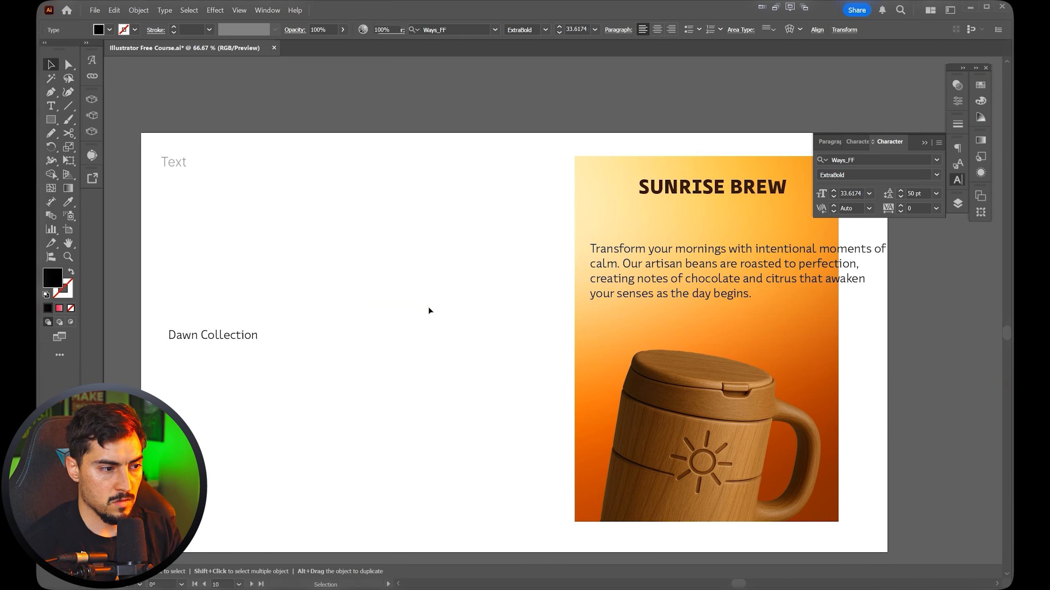
Fit the body paragraph's frame within the orange image and set its text to Ways_FF Regular at about 25.8 pt.
{"action": "key", "text": "Tab"}
{"action": "left_click_drag", "start_coordinate": [829, 225], "coordinate": [758, 238]}
{"action": "key", "text": "ctrl+shift+comma"}
{"action": "key", "text": "ctrl+shift+comma"}
{"action": "key", "text": "ctrl+shift+comma"}
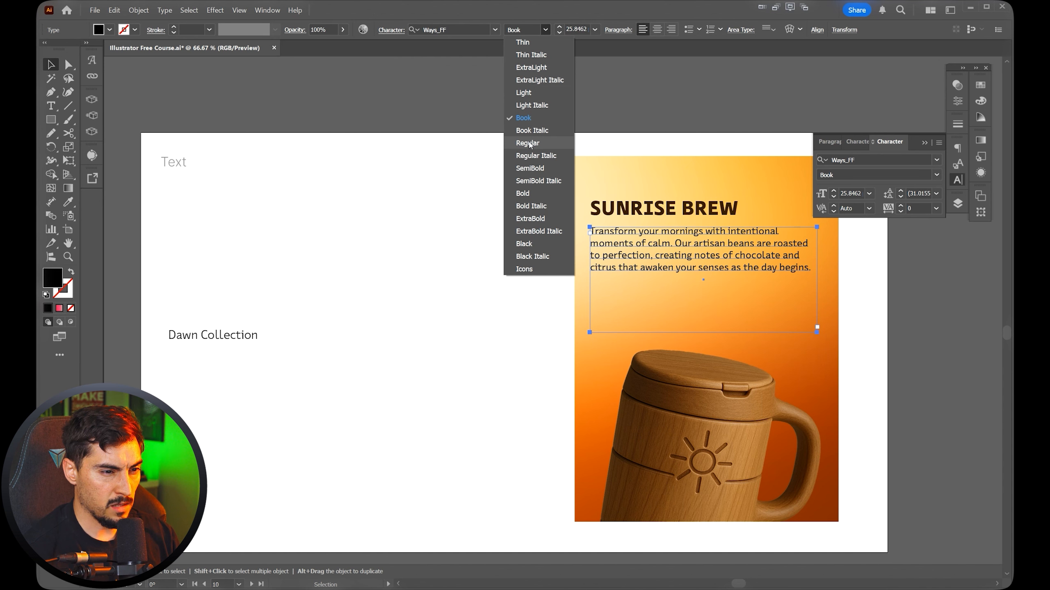
{"action": "left_click", "coordinate": [531, 145]}
Move the Dawn Collection text to the empty middle of the artboard and change its case to uppercase.
{"action": "left_click_drag", "start_coordinate": [257, 333], "coordinate": [471, 296]}
{"action": "key", "text": "ctrl+z"}
{"action": "key", "text": "ctrl+z"}
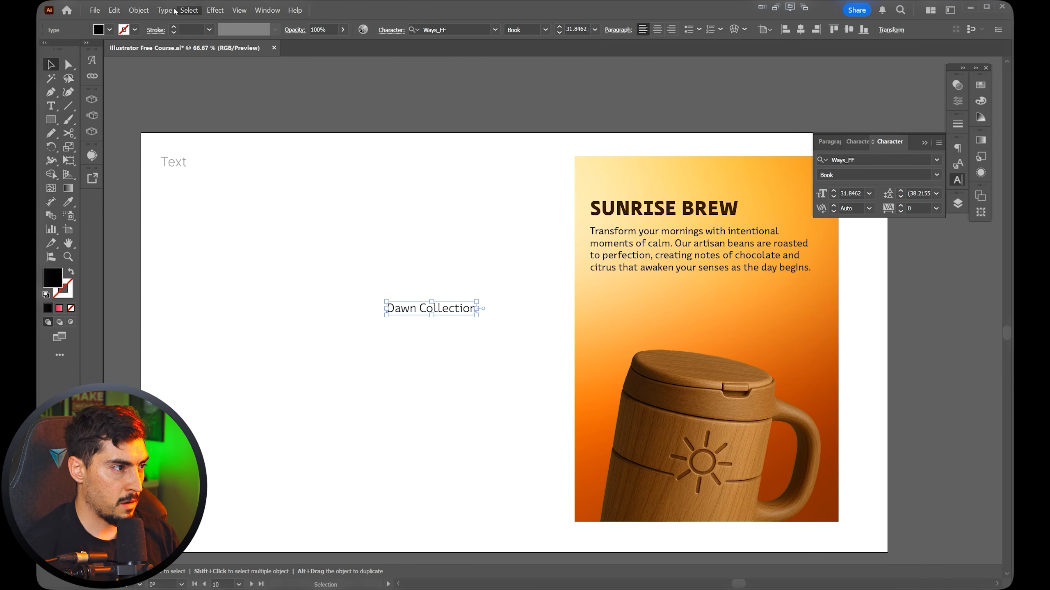
{"action": "left_click", "coordinate": [165, 9]}
{"action": "left_click", "coordinate": [297, 133]}
Draw a rectangle about 317 × 79 px around DAWN COLLECTION, round its corners to about 19.4 px, and turn its fill into an outline.
{"action": "scroll", "coordinate": [376, 277], "scroll_direction": "up", "scroll_amount": 2}
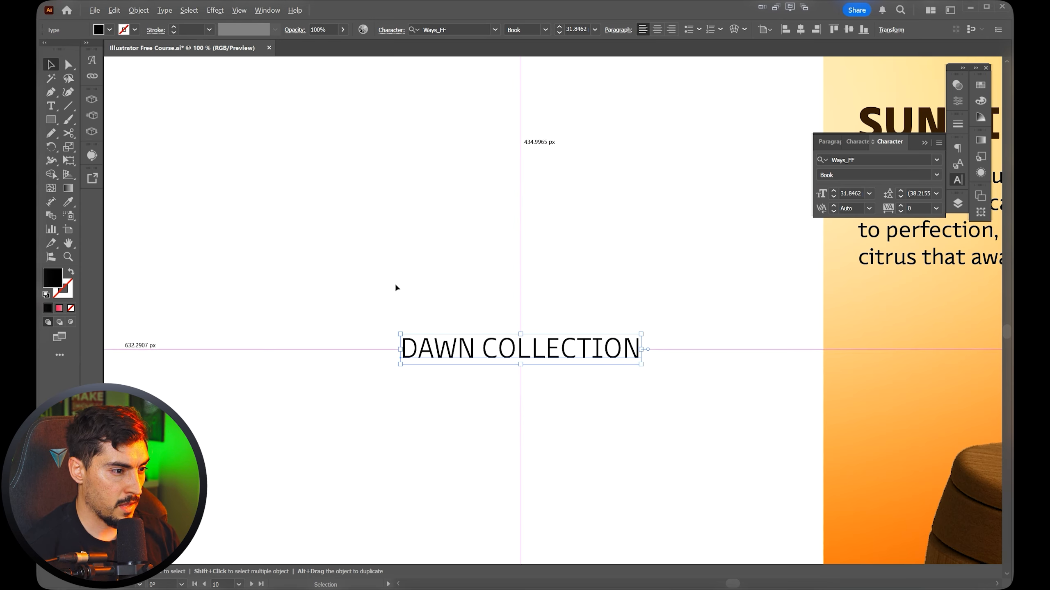
{"action": "key", "text": "m"}
{"action": "left_click_drag", "start_coordinate": [379, 318], "coordinate": [657, 387]}
{"action": "key", "text": "a"}
{"action": "left_click_drag", "start_coordinate": [650, 323], "coordinate": [639, 336]}
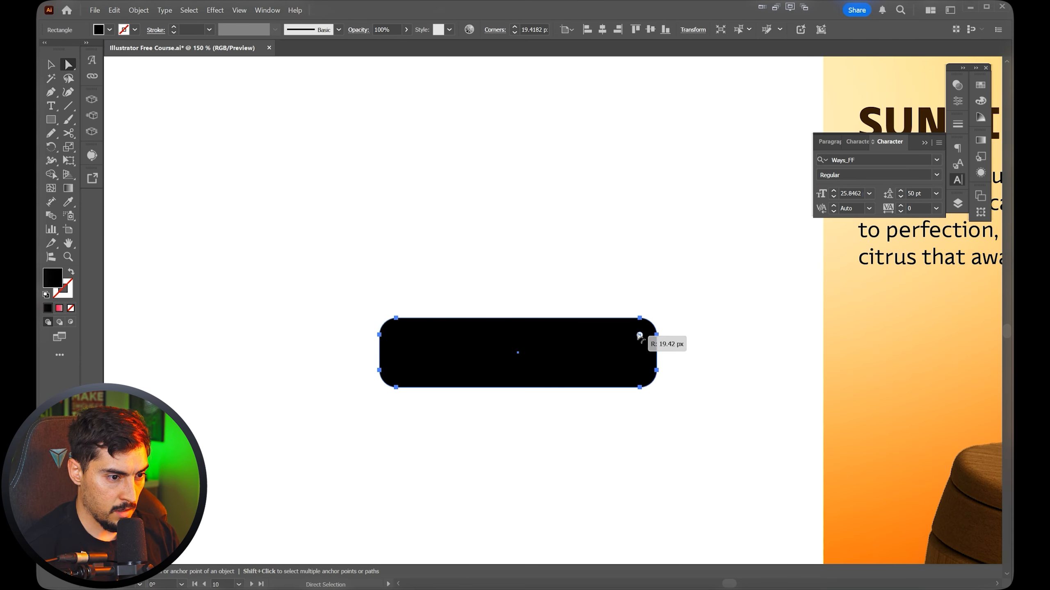
{"action": "key", "text": "shift+x"}
Centre the DAWN COLLECTION text and the rounded outline on each other.
{"action": "key", "text": "v"}
{"action": "left_click_drag", "start_coordinate": [629, 274], "coordinate": [509, 408]}
{"action": "left_click", "coordinate": [517, 30]}
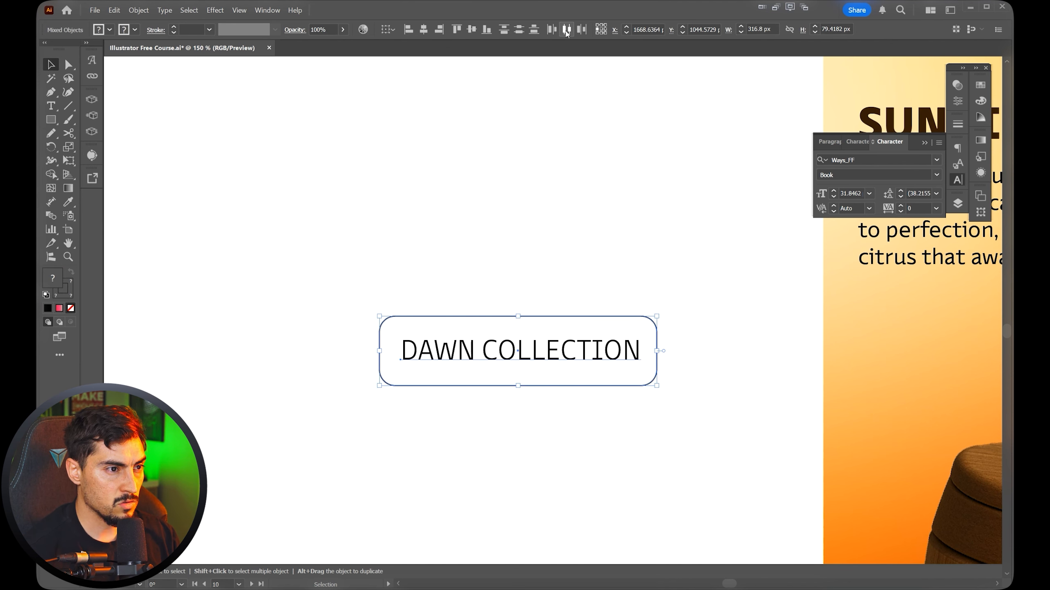
{"action": "left_click", "coordinate": [423, 30]}
{"action": "left_click", "coordinate": [552, 277]}
Set the DAWN COLLECTION text to Ways_FF's SemiBold weight.
{"action": "left_click", "coordinate": [565, 349]}
{"action": "left_click", "coordinate": [545, 30]}
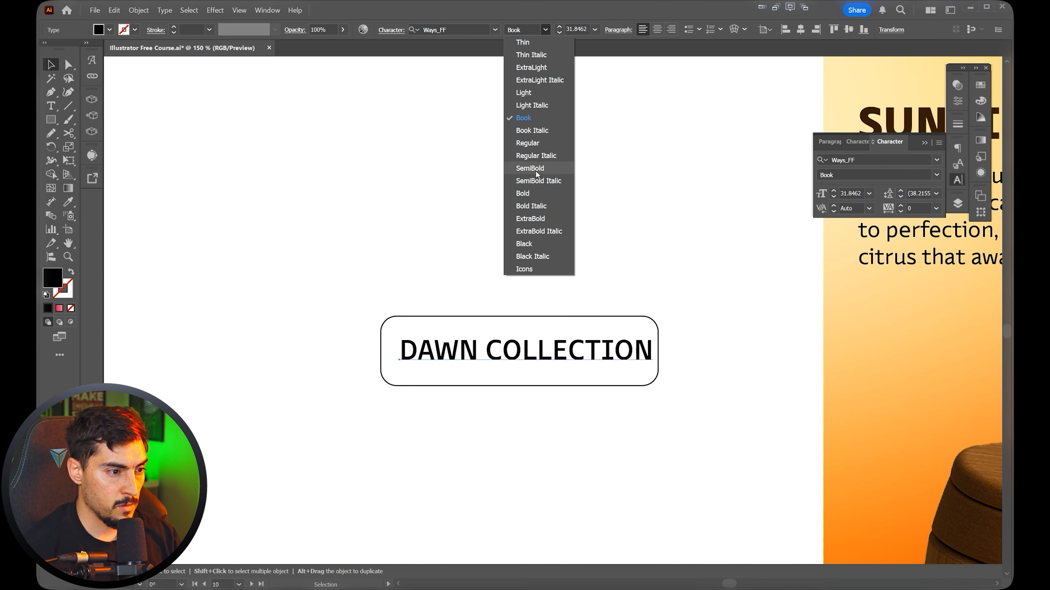
{"action": "left_click", "coordinate": [532, 169]}
Save the SUNRISE BREW heading's dark brown fill as a global swatch with R=53 G=29 B=7.
{"action": "scroll", "coordinate": [539, 311], "scroll_direction": "up", "scroll_amount": 1}
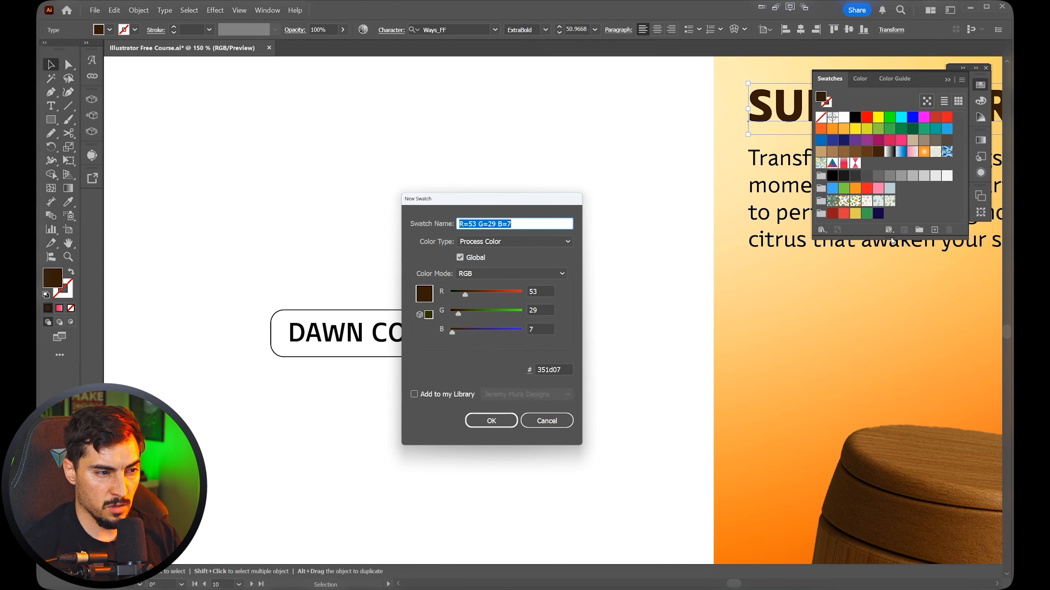
{"action": "key", "text": "Return"}
Sample an orange from the poster's lower-right edge with the Eyedropper as the current fill colour.
{"action": "key", "text": "ctrl+equal"}
{"action": "key", "text": "ctrl+equal"}
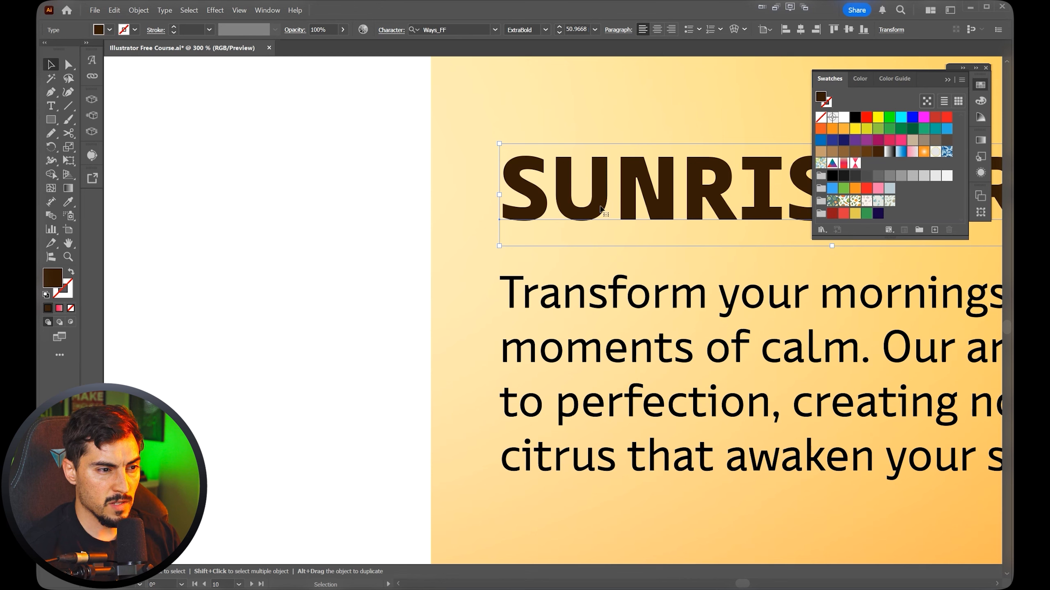
{"action": "key", "text": "i"}
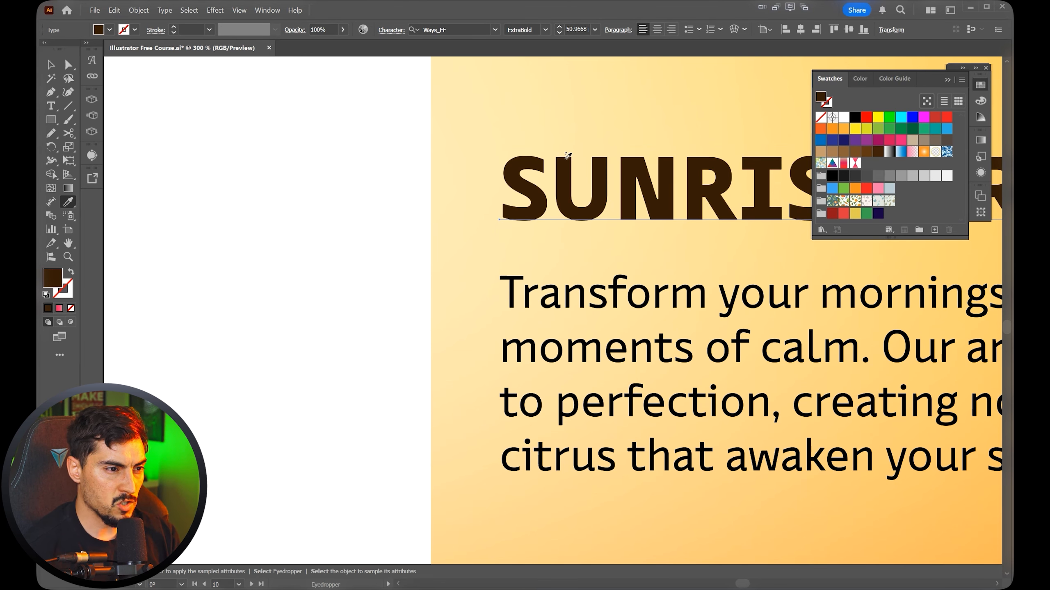
{"action": "key", "text": "ctrl+minus"}
{"action": "key", "text": "ctrl+minus"}
{"action": "key", "text": "ctrl+minus"}
{"action": "key", "text": "ctrl+minus"}
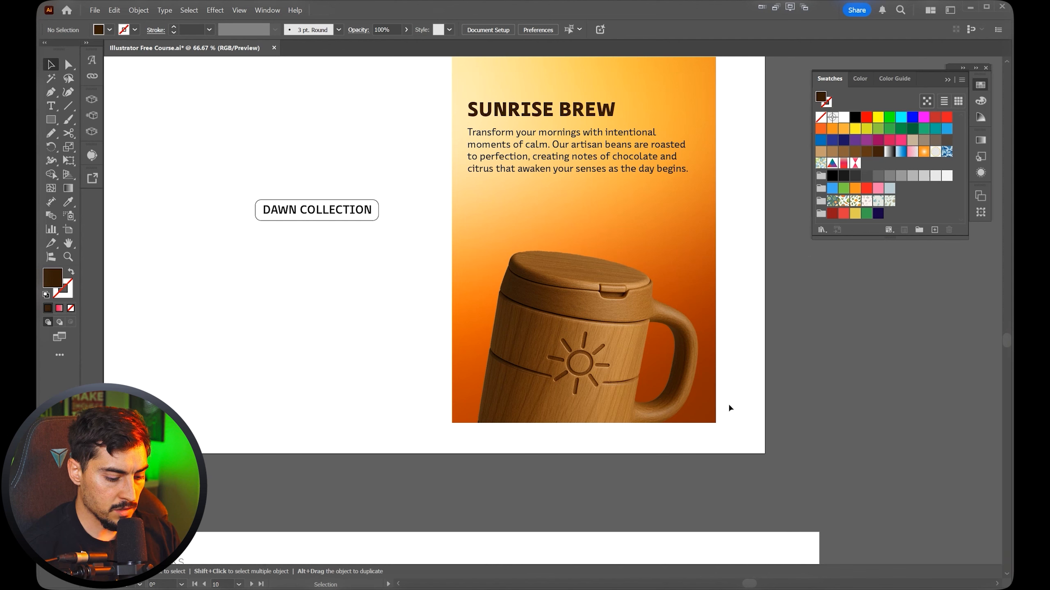
{"action": "key", "text": "i"}
{"action": "left_click", "coordinate": [701, 402]}
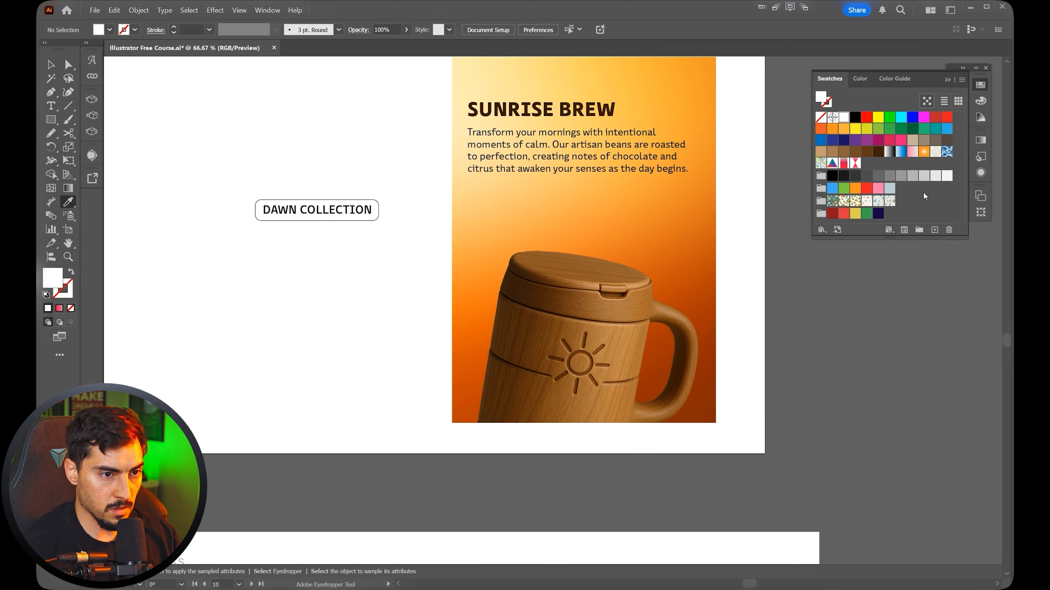
{"action": "left_click", "coordinate": [714, 346]}
Save the sampled orange as a global RGB swatch with R=217 G=107 B=23.
{"action": "key", "text": "ctrl+minus"}
{"action": "key", "text": "ctrl+minus"}
{"action": "key", "text": "ctrl+minus"}
{"action": "key", "text": "ctrl+minus"}
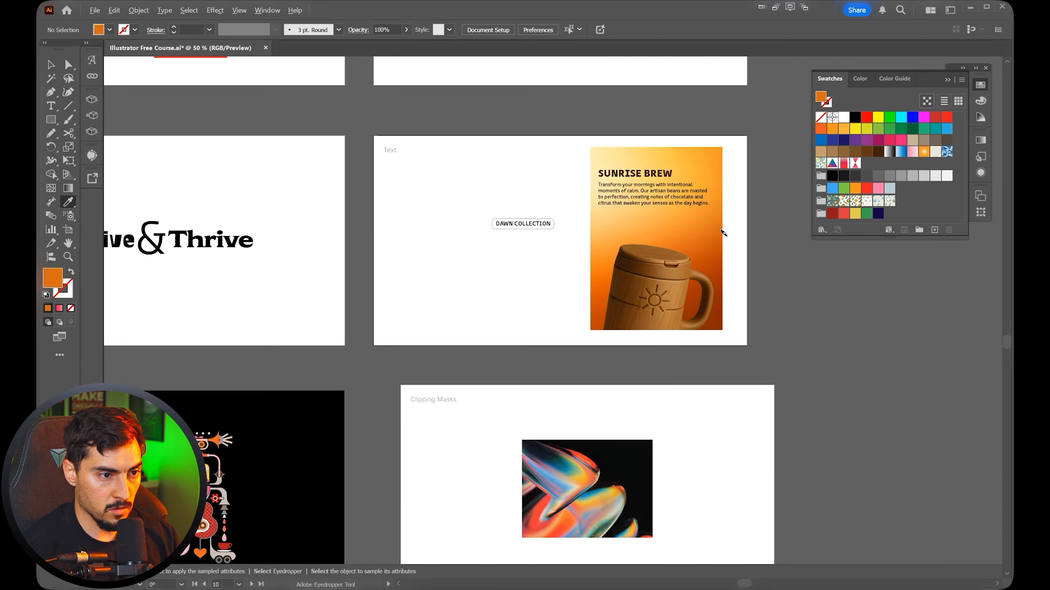
{"action": "key", "text": "ctrl+plus"}
{"action": "key", "text": "ctrl+plus"}
{"action": "key", "text": "ctrl+plus"}
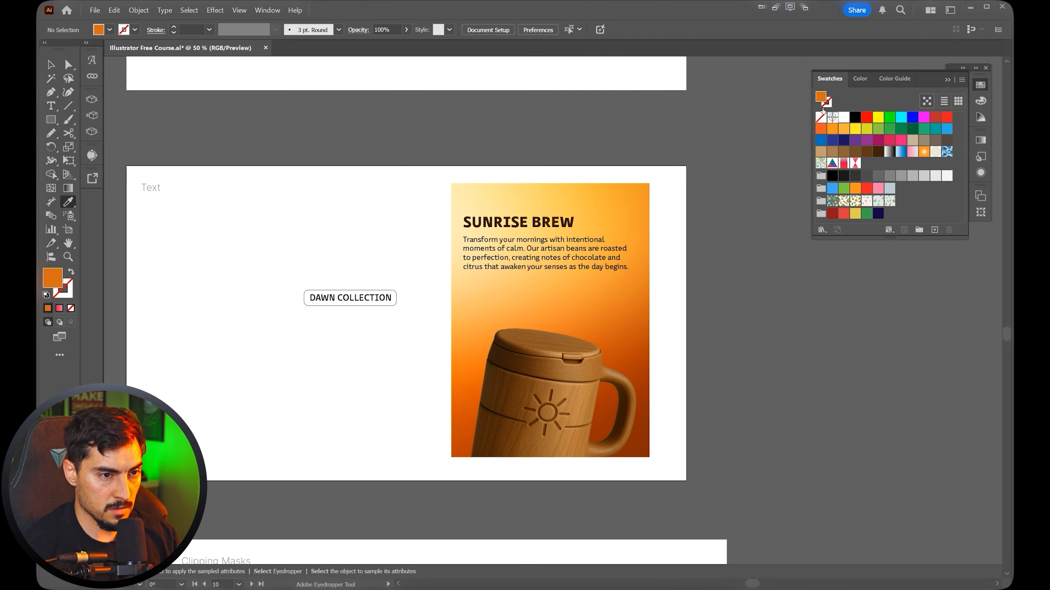
{"action": "left_click", "coordinate": [976, 69]}
{"action": "left_click_drag", "start_coordinate": [946, 240], "coordinate": [946, 265]}
{"action": "left_click", "coordinate": [947, 257]}
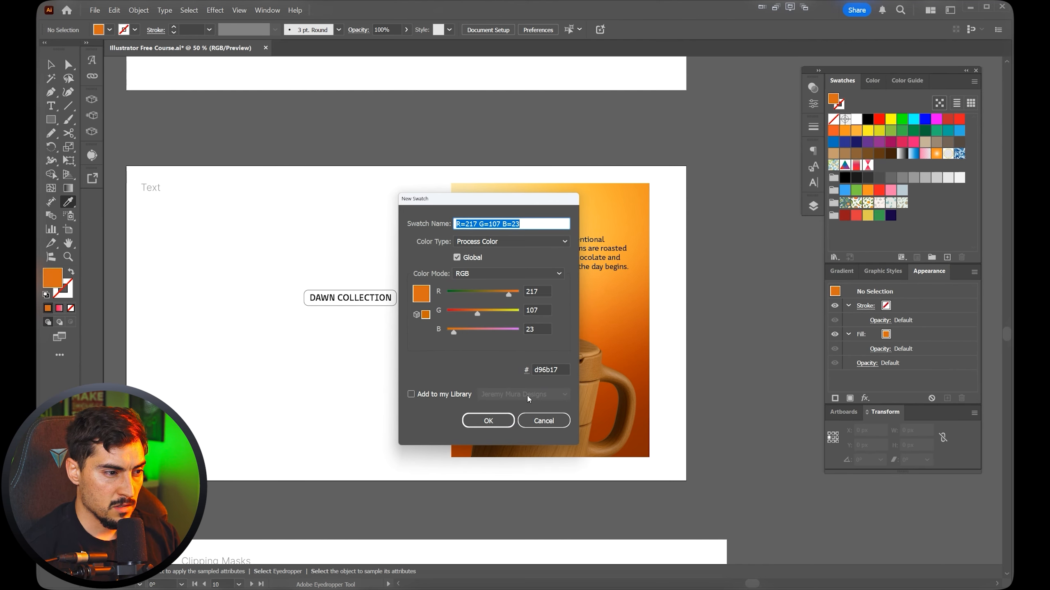
{"action": "left_click", "coordinate": [488, 420]}
Apply the saved orange swatch to the DAWN COLLECTION text and group the text with its rounded outline.
{"action": "key", "text": "v"}
{"action": "scroll", "coordinate": [303, 317], "scroll_direction": "up", "scroll_amount": 1}
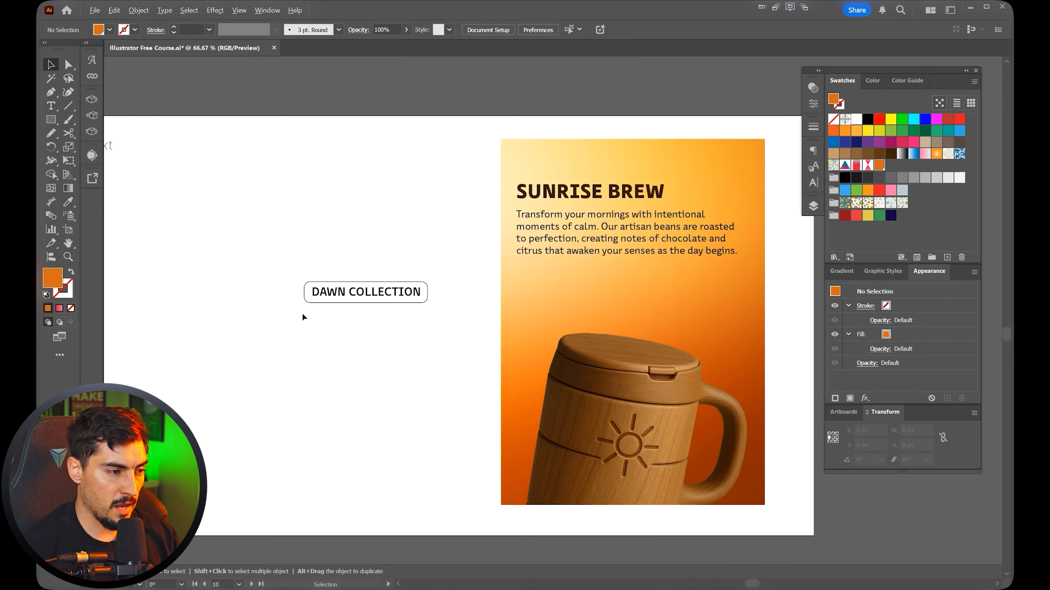
{"action": "scroll", "coordinate": [303, 316], "scroll_direction": "up", "scroll_amount": 3}
{"action": "left_click", "coordinate": [504, 260]}
{"action": "left_click", "coordinate": [879, 165]}
{"action": "left_click_drag", "start_coordinate": [295, 226], "coordinate": [713, 238]}
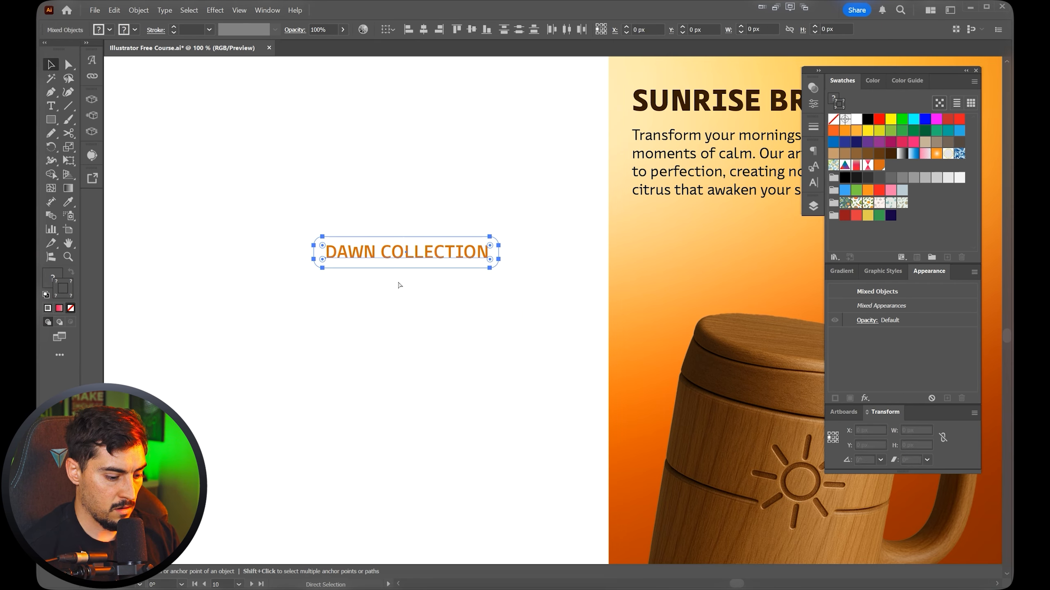
{"action": "key", "text": "ctrl+g"}
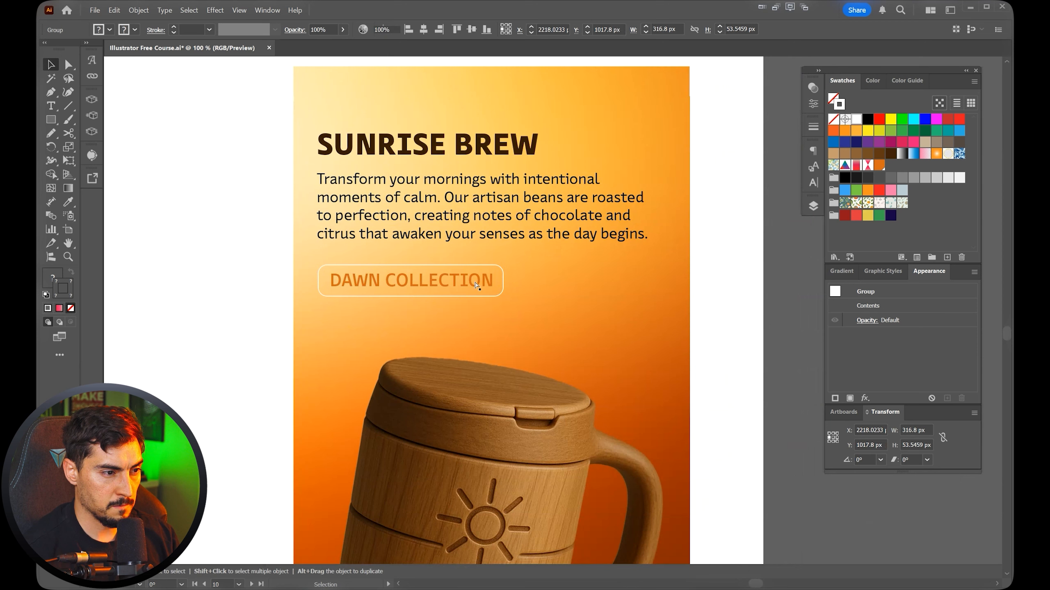
Recolour the grouped label's outline to match its orange text, and place the reduced label near the poster's upper-left corner.
{"action": "key", "text": "a"}
{"action": "left_click", "coordinate": [476, 265]}
{"action": "left_click", "coordinate": [716, 136]}
{"action": "left_click", "coordinate": [476, 283]}
{"action": "left_click", "coordinate": [856, 120]}
{"action": "key", "text": "ctrl+z"}
{"action": "key", "text": "v"}
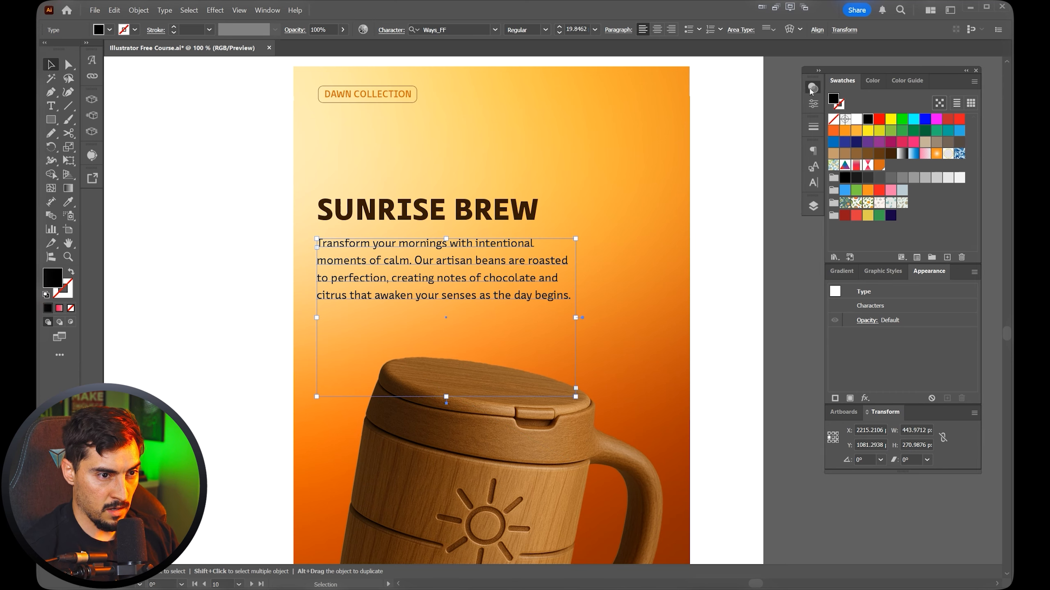
Set the body paragraph's opacity to 60%.
{"action": "left_click", "coordinate": [812, 88]}
{"action": "scroll", "coordinate": [766, 98], "scroll_direction": "down", "scroll_amount": 7}
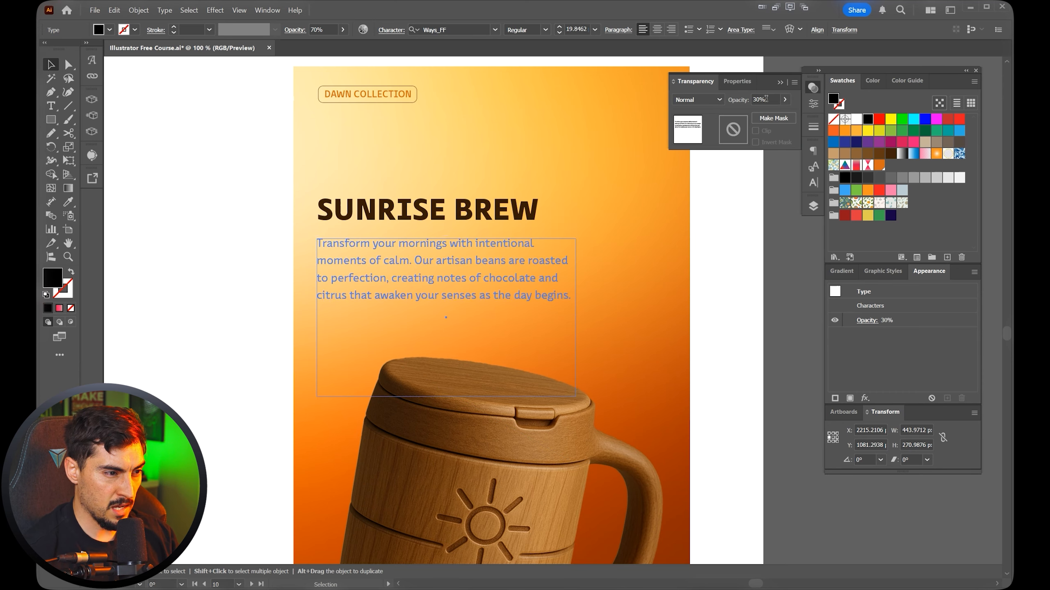
{"action": "left_click", "coordinate": [549, 244]}
{"action": "scroll", "coordinate": [481, 269], "scroll_direction": "up", "scroll_amount": 4}
{"action": "left_click", "coordinate": [512, 248]}
{"action": "scroll", "coordinate": [764, 102], "scroll_direction": "up", "scroll_amount": 3}
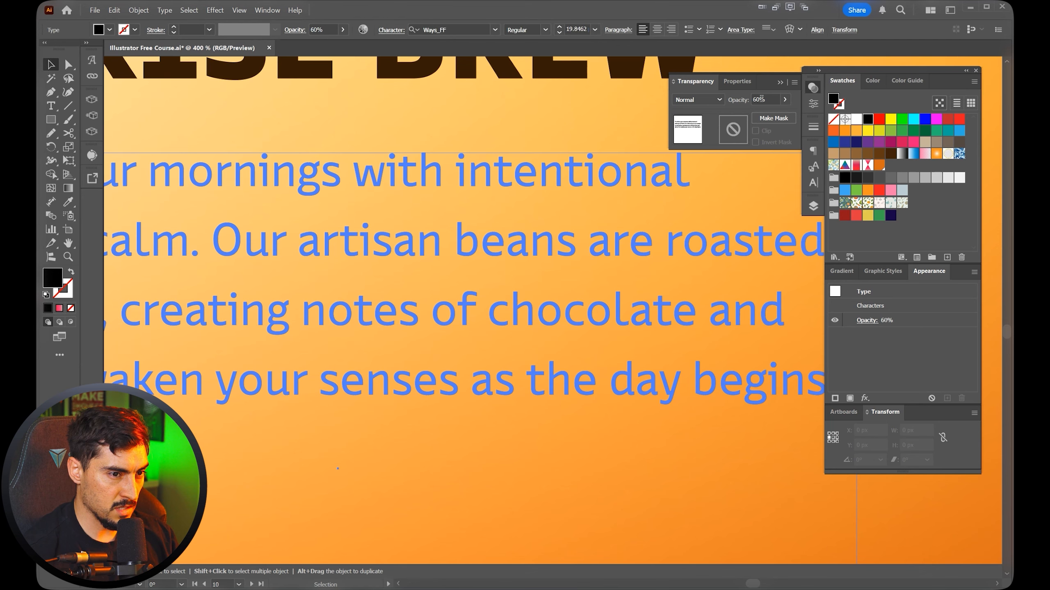
{"action": "scroll", "coordinate": [557, 200], "scroll_direction": "down", "scroll_amount": 2}
{"action": "left_click", "coordinate": [318, 101]}
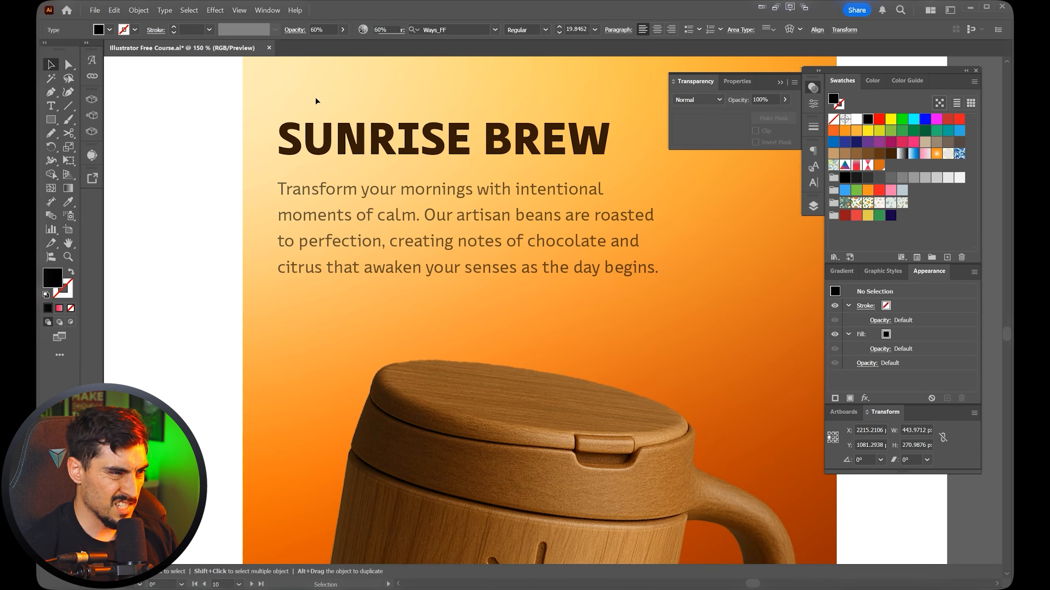
Move the heading and paragraph up the poster and bring the DAWN COLLECTION label down to just above the heading.
{"action": "left_click_drag", "start_coordinate": [328, 104], "coordinate": [290, 211]}
{"action": "left_click", "coordinate": [296, 297]}
{"action": "left_click", "coordinate": [327, 252], "text": "shift"}
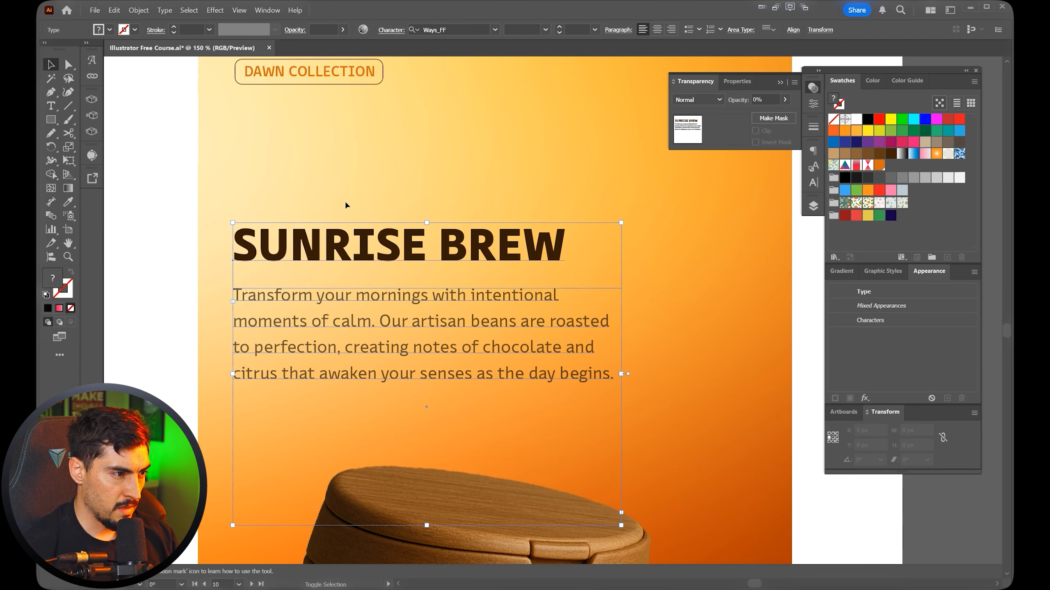
{"action": "scroll", "coordinate": [328, 228], "scroll_direction": "down", "scroll_amount": 2}
{"action": "scroll", "coordinate": [330, 201], "scroll_direction": "down", "scroll_amount": 2}
{"action": "key", "text": "Tab"}
{"action": "scroll", "coordinate": [280, 226], "scroll_direction": "down", "scroll_amount": 1}
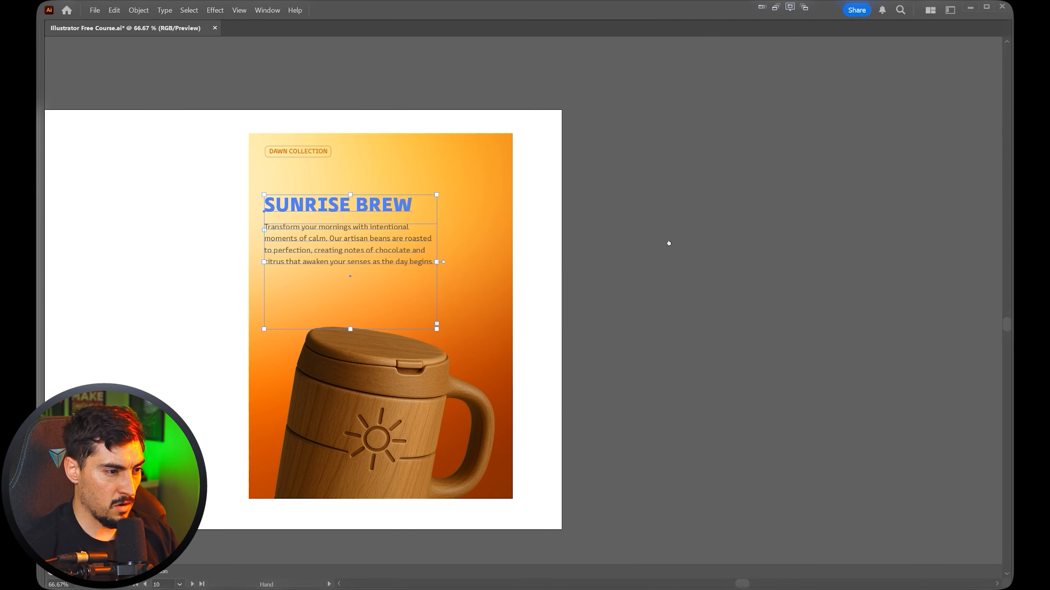
{"action": "left_click_drag", "start_coordinate": [668, 242], "coordinate": [689, 239]}
{"action": "left_click", "coordinate": [751, 227]}
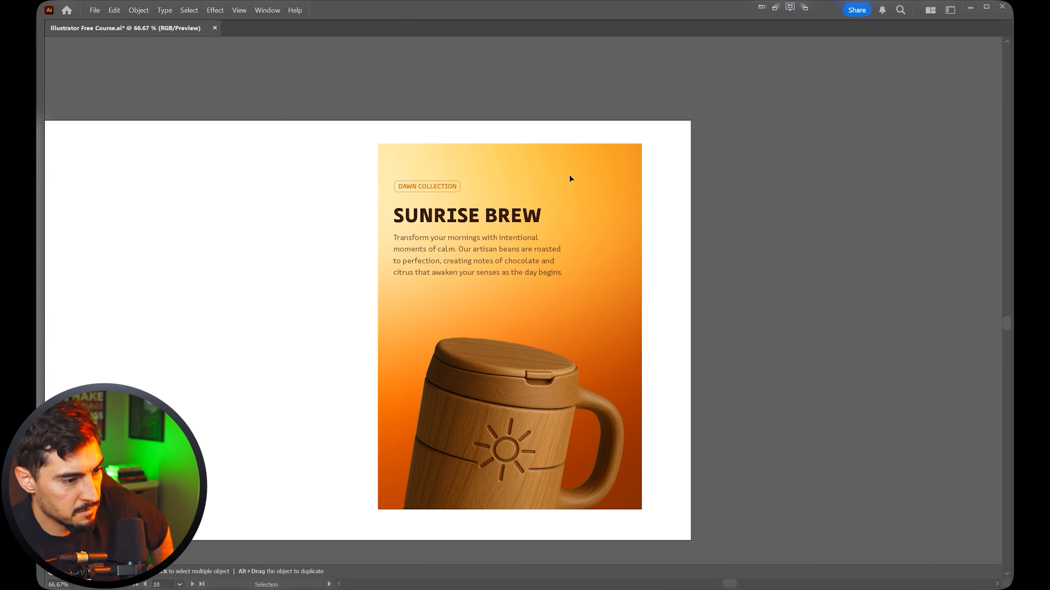
Place the paper texture White_004.jpg from the file browser and scale it to about 810 × 1215 px over the whole poster.
{"action": "key", "text": "Tab"}
{"action": "key", "text": "Tab"}
{"action": "mouse_move", "coordinate": [599, 588]}
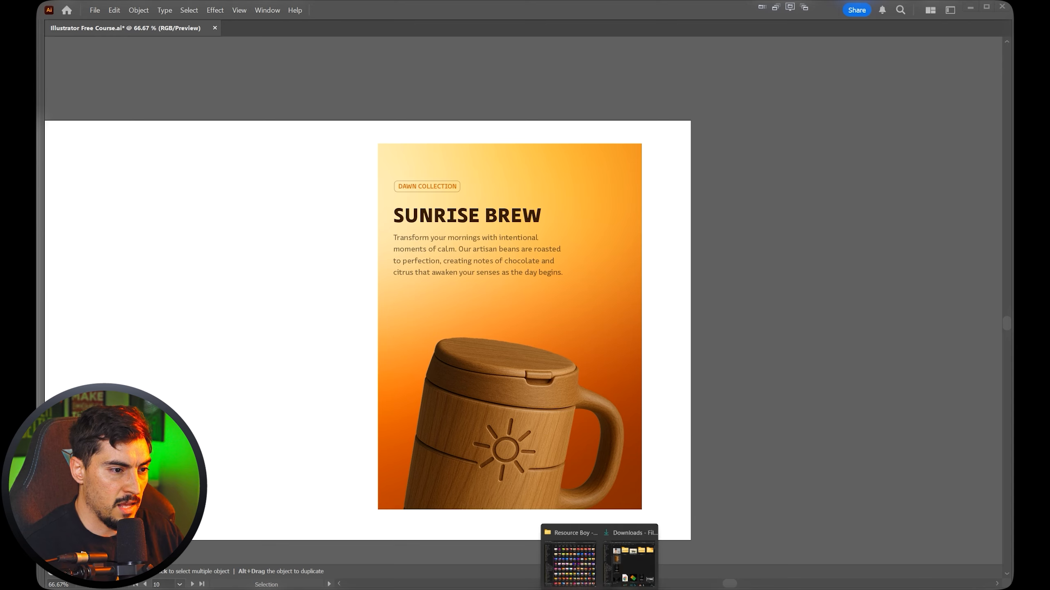
{"action": "left_click_drag", "start_coordinate": [413, 190], "coordinate": [574, 194]}
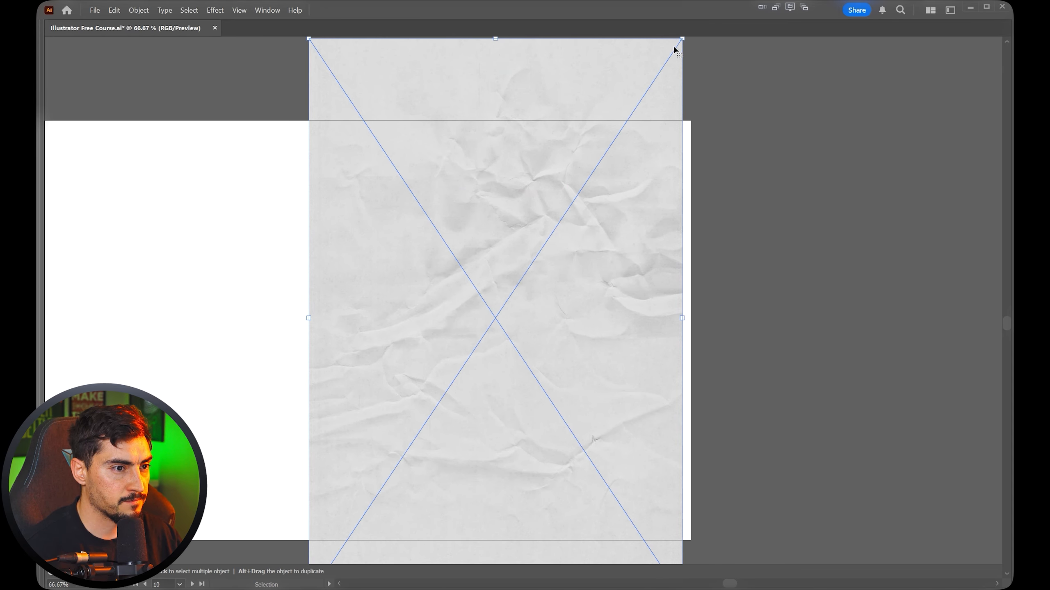
{"action": "left_click_drag", "start_coordinate": [674, 50], "coordinate": [658, 85]}
{"action": "left_click_drag", "start_coordinate": [602, 135], "coordinate": [610, 138]}
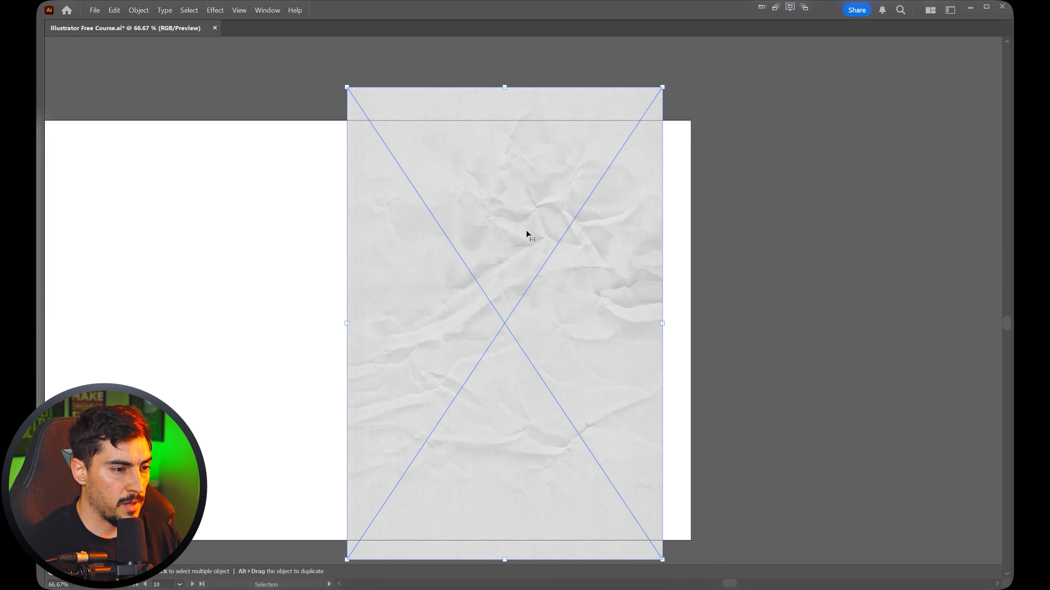
{"action": "key", "text": "Tab"}
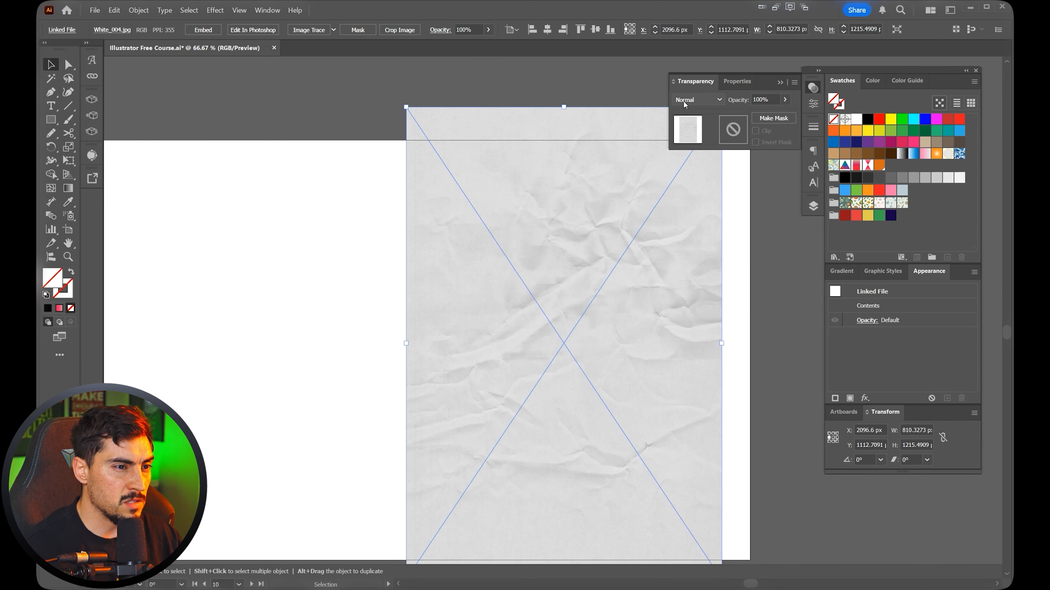
Try out the Darken, Multiply, Color Burn and Hard Light blending modes on the paper texture.
{"action": "left_click", "coordinate": [699, 101]}
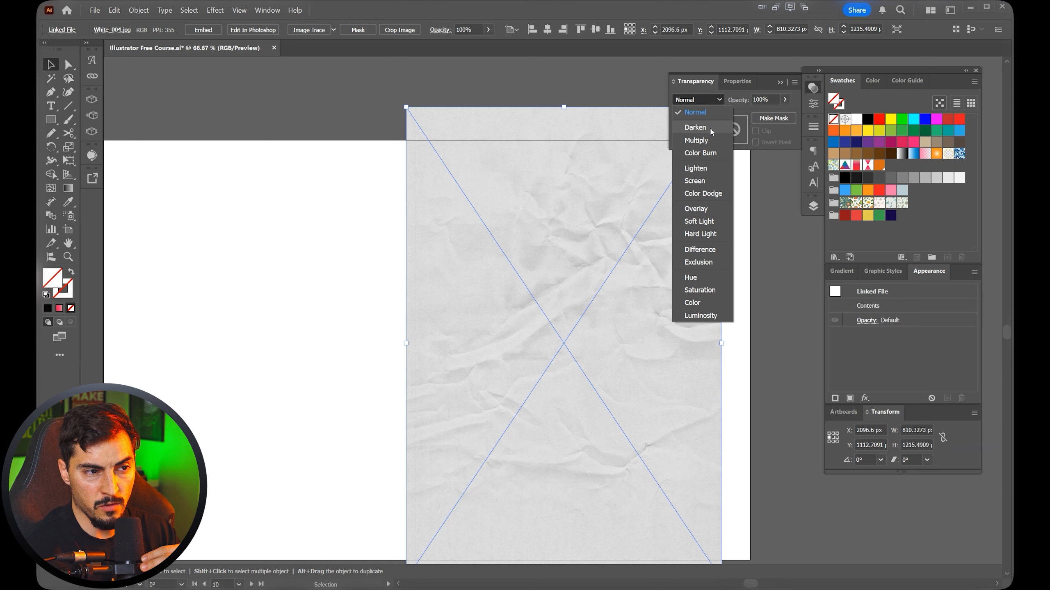
{"action": "left_click", "coordinate": [702, 105]}
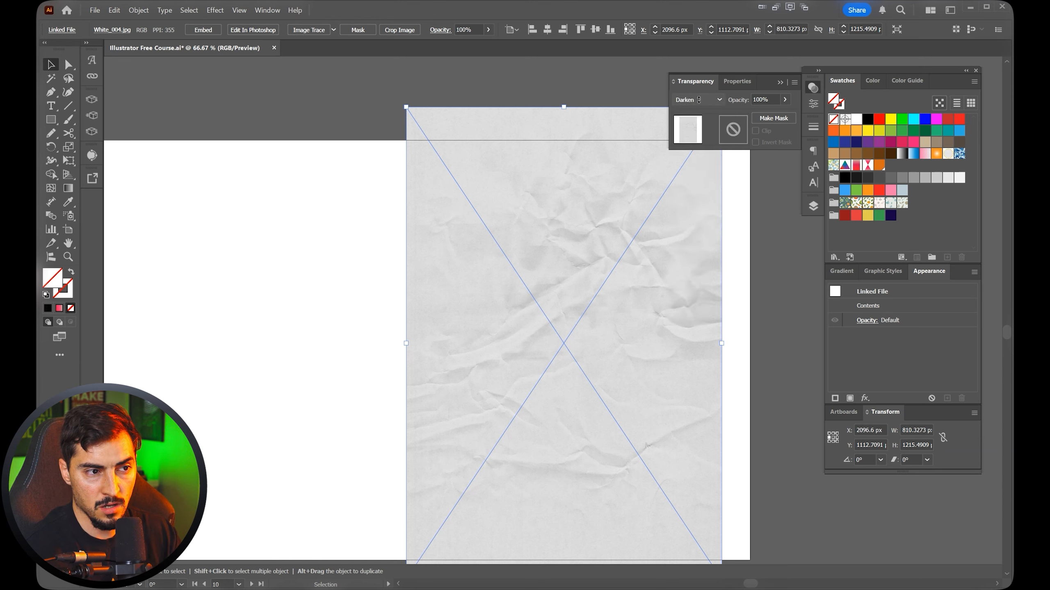
{"action": "scroll", "coordinate": [698, 99], "scroll_direction": "up", "scroll_amount": 1}
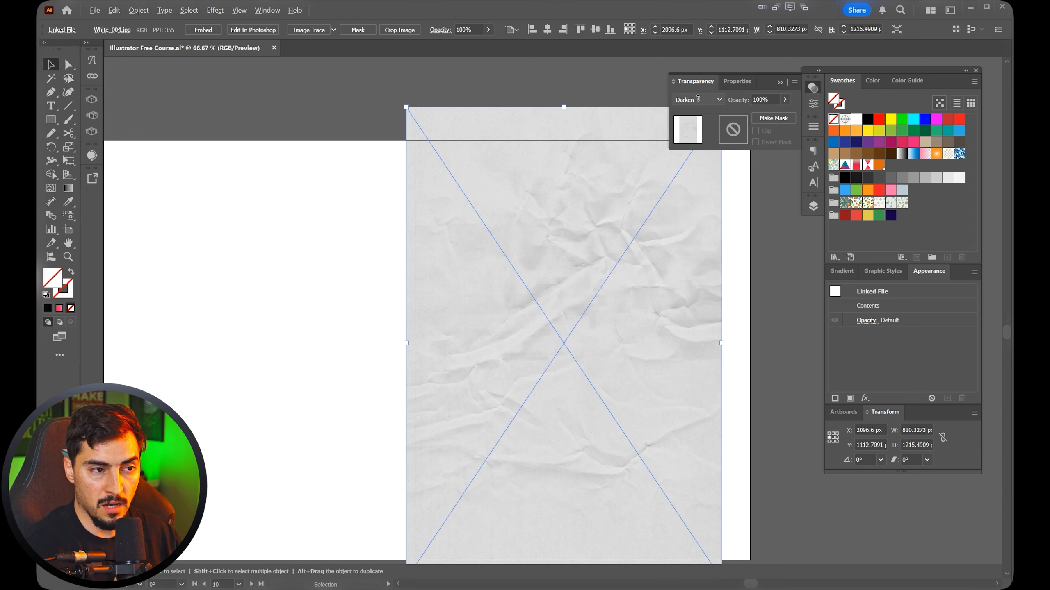
{"action": "scroll", "coordinate": [701, 104], "scroll_direction": "down", "scroll_amount": 1}
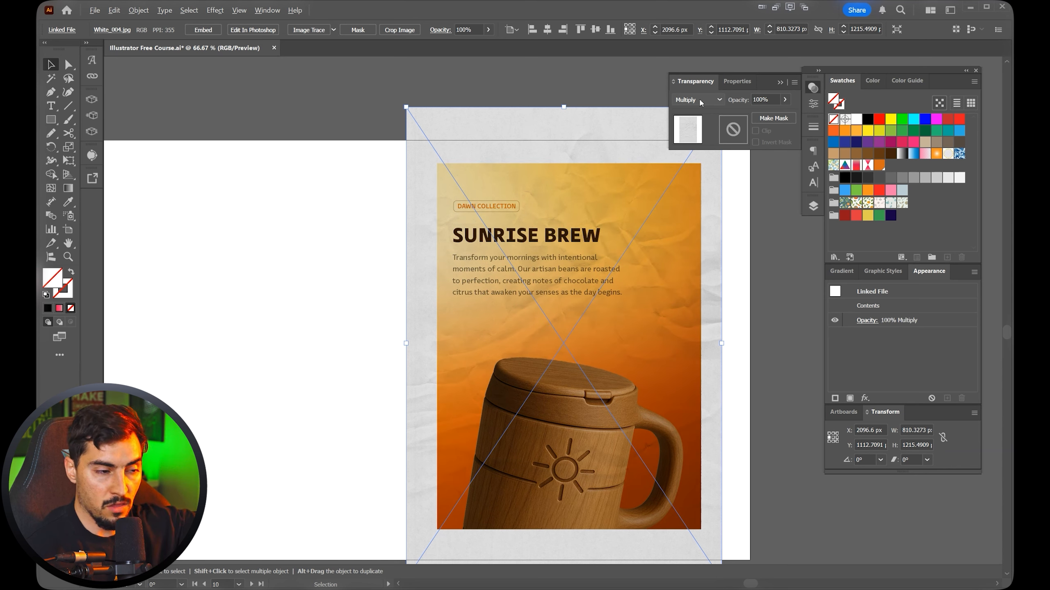
{"action": "scroll", "coordinate": [699, 100], "scroll_direction": "down", "scroll_amount": 1}
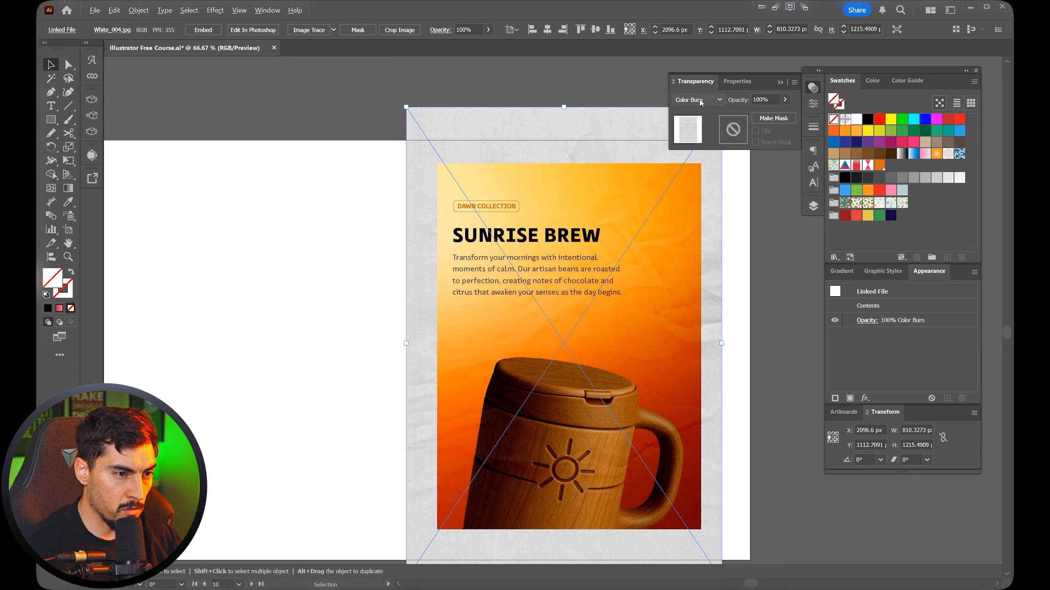
{"action": "scroll", "coordinate": [699, 101], "scroll_direction": "down", "scroll_amount": 1}
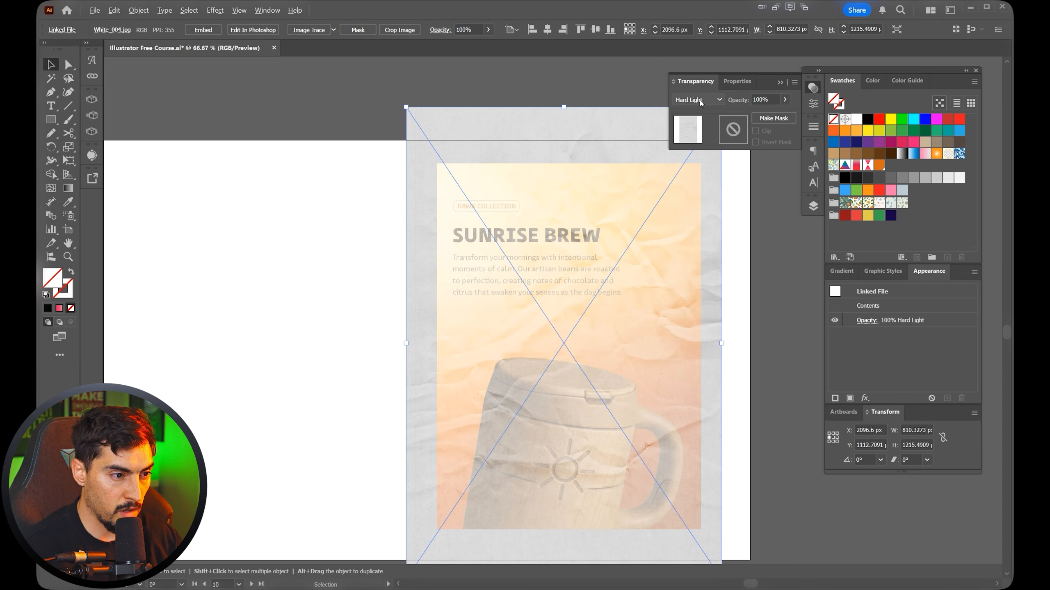
{"action": "scroll", "coordinate": [613, 247], "scroll_direction": "up", "scroll_amount": 2}
{"action": "scroll", "coordinate": [684, 281], "scroll_direction": "down", "scroll_amount": 4}
{"action": "left_click_drag", "start_coordinate": [702, 224], "coordinate": [733, 233]}
{"action": "key", "text": "ctrl+z"}
{"action": "scroll", "coordinate": [699, 265], "scroll_direction": "up", "scroll_amount": 1}
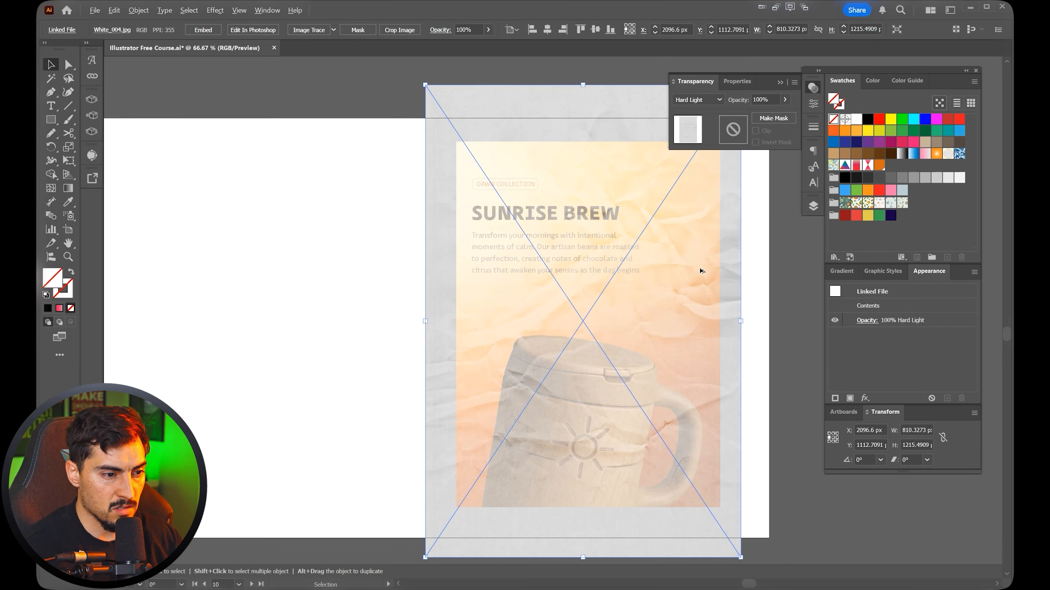
Set the paper texture to Multiply blending at 50% opacity.
{"action": "left_click", "coordinate": [705, 100]}
{"action": "left_click", "coordinate": [698, 141]}
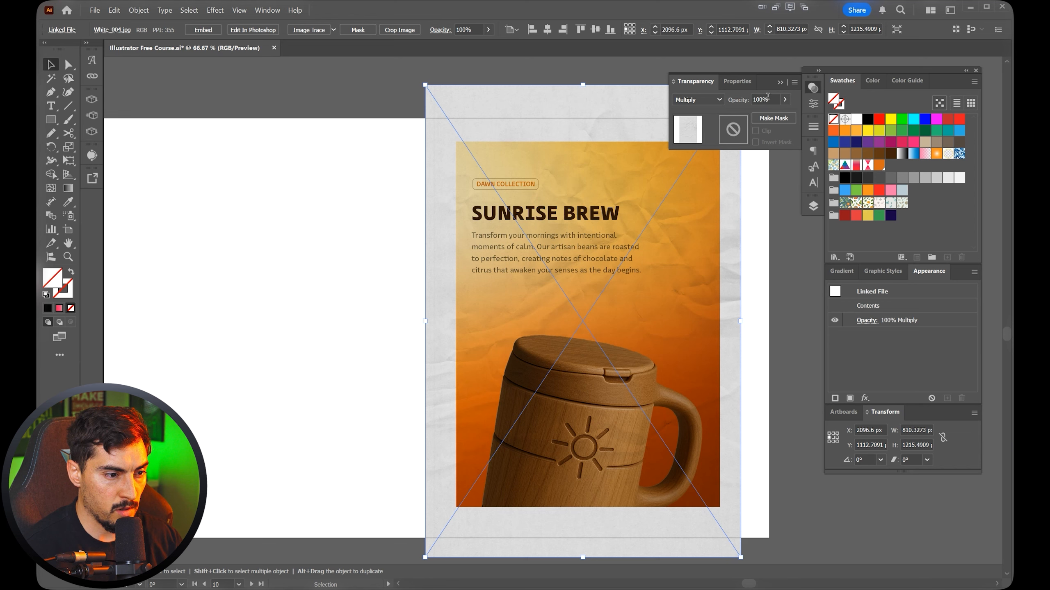
{"action": "left_click", "coordinate": [765, 100]}
{"action": "type", "text": "40"}
{"action": "key", "text": "Return"}
{"action": "left_click", "coordinate": [769, 99]}
{"action": "type", "text": "50"}
{"action": "key", "text": "Return"}
{"action": "left_click_drag", "start_coordinate": [731, 263], "coordinate": [690, 270]}
{"action": "key", "text": "ctrl+z"}
{"action": "left_click", "coordinate": [780, 82]}
Send the paper texture backward in the stacking order so it sits behind the text and mug but above the orange background.
{"action": "scroll", "coordinate": [702, 176], "scroll_direction": "right", "scroll_amount": 2}
{"action": "right_click", "coordinate": [633, 177]}
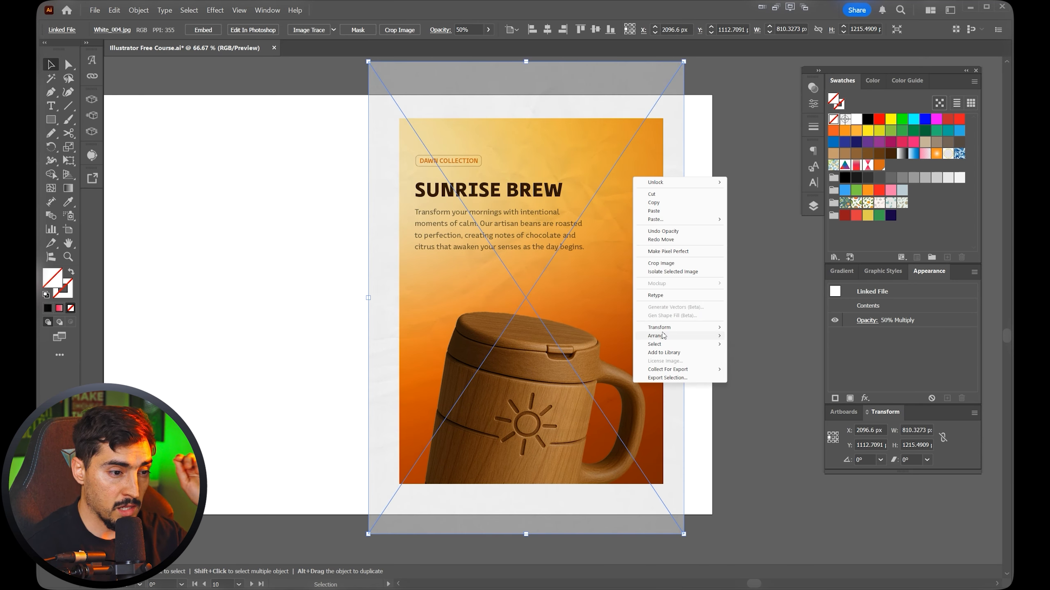
{"action": "mouse_move", "coordinate": [663, 336]}
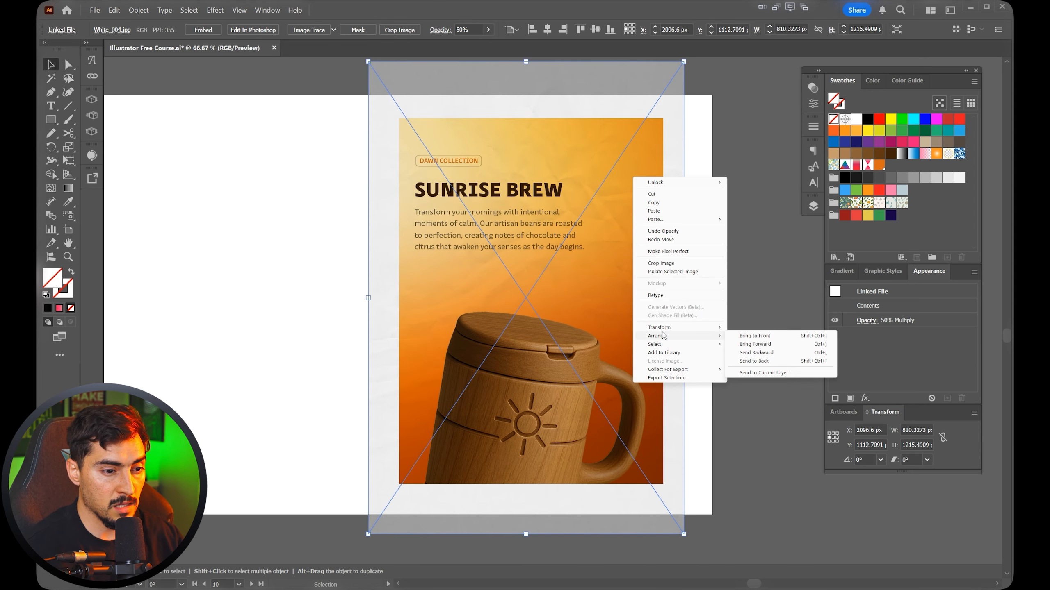
{"action": "left_click", "coordinate": [765, 356]}
{"action": "right_click", "coordinate": [668, 298]}
{"action": "left_click", "coordinate": [673, 287]}
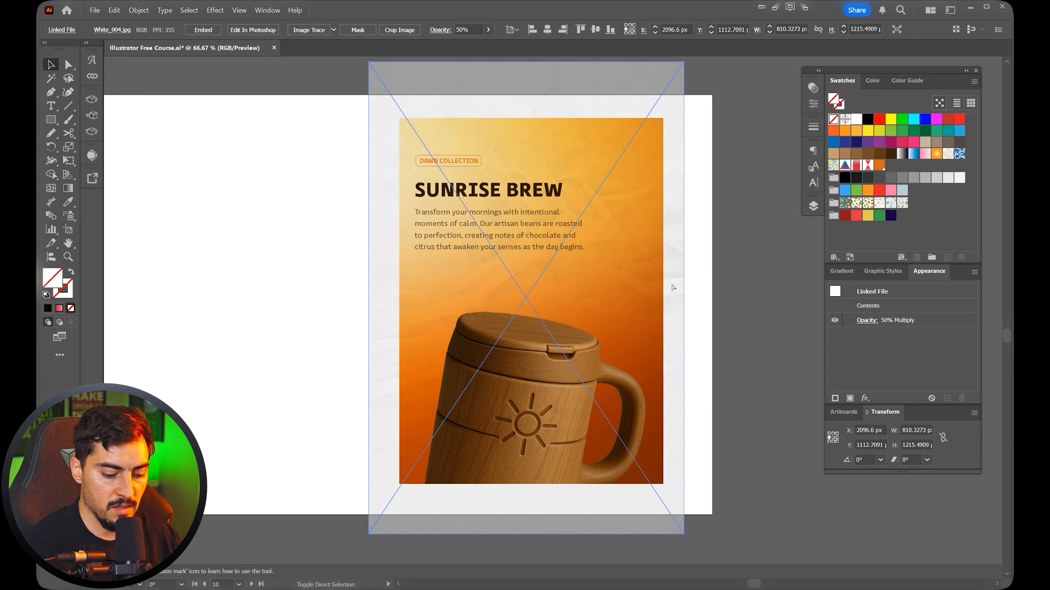
{"action": "key", "text": "ctrl+["}
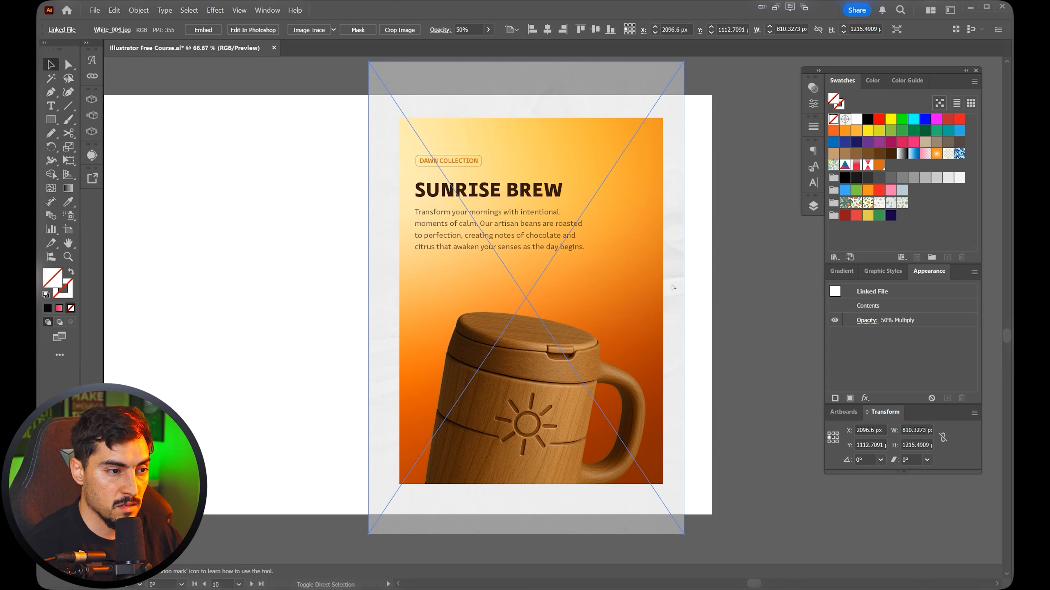
{"action": "key", "text": "ctrl+]"}
{"action": "left_click", "coordinate": [696, 307]}
Move the mug across the poster and past its left edge onto the paper texture, and inspect the lid's outline up close.
{"action": "mouse_move", "coordinate": [580, 375]}
{"action": "left_mouse_down"}
{"action": "mouse_move", "coordinate": [692, 377]}
{"action": "mouse_move", "coordinate": [579, 375]}
{"action": "left_mouse_up"}
{"action": "scroll", "coordinate": [556, 387], "scroll_direction": "up", "scroll_amount": 1}
{"action": "key", "text": "ctrl+shift+a"}
{"action": "left_click_drag", "start_coordinate": [425, 295], "coordinate": [659, 295]}
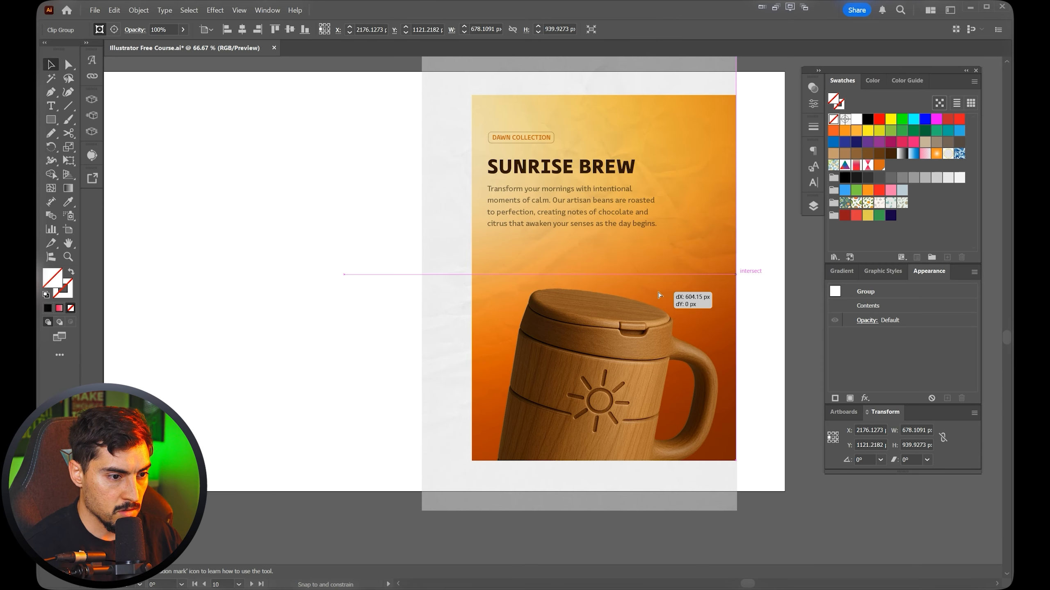
{"action": "left_click_drag", "start_coordinate": [654, 346], "coordinate": [741, 351]}
{"action": "left_click_drag", "start_coordinate": [620, 407], "coordinate": [431, 410]}
{"action": "scroll", "coordinate": [387, 307], "scroll_direction": "up", "scroll_amount": 2}
{"action": "left_click_drag", "start_coordinate": [476, 243], "coordinate": [453, 247]}
{"action": "scroll", "coordinate": [478, 288], "scroll_direction": "up", "scroll_amount": 2}
{"action": "scroll", "coordinate": [477, 289], "scroll_direction": "up", "scroll_amount": 1}
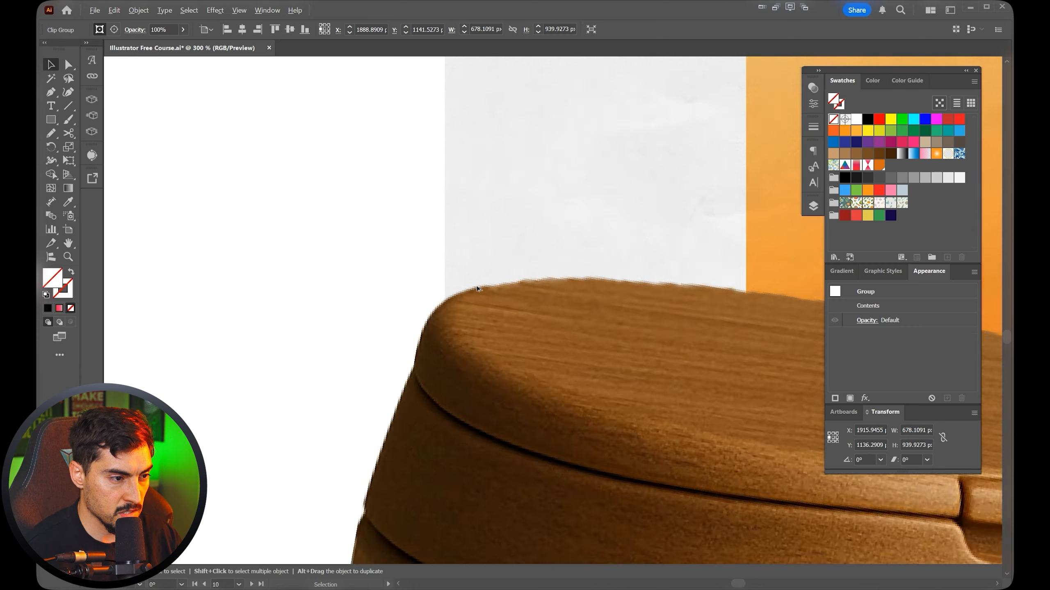
{"action": "scroll", "coordinate": [477, 288], "scroll_direction": "down", "scroll_amount": 4}
Undo the last moves and place the mug back inside the poster's lower half.
{"action": "key", "text": "ctrl+z"}
{"action": "key", "text": "ctrl+z"}
{"action": "left_click_drag", "start_coordinate": [477, 289], "coordinate": [287, 364]}
{"action": "scroll", "coordinate": [286, 364], "scroll_direction": "down", "scroll_amount": 1}
{"action": "left_click_drag", "start_coordinate": [329, 218], "coordinate": [352, 176]}
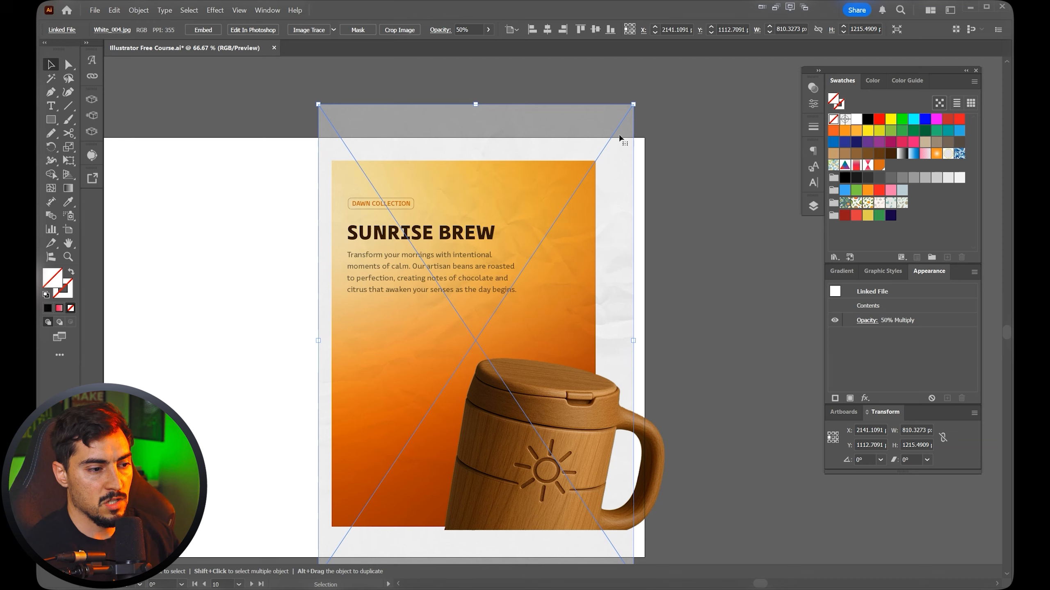
{"action": "left_click", "coordinate": [684, 143]}
{"action": "left_click_drag", "start_coordinate": [509, 407], "coordinate": [423, 405]}
Switch the paper texture's blending mode to Overlay and compare it with the Multiply version.
{"action": "left_click", "coordinate": [650, 161]}
{"action": "left_click_drag", "start_coordinate": [553, 182], "coordinate": [598, 185]}
{"action": "key", "text": "ctrl+z"}
{"action": "left_click", "coordinate": [814, 88]}
{"action": "left_click", "coordinate": [814, 88]}
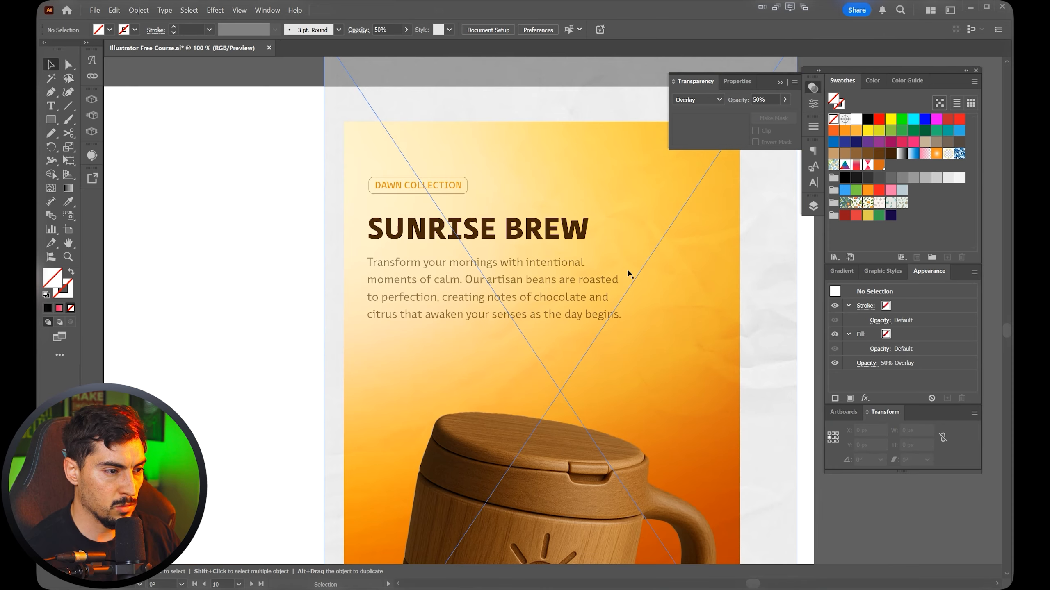
{"action": "left_click", "coordinate": [704, 234]}
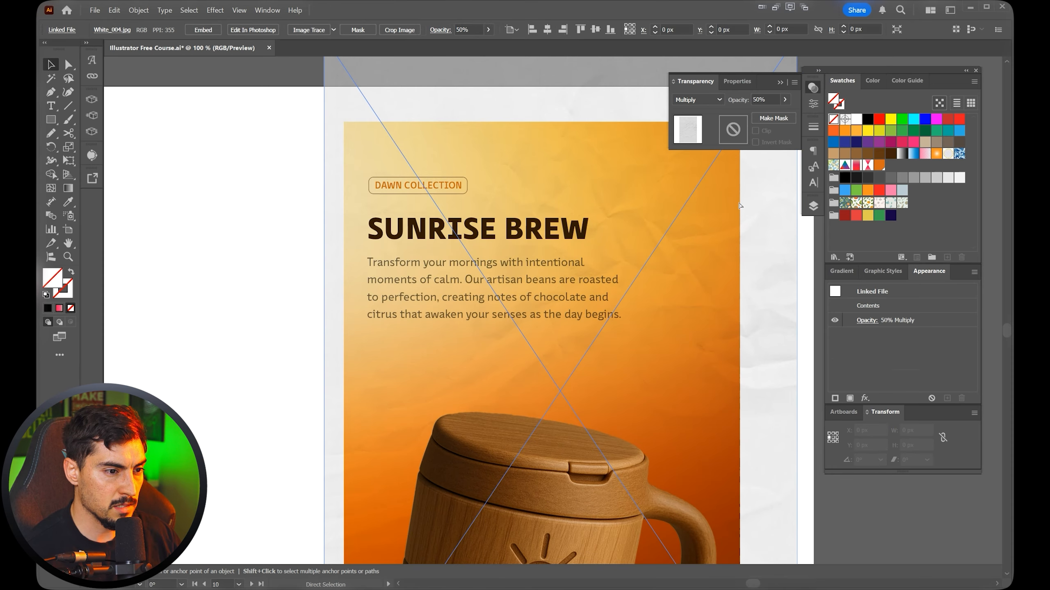
{"action": "scroll", "coordinate": [740, 198], "scroll_direction": "down", "scroll_amount": 3}
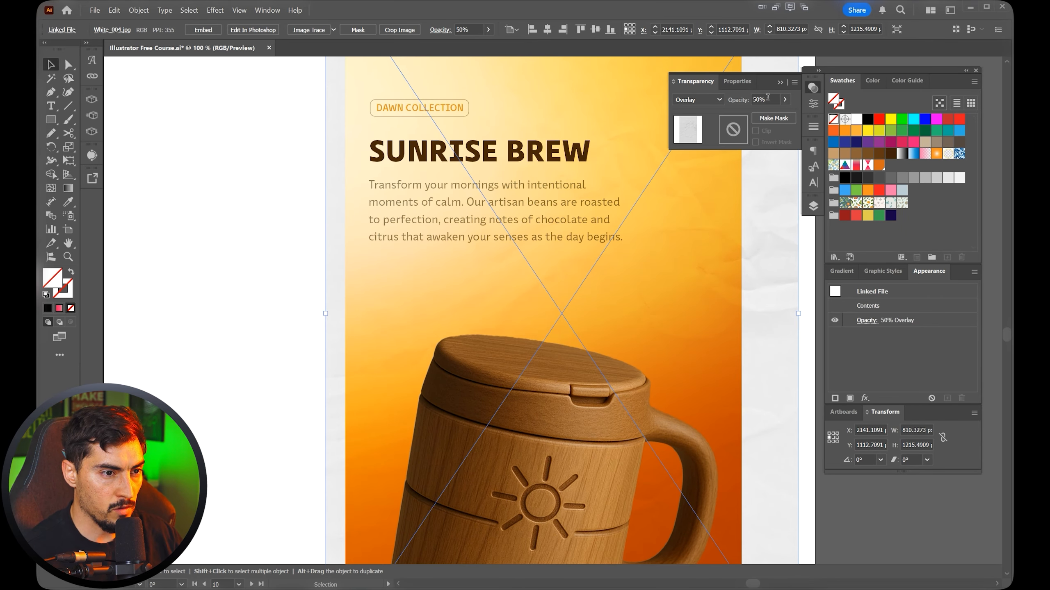
{"action": "scroll", "coordinate": [768, 97], "scroll_direction": "up", "scroll_amount": 3}
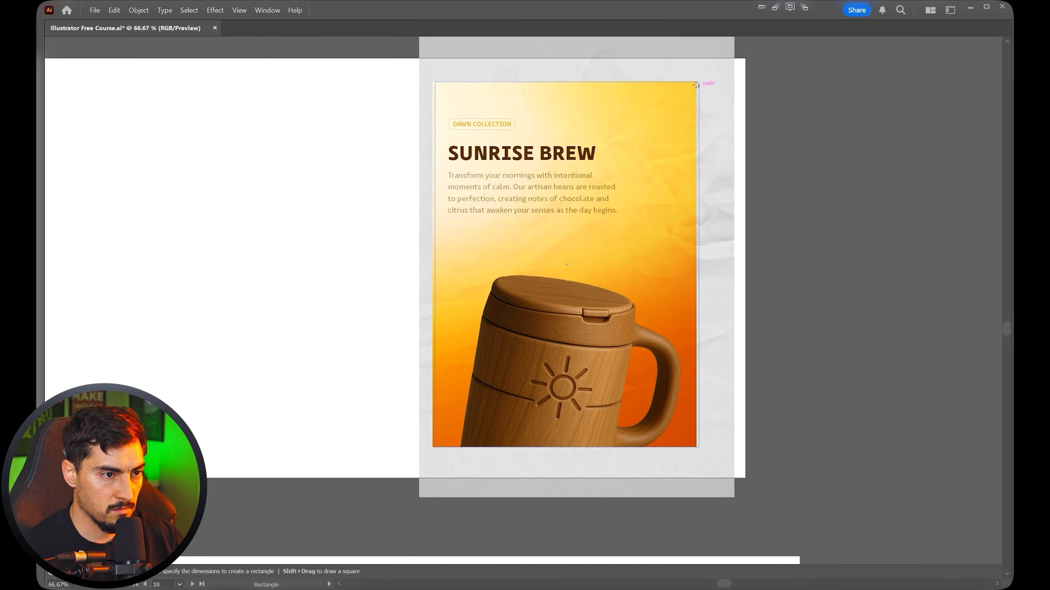
Draw a rectangle matching the poster's outline and clip all the poster artwork and overhanging paper texture to it.
{"action": "left_click_drag", "start_coordinate": [433, 447], "coordinate": [431, 446]}
{"action": "key", "text": "ctrl+a"}
{"action": "key", "text": "ctrl+7"}
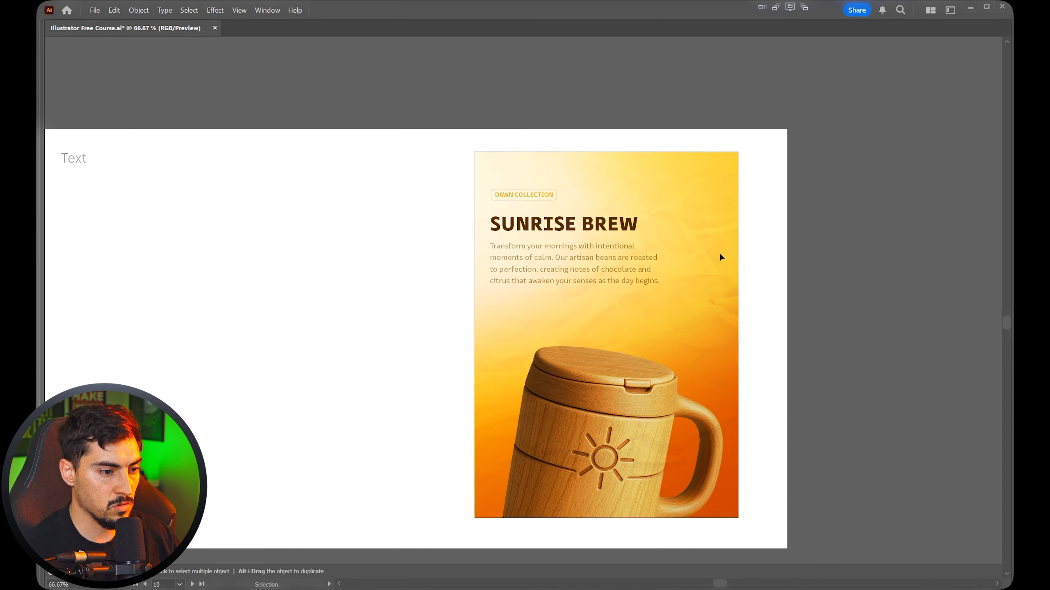
{"action": "left_click", "coordinate": [719, 252]}
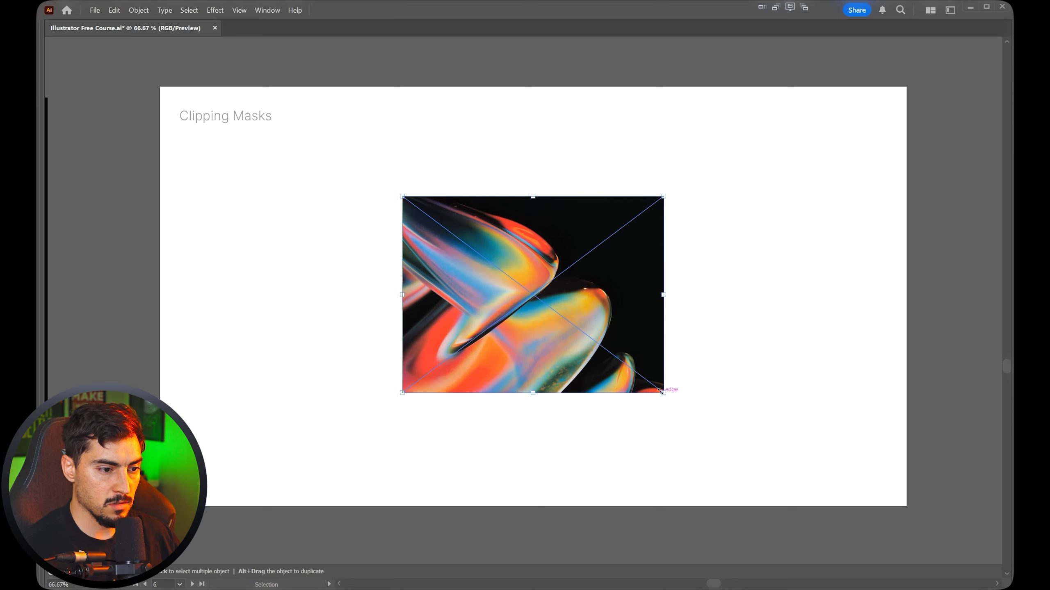
Enlarge the abstract image past the Clipping Masks artboard's height and draw a cyan rectangle about 1132 × 512 px over it.
{"action": "left_click_drag", "start_coordinate": [663, 391], "coordinate": [873, 526]}
{"action": "left_click", "coordinate": [908, 323]}
{"action": "left_click_drag", "start_coordinate": [294, 201], "coordinate": [734, 400]}
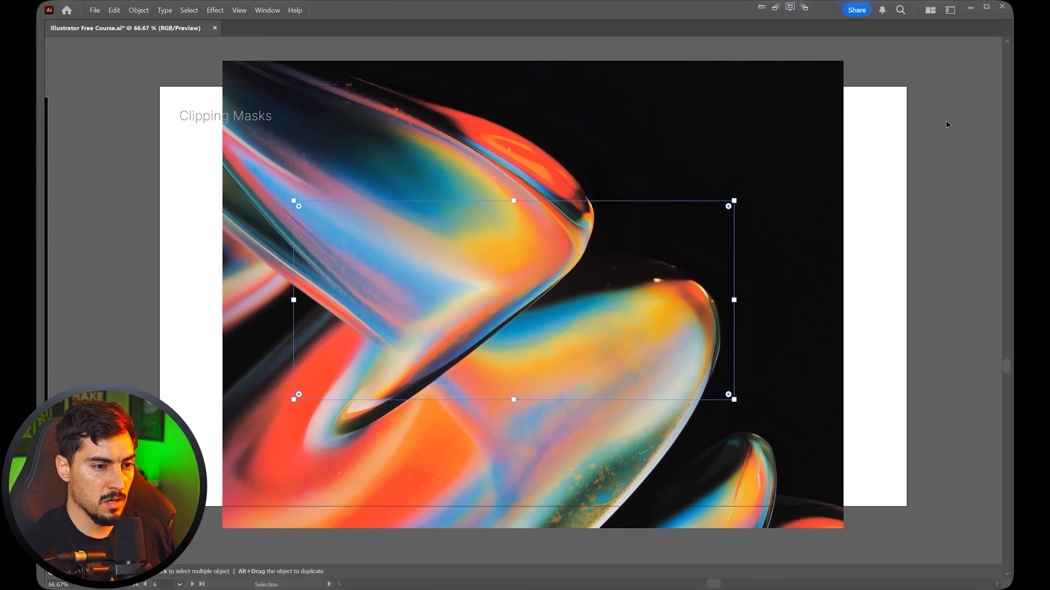
{"action": "key", "text": "Tab"}
{"action": "left_click", "coordinate": [925, 120]}
{"action": "key", "text": "Tab"}
{"action": "left_click_drag", "start_coordinate": [654, 268], "coordinate": [678, 272]}
Make a clipping mask from the cyan rectangle and the enlarged abstract image.
{"action": "left_click", "coordinate": [611, 197], "text": "shift"}
{"action": "right_click", "coordinate": [541, 247]}
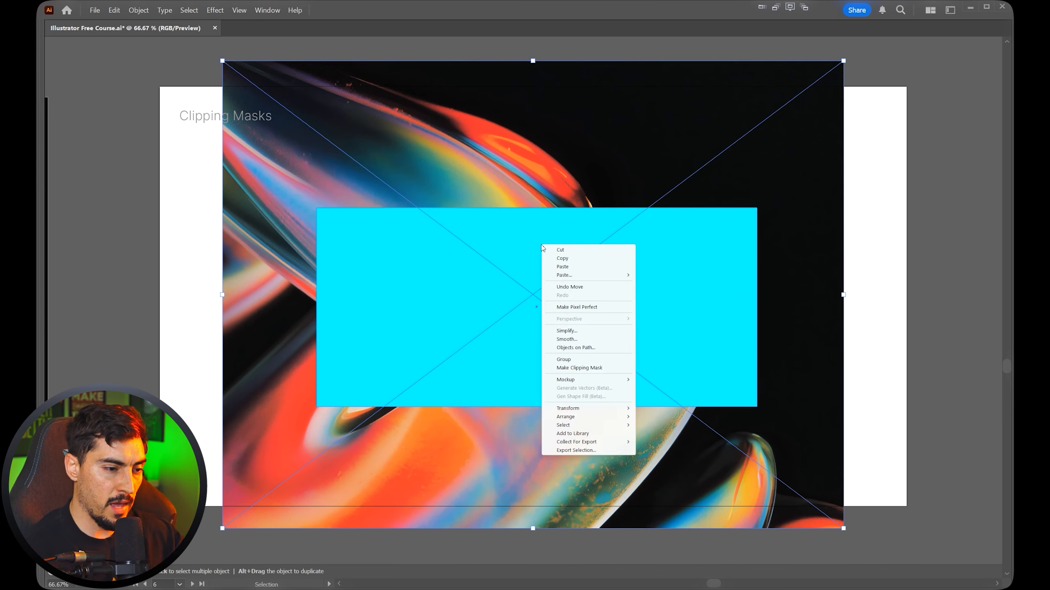
{"action": "left_click", "coordinate": [599, 369]}
{"action": "left_click", "coordinate": [885, 206]}
Add large white GLOW text in Wheat Aged with Overlay blending over the clipped image, plus a bigger red GLOW behind it.
{"action": "key", "text": "t"}
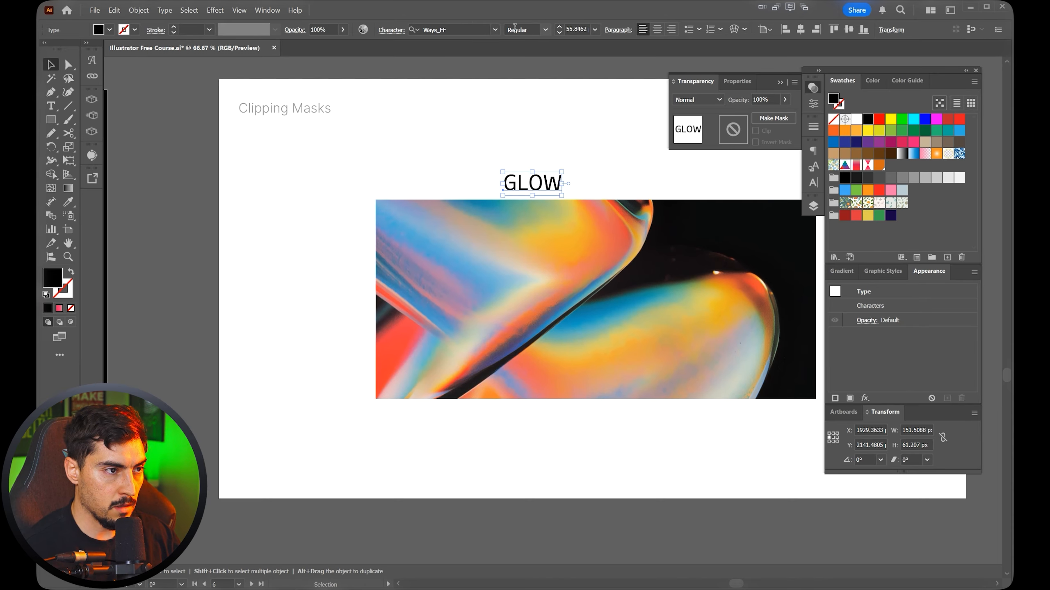
{"action": "key", "text": "Return"}
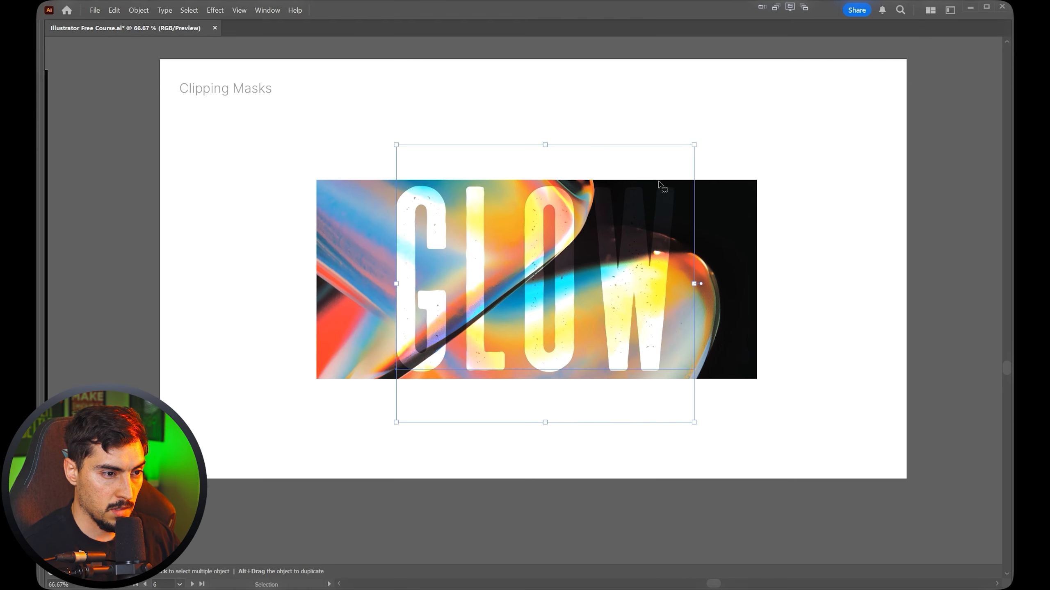
{"action": "left_click_drag", "start_coordinate": [694, 276], "coordinate": [684, 151]}
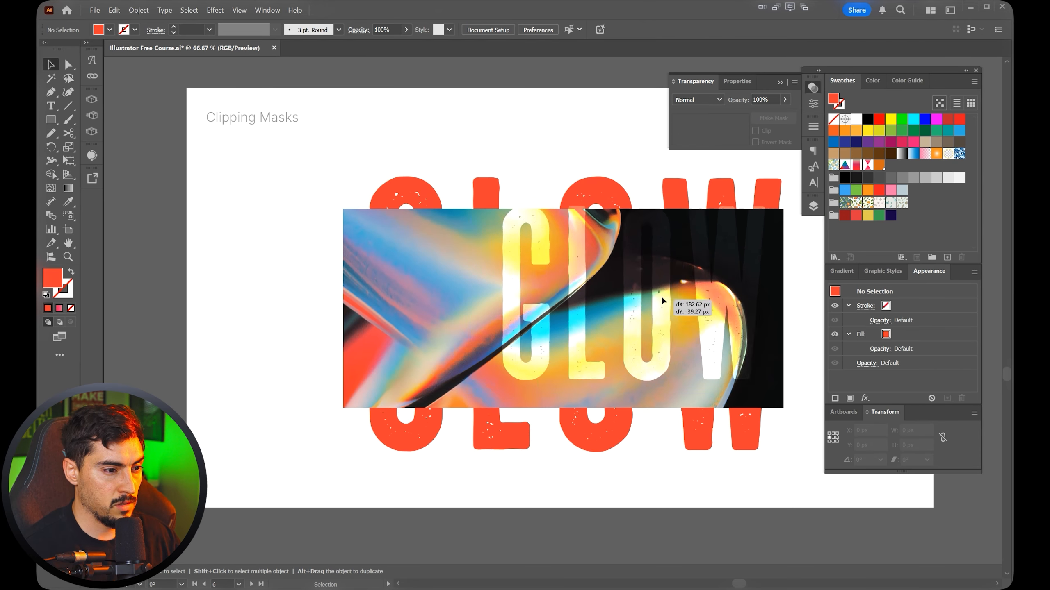
{"action": "key", "text": "ctrl+z"}
Draw a rectangle about 698 × 727 px over the clipped image's right half and clip the image group to it.
{"action": "left_click", "coordinate": [777, 269]}
{"action": "left_click_drag", "start_coordinate": [768, 262], "coordinate": [644, 249]}
{"action": "scroll", "coordinate": [644, 249], "scroll_direction": "down", "scroll_amount": 1}
{"action": "key", "text": "m"}
{"action": "left_click_drag", "start_coordinate": [709, 177], "coordinate": [505, 387]}
{"action": "key", "text": "v"}
{"action": "left_click", "coordinate": [336, 222], "text": "shift"}
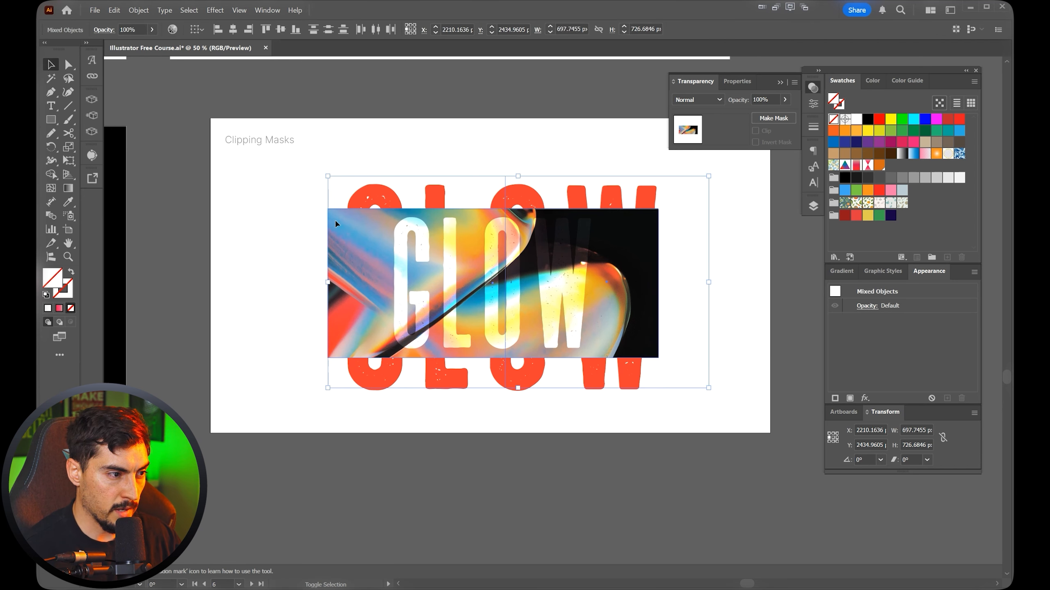
{"action": "key", "text": "ctrl+7"}
{"action": "scroll", "coordinate": [624, 217], "scroll_direction": "up", "scroll_amount": 1}
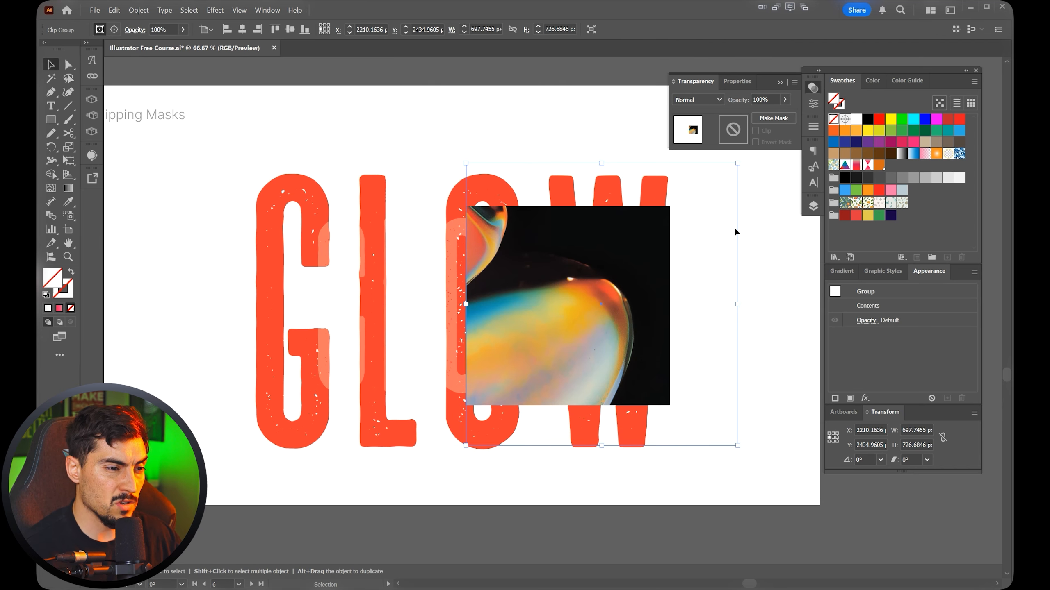
Enter the nested clip group and scale the image inside it down to about 1161 × 874 px, repositioning it within the mask.
{"action": "scroll", "coordinate": [719, 206], "scroll_direction": "up", "scroll_amount": 2}
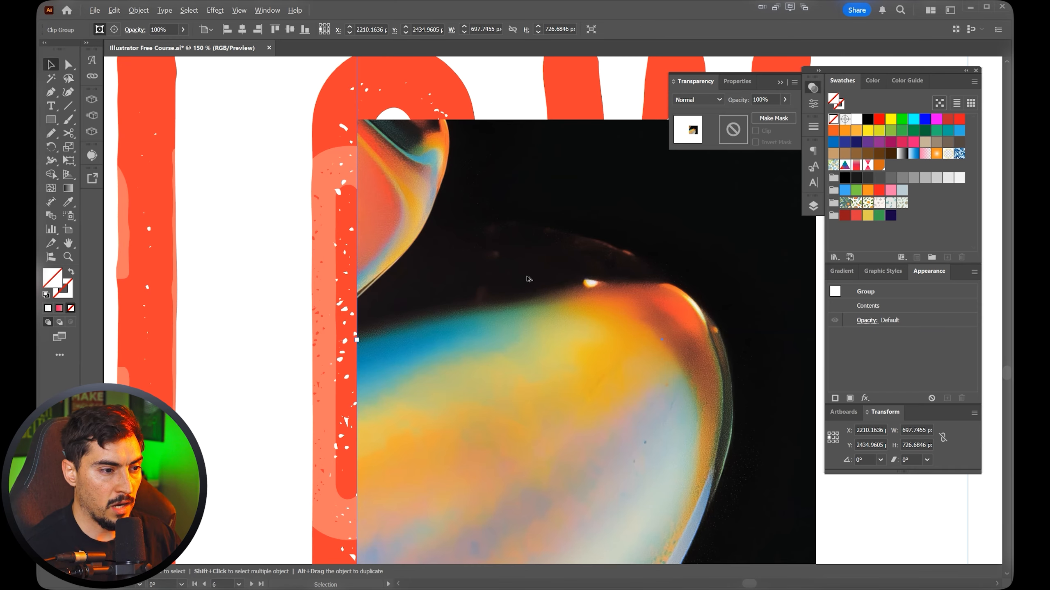
{"action": "scroll", "coordinate": [702, 286], "scroll_direction": "down", "scroll_amount": 4}
{"action": "scroll", "coordinate": [643, 282], "scroll_direction": "up", "scroll_amount": 2}
{"action": "double_click", "coordinate": [655, 227]}
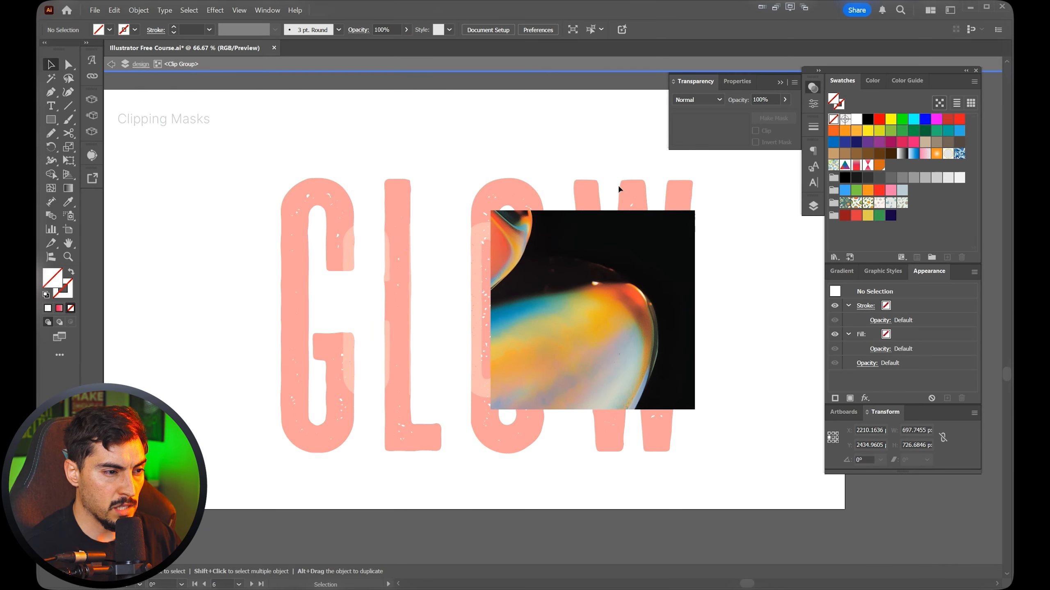
{"action": "double_click", "coordinate": [574, 255]}
{"action": "scroll", "coordinate": [463, 261], "scroll_direction": "up", "scroll_amount": 1}
{"action": "left_click_drag", "start_coordinate": [462, 280], "coordinate": [612, 285]}
{"action": "scroll", "coordinate": [595, 286], "scroll_direction": "down", "scroll_amount": 2}
{"action": "left_click_drag", "start_coordinate": [570, 345], "coordinate": [528, 395]}
{"action": "left_click_drag", "start_coordinate": [775, 215], "coordinate": [765, 263]}
{"action": "left_click_drag", "start_coordinate": [587, 334], "coordinate": [586, 255]}
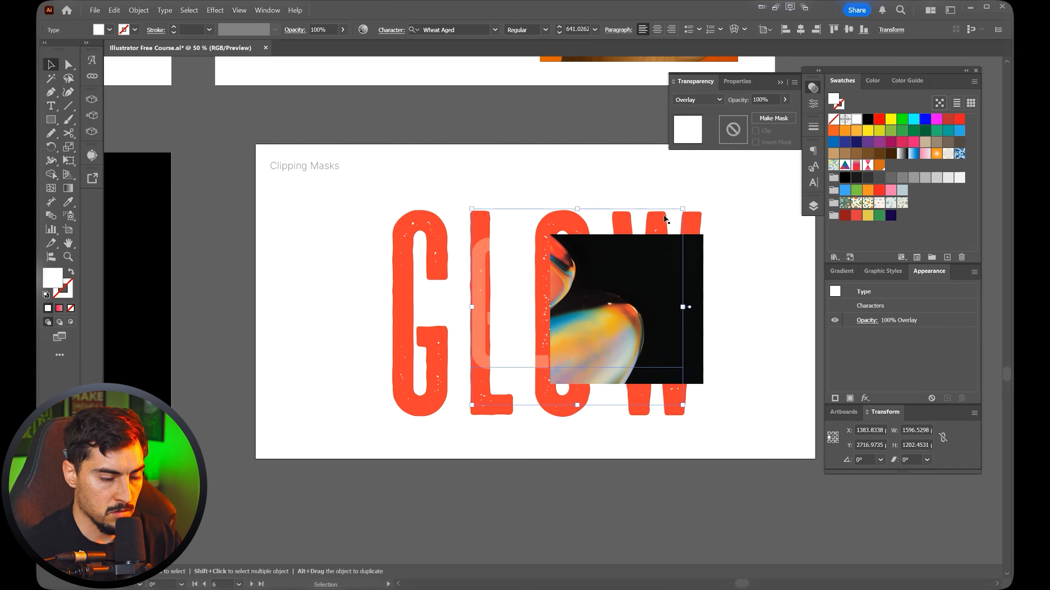
Remove both GLOW texts and release the outer clipping mask, deleting its leftover rectangle.
{"action": "left_click_drag", "start_coordinate": [570, 219], "coordinate": [459, 217]}
{"action": "left_click_drag", "start_coordinate": [643, 283], "coordinate": [586, 265]}
{"action": "right_click", "coordinate": [586, 265]}
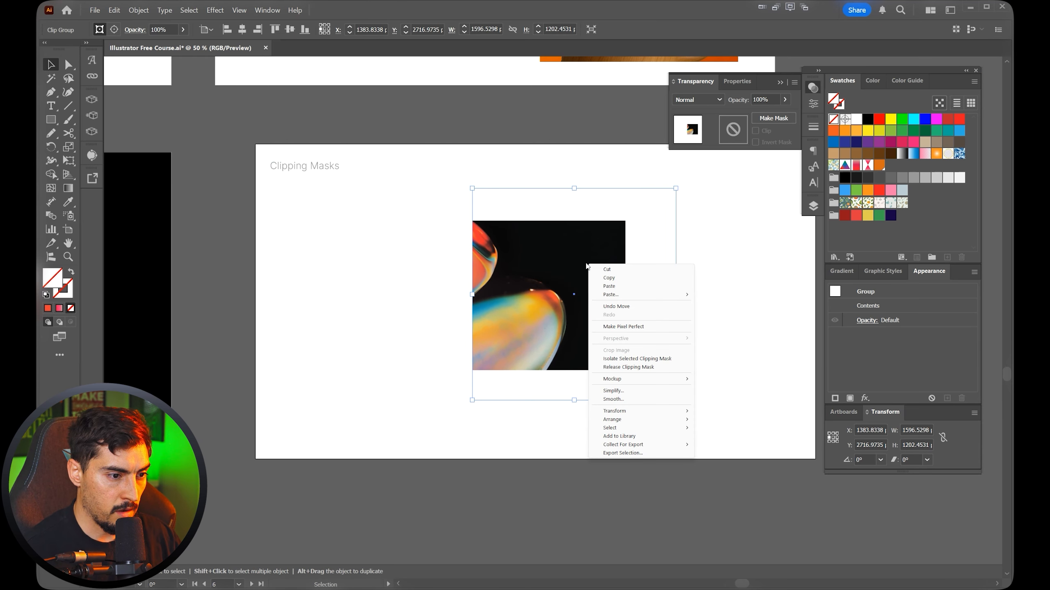
{"action": "left_click", "coordinate": [628, 367]}
{"action": "left_click", "coordinate": [720, 330]}
{"action": "left_click_drag", "start_coordinate": [608, 274], "coordinate": [674, 226]}
{"action": "key", "text": "Delete"}
Release the abstract image's remaining clipping mask and delete the unfilled mask rectangle left behind.
{"action": "right_click", "coordinate": [534, 266]}
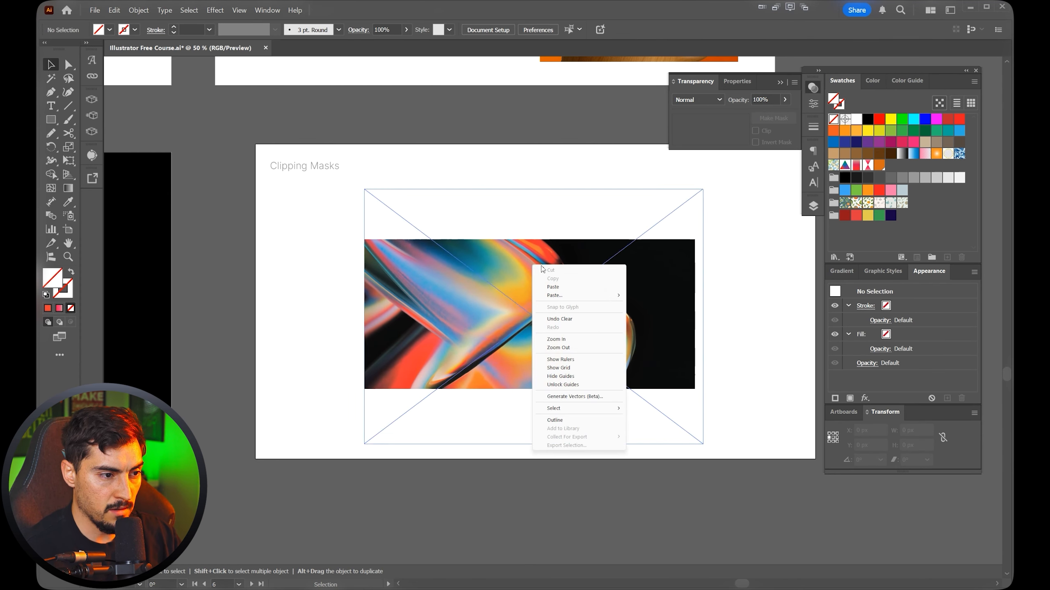
{"action": "right_click", "coordinate": [490, 313]}
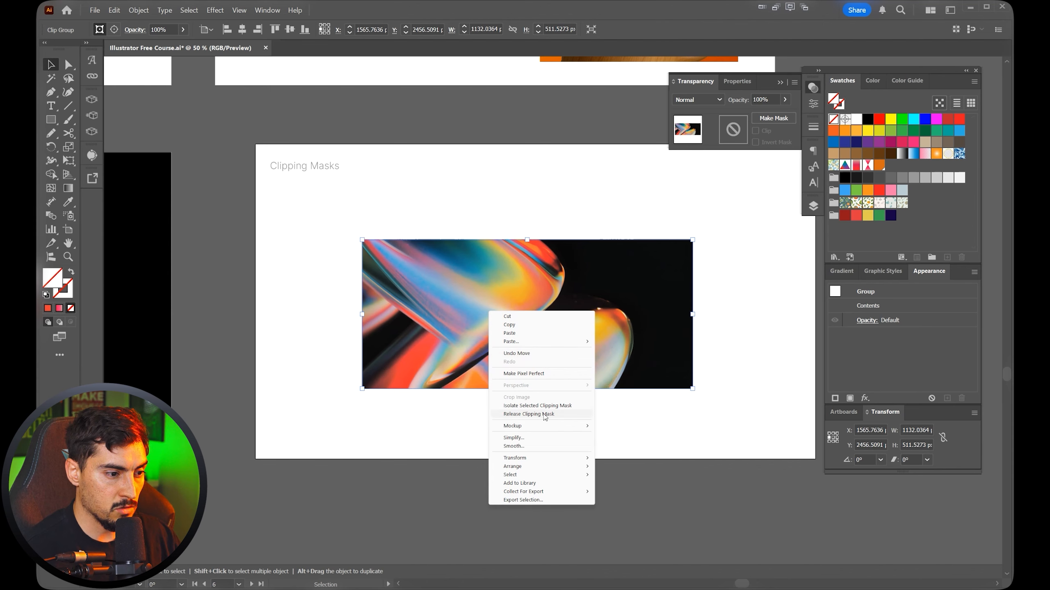
{"action": "left_click", "coordinate": [543, 415]}
{"action": "left_click", "coordinate": [760, 282]}
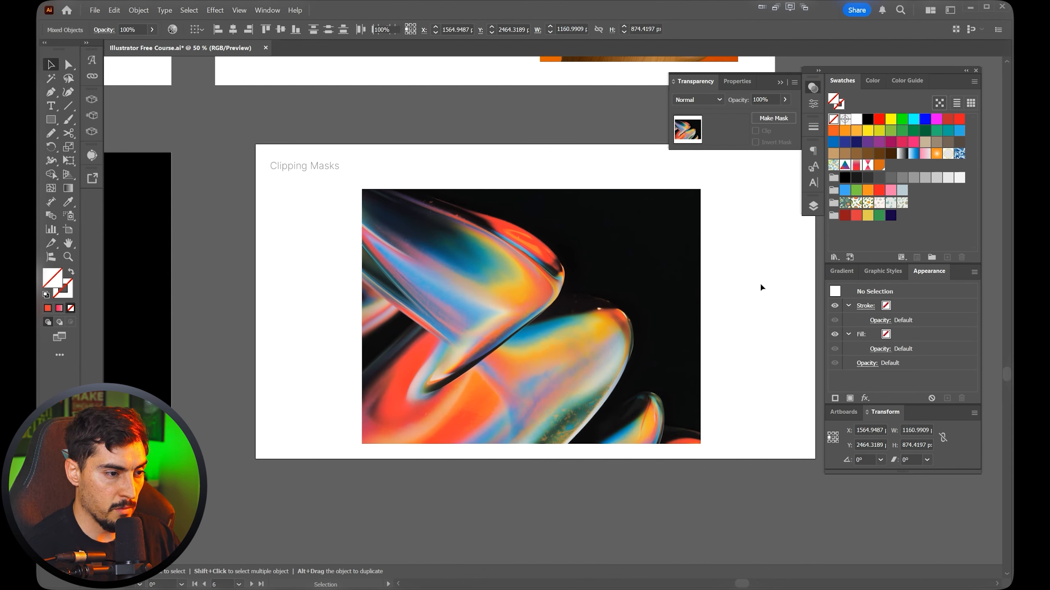
{"action": "left_click_drag", "start_coordinate": [645, 239], "coordinate": [370, 408]}
{"action": "left_click_drag", "start_coordinate": [606, 252], "coordinate": [731, 217]}
{"action": "left_click_drag", "start_coordinate": [444, 422], "coordinate": [354, 471]}
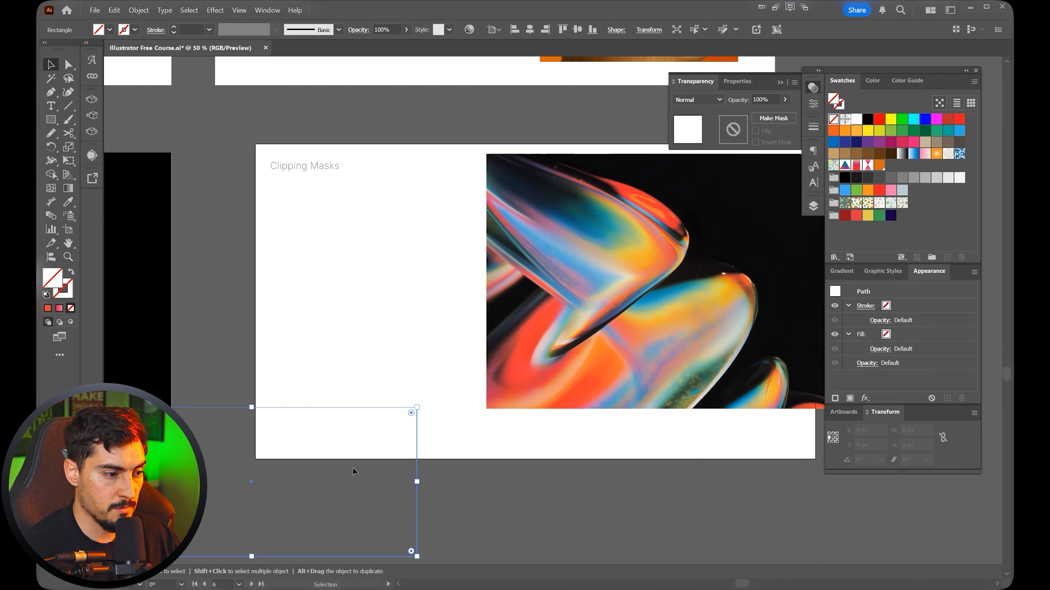
{"action": "left_click", "coordinate": [868, 190]}
{"action": "left_click_drag", "start_coordinate": [246, 459], "coordinate": [619, 367]}
{"action": "key", "text": "Delete"}
Move the abstract image back onto the middle of the artboard and clip it to a circle drawn over it.
{"action": "left_click_drag", "start_coordinate": [732, 237], "coordinate": [615, 265]}
{"action": "left_click_drag", "start_coordinate": [615, 265], "coordinate": [533, 290]}
{"action": "key", "text": "l"}
{"action": "left_click_drag", "start_coordinate": [500, 188], "coordinate": [645, 329]}
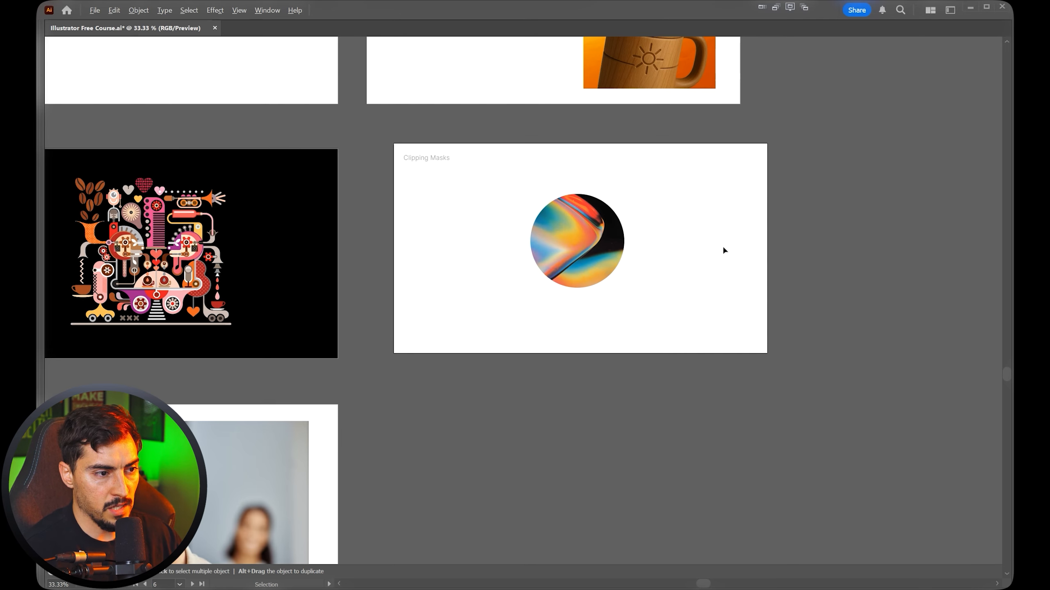
Go to the Isolation mode artboard and enter isolation mode on the grouped coffee-machine illustration.
{"action": "key", "text": "ctrl+0"}
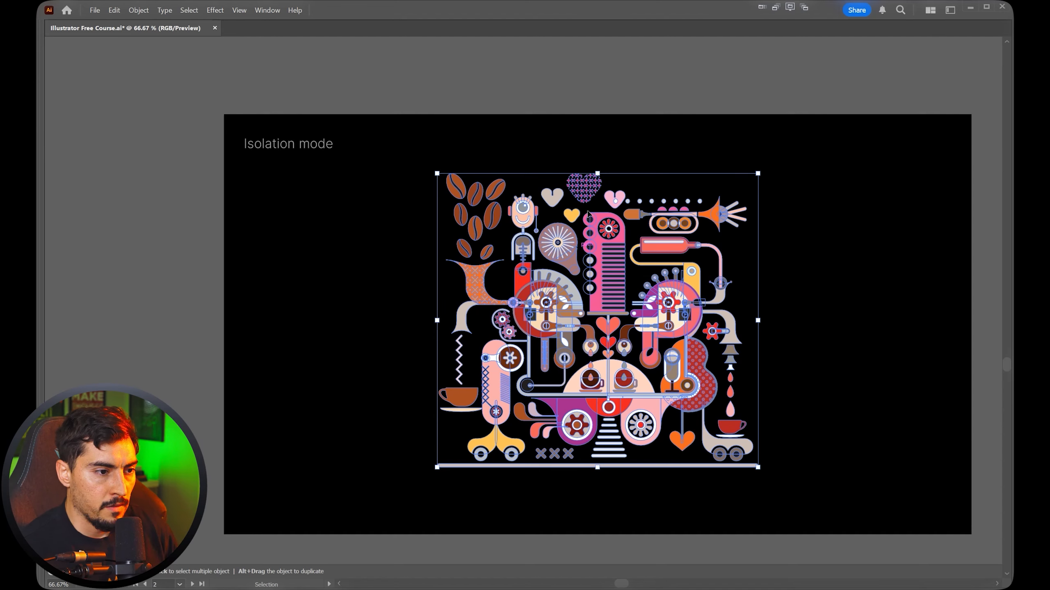
{"action": "left_click_drag", "start_coordinate": [698, 228], "coordinate": [699, 228]}
{"action": "left_click_drag", "start_coordinate": [781, 252], "coordinate": [750, 223]}
{"action": "scroll", "coordinate": [588, 214], "scroll_direction": "up", "scroll_amount": 1}
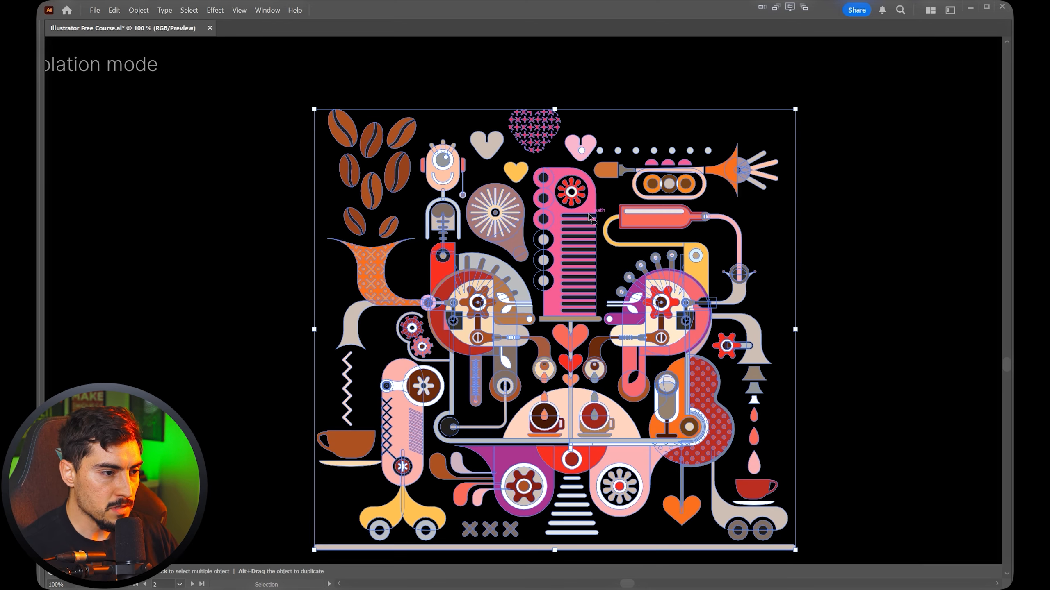
{"action": "left_click_drag", "start_coordinate": [584, 206], "coordinate": [567, 174]}
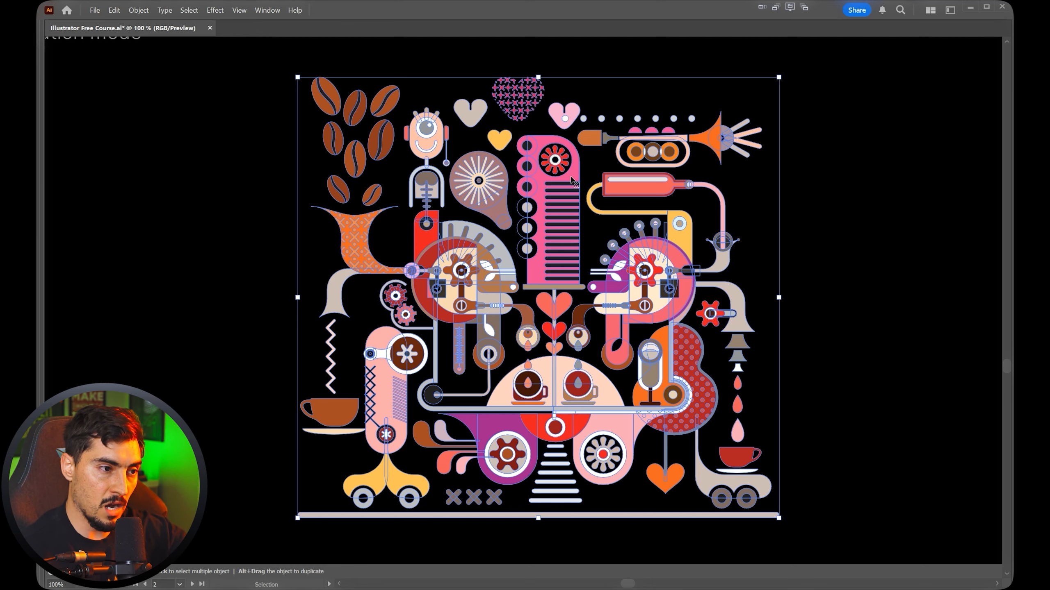
{"action": "double_click", "coordinate": [575, 182]}
Try moving a coffee bean and the pink striped block separately inside the isolated group, undoing each move.
{"action": "left_click_drag", "start_coordinate": [379, 130], "coordinate": [342, 85]}
{"action": "key", "text": "ctrl+z"}
{"action": "left_click_drag", "start_coordinate": [568, 149], "coordinate": [638, 120]}
{"action": "key", "text": "ctrl+z"}
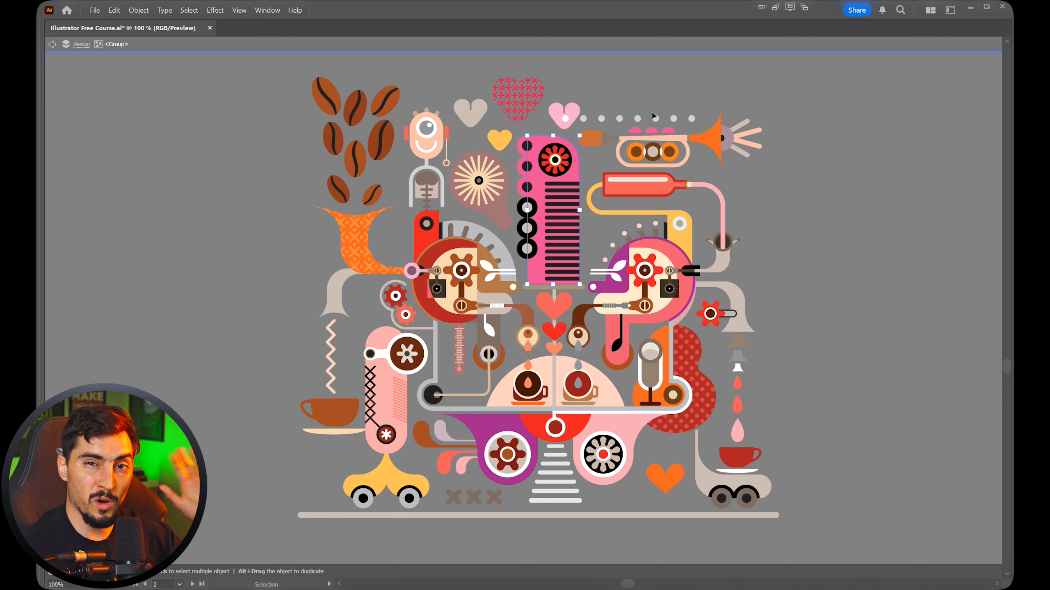
Isolate the red flower shape in the black circle of the pink striped block.
{"action": "scroll", "coordinate": [556, 176], "scroll_direction": "up", "scroll_amount": 4}
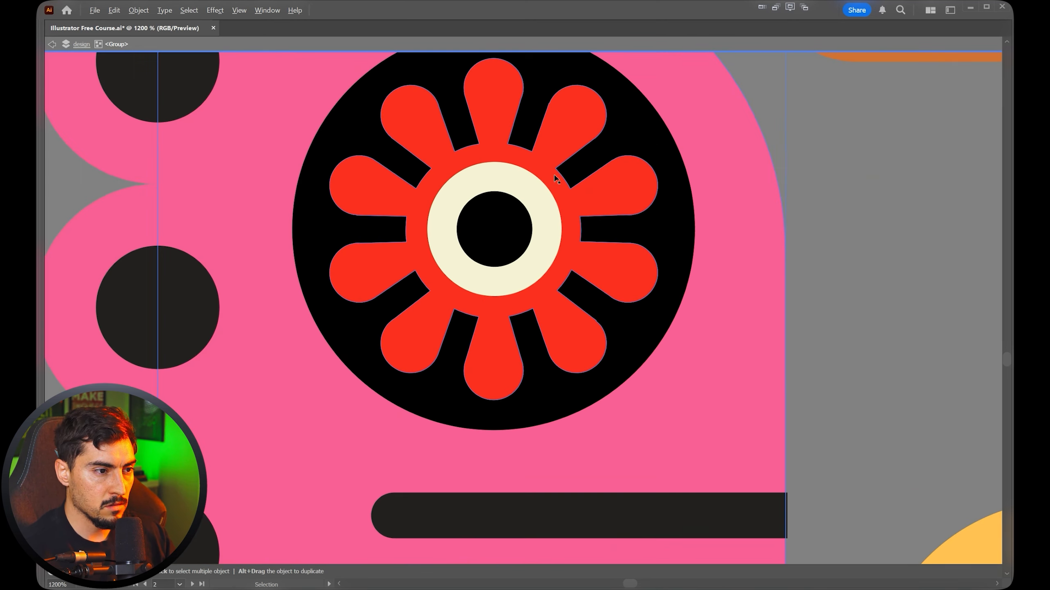
{"action": "scroll", "coordinate": [556, 156], "scroll_direction": "down", "scroll_amount": 3}
{"action": "scroll", "coordinate": [556, 156], "scroll_direction": "down", "scroll_amount": 1}
{"action": "double_click", "coordinate": [591, 188]}
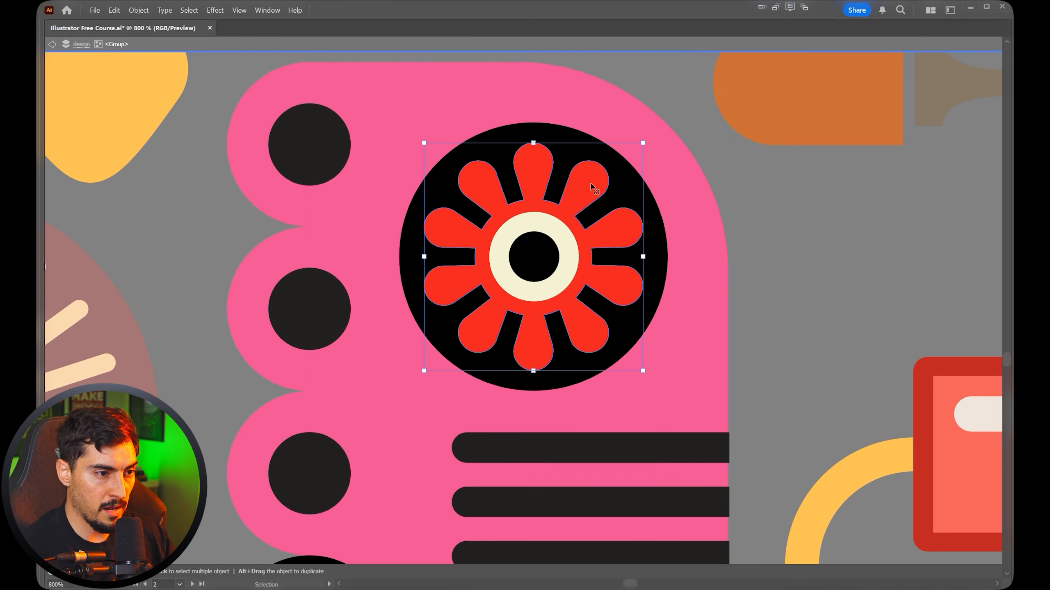
{"action": "scroll", "coordinate": [695, 156], "scroll_direction": "down", "scroll_amount": 5}
{"action": "left_click_drag", "start_coordinate": [753, 269], "coordinate": [666, 252]}
{"action": "left_click_drag", "start_coordinate": [568, 154], "coordinate": [645, 153]}
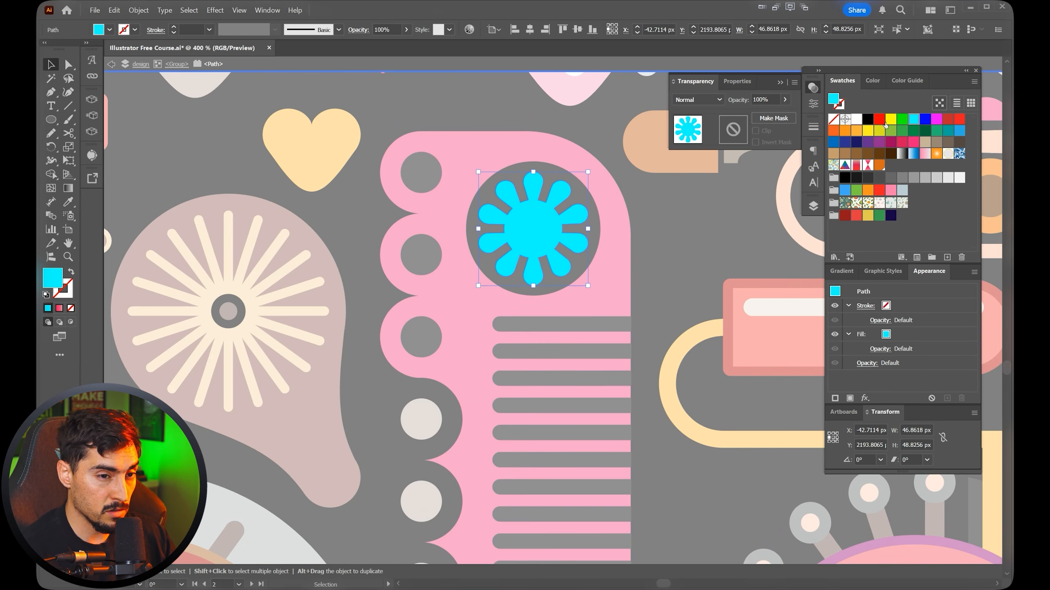
Fill the isolated flower shape with blue.
{"action": "left_click", "coordinate": [925, 120]}
{"action": "key", "text": "ctrl+1"}
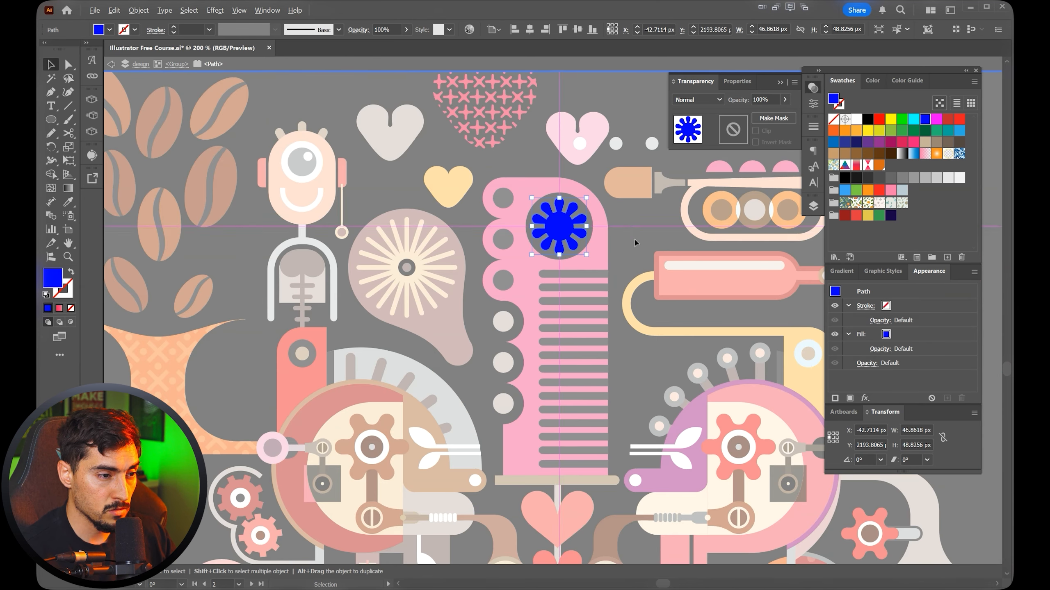
{"action": "key", "text": "Tab"}
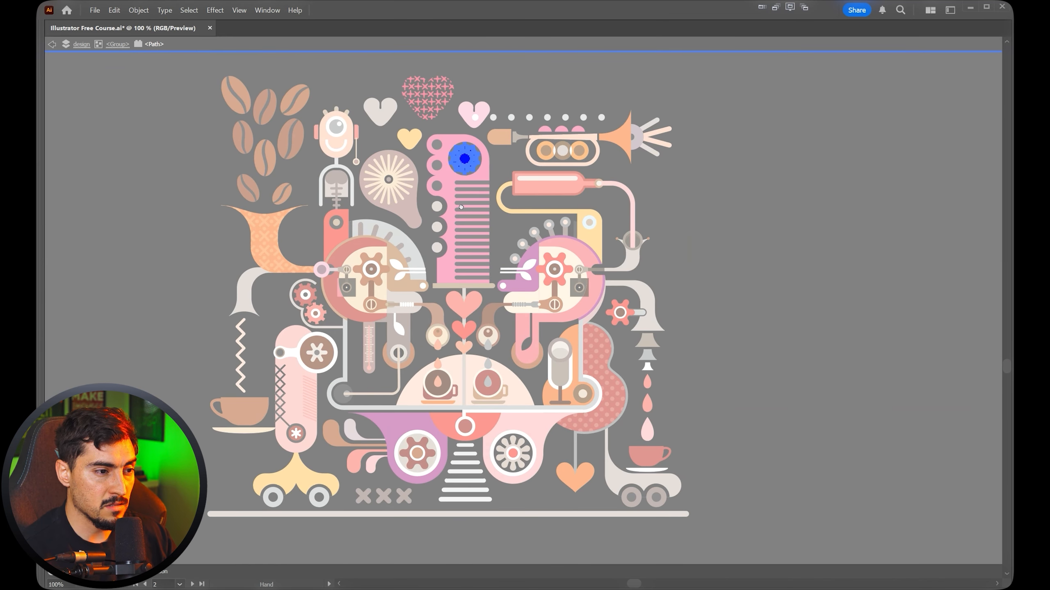
{"action": "left_click_drag", "start_coordinate": [462, 247], "coordinate": [604, 229]}
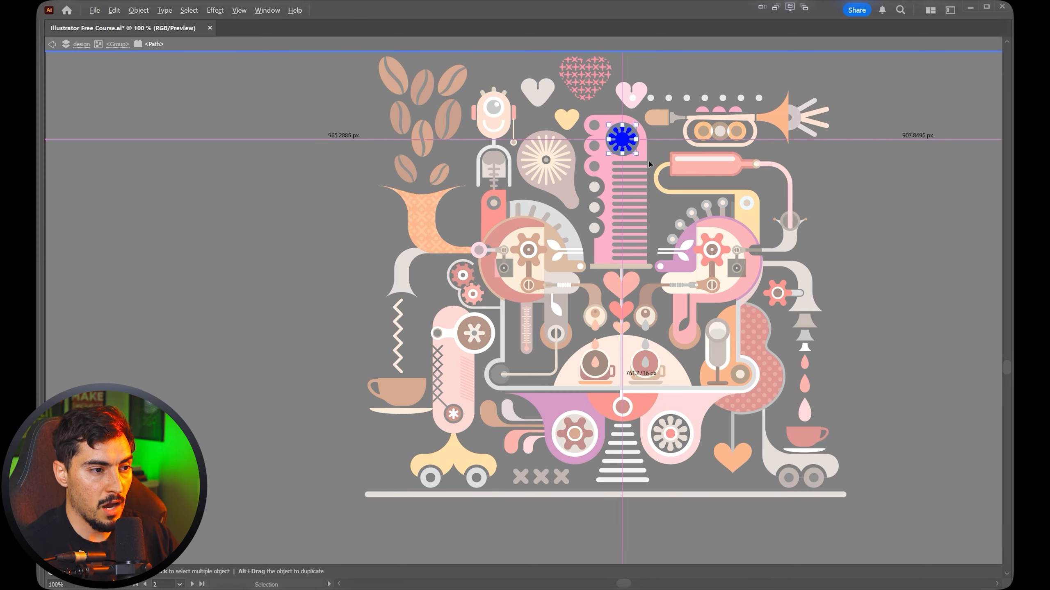
Exit isolation mode on the flower shape and return to the full coffee-machine illustration.
{"action": "key", "text": "ctrl+plus"}
{"action": "key", "text": "Escape"}
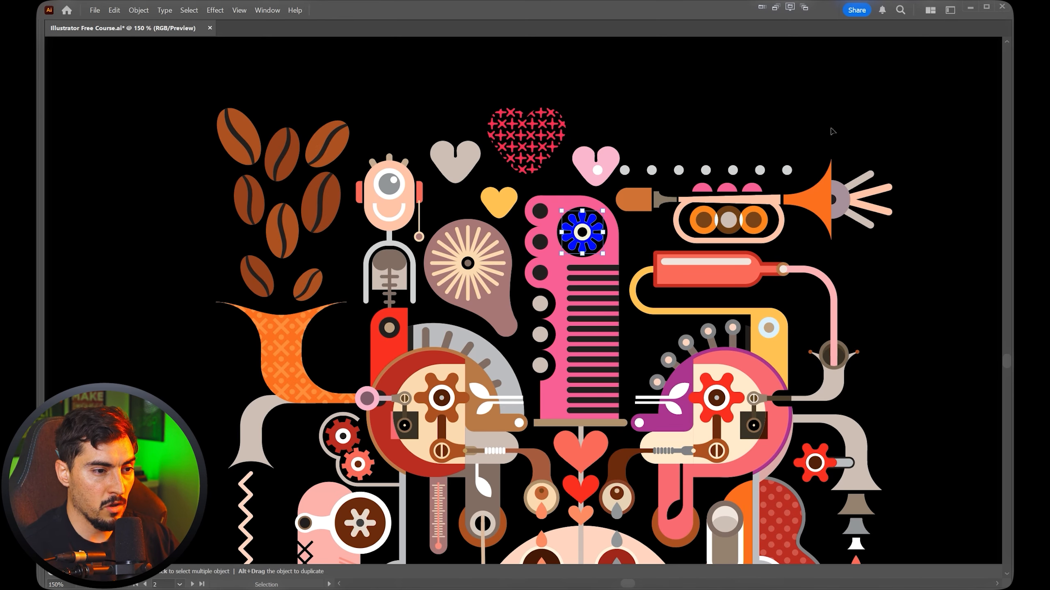
{"action": "scroll", "coordinate": [831, 131], "scroll_direction": "down", "scroll_amount": 1}
{"action": "scroll", "coordinate": [784, 182], "scroll_direction": "up", "scroll_amount": 3}
{"action": "scroll", "coordinate": [539, 202], "scroll_direction": "down", "scroll_amount": 3}
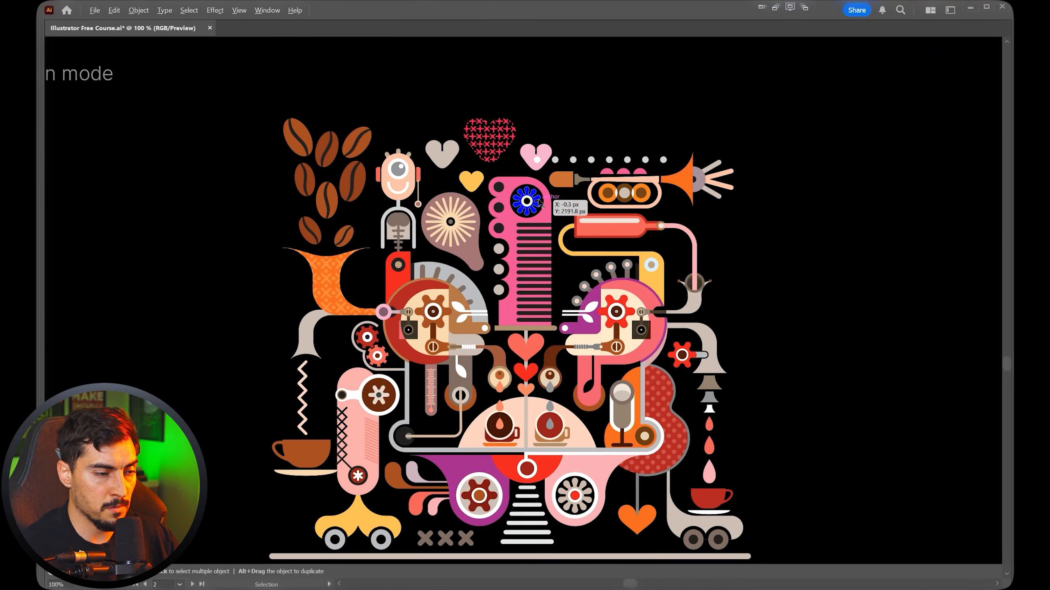
Isolate the illustration group and select its red and orange shapes by similar colour with the Magic Wand.
{"action": "double_click", "coordinate": [435, 237]}
{"action": "left_click", "coordinate": [435, 237]}
{"action": "key", "text": "y"}
{"action": "scroll", "coordinate": [427, 241], "scroll_direction": "up", "scroll_amount": 1}
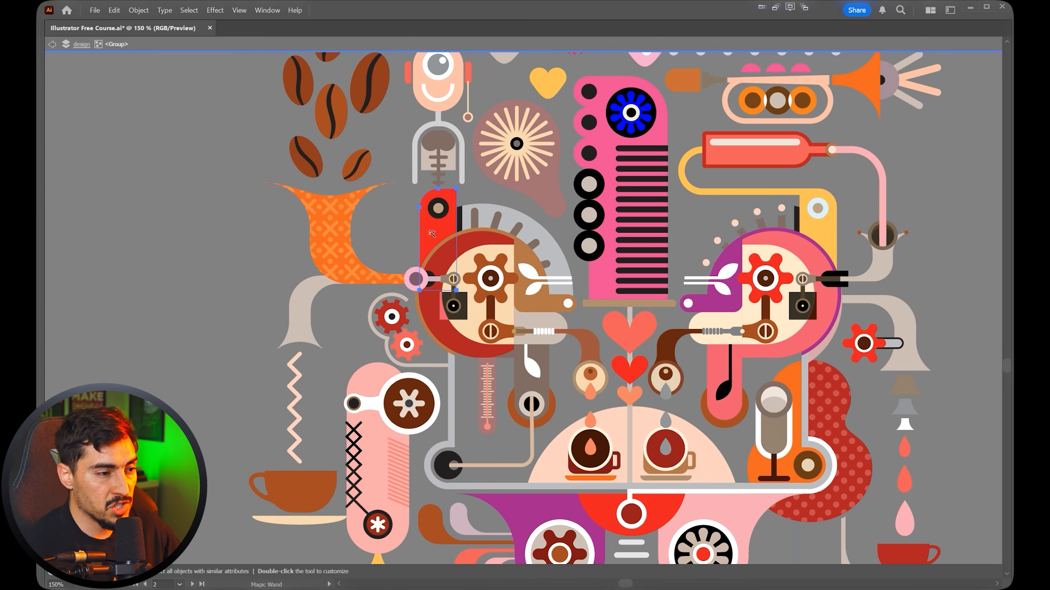
{"action": "scroll", "coordinate": [431, 234], "scroll_direction": "up", "scroll_amount": 1}
{"action": "scroll", "coordinate": [436, 228], "scroll_direction": "down", "scroll_amount": 1}
{"action": "left_click_drag", "start_coordinate": [668, 375], "coordinate": [576, 338]}
{"action": "left_click", "coordinate": [337, 185]}
{"action": "scroll", "coordinate": [672, 294], "scroll_direction": "down", "scroll_amount": 1}
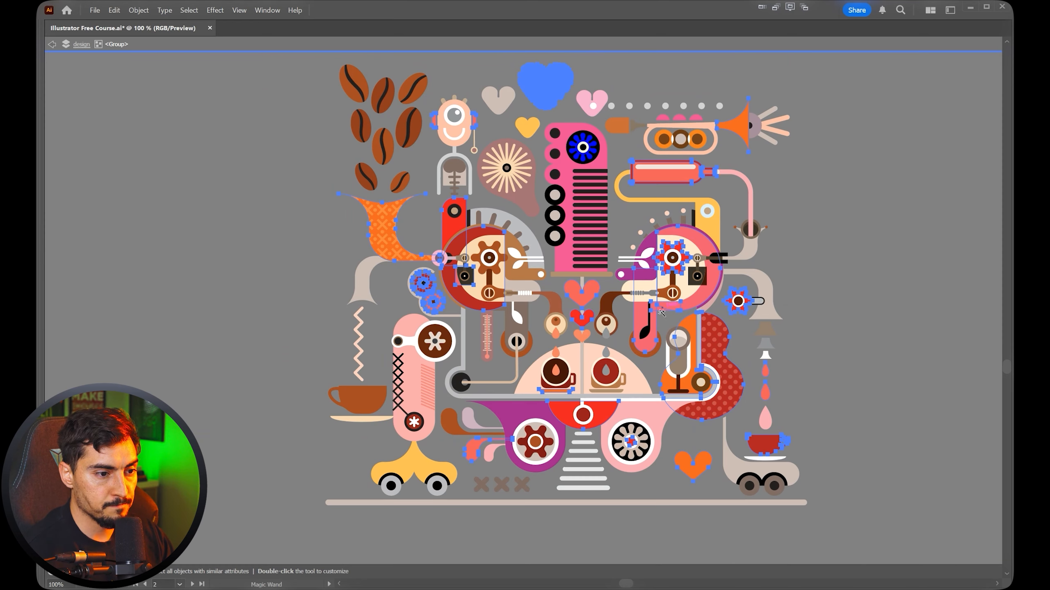
Fill the selected red and orange shapes with yellow, exit isolation mode and deselect the artwork.
{"action": "scroll", "coordinate": [653, 322], "scroll_direction": "up", "scroll_amount": 1}
{"action": "scroll", "coordinate": [351, 169], "scroll_direction": "up", "scroll_amount": 3}
{"action": "scroll", "coordinate": [353, 170], "scroll_direction": "down", "scroll_amount": 2}
{"action": "left_click_drag", "start_coordinate": [646, 342], "coordinate": [595, 174]}
{"action": "left_click_drag", "start_coordinate": [743, 185], "coordinate": [640, 278]}
{"action": "scroll", "coordinate": [640, 277], "scroll_direction": "up", "scroll_amount": 2}
{"action": "scroll", "coordinate": [640, 278], "scroll_direction": "down", "scroll_amount": 2}
{"action": "left_click_drag", "start_coordinate": [525, 226], "coordinate": [682, 297]}
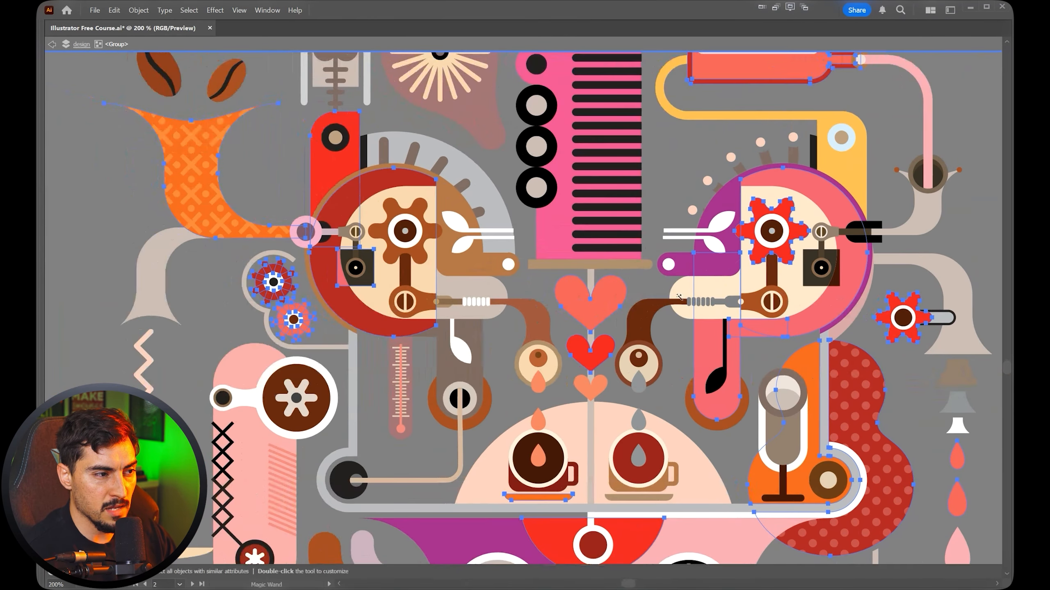
{"action": "key", "text": "Tab"}
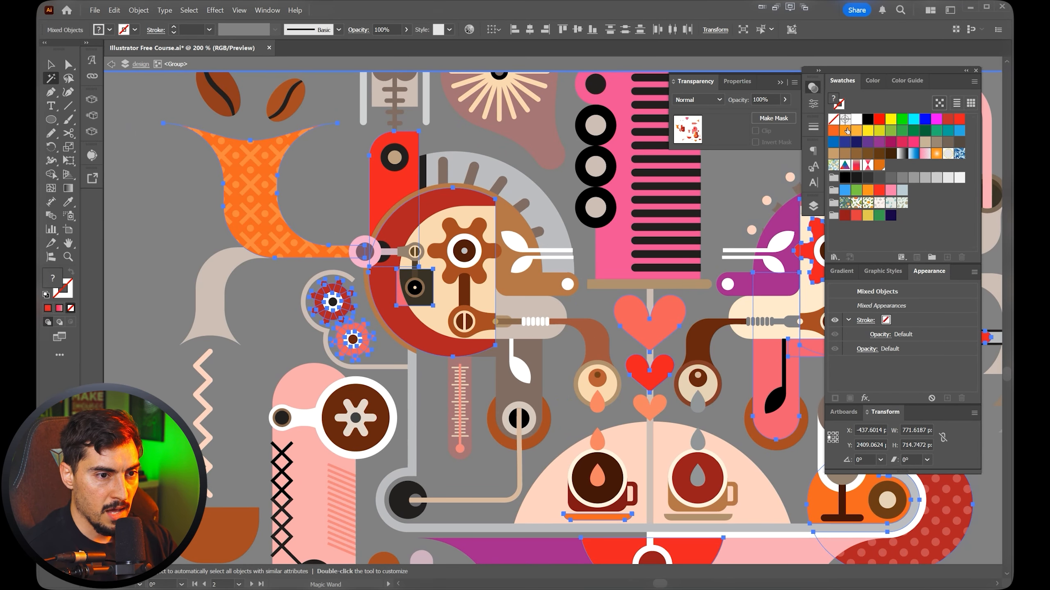
{"action": "left_click", "coordinate": [867, 131]}
{"action": "key", "text": "Tab"}
{"action": "key", "text": "Escape"}
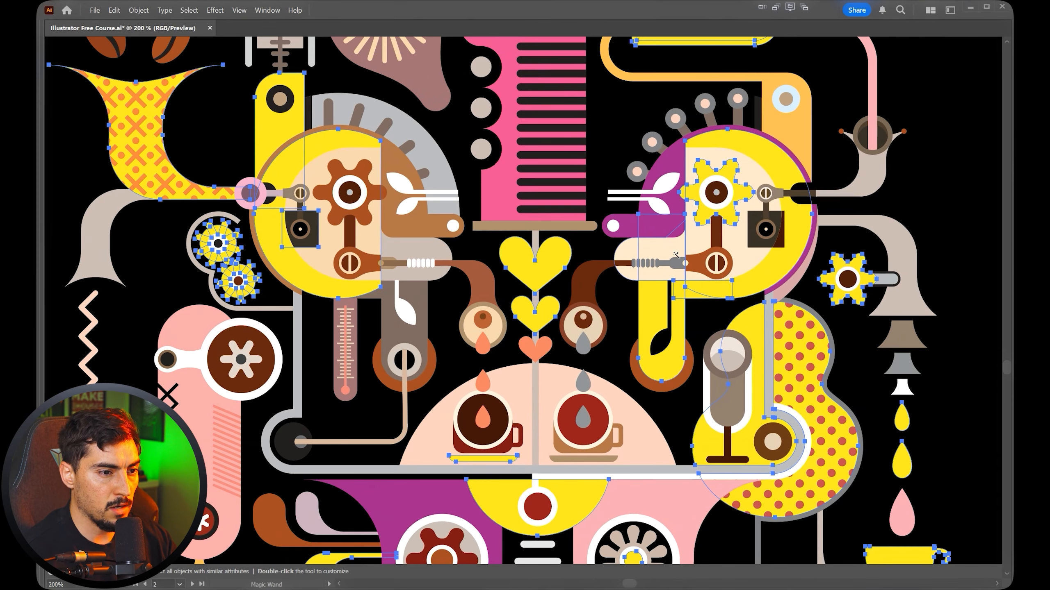
{"action": "scroll", "coordinate": [675, 255], "scroll_direction": "down", "scroll_amount": 2}
{"action": "key", "text": "v"}
{"action": "left_click", "coordinate": [876, 178]}
{"action": "left_click_drag", "start_coordinate": [898, 150], "coordinate": [861, 187]}
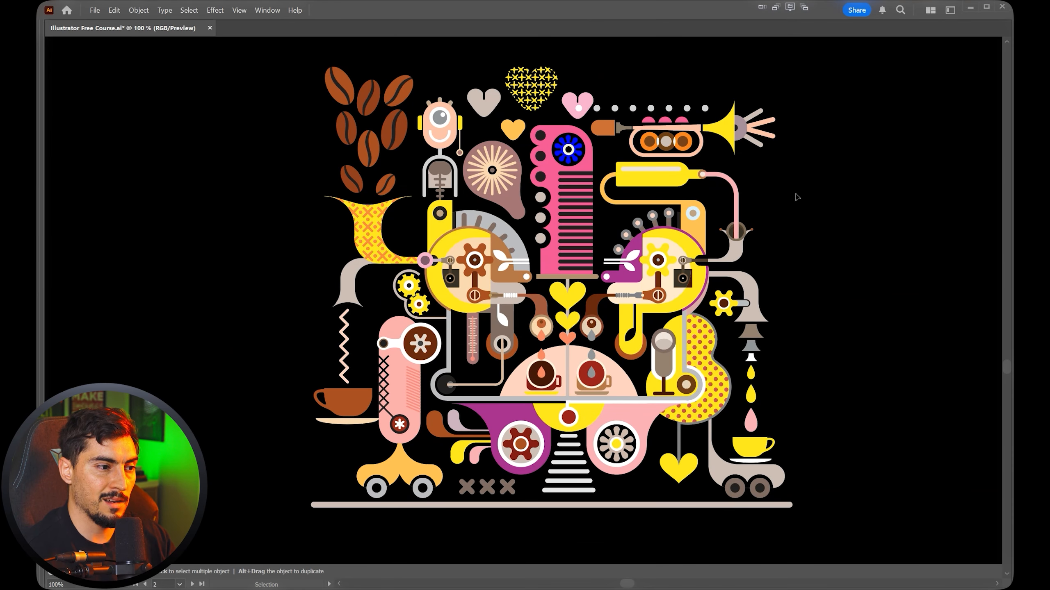
Recolour the brown shapes inside the illustration group purple, selecting them with the Magic Wand in isolation mode.
{"action": "double_click", "coordinate": [559, 180]}
{"action": "key", "text": "y"}
{"action": "left_click", "coordinate": [401, 124]}
{"action": "key", "text": "Tab"}
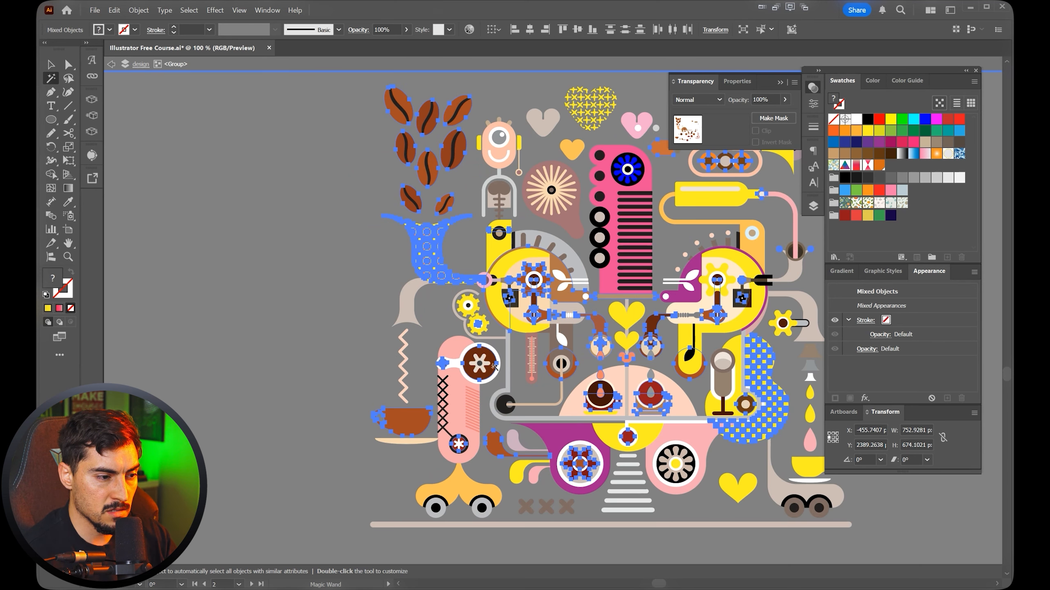
{"action": "scroll", "coordinate": [494, 366], "scroll_direction": "up", "scroll_amount": 1}
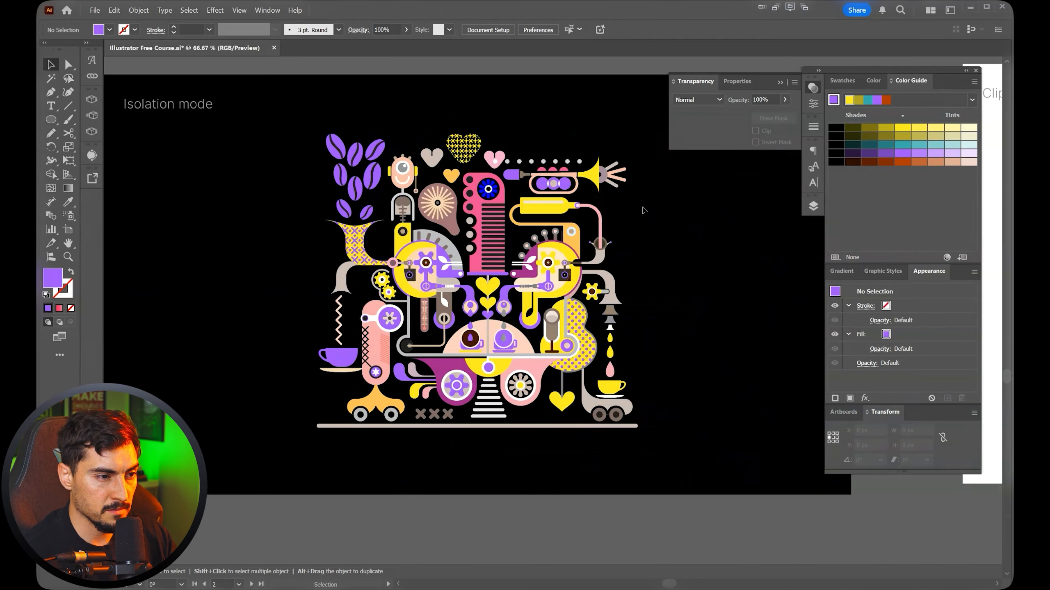
Select everything to check that the illustration is still grouped, and clear the selection.
{"action": "key", "text": "Tab"}
{"action": "key", "text": "ctrl+a"}
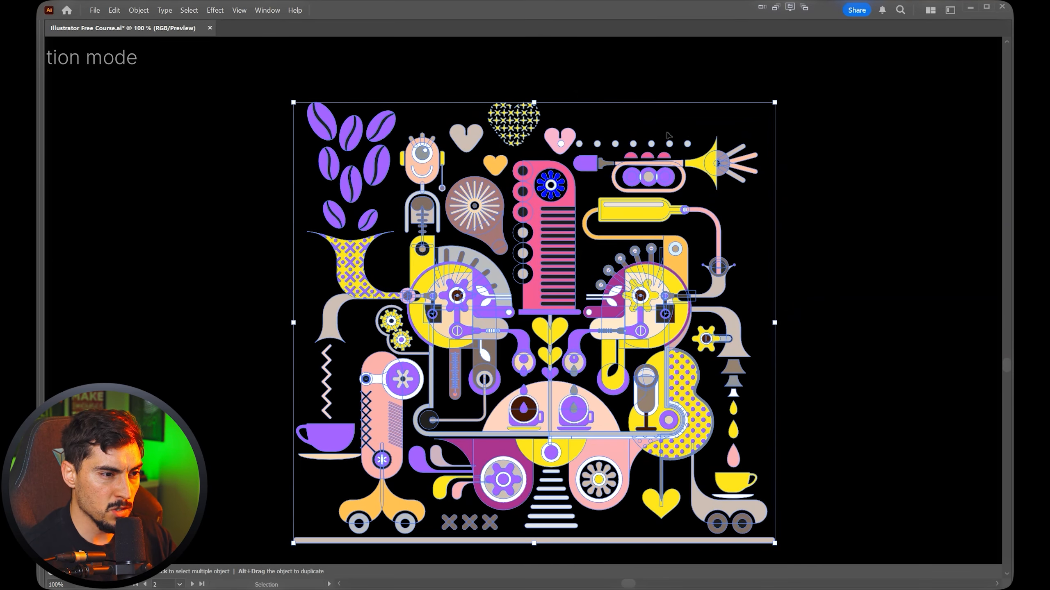
{"action": "left_click", "coordinate": [669, 135]}
Isolate the illustration group and move individual pieces apart, including the orange bracket, the pink striped block and a coffee bean.
{"action": "double_click", "coordinate": [555, 168]}
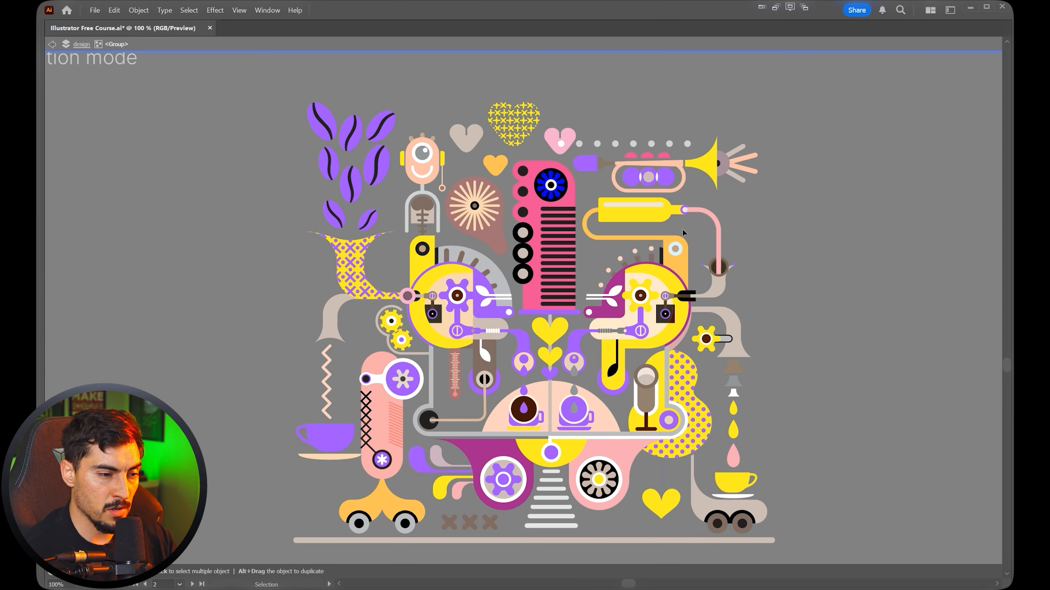
{"action": "left_click_drag", "start_coordinate": [683, 233], "coordinate": [815, 172]}
{"action": "left_click_drag", "start_coordinate": [661, 200], "coordinate": [751, 182]}
{"action": "left_click_drag", "start_coordinate": [498, 233], "coordinate": [303, 319]}
{"action": "left_click_drag", "start_coordinate": [569, 264], "coordinate": [460, 352]}
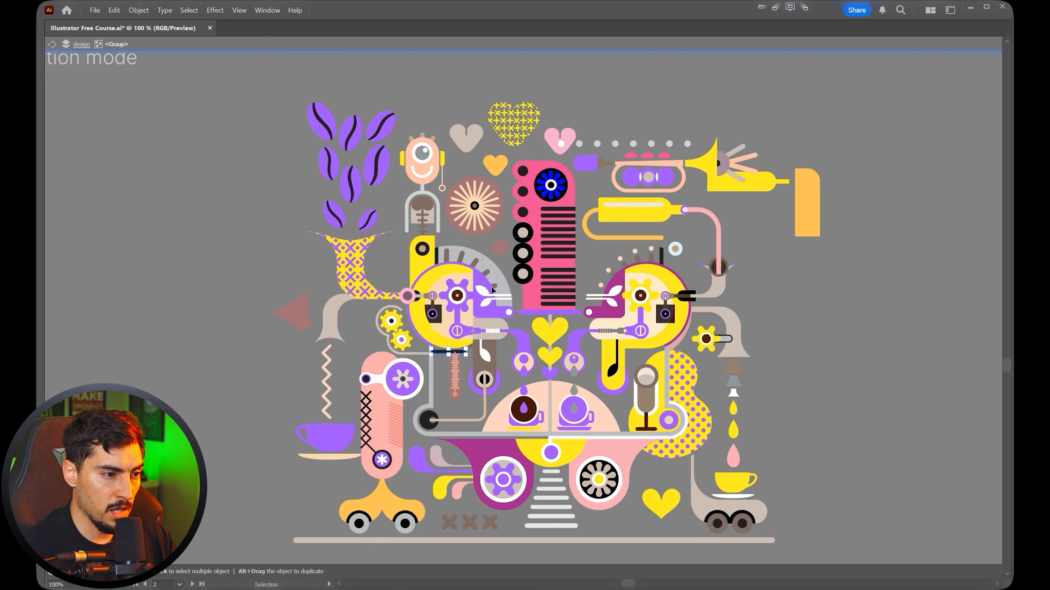
{"action": "left_click_drag", "start_coordinate": [492, 233], "coordinate": [554, 300]}
{"action": "left_click_drag", "start_coordinate": [544, 227], "coordinate": [375, 346]}
{"action": "left_click_drag", "start_coordinate": [382, 168], "coordinate": [310, 151]}
Exit isolation mode and go to the Mockup artboard.
{"action": "key", "text": "Escape"}
{"action": "key", "text": "ctrl+minus"}
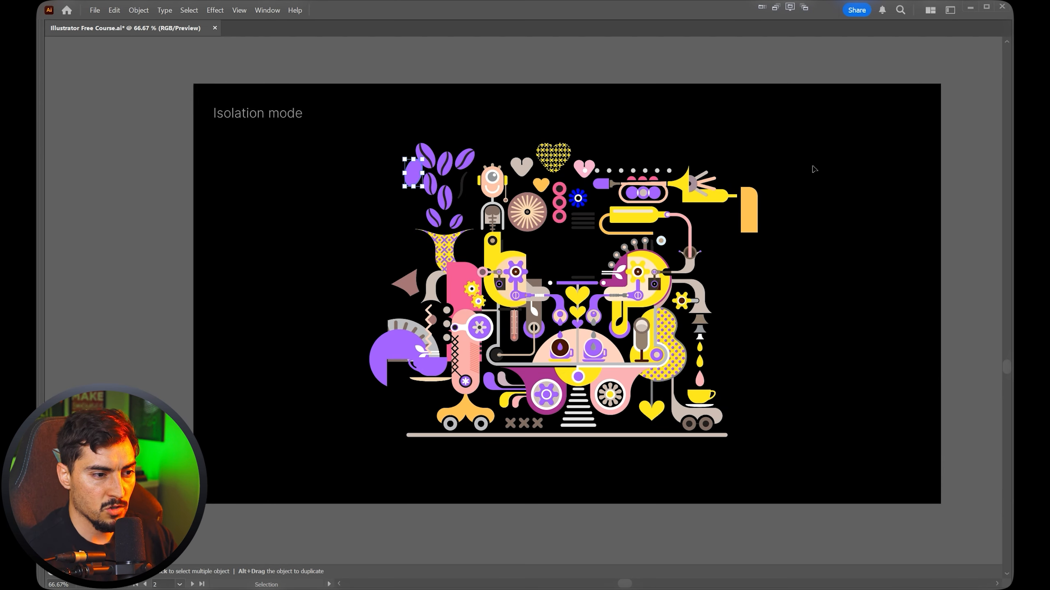
{"action": "key", "text": "ctrl+minus"}
{"action": "key", "text": "ctrl+minus"}
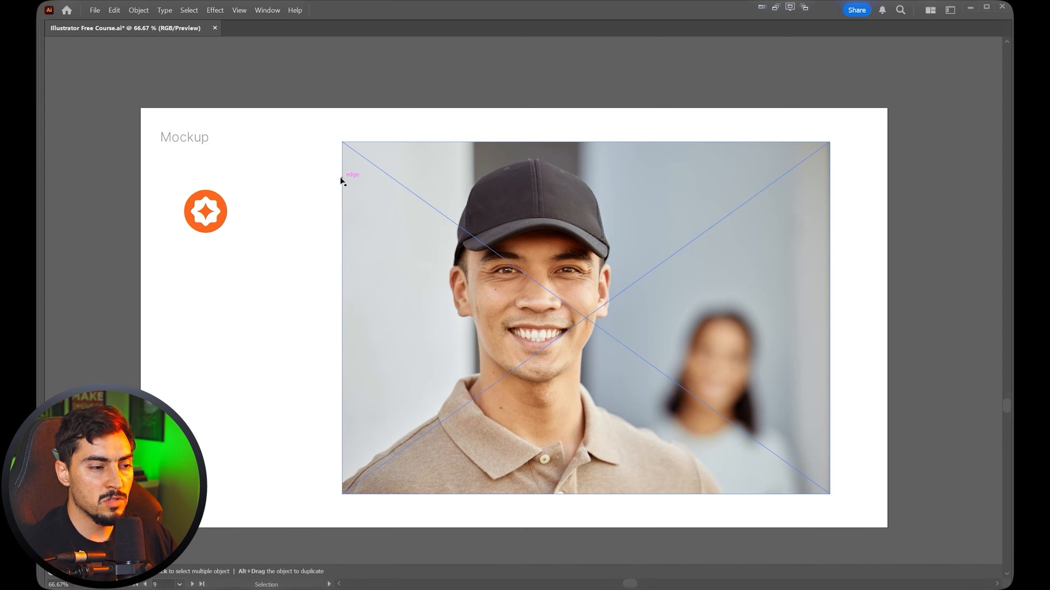
Place the orange badge logo on the front of the black cap and select it together with the photo.
{"action": "left_click", "coordinate": [547, 180]}
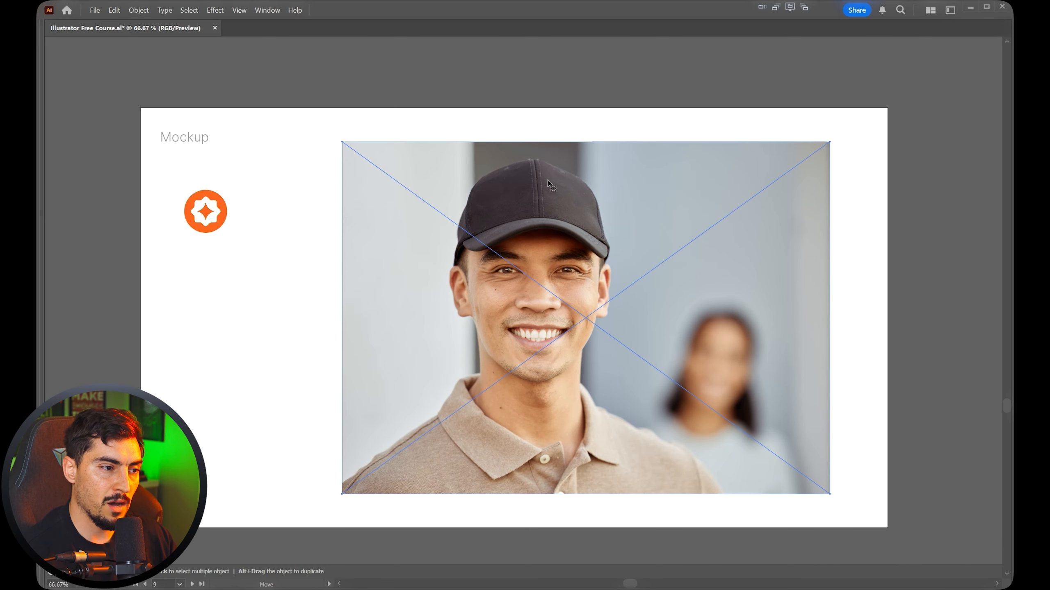
{"action": "left_click_drag", "start_coordinate": [224, 217], "coordinate": [549, 206]}
{"action": "left_click_drag", "start_coordinate": [650, 200], "coordinate": [814, 201]}
{"action": "key", "text": "ctrl+z"}
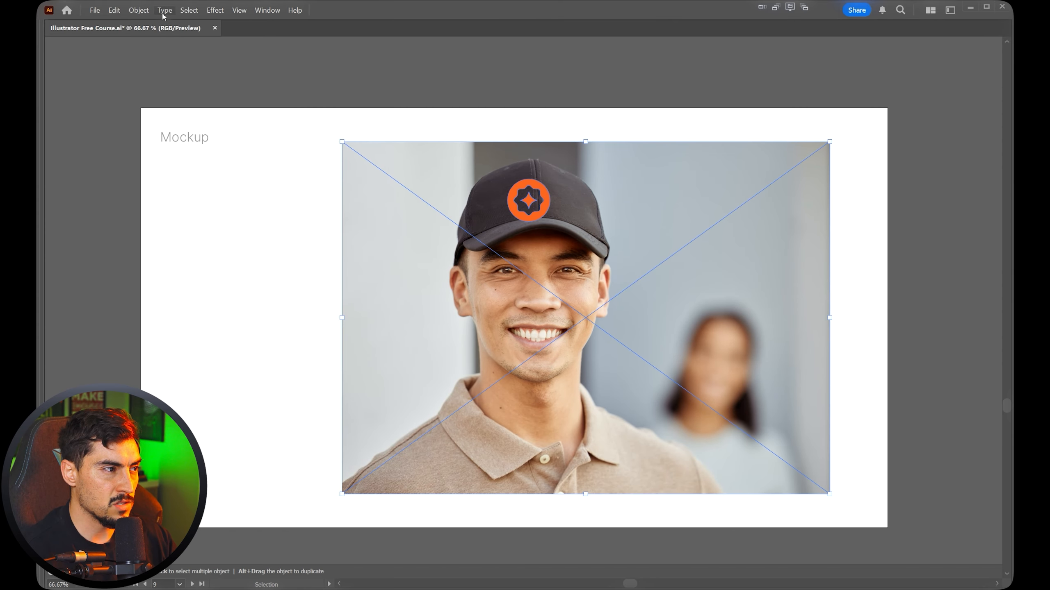
Make a mockup from the selected logo and cap photo.
{"action": "left_click", "coordinate": [139, 10]}
{"action": "mouse_move", "coordinate": [152, 316]}
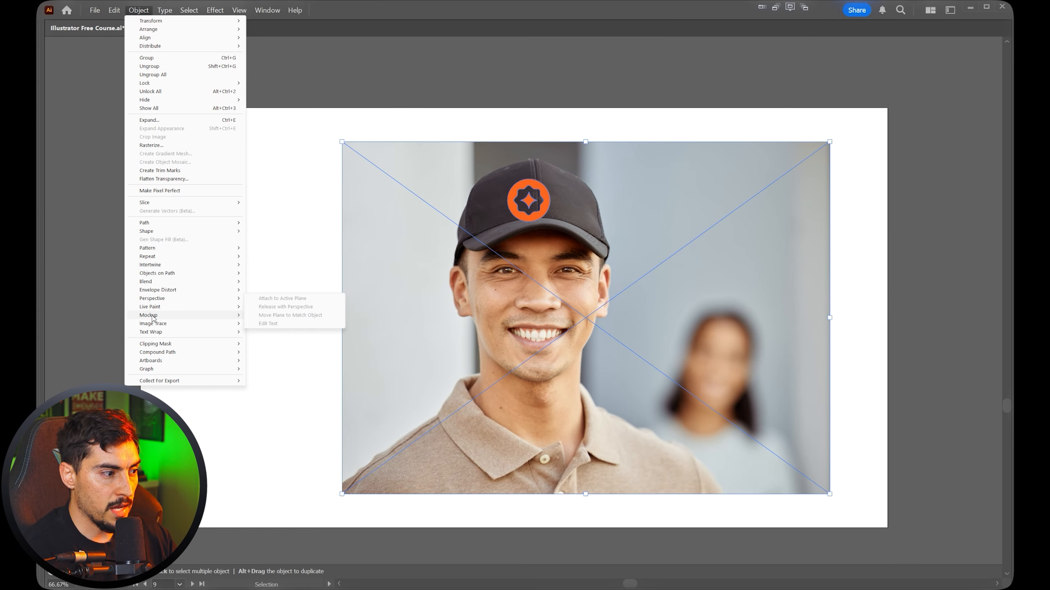
{"action": "left_click", "coordinate": [261, 316]}
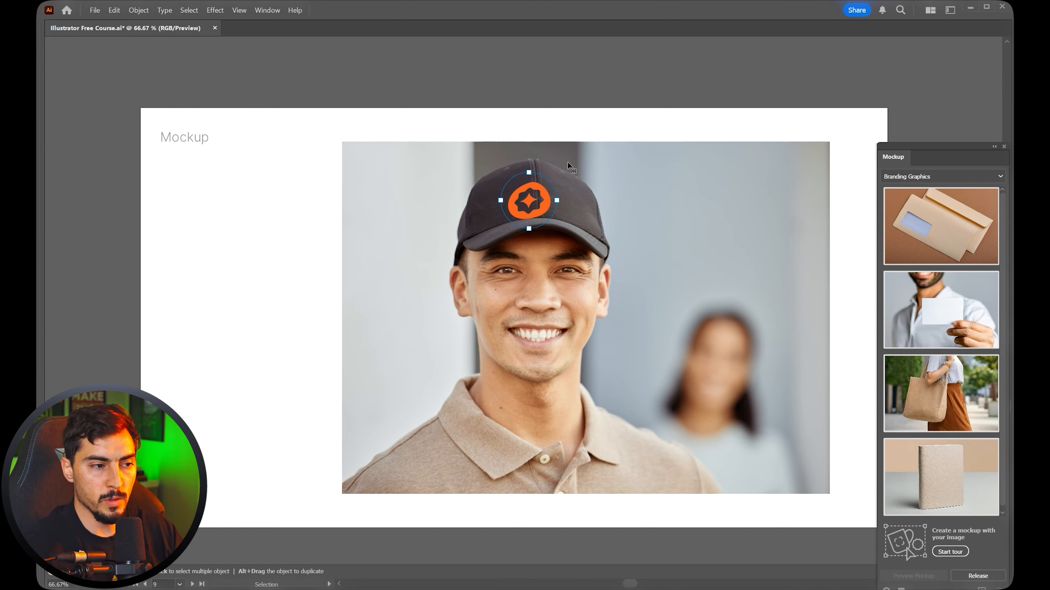
Reposition the mockup logo onto the cap's front panel to the left of the centre seam.
{"action": "scroll", "coordinate": [524, 155], "scroll_direction": "up", "scroll_amount": 2}
{"action": "left_click_drag", "start_coordinate": [558, 235], "coordinate": [565, 355]}
{"action": "scroll", "coordinate": [585, 273], "scroll_direction": "up", "scroll_amount": 2}
{"action": "scroll", "coordinate": [512, 239], "scroll_direction": "down", "scroll_amount": 1}
{"action": "left_click_drag", "start_coordinate": [535, 337], "coordinate": [487, 221]}
{"action": "scroll", "coordinate": [472, 218], "scroll_direction": "up", "scroll_amount": 1}
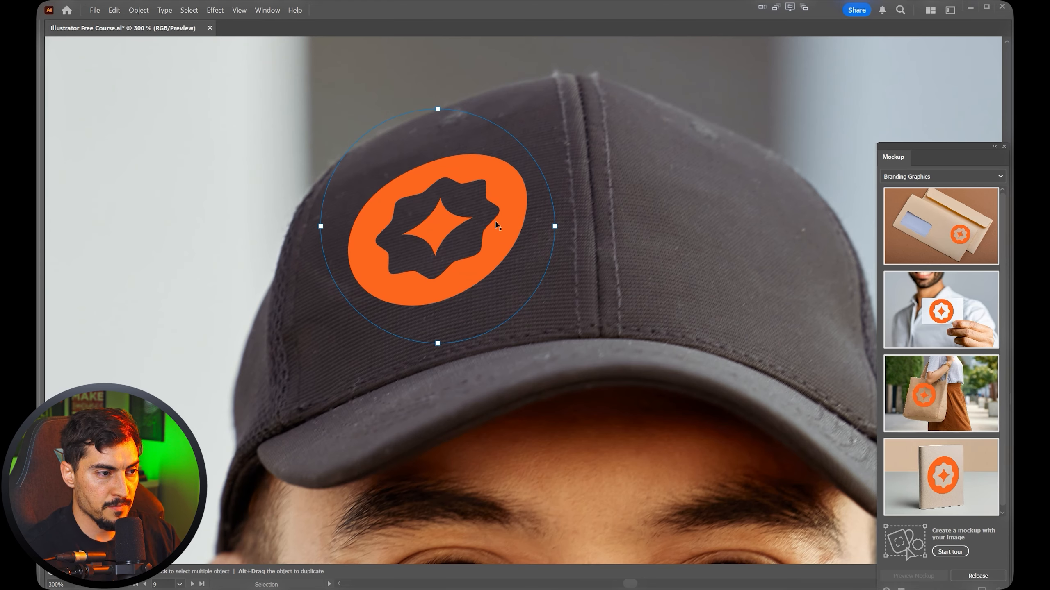
Try resizing the mockup logo horizontally and stretching it vertically, undoing each change.
{"action": "mouse_move", "coordinate": [555, 227]}
{"action": "left_mouse_down"}
{"action": "mouse_move", "coordinate": [612, 227]}
{"action": "mouse_move", "coordinate": [536, 226]}
{"action": "left_mouse_up"}
{"action": "key", "text": "ctrl+z"}
{"action": "left_click_drag", "start_coordinate": [437, 344], "coordinate": [437, 376]}
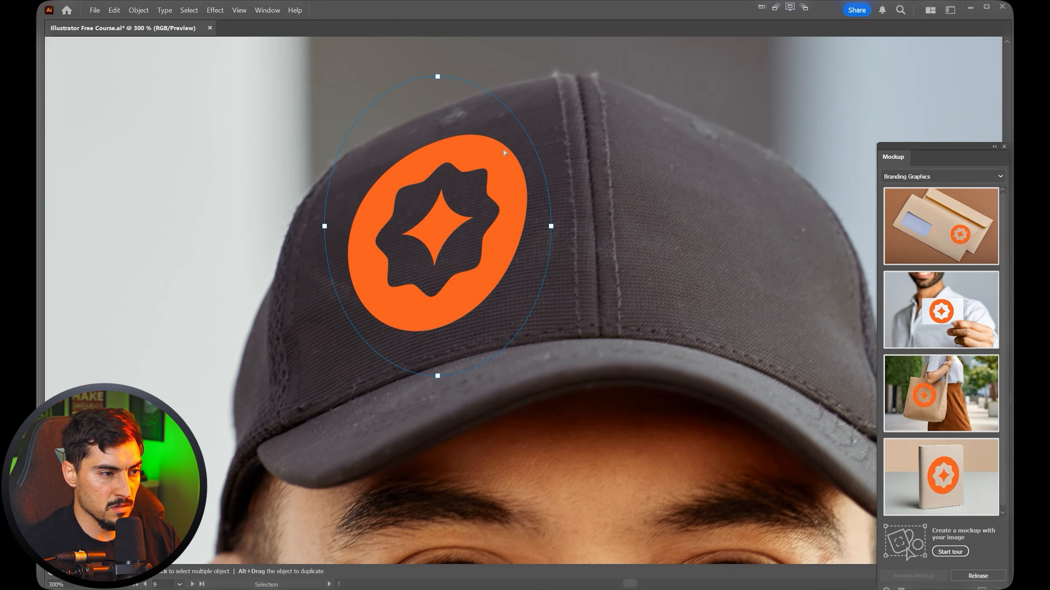
{"action": "key", "text": "ctrl+z"}
Deselect the mockup logo and examine how it follows the cap's surface.
{"action": "scroll", "coordinate": [512, 209], "scroll_direction": "down", "scroll_amount": 5}
{"action": "left_click", "coordinate": [711, 131]}
{"action": "left_click_drag", "start_coordinate": [682, 233], "coordinate": [649, 230]}
{"action": "left_click", "coordinate": [473, 203]}
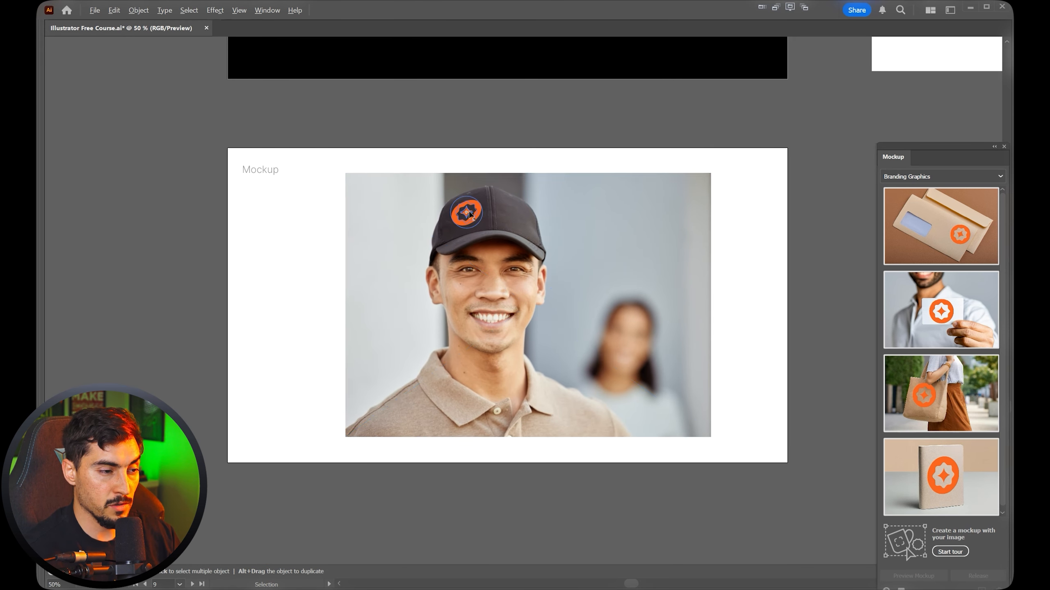
{"action": "scroll", "coordinate": [470, 213], "scroll_direction": "up", "scroll_amount": 5}
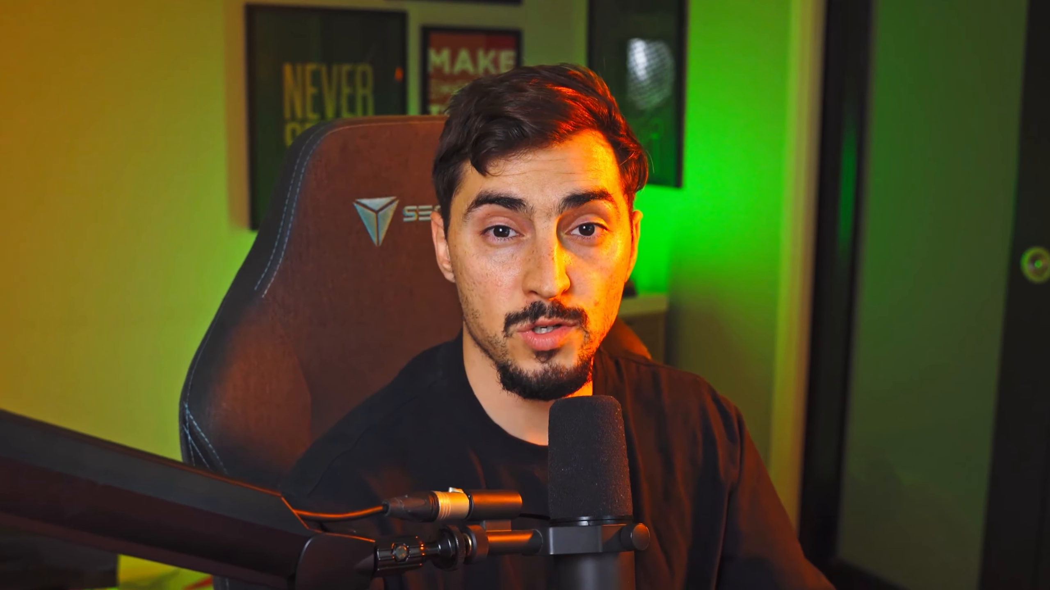